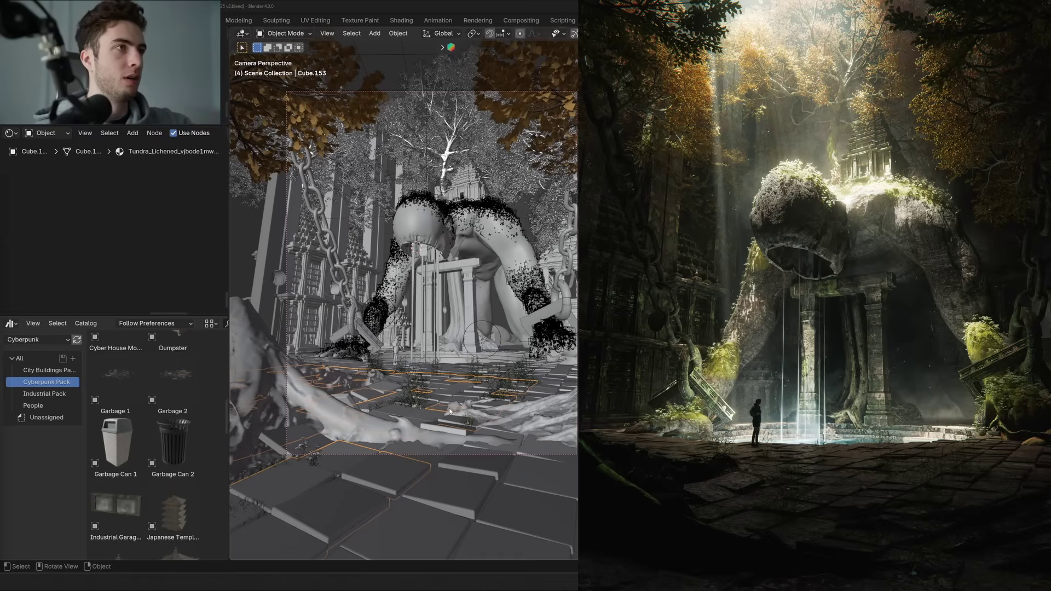
Examine the scattered weeds, the stone floor tiles and the two forest tree stumps in the scene's foreground
scroll(449, 408, up, 2)
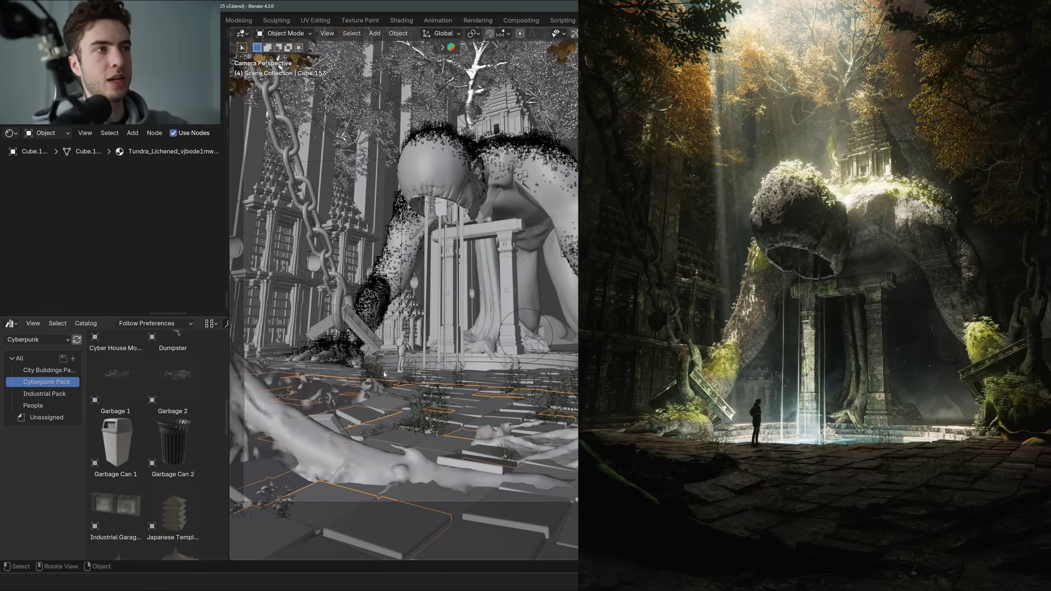
click(561, 419)
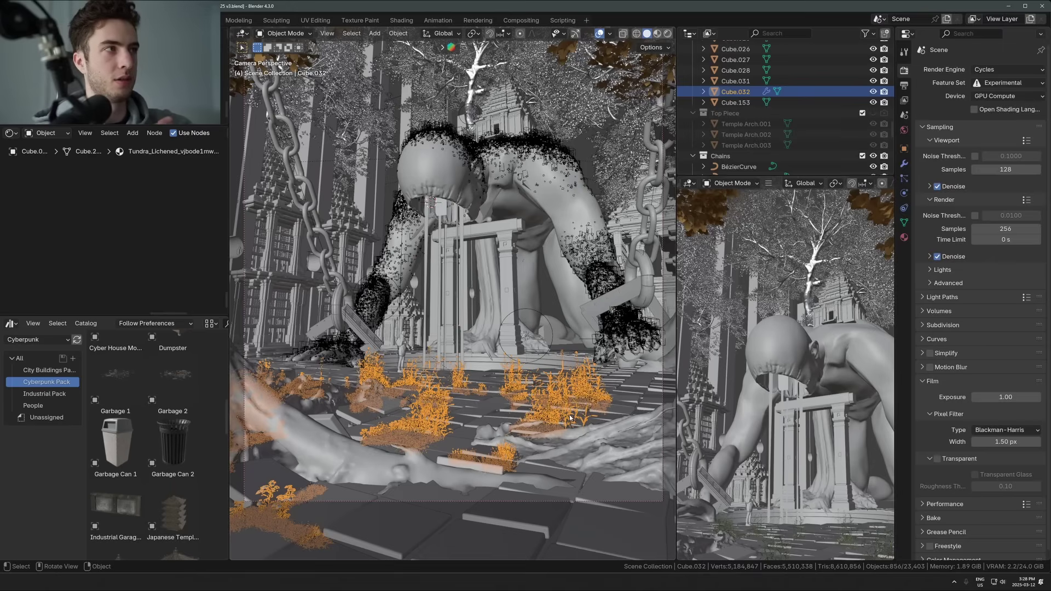
scroll(490, 430, down, 4)
middle_drag(490, 430, 487, 334)
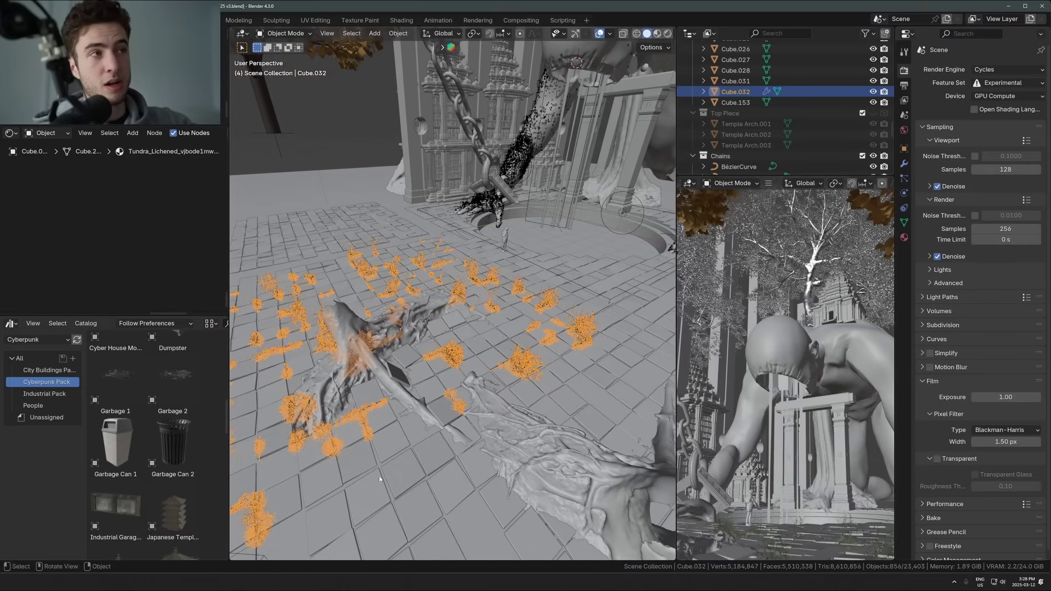
click(508, 371)
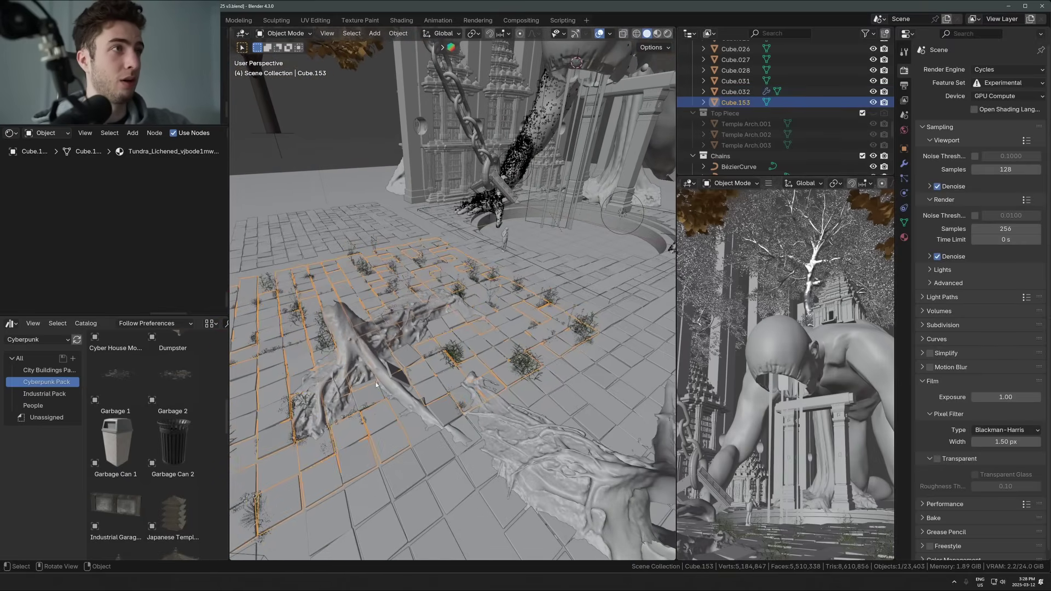
click(374, 356)
middle_drag(374, 357, 369, 441)
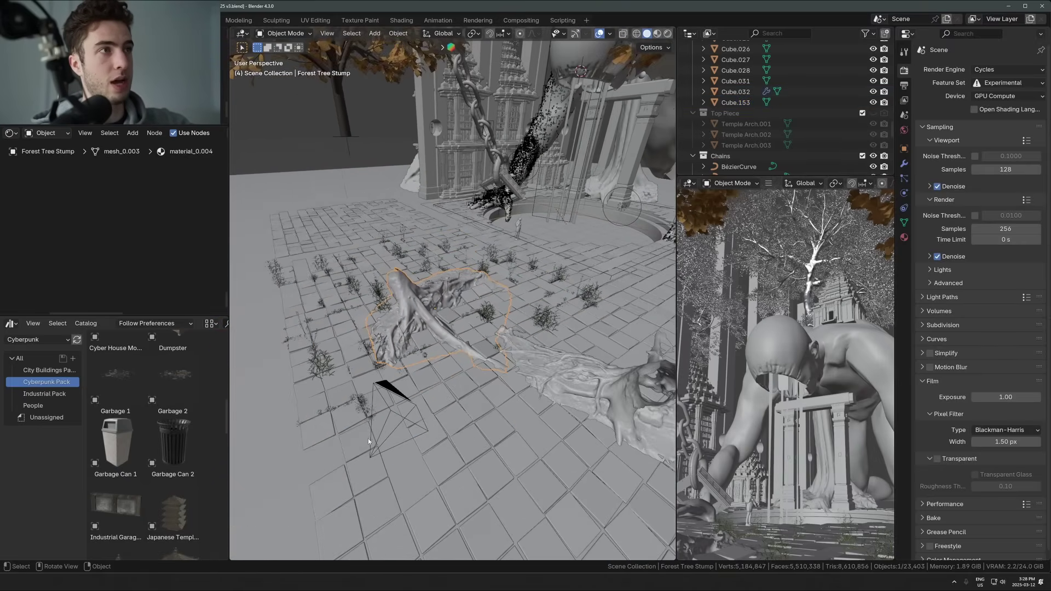
click(400, 391)
key(ctrl+z)
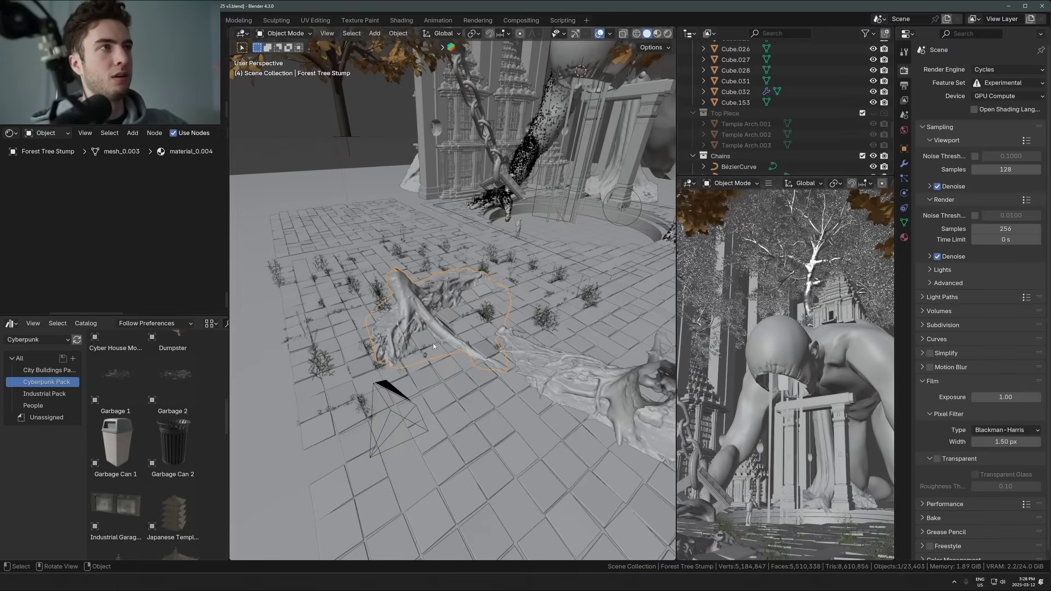
click(541, 371)
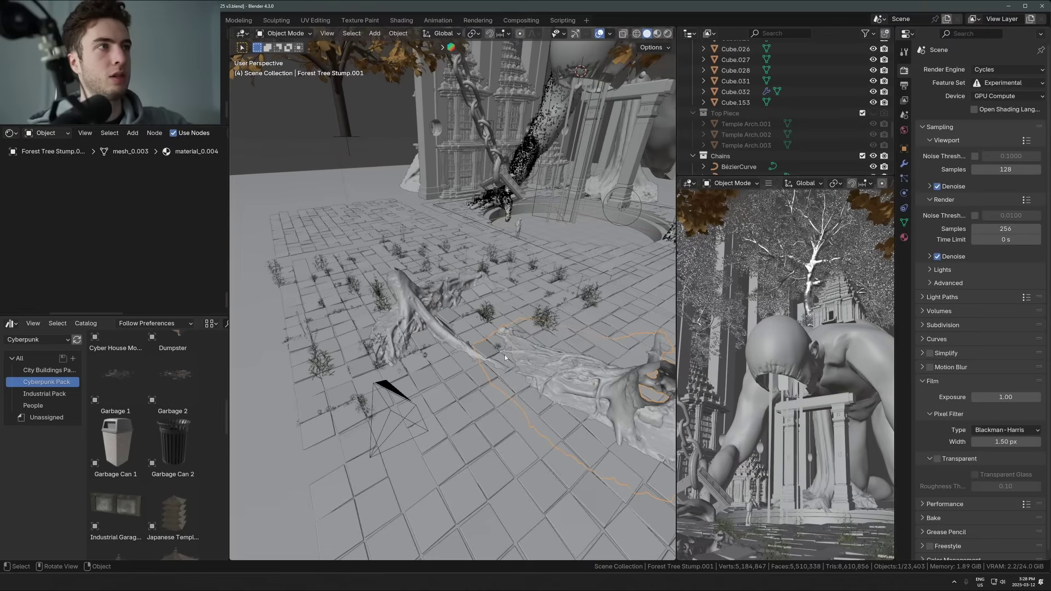
Examine the ground plane and the neighbouring stone tile sections from the camera view and from outside the camera
key(KP_0)
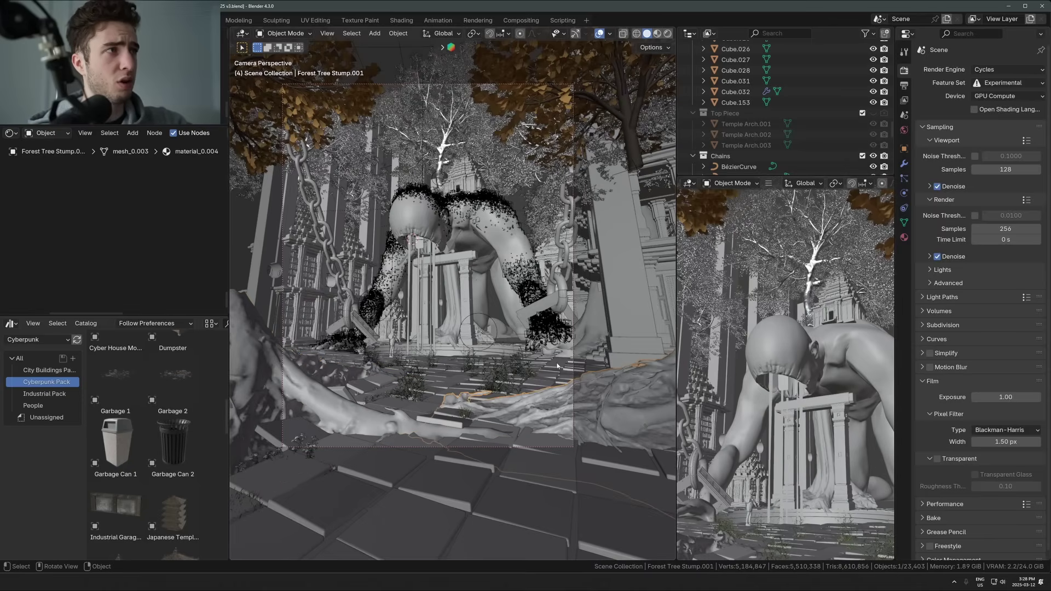
click(507, 377)
click(506, 376)
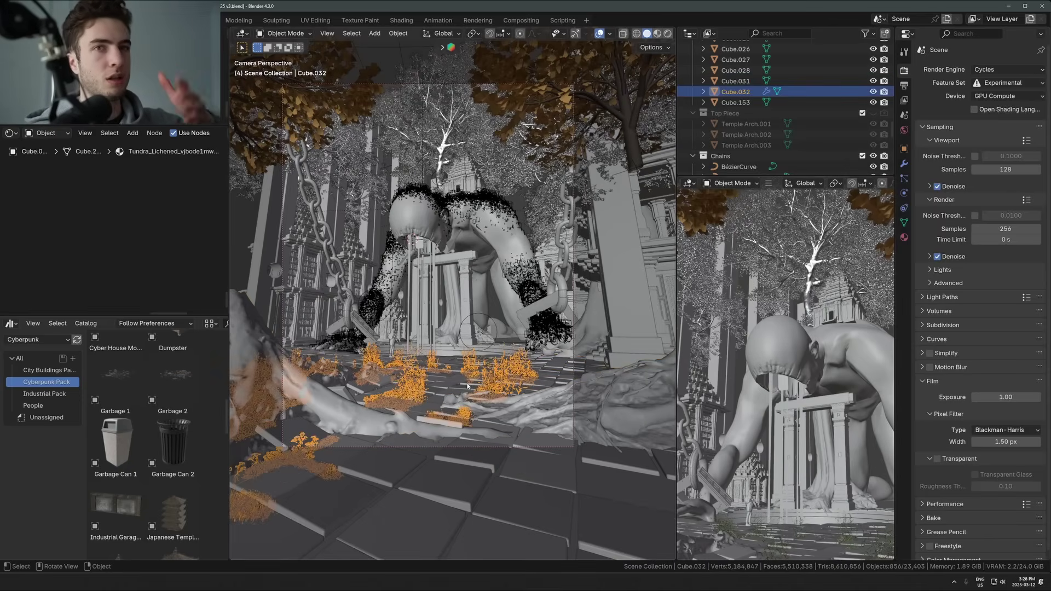
click(484, 451)
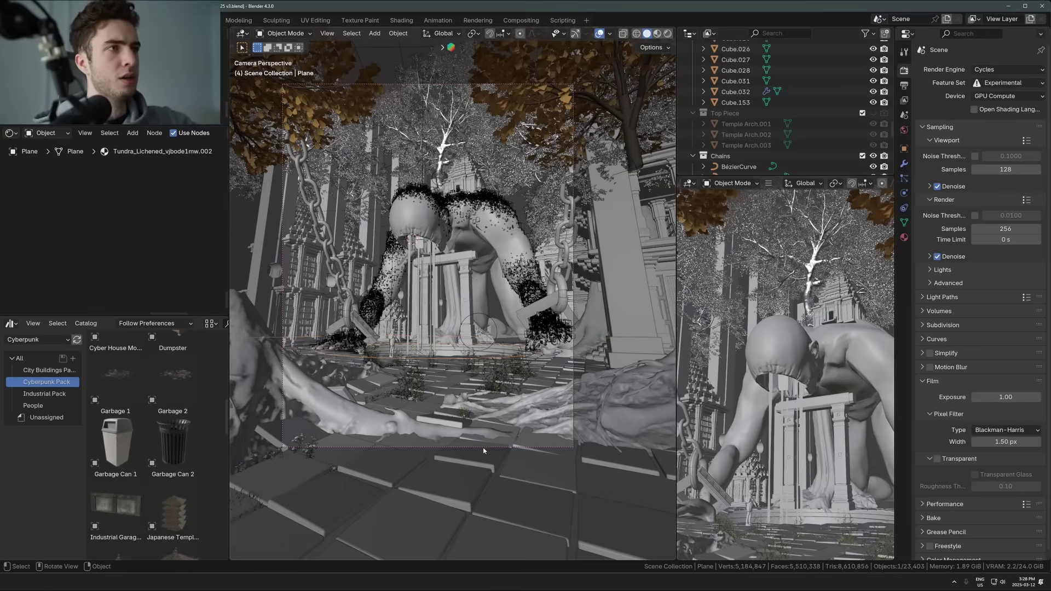
click(488, 462)
shift+click(423, 471)
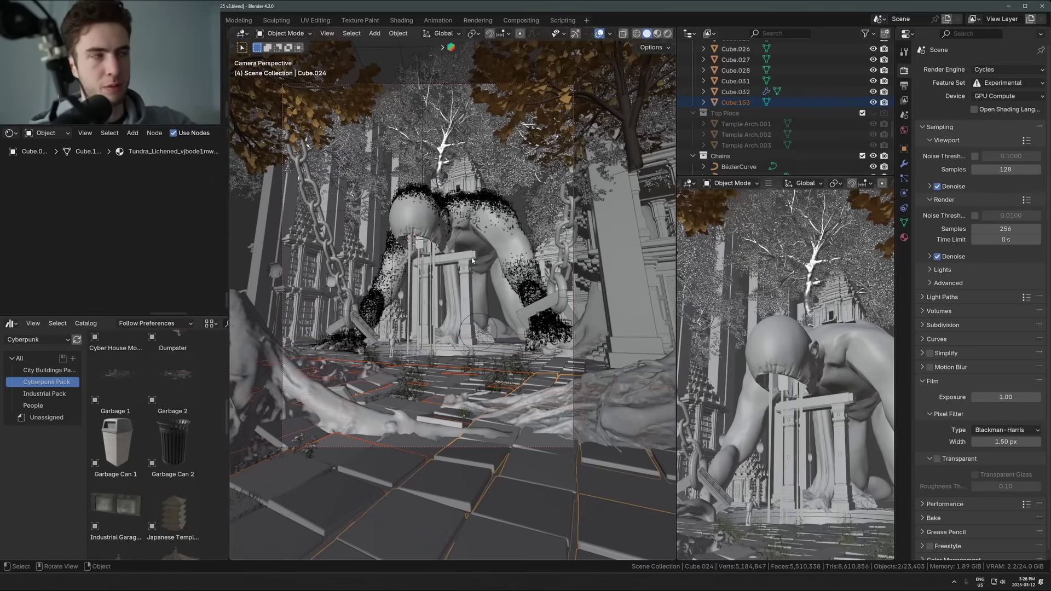
middle_drag(534, 467, 489, 371)
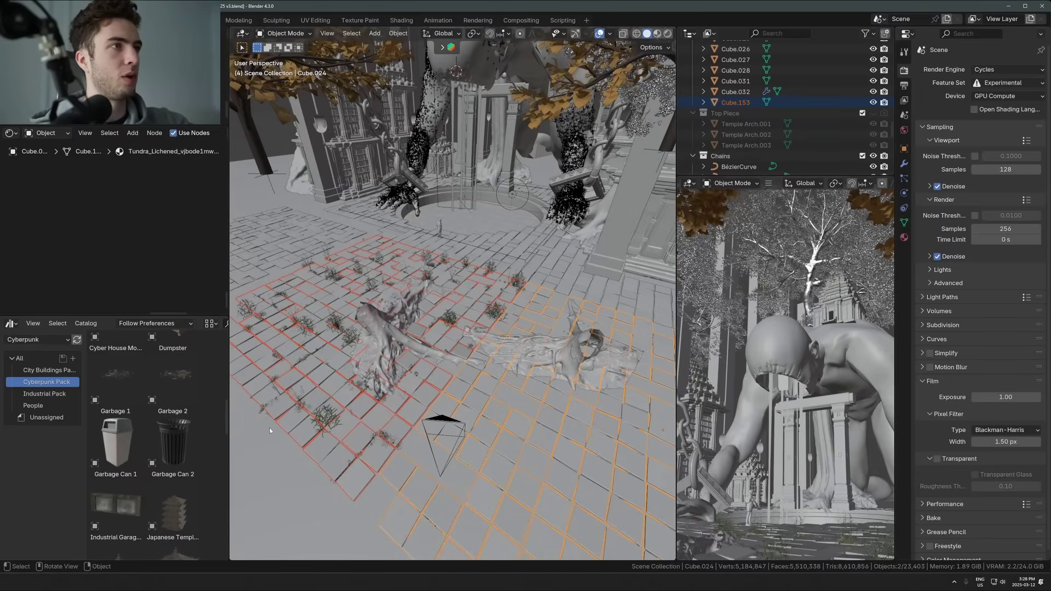
middle_drag(270, 431, 334, 397)
scroll(376, 369, down, 4)
shift+middle_drag(376, 368, 448, 354)
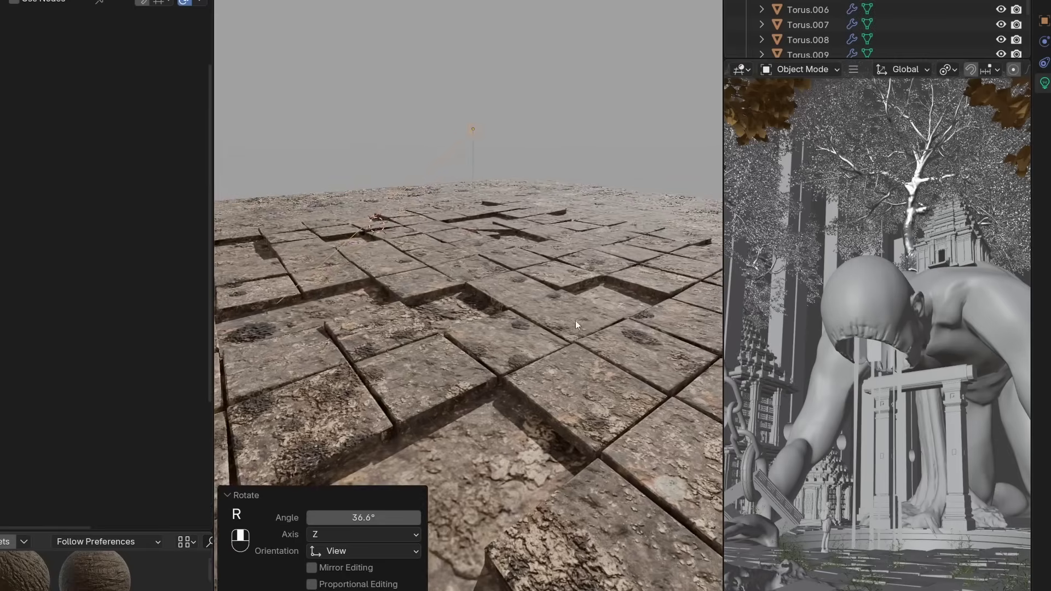
Put the ground plane in Edit Mode with all its geometry selected and show an enlarged UV Editor in the asset browser's area
middle_drag(576, 320, 591, 313)
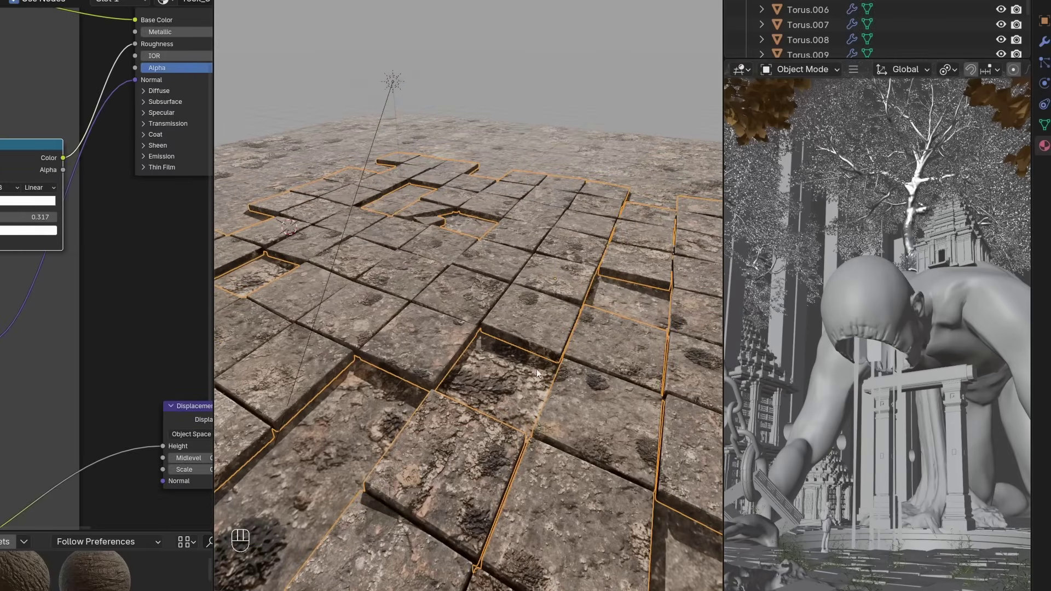
click(485, 360)
key(Tab)
key(a)
click(1, 542)
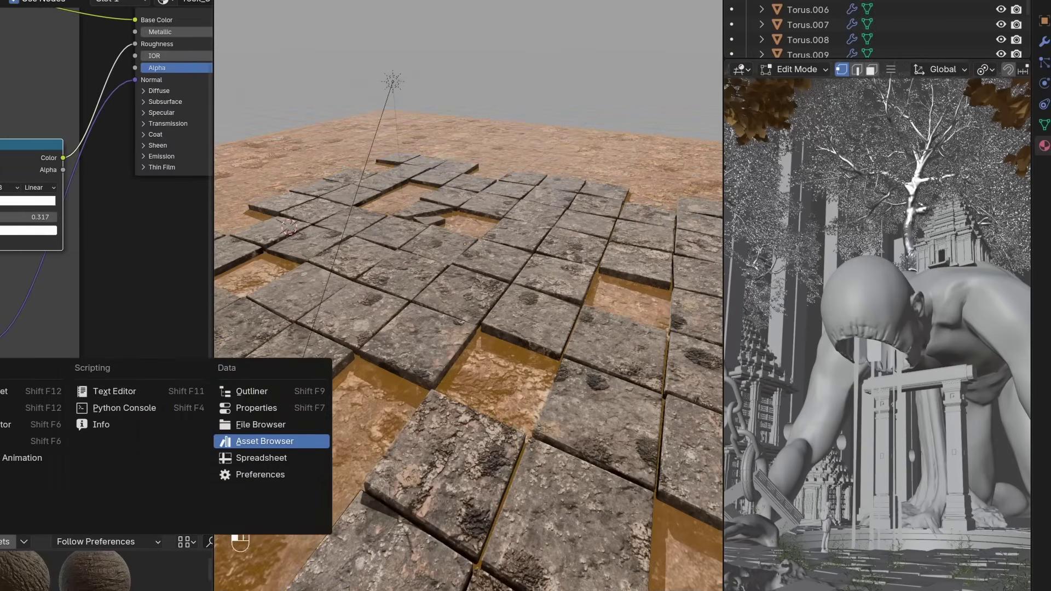
click(1, 424)
drag(19, 531, 19, 382)
scroll(6, 502, down, 5)
Scale all of the ground plane's UVs by 4 and return to Object Mode
key(a)
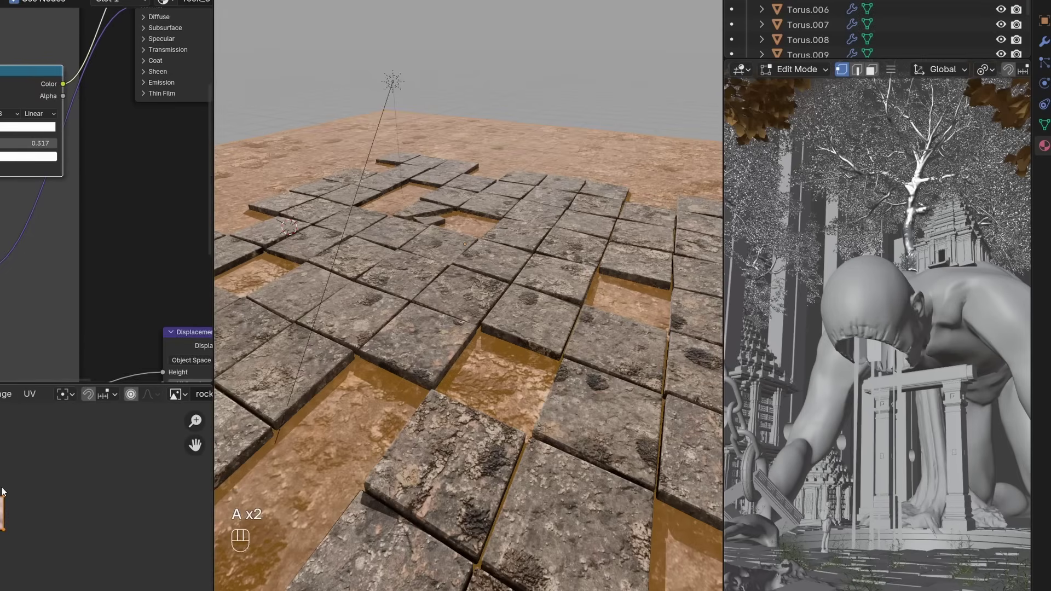
key(s)
key(4)
click(6, 502)
key(Tab)
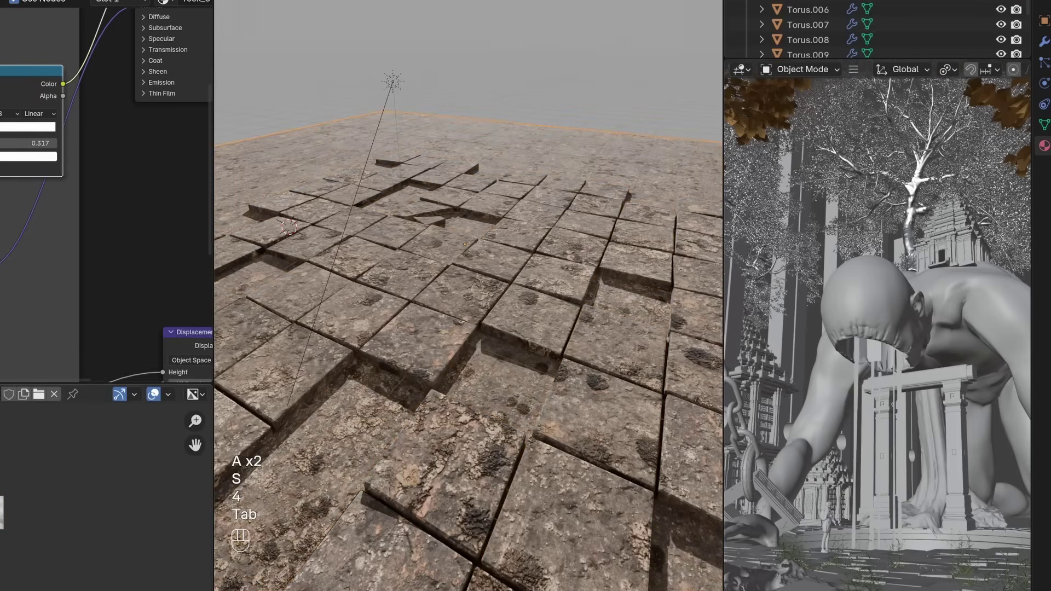
click(1, 394)
scroll(563, 348, up, 1)
scroll(435, 309, down, 1)
Try a full duplicate of the stone tile section rotated 90° around Z and delete that copy
click(442, 354)
key(shift+d)
key(z)
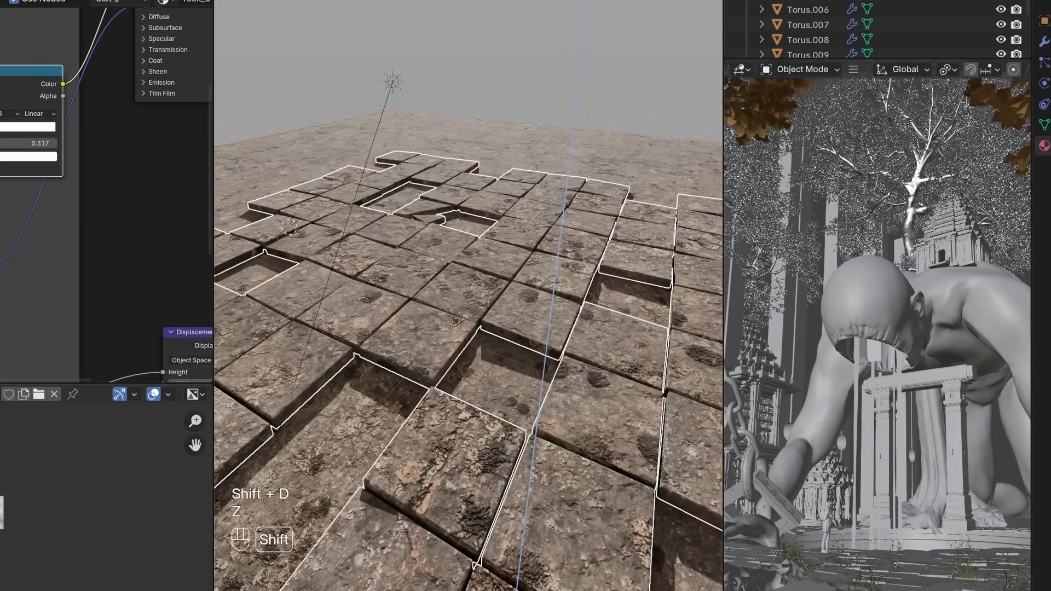
click(453, 293)
key(9)
key(0)
click(453, 293)
key(x)
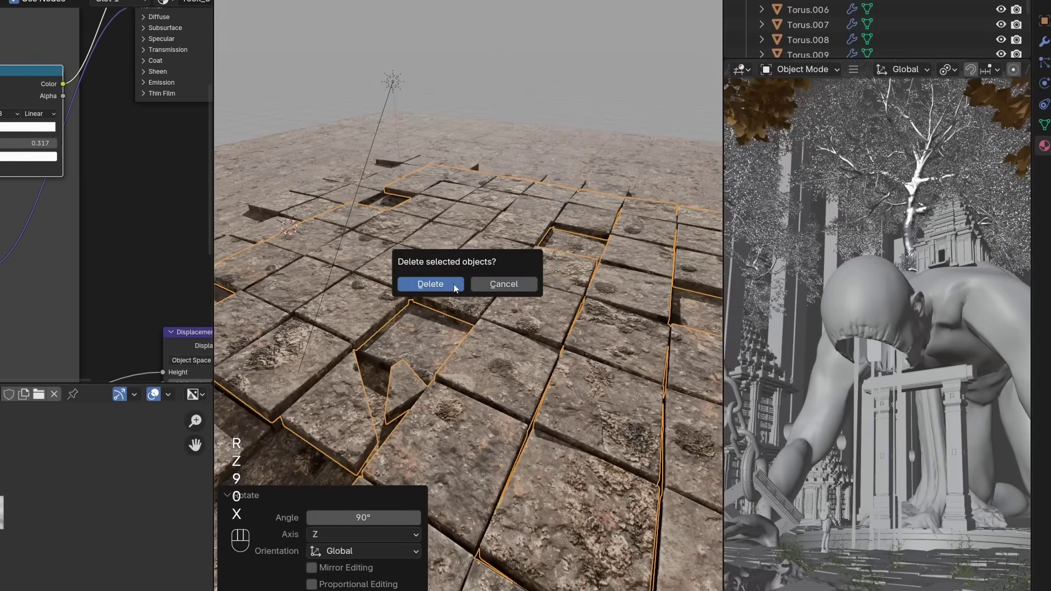
click(438, 282)
Create a linked duplicate of the stone tile section and align it horizontally against the far edge of the original
key(alt+d)
key(shift+z)
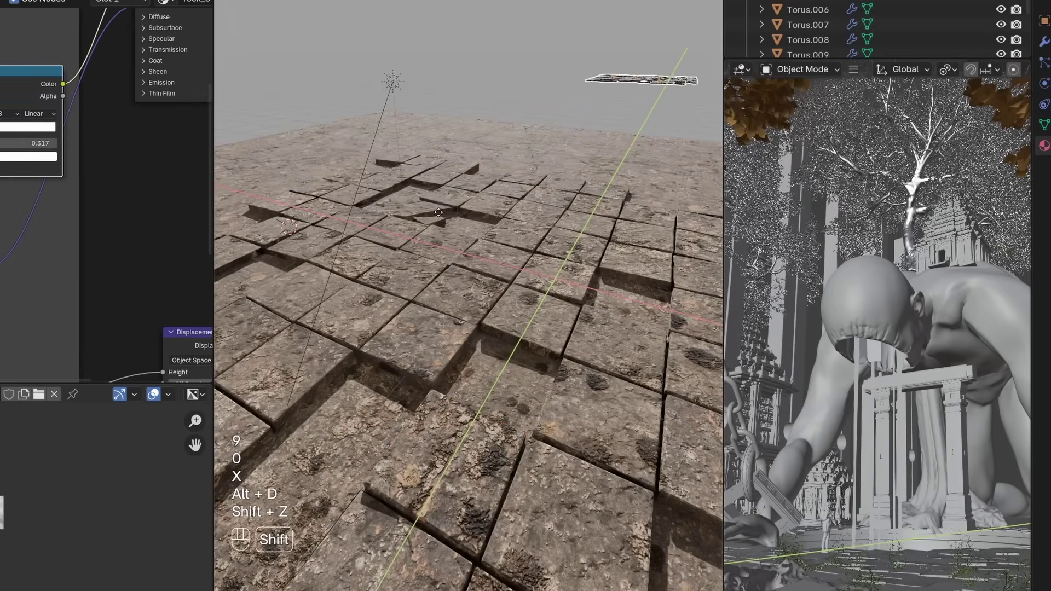
click(562, 8)
middle_drag(521, 21, 521, 174)
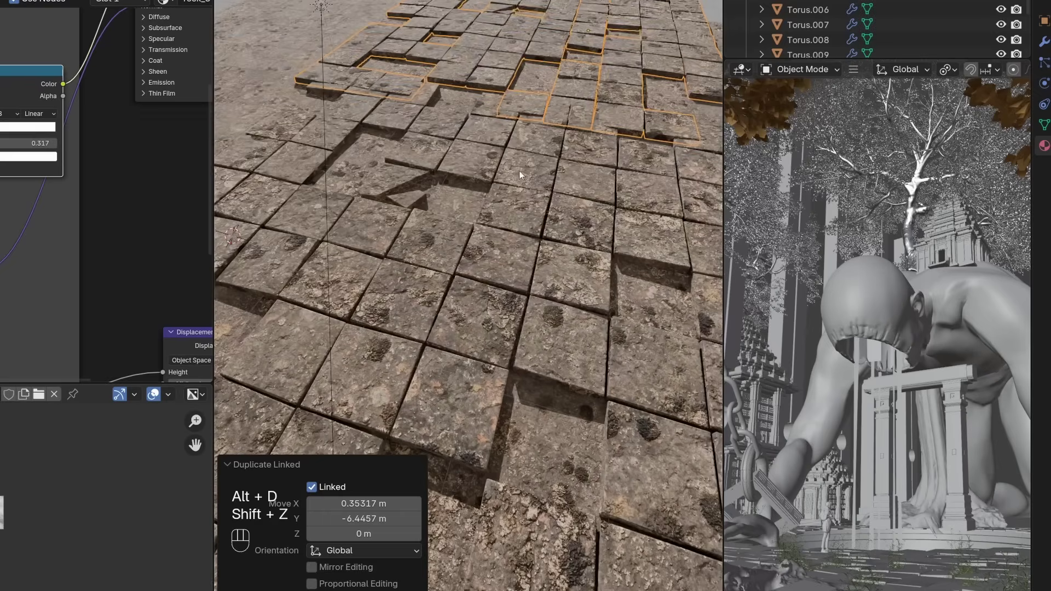
key(g)
key(shift+z)
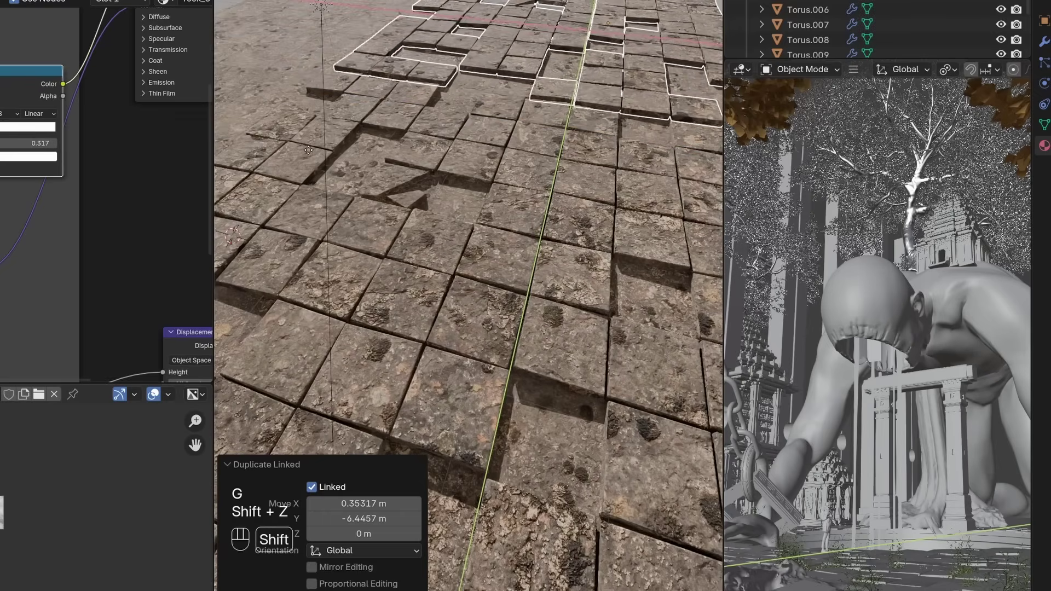
click(493, 143)
Select both stone tile sections and create a linked duplicate of them along the X axis
shift+click(492, 145)
click(493, 145)
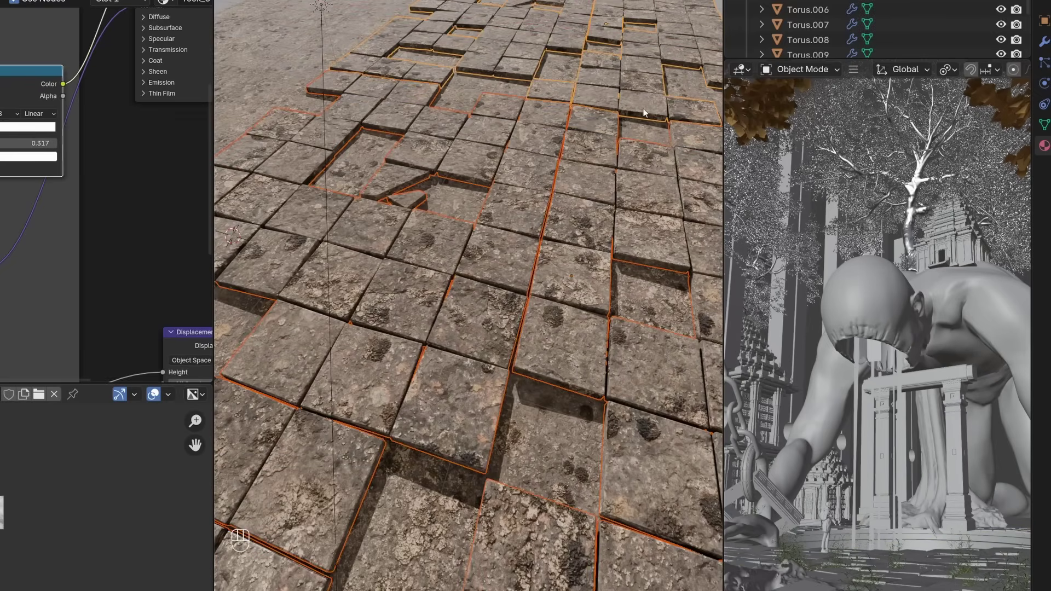
key(alt+d)
key(x)
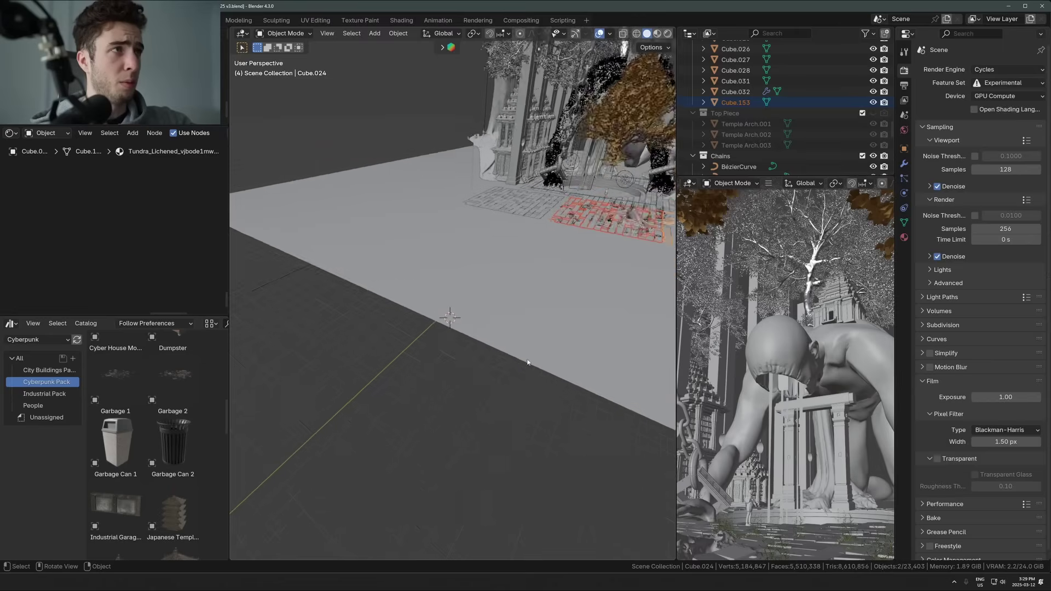
Place the 3D cursor near the outer edge of the ground and add a cube mesh there
scroll(528, 362, up, 2)
shift+right_click(356, 289)
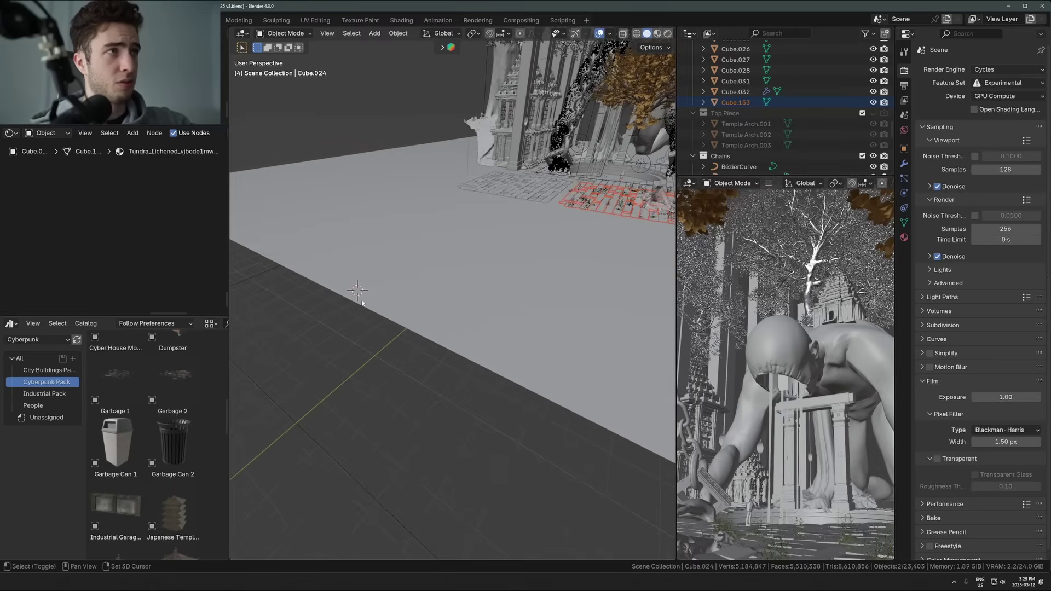
shift+right_click(469, 326)
shift+right_drag(444, 310, 448, 314)
key(shift+a)
mouse_move(389, 320)
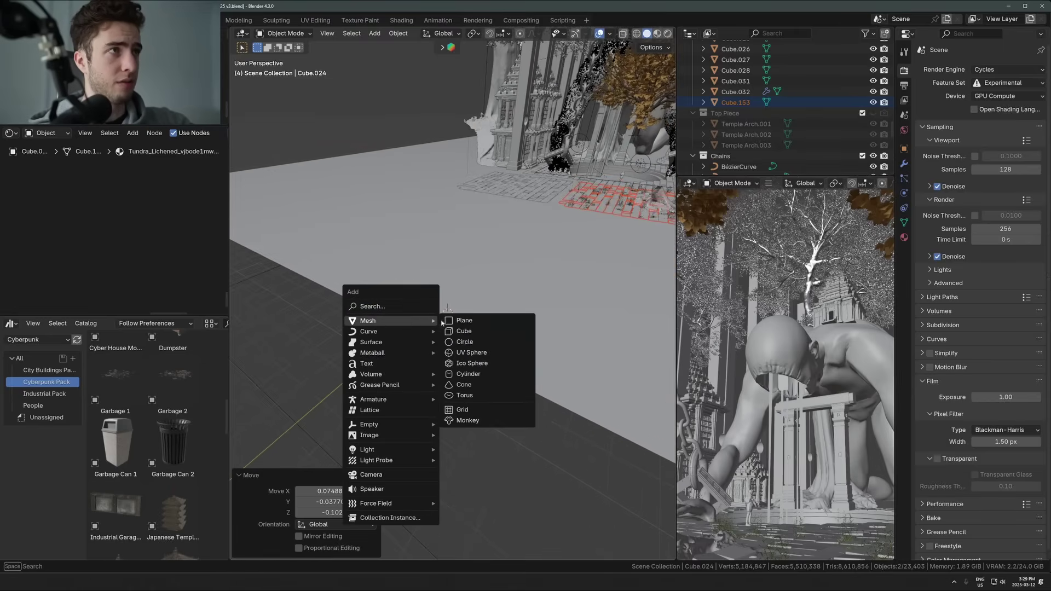
click(461, 332)
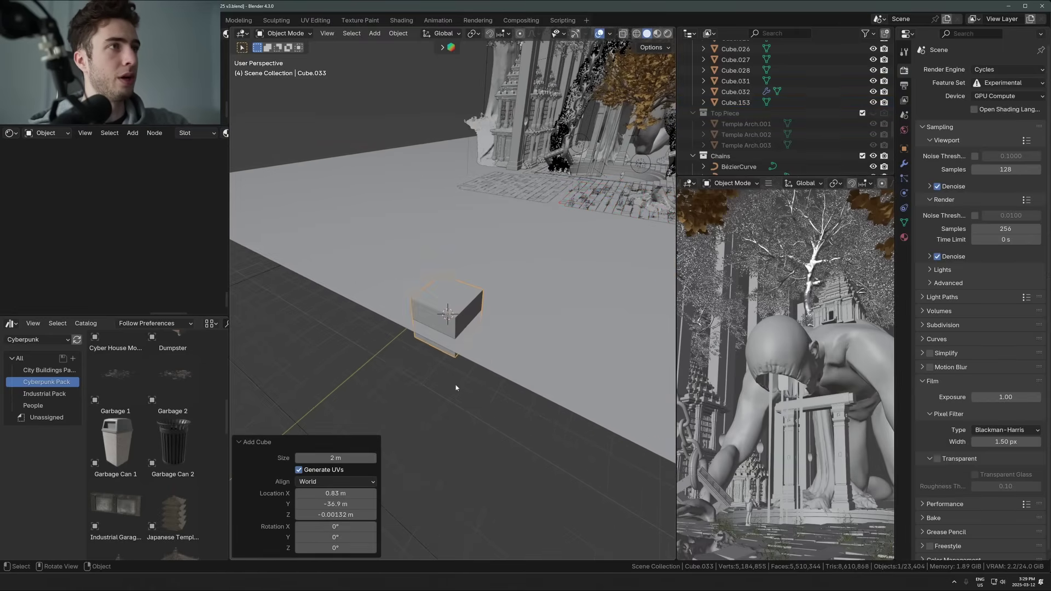
Move the new cube off the ground plane and shape it into a flat slab, scaled uniformly to about 0.839
key(g)
click(423, 382)
middle_drag(423, 383, 512, 351)
key(s)
click(575, 299)
key(KP_Decimal)
scroll(576, 335, down, 4)
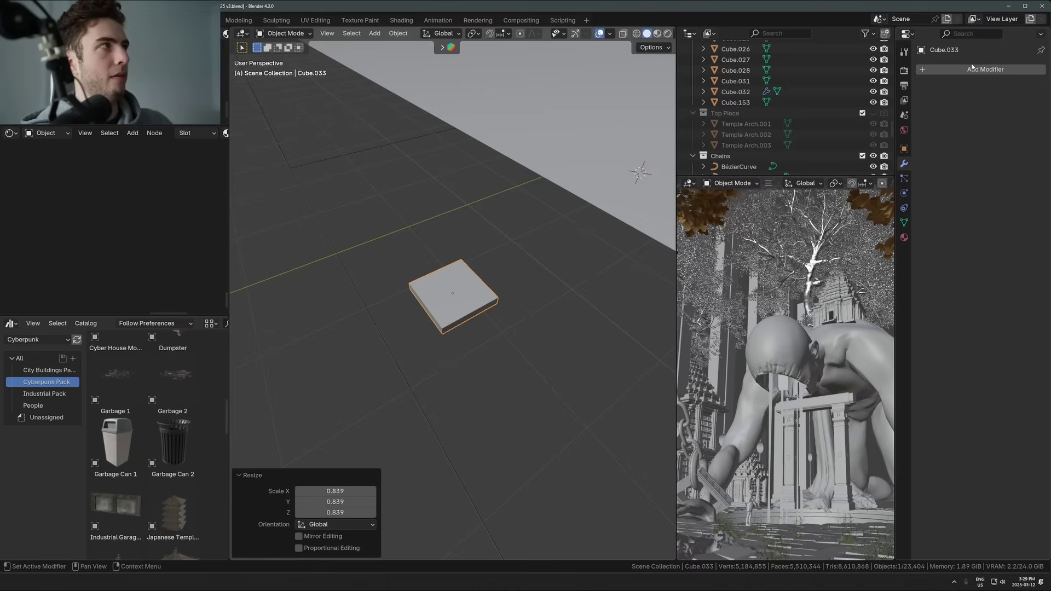
Add a Bevel modifier of 0.011 m with 2 segments to the slab and apply the object's scale
click(1011, 69)
text(bev)
key(Return)
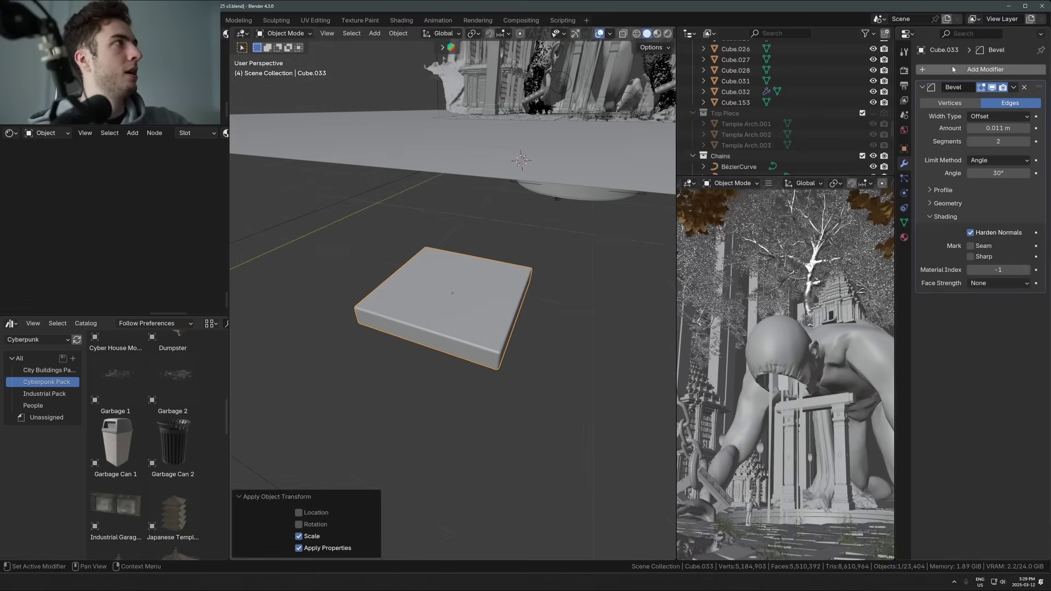
Add an Array modifier to the slab and set its count to 10 along X
click(952, 69)
text(arr)
key(Return)
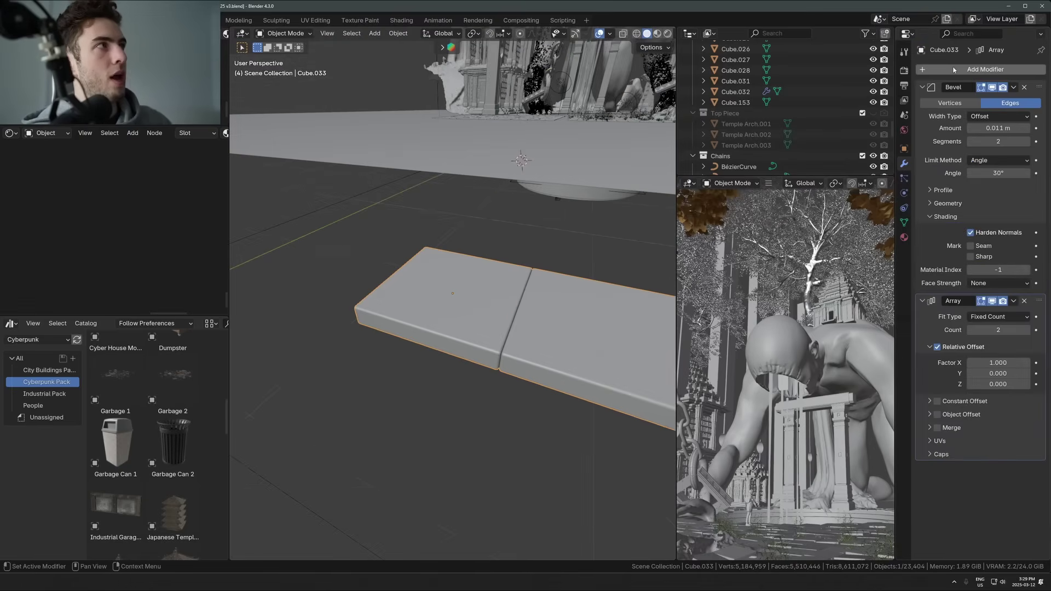
scroll(471, 356, down, 6)
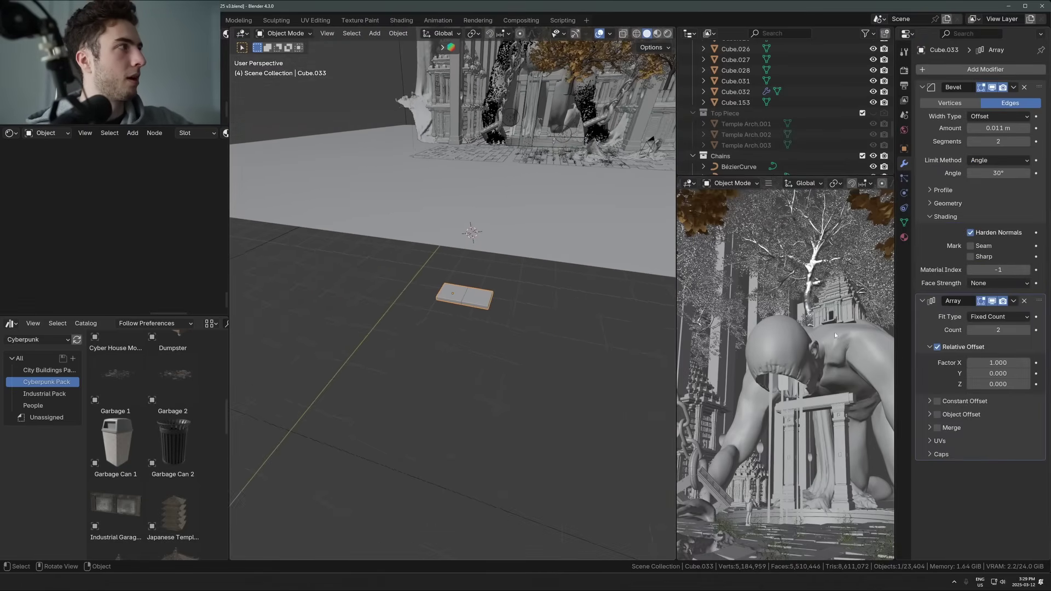
click(1004, 330)
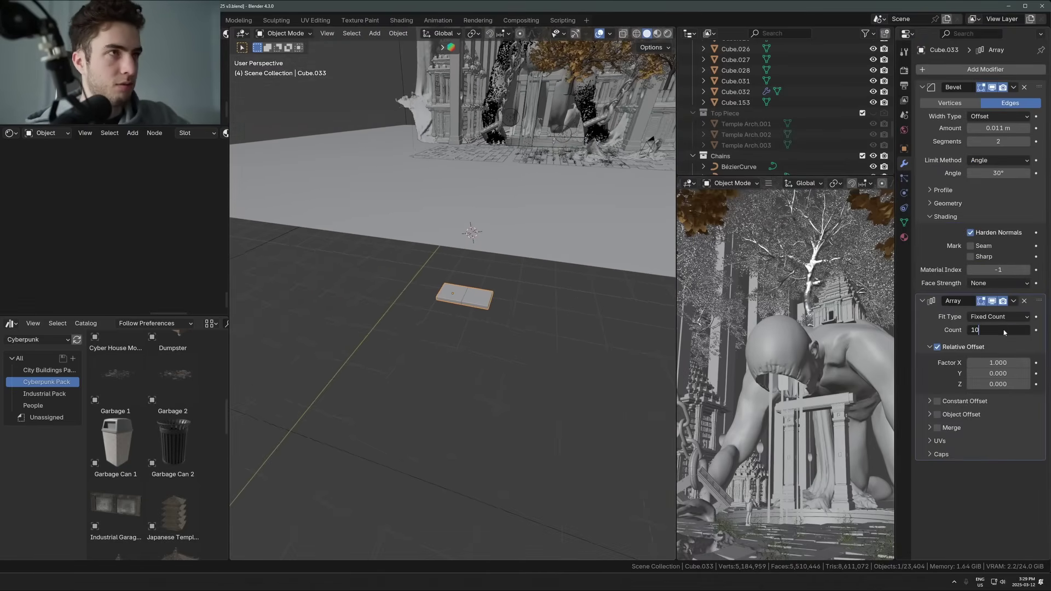
text(10)
key(Return)
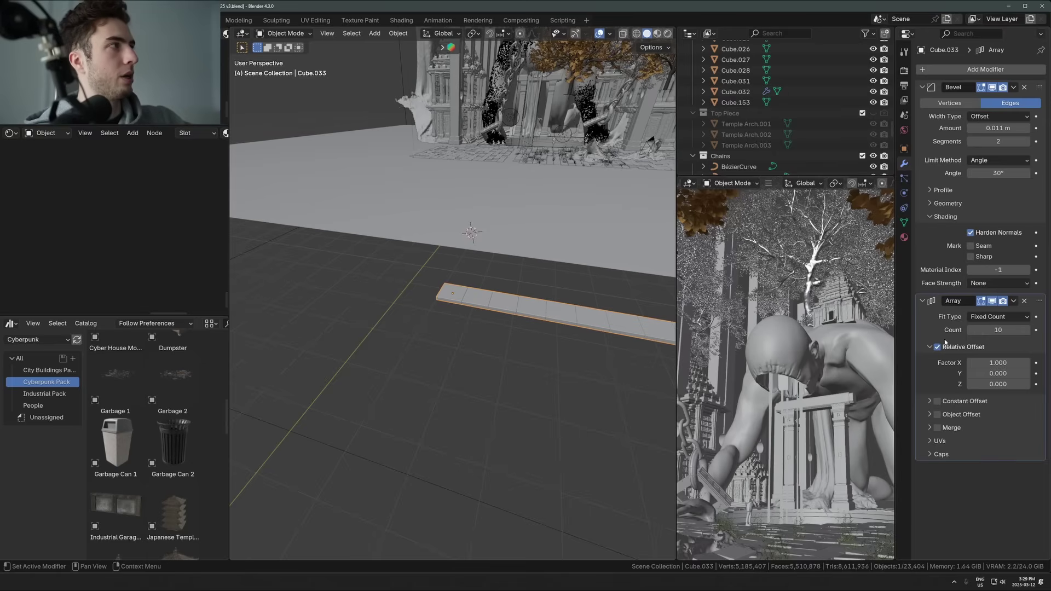
Duplicate the slab's Array modifier and set the copy's relative offset to 0 in X and 1 in Y
key(shift+d)
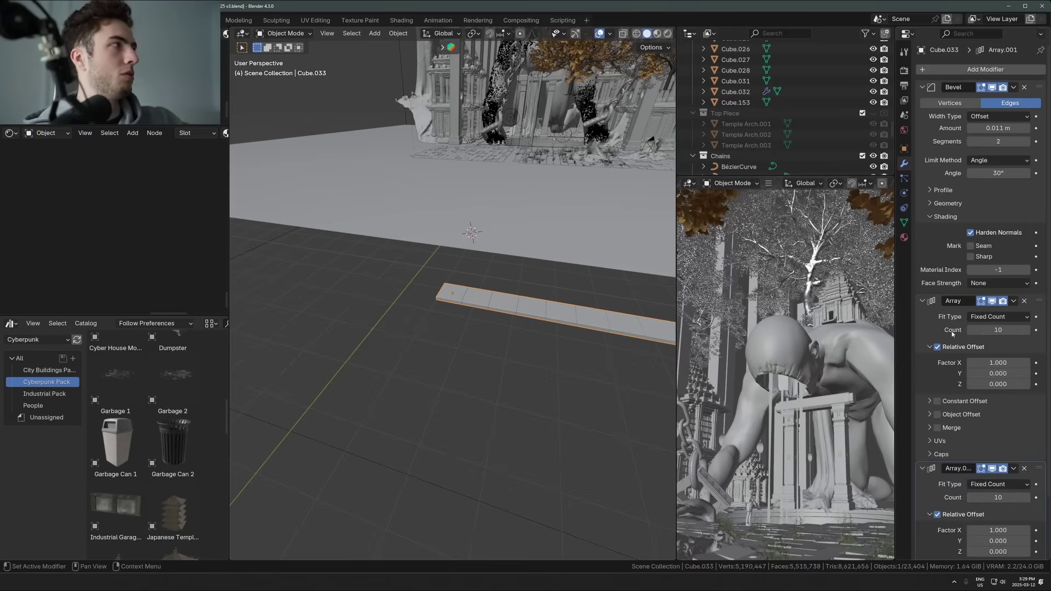
scroll(944, 374, down, 3)
click(989, 472)
text(1)
key(Return)
click(992, 462)
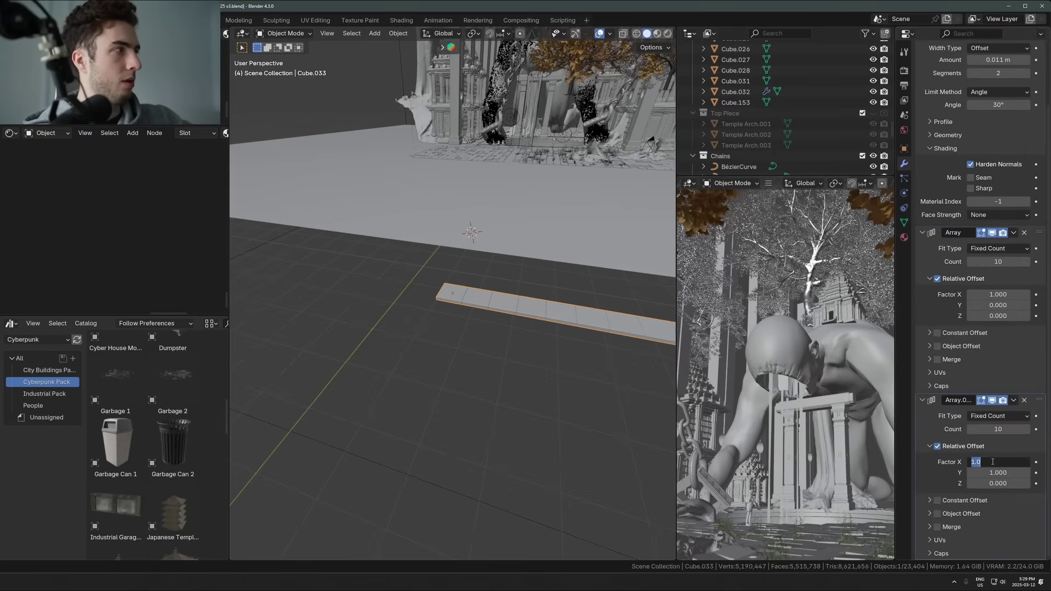
key(Return)
Reposition the arrayed tile grid along the global Y axis
middle_drag(501, 344, 433, 378)
key(g)
key(y)
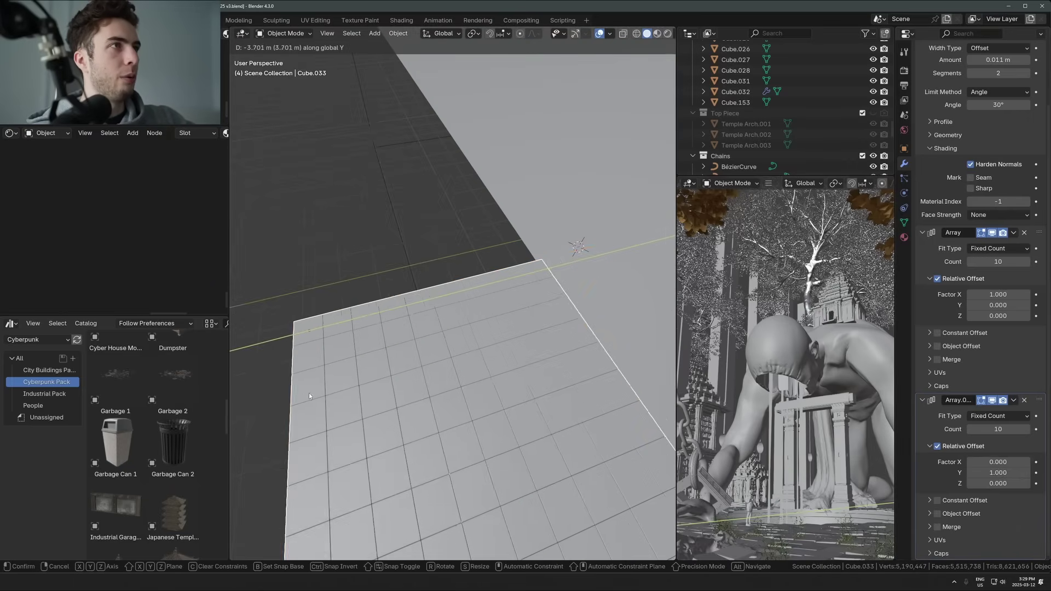
click(394, 368)
scroll(530, 364, down, 4)
key(g)
key(y)
click(442, 355)
Isolate the tile grid in local view and apply its Bevel and both Array modifiers
middle_drag(507, 367, 491, 341)
shift+middle_drag(491, 340, 541, 346)
key(KP_Divide)
key(ctrl+a)
key(ctrl+a)
key(ctrl+a)
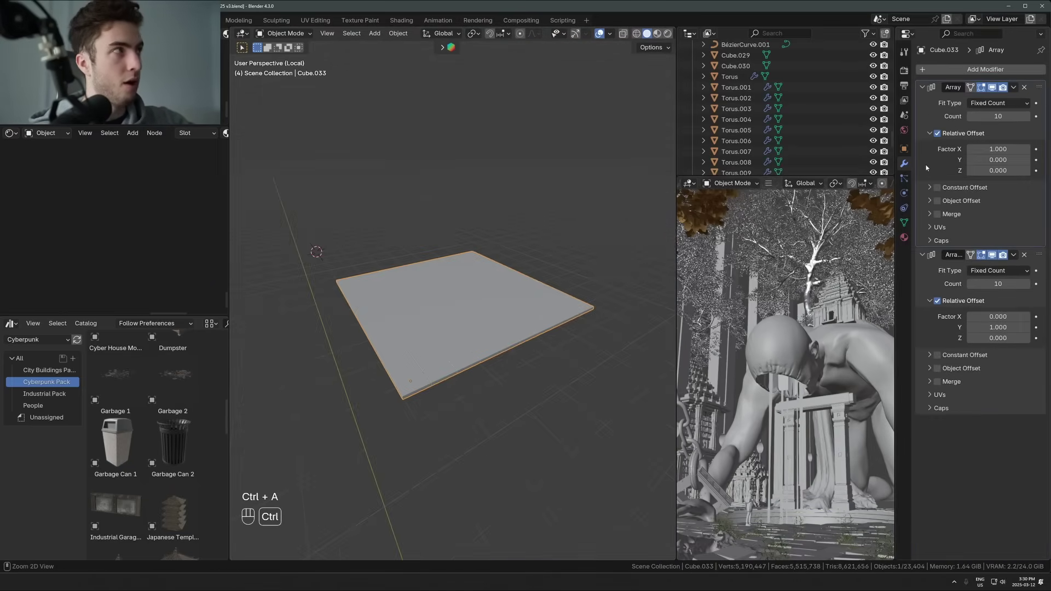
key(ctrl+a)
key(ctrl+a)
Separate the whole tile grid mesh into individual tile objects by loose parts
scroll(377, 314, up, 3)
middle_drag(377, 314, 453, 327)
key(Tab)
key(a)
scroll(454, 328, up, 3)
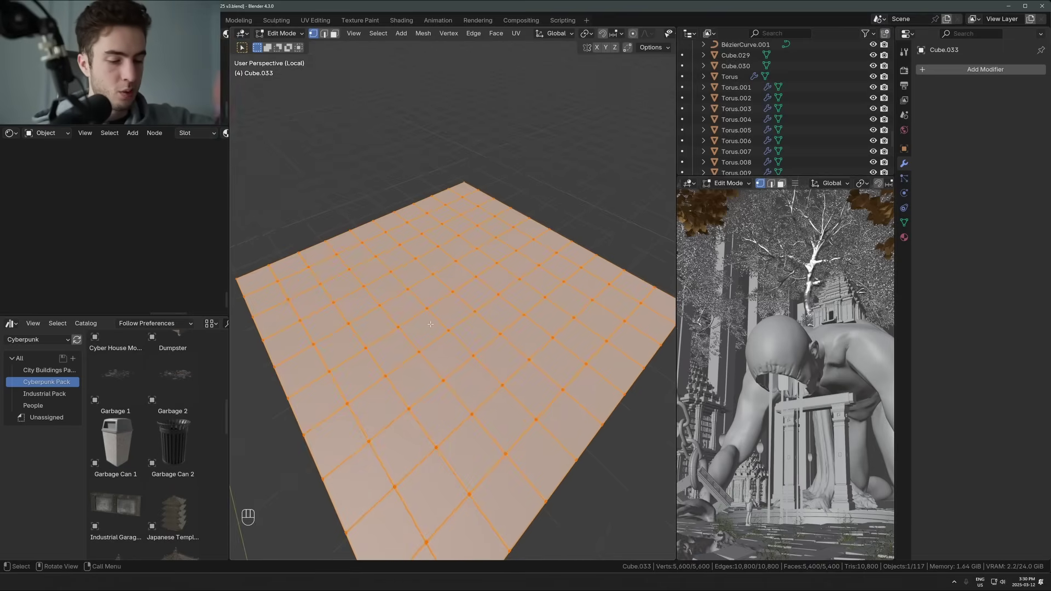
key(p)
key(p)
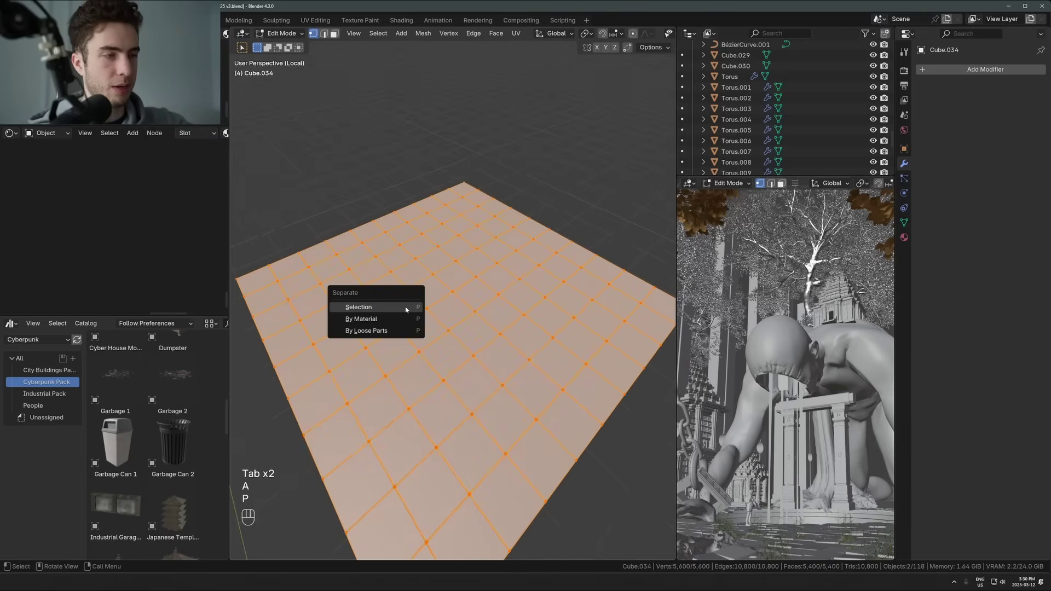
click(386, 332)
key(Tab)
Set the origin of every separated tile to its own geometry
right_click(360, 297)
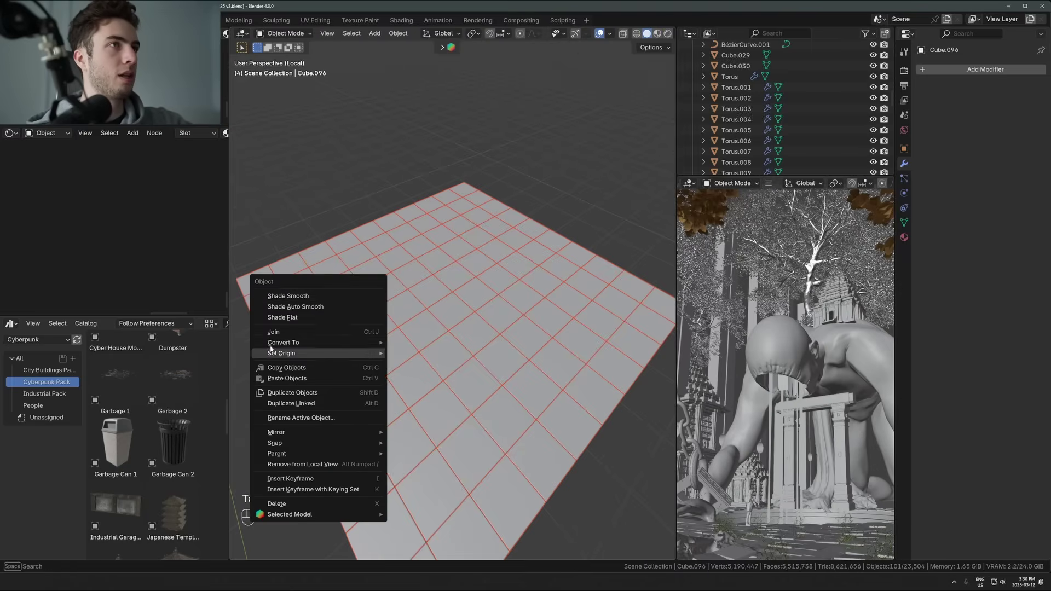
mouse_move(296, 353)
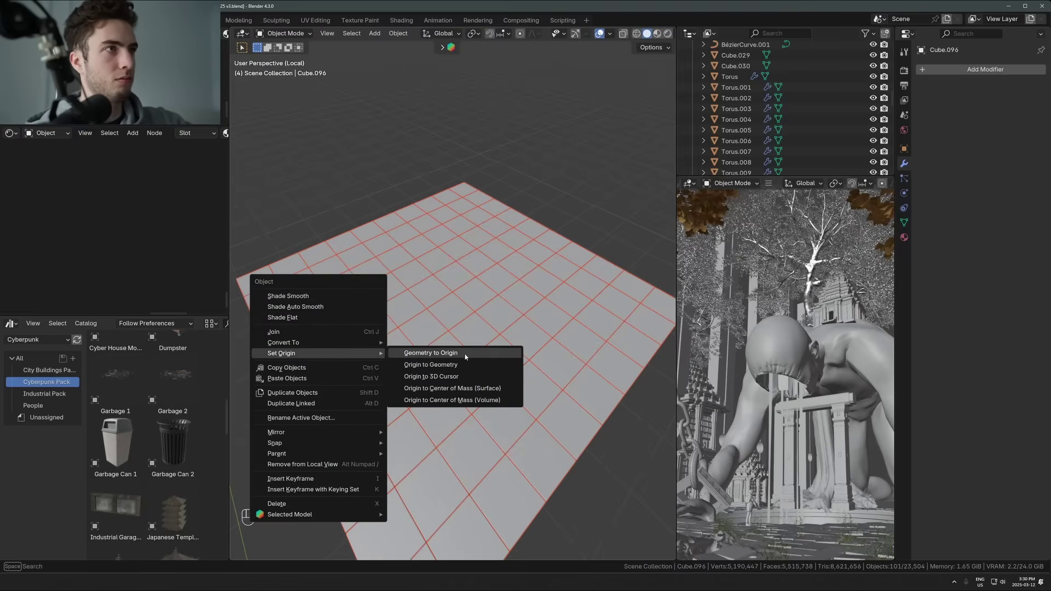
click(455, 365)
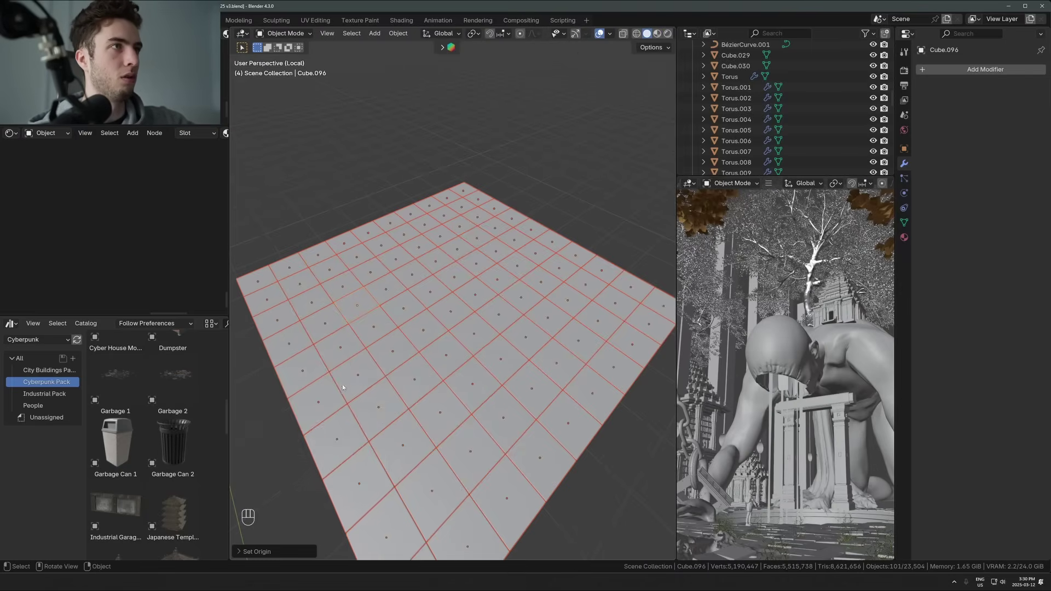
Scale all tiles to about 0.97 around their individual origins to open gaps, and apply the object transform
middle_drag(343, 387, 520, 457)
middle_drag(564, 352, 431, 314)
shift+click(422, 396)
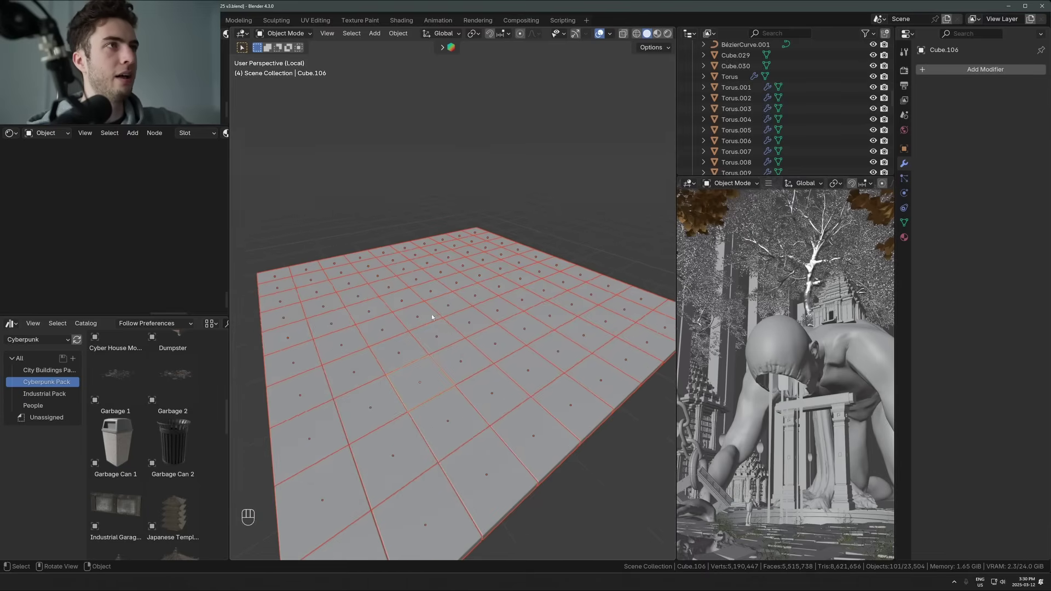
click(472, 33)
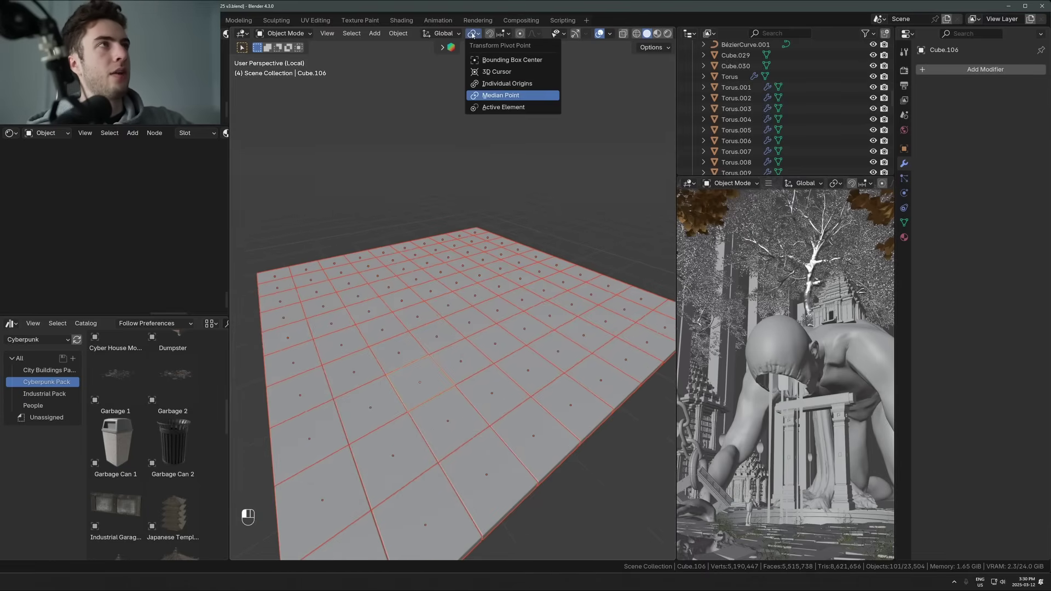
click(498, 83)
key(s)
key(Escape)
key(s)
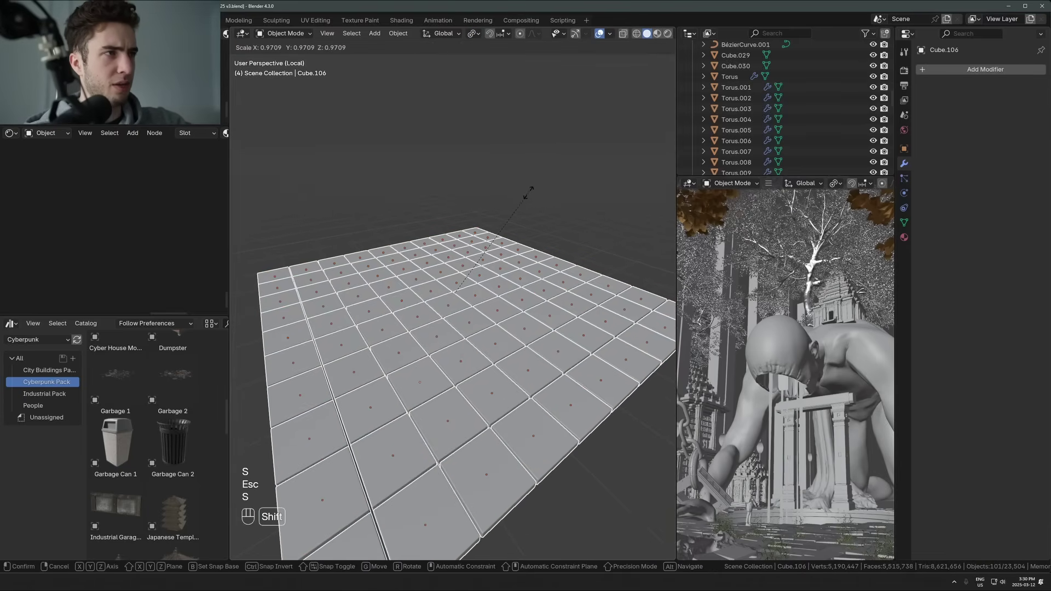
click(448, 245)
middle_drag(449, 245, 338, 260)
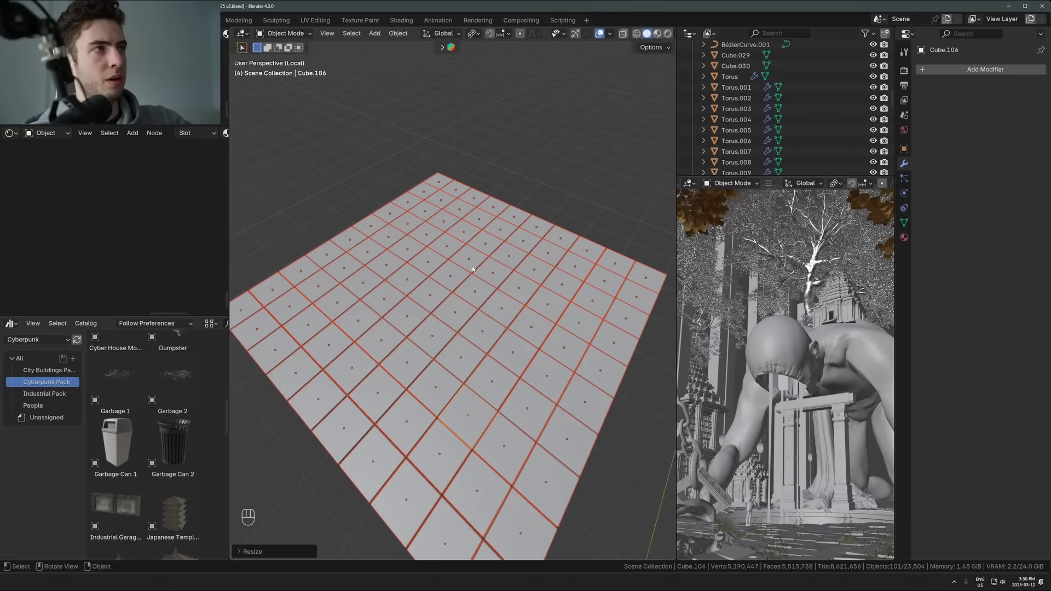
key(ctrl+a)
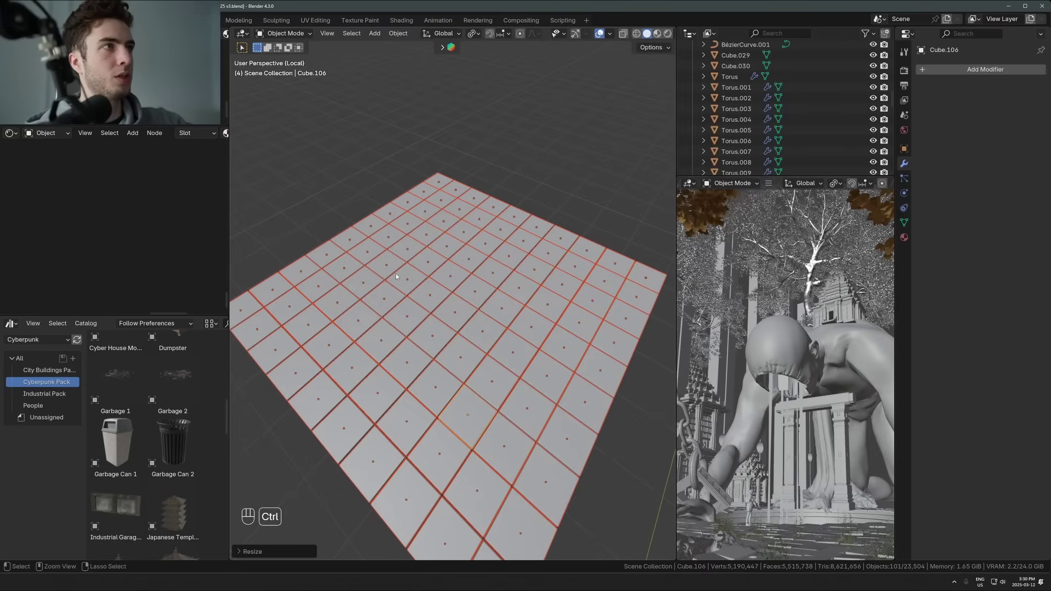
click(397, 277)
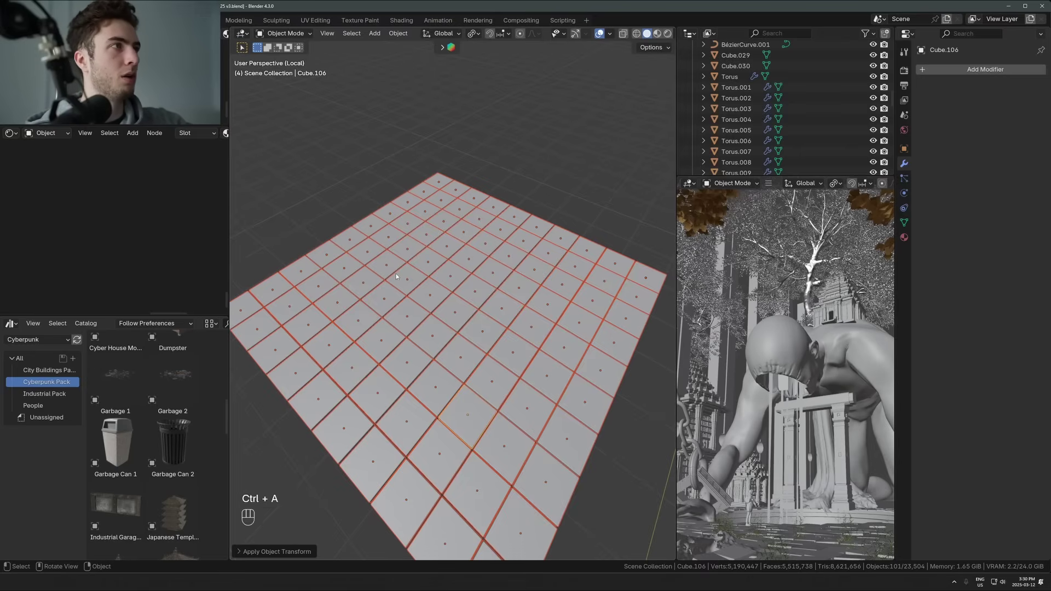
Randomize the transform of all tiles with 0.002 m location and 2.2° rotation on every axis
click(398, 34)
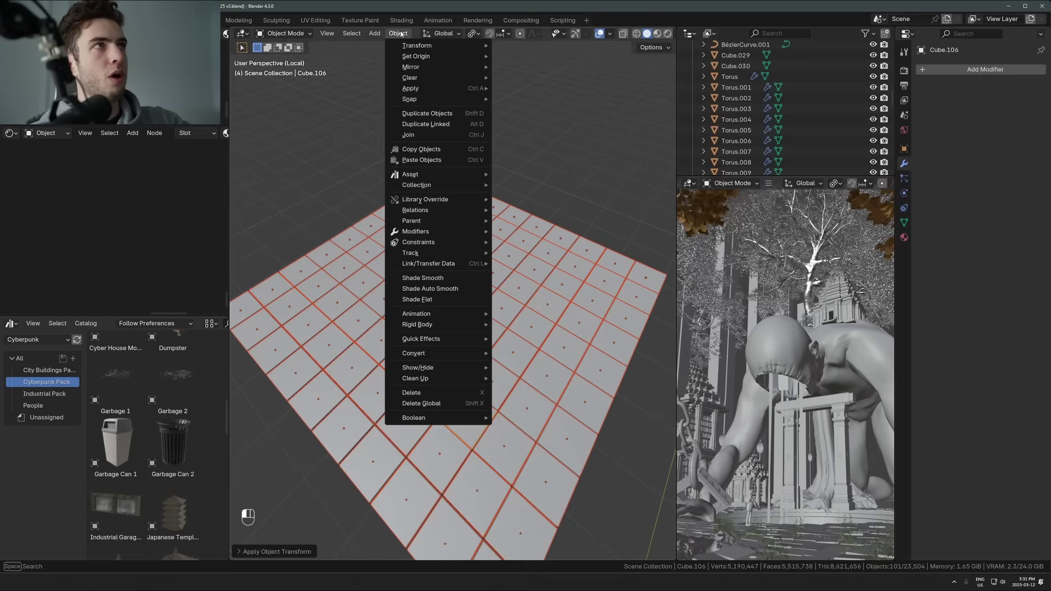
mouse_move(432, 46)
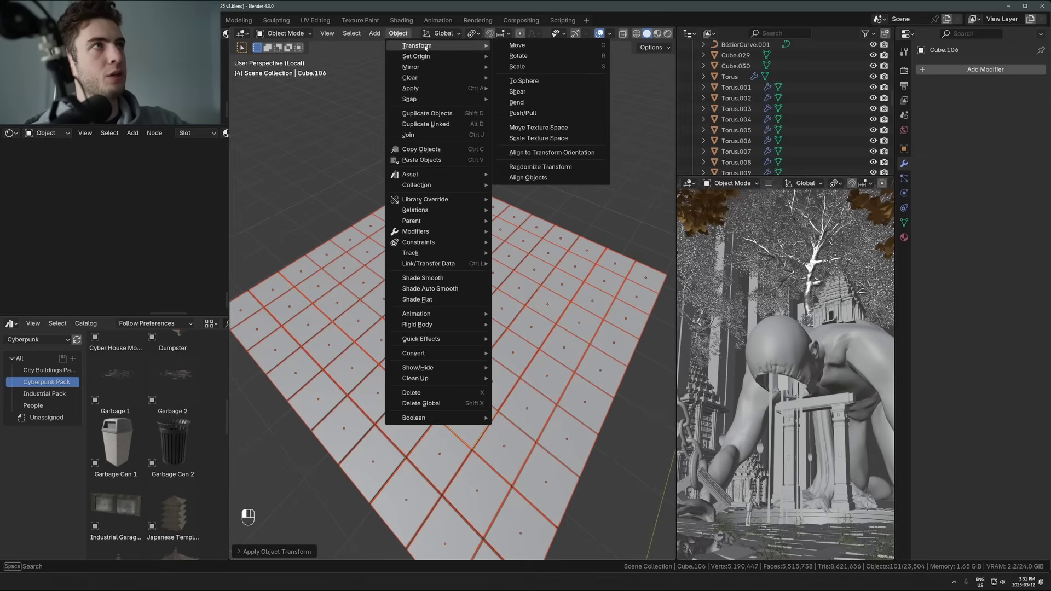
click(540, 167)
click(280, 552)
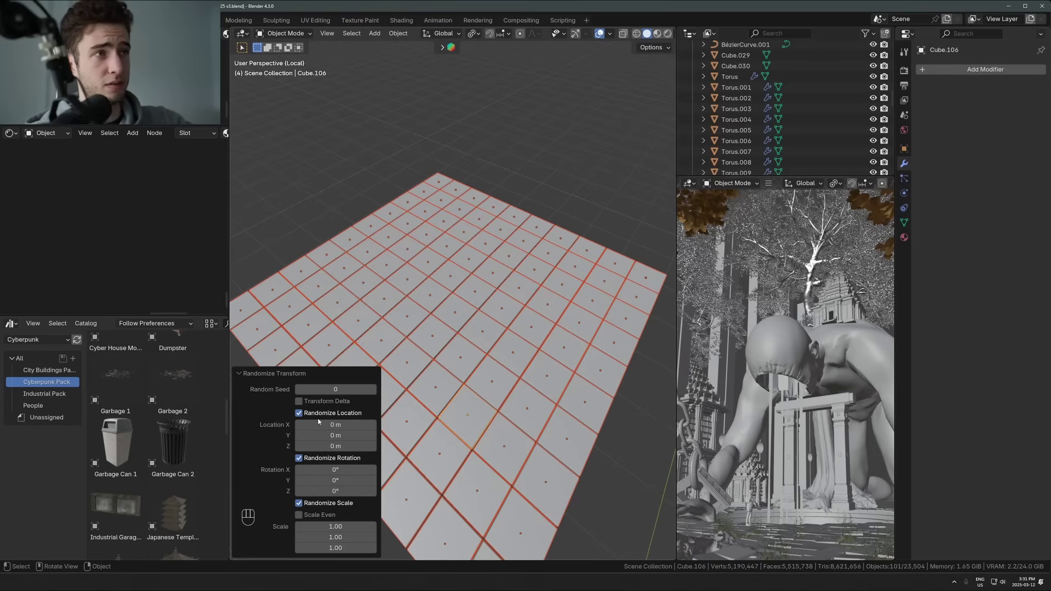
shift+drag(324, 424, 340, 464)
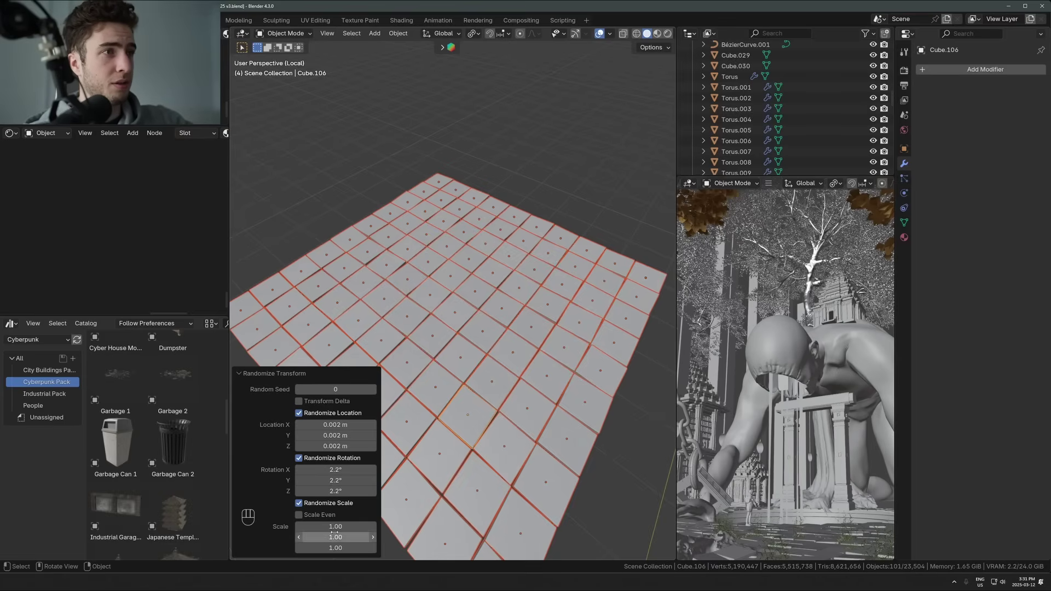
Select a scattered set of tiles across the interior and edges of the grid and delete them
middle_drag(542, 416, 523, 277)
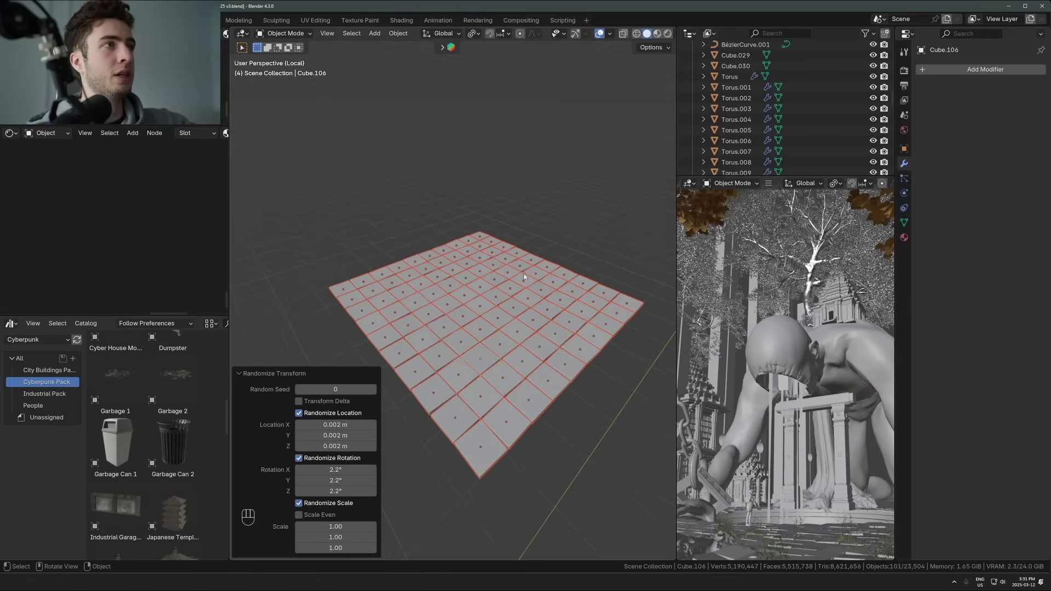
click(418, 292)
shift+drag(475, 266, 480, 262)
shift+click(480, 328)
shift+click(503, 378)
shift+click(532, 320)
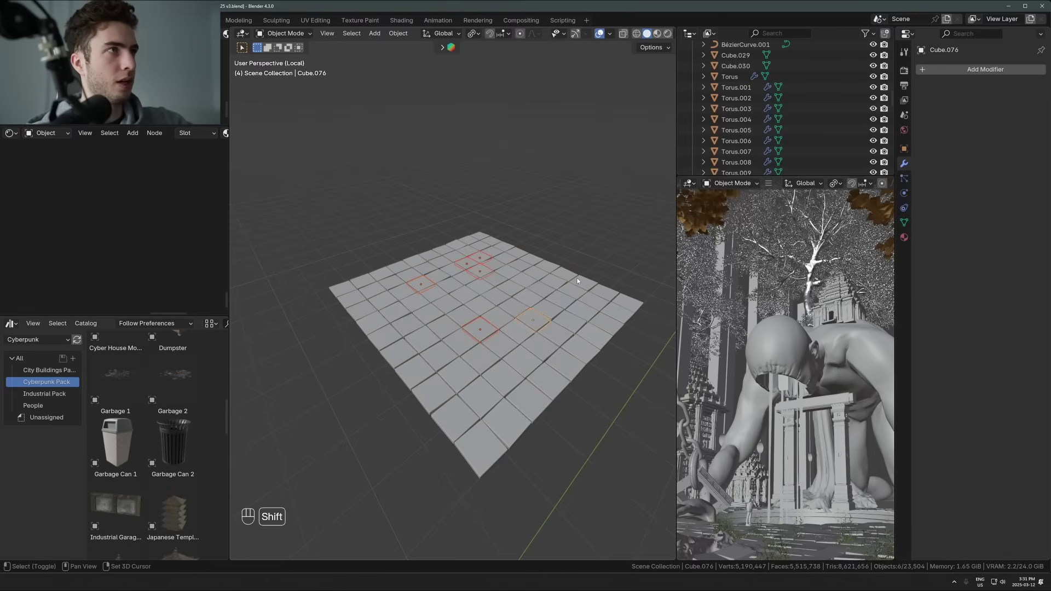
shift+click(582, 283)
shift+drag(437, 328, 429, 327)
shift+click(379, 298)
shift+click(372, 290)
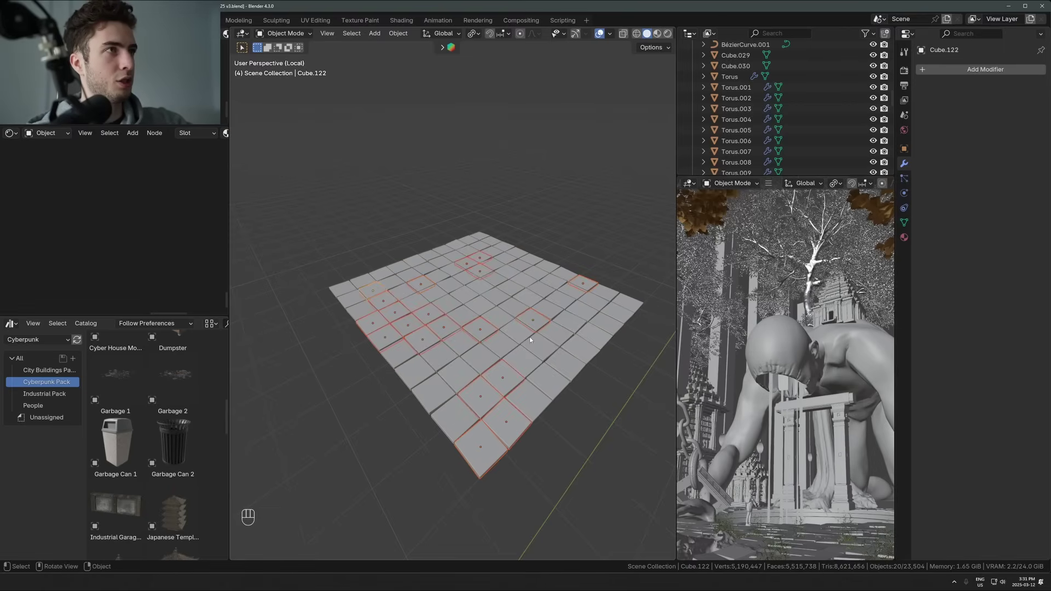
key(x)
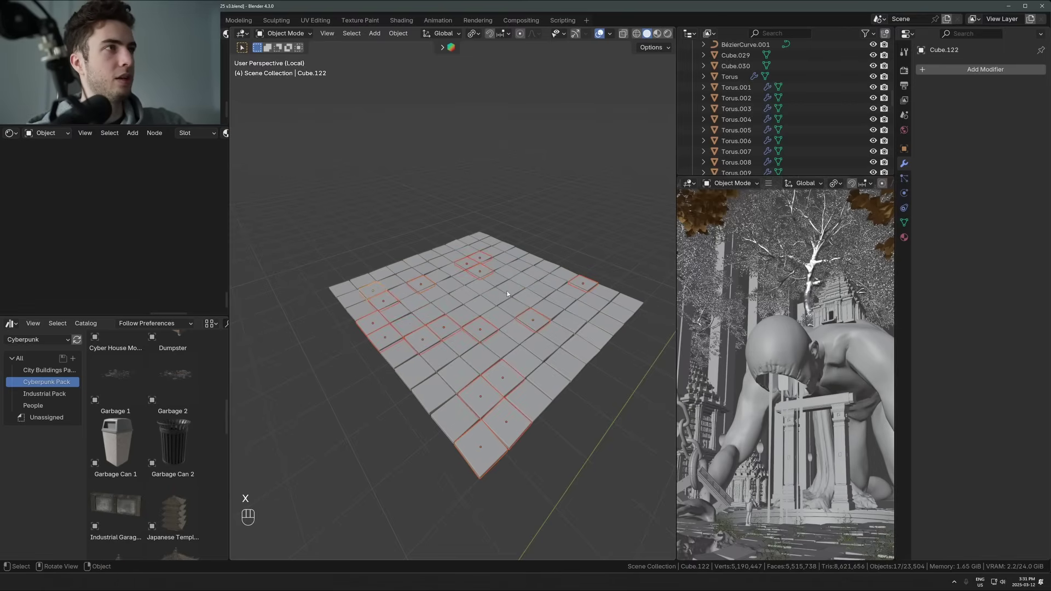
key(x)
Delete a few more single tiles from the middle and far edge of the grid
click(489, 289)
shift+click(503, 291)
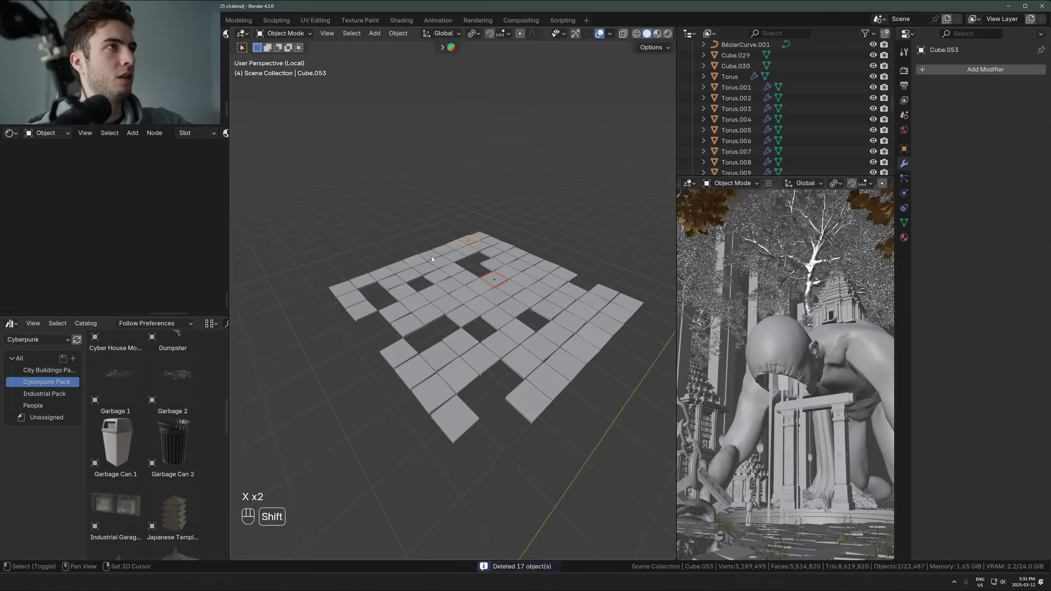
shift+click(419, 261)
key(x)
click(472, 278)
click(515, 253)
key(x)
click(525, 271)
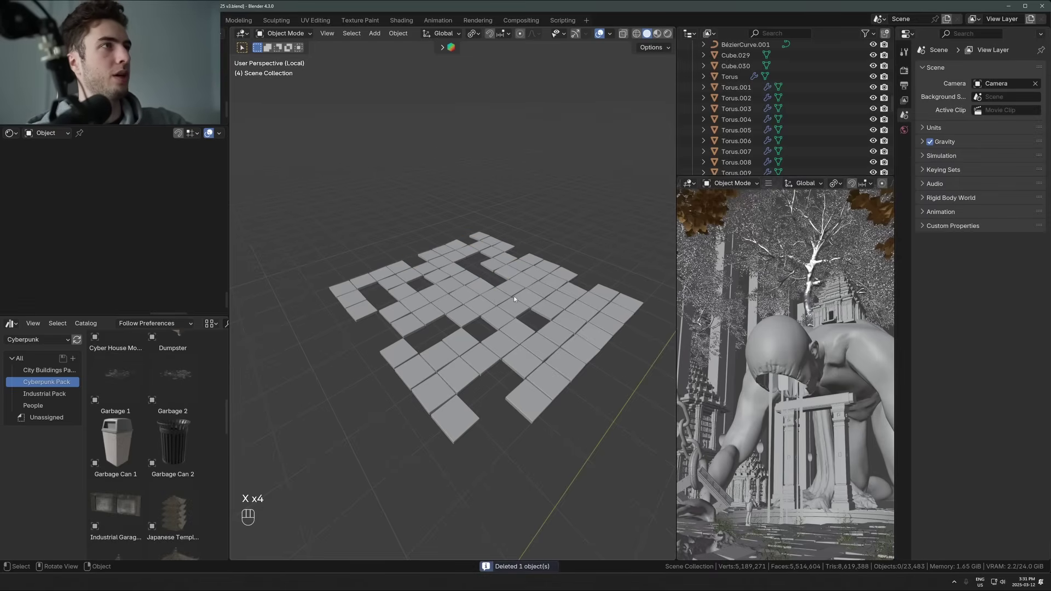
Duplicate a tile next to a gap and place the copy in the gap, keeping its height
scroll(515, 299, up, 4)
click(456, 302)
key(KP_Decimal)
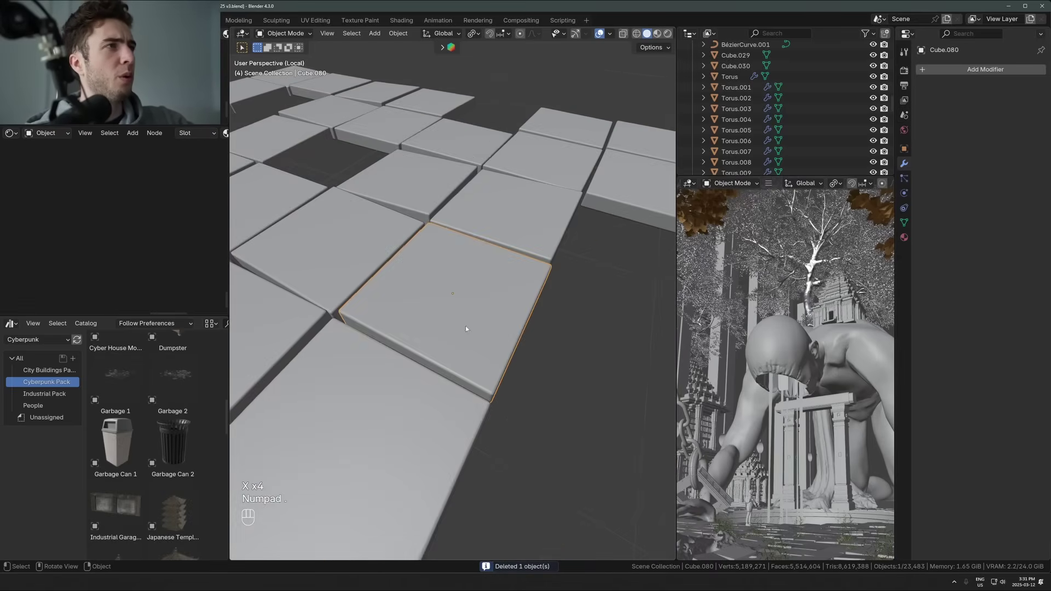
key(shift+d)
key(shift+z)
click(599, 398)
Reshape the duplicated tile into a broken shard by moving one corner's vertices inward in the horizontal plane
key(Tab)
key(1)
key(alt+z)
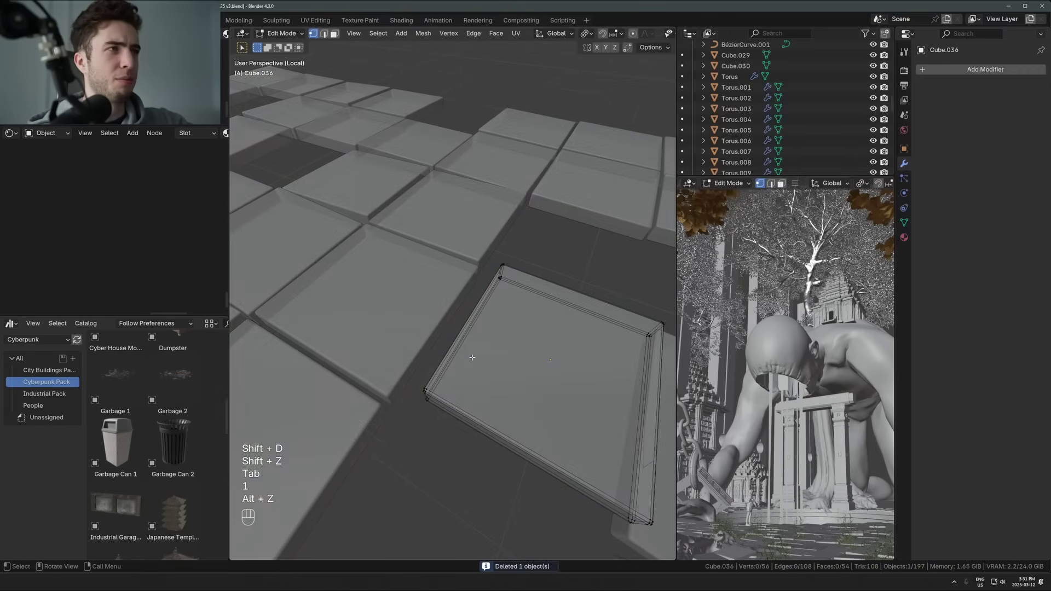
drag(471, 357, 406, 420)
key(g)
key(shift+z)
click(559, 371)
key(Tab)
Duplicate the shard, rotate the copy around Z, and scale it to 0.520 in X and Y
key(shift+d)
key(shift+z)
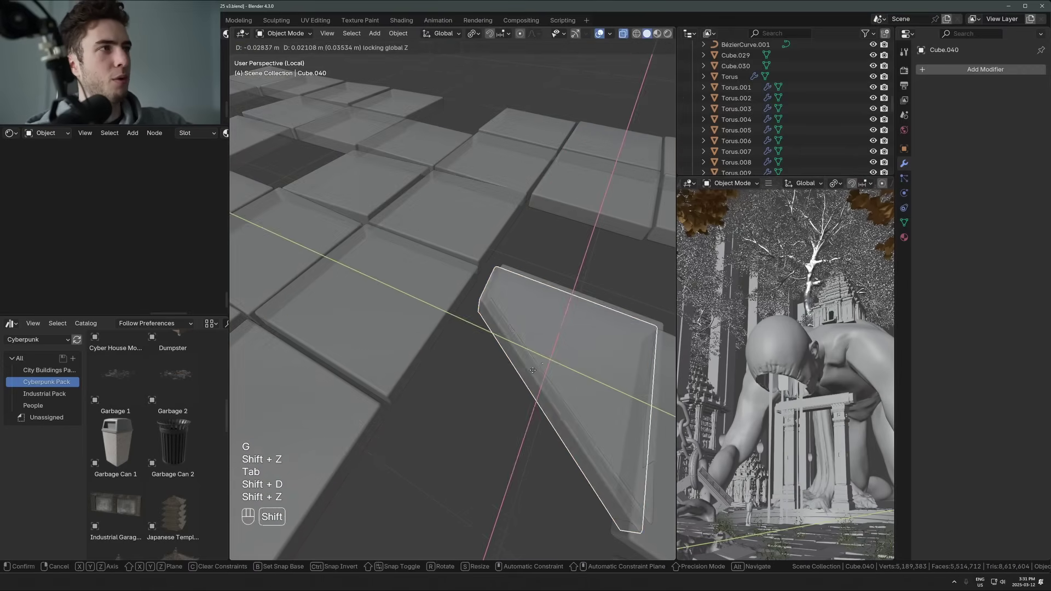
key(r)
key(z)
click(633, 363)
key(s)
key(shift+z)
click(507, 323)
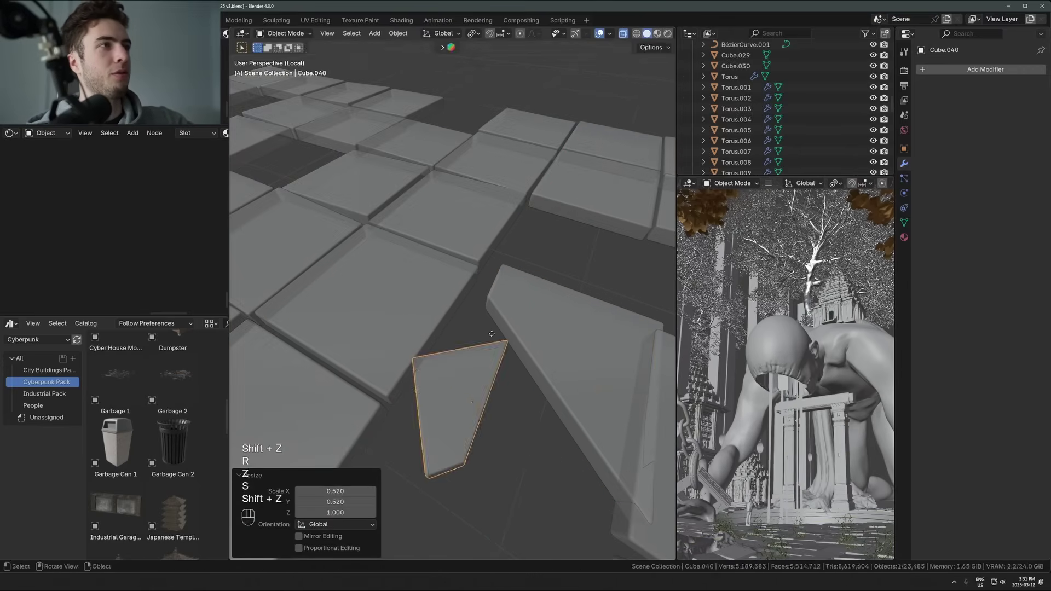
Move the small shard horizontally and rotate it around Z to sit beside the large shard's cut edge
key(g)
key(shift+z)
click(510, 321)
key(r)
key(z)
click(467, 305)
key(g)
key(shift+z)
click(482, 296)
key(alt+z)
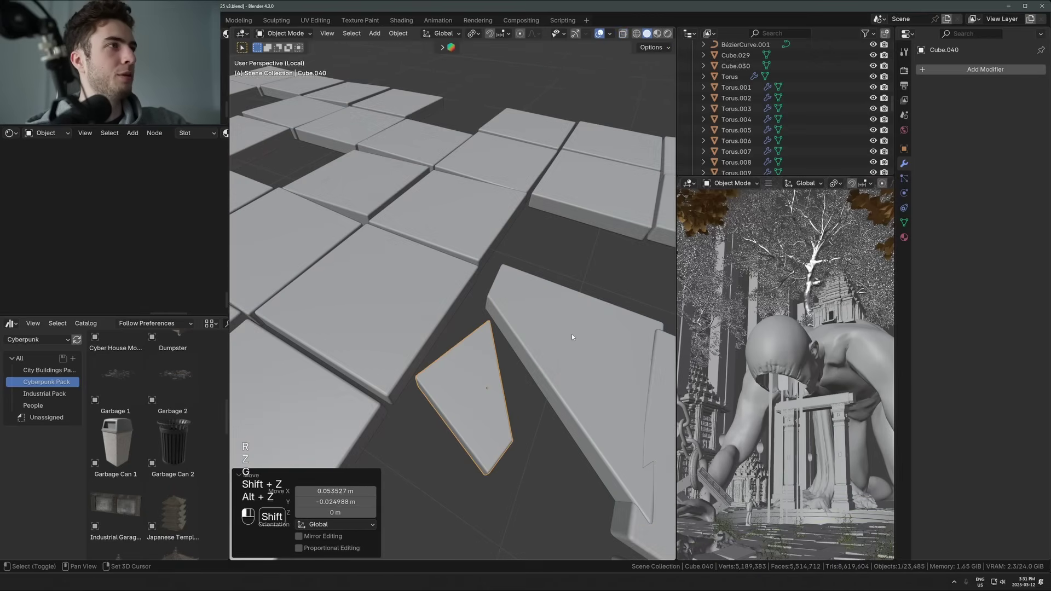
Select both shards, scale them to 0.900, and position them together horizontally within the gap
shift+click(573, 335)
key(g)
key(shift+z)
click(585, 373)
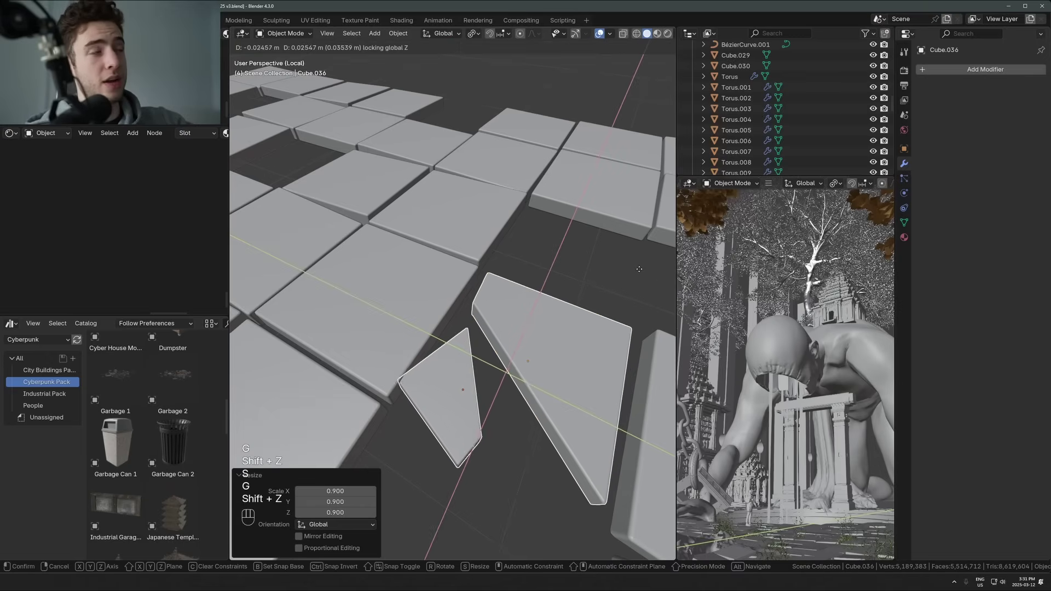
key(g)
key(shift+z)
click(582, 329)
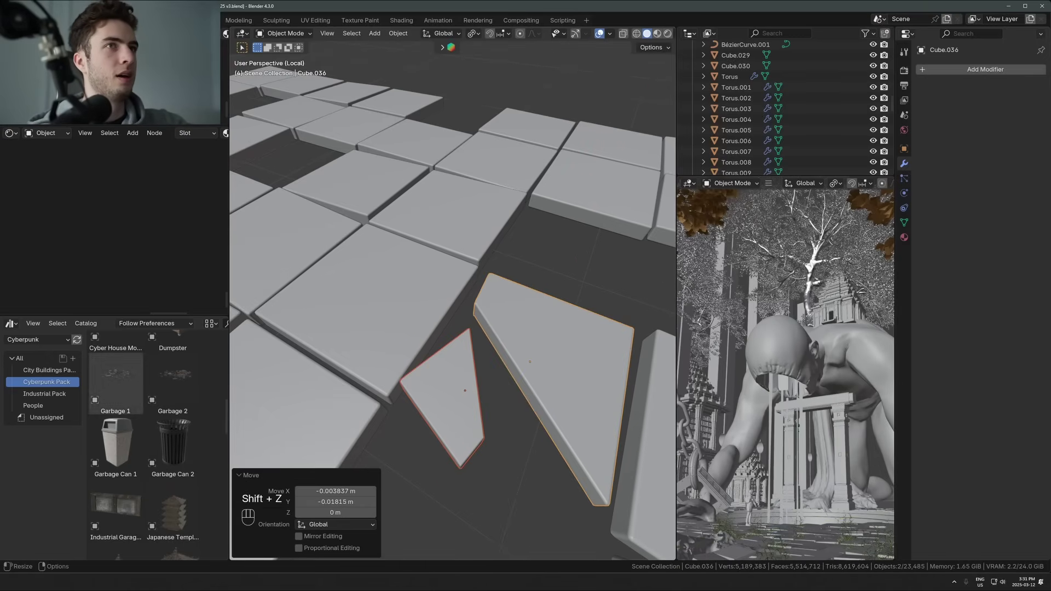
Select all tiles and shards and join them into a single floor object
scroll(552, 337, down, 4)
click(480, 350)
scroll(480, 349, down, 5)
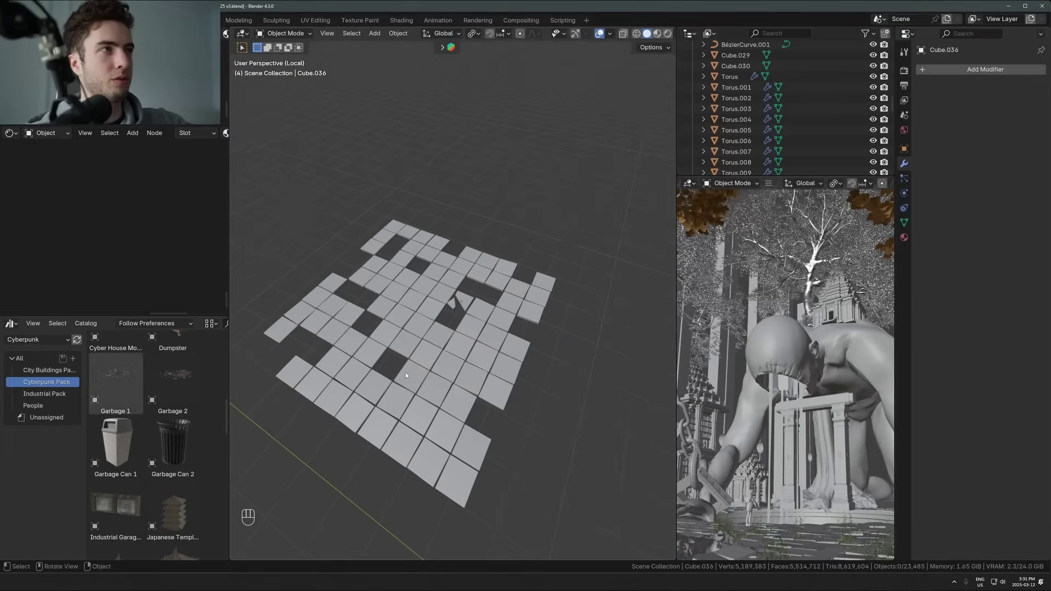
drag(596, 155, 275, 487)
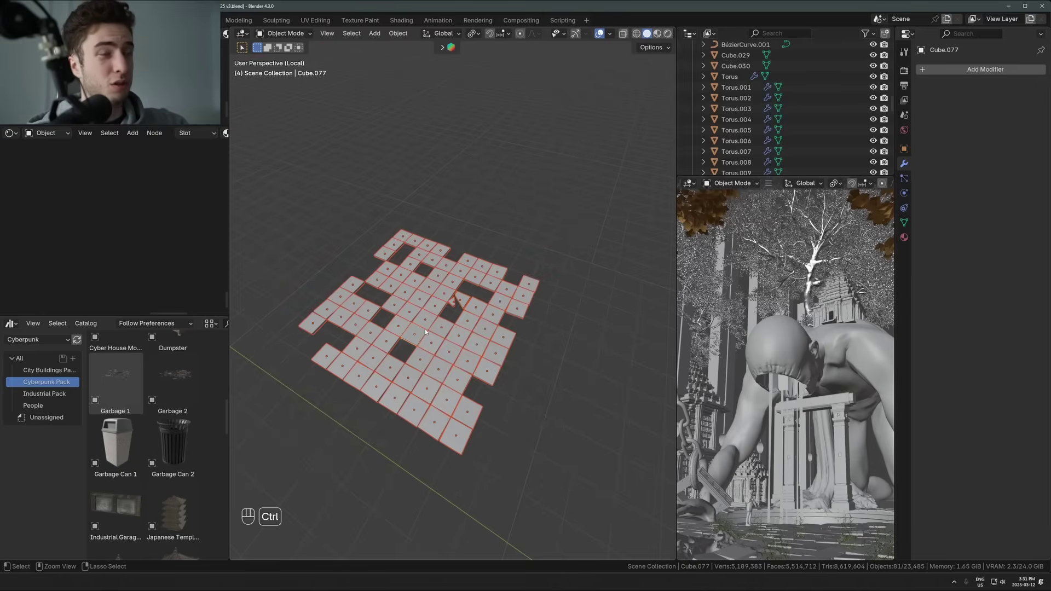
key(ctrl+j)
key(shift+slash)
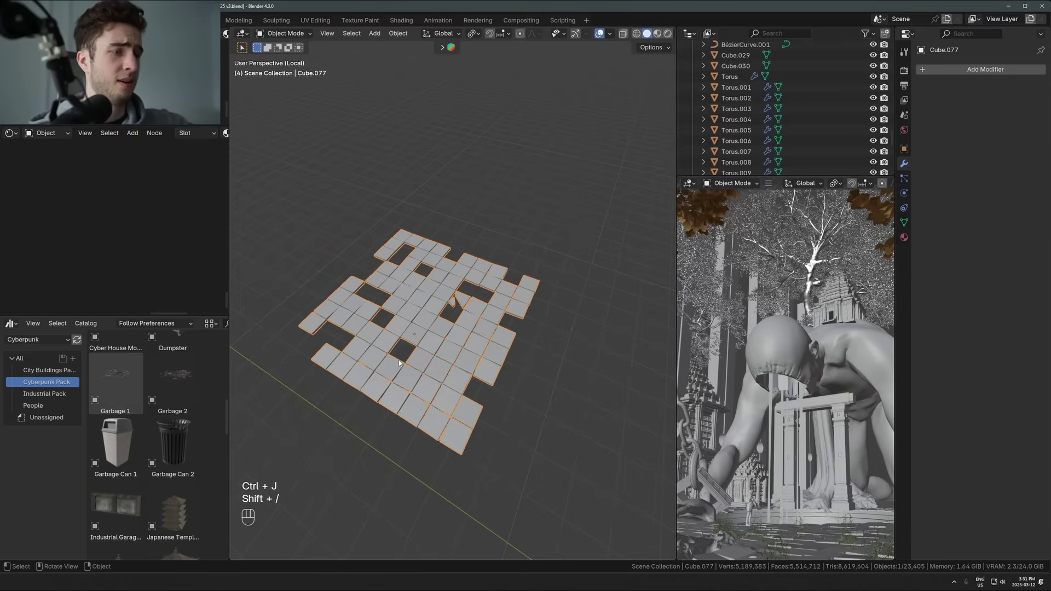
Inspect the joined floor in isolation and show it with rendered shading
key(slash)
key(slash)
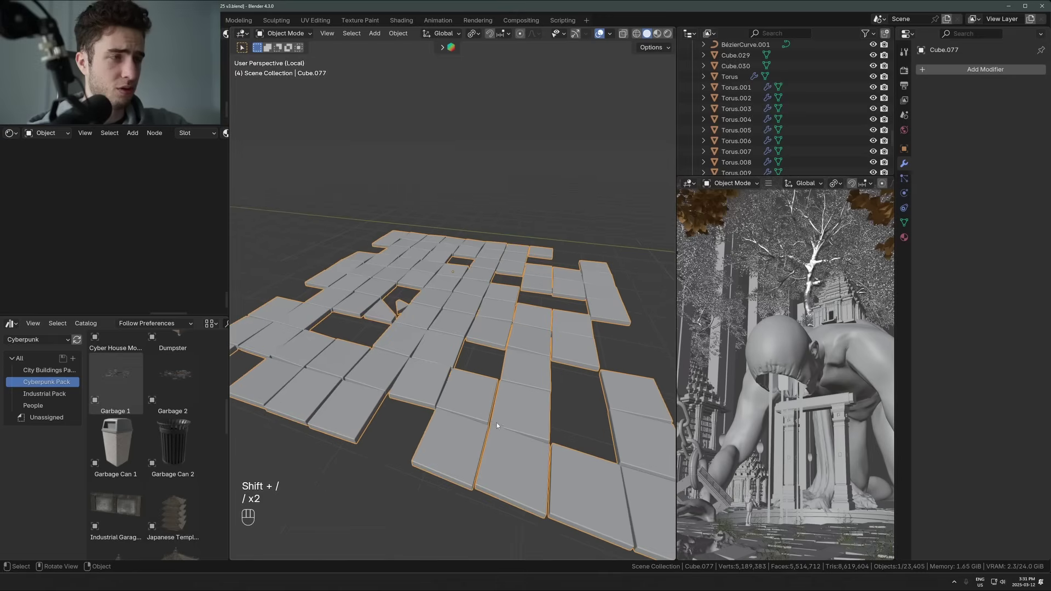
key(z)
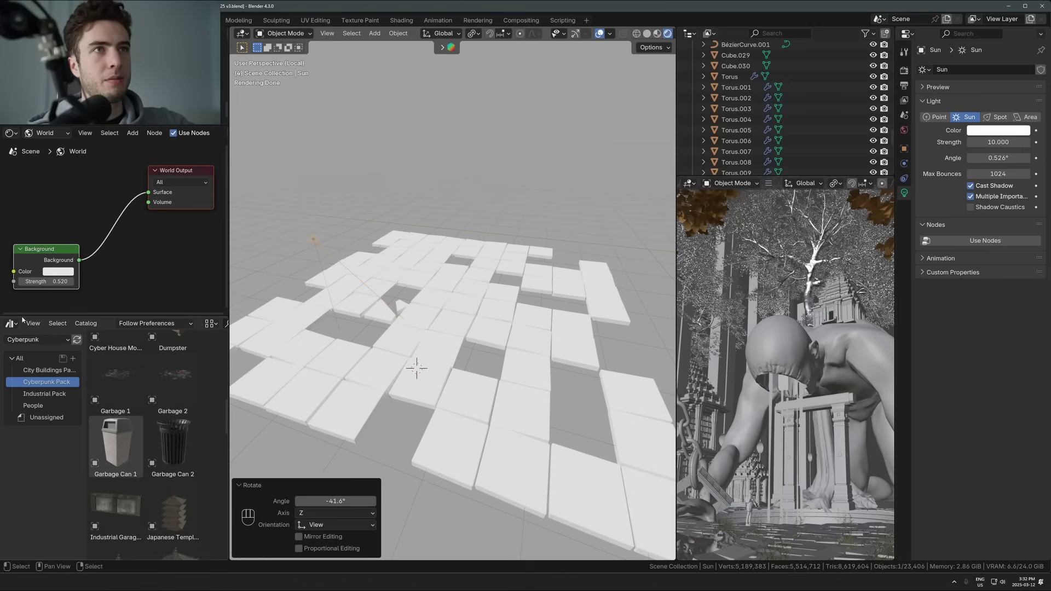
Switch the asset library to Poly Haven and browse its Textures catalog
click(22, 340)
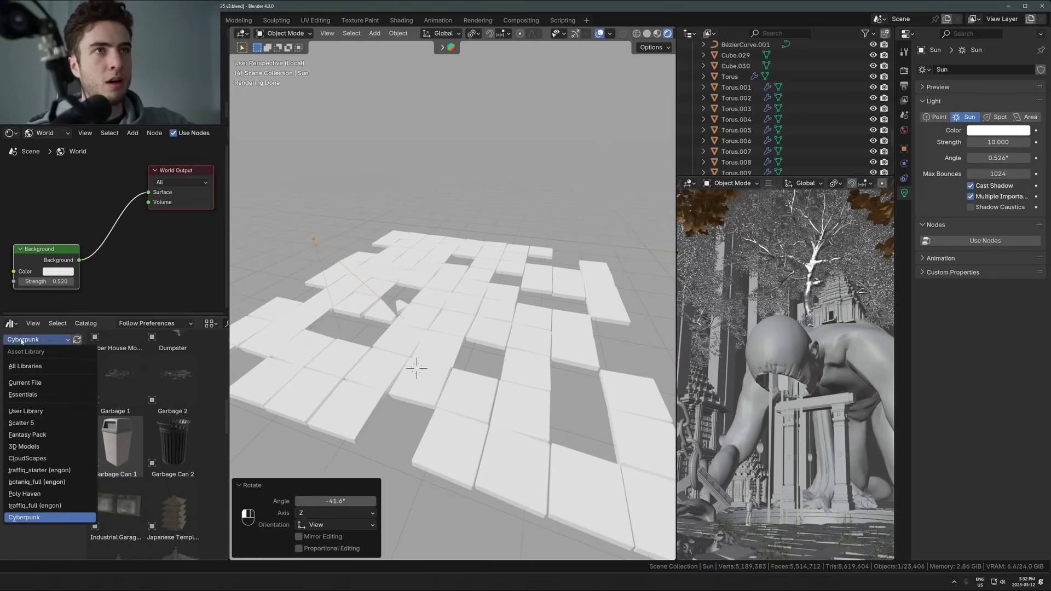
click(28, 494)
scroll(200, 324, down, 4)
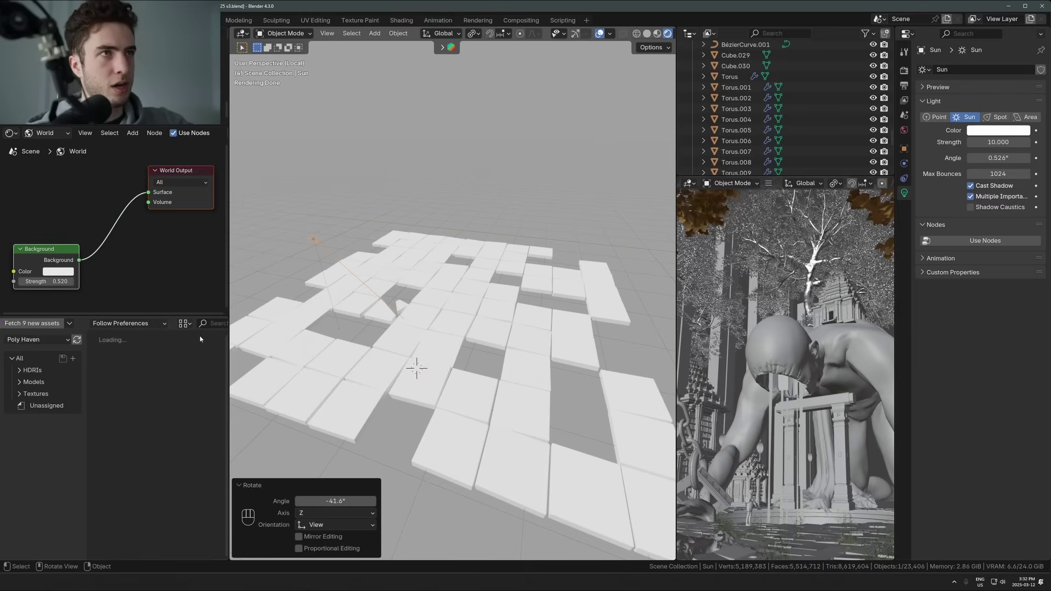
click(36, 393)
scroll(123, 463, down, 4)
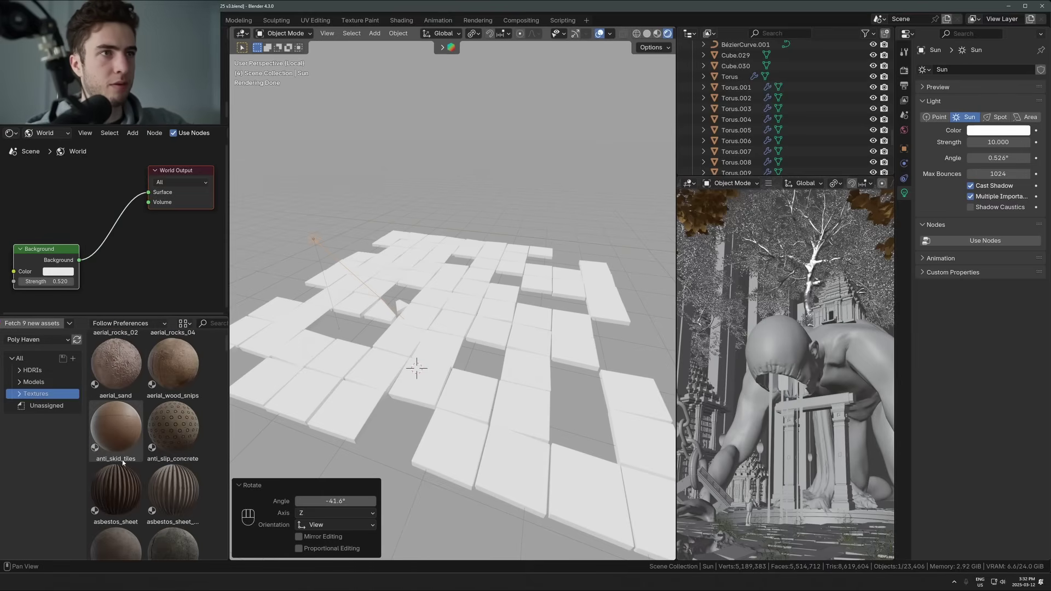
Widen the asset browser, search the textures for "stone", and apply the rock_3 material to the tile floor
scroll(123, 463, down, 8)
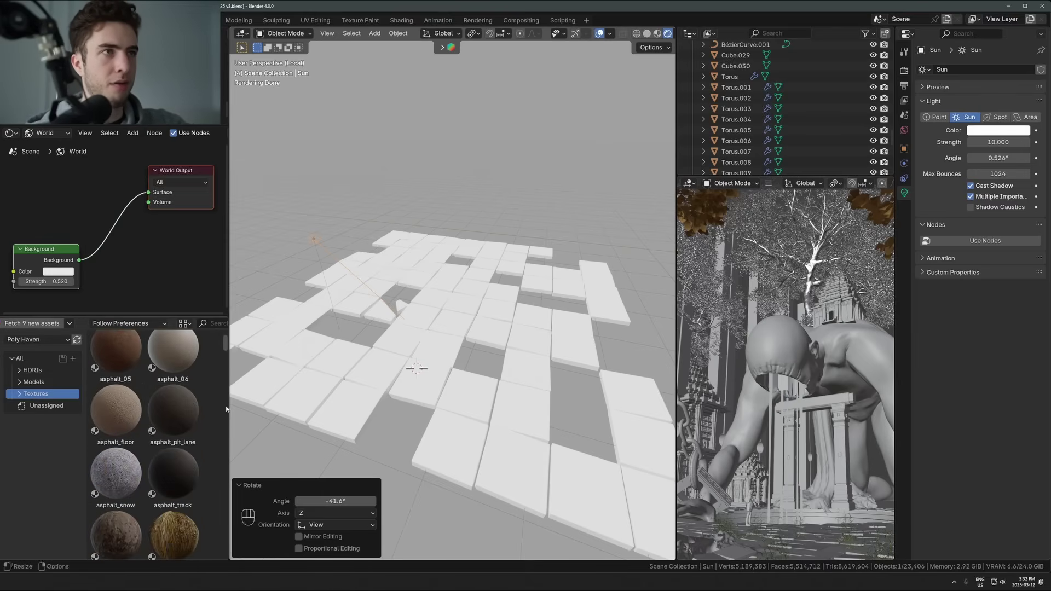
drag(226, 410, 314, 411)
scroll(167, 442, down, 5)
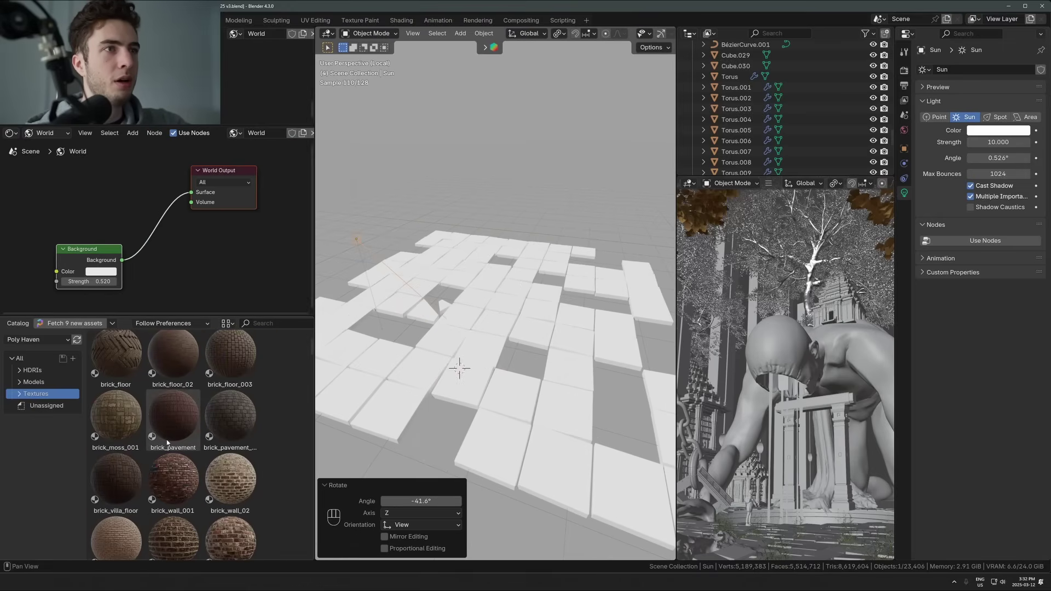
scroll(167, 443, down, 6)
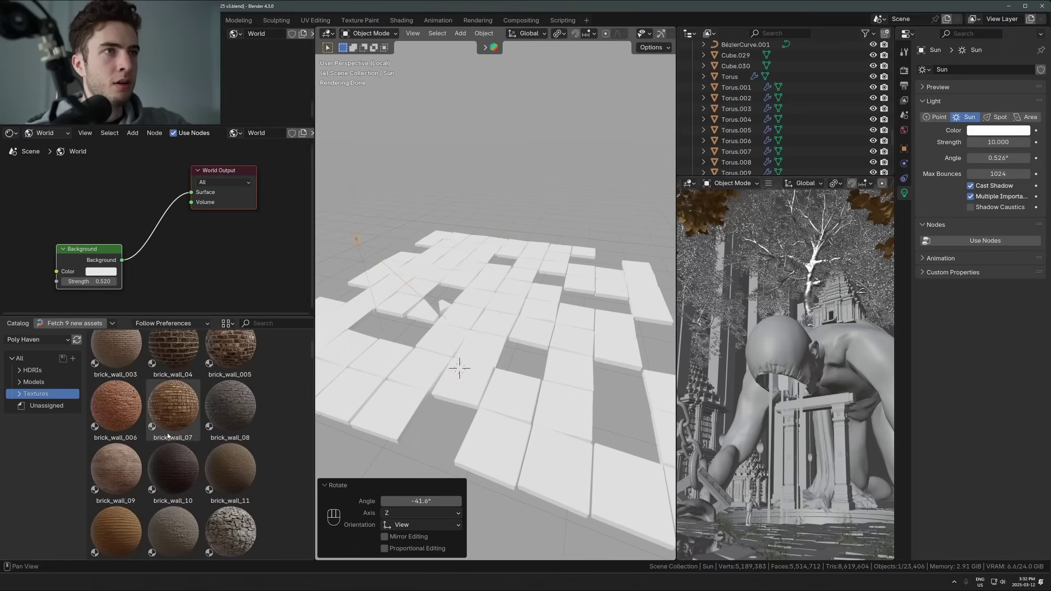
click(272, 323)
text(stone)
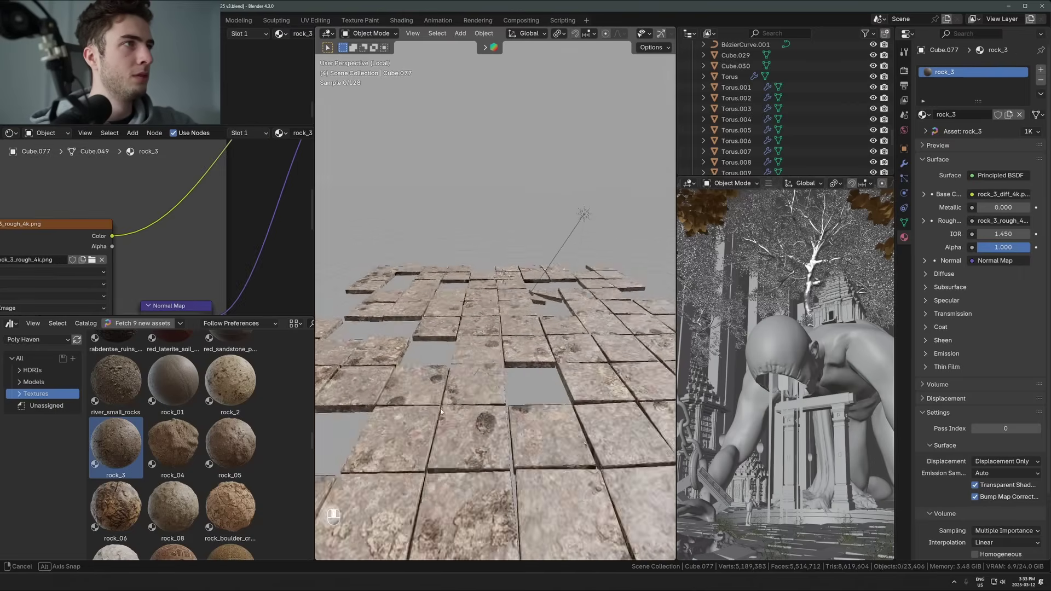
middle_drag(441, 412, 450, 299)
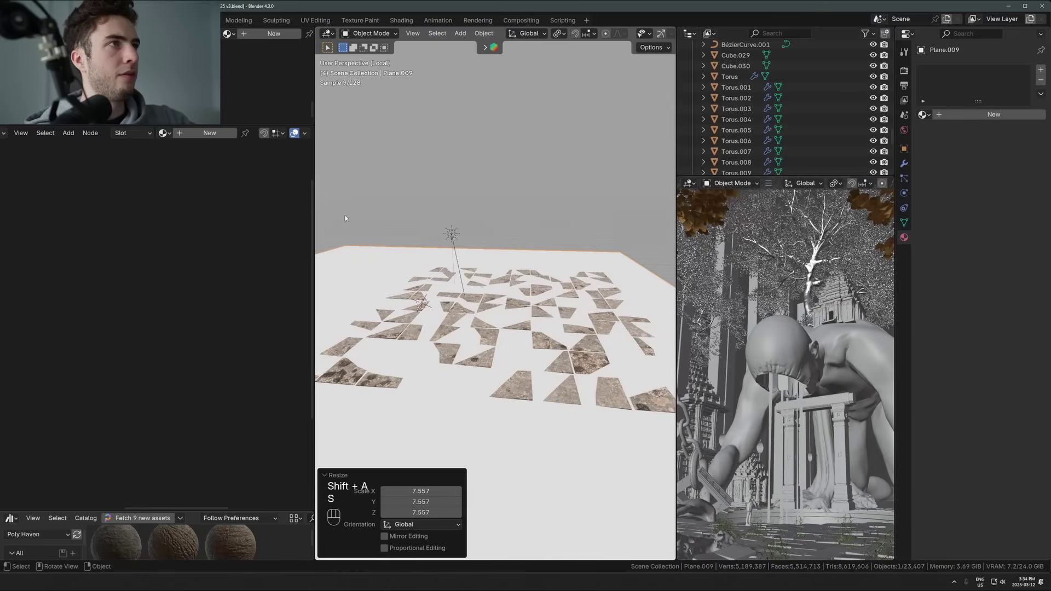
Lower the ground plane beneath the tiles and link the tile floor's rock_3 material to it
key(g)
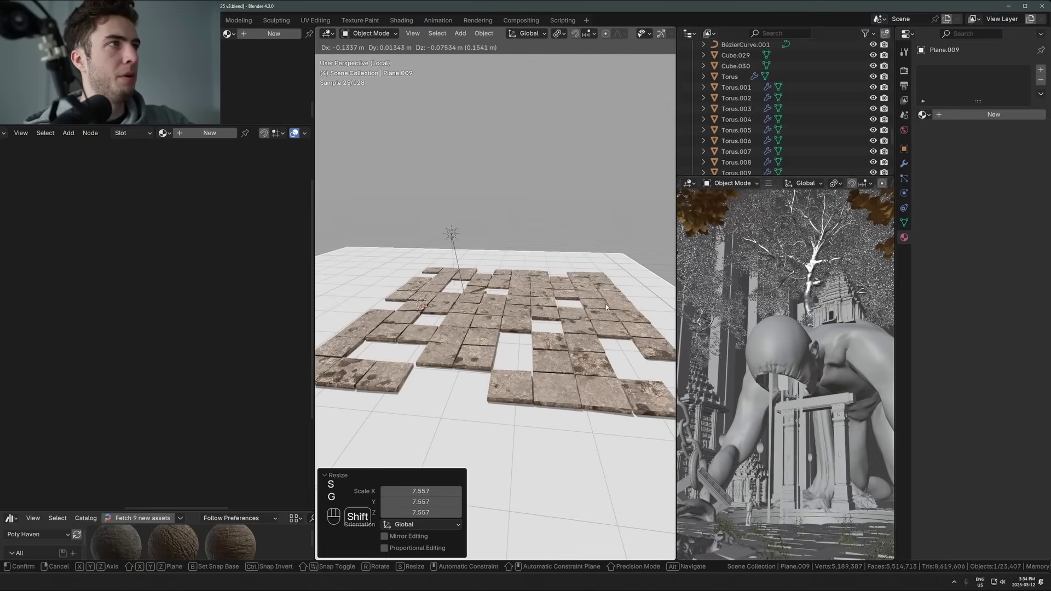
shift+click(606, 307)
shift+click(448, 326)
key(ctrl+l)
key(m)
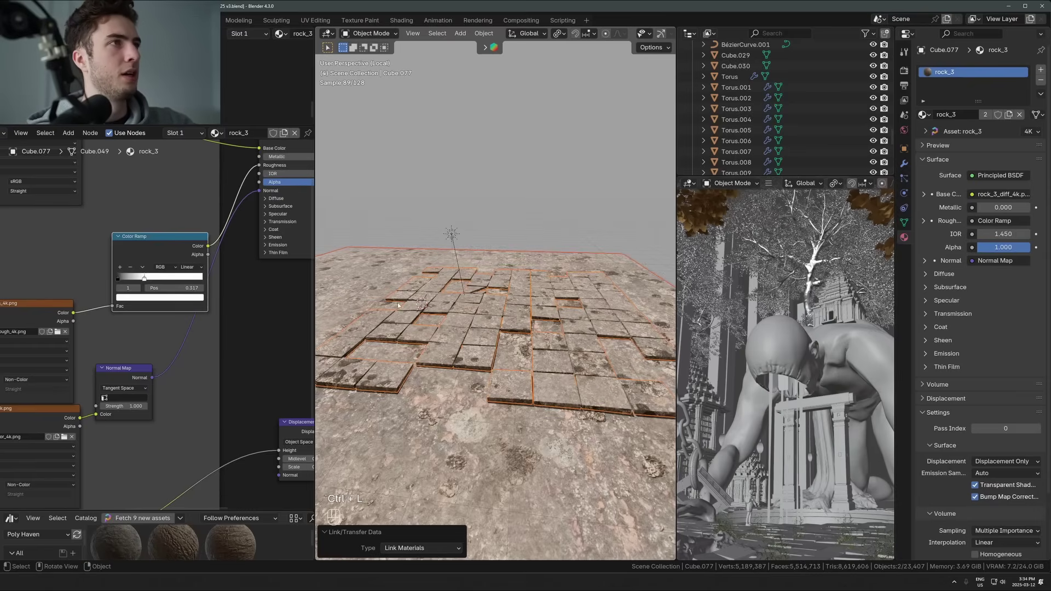
Enlarge the ground plane and move it horizontally by -1.995 m in X and about -0.801 m in Y
click(379, 298)
middle_drag(379, 298, 329, 298)
scroll(329, 299, up, 2)
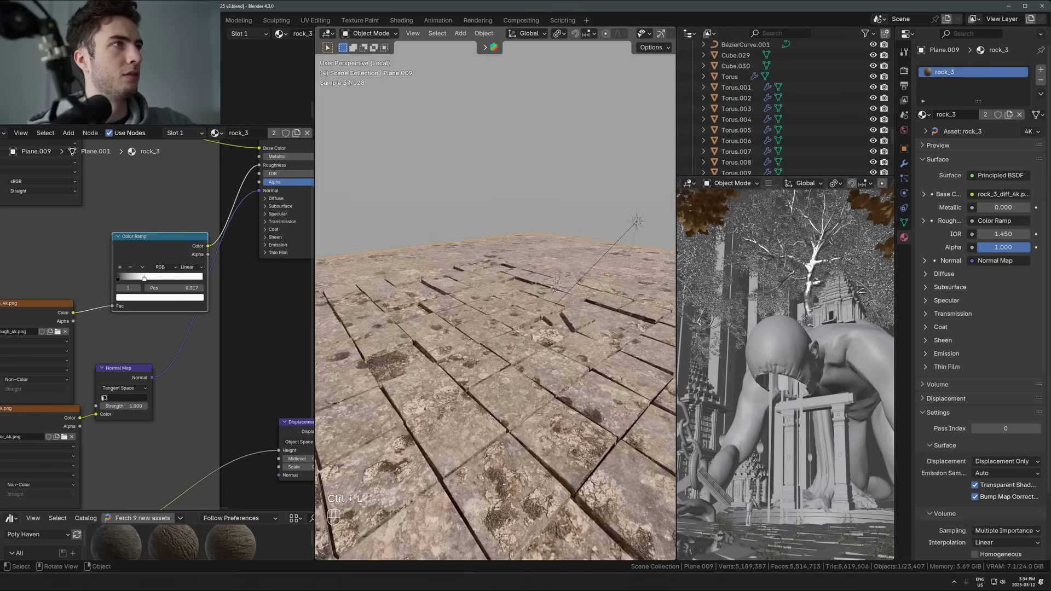
key(s)
click(551, 254)
key(g)
key(shift+z)
click(524, 289)
key(s)
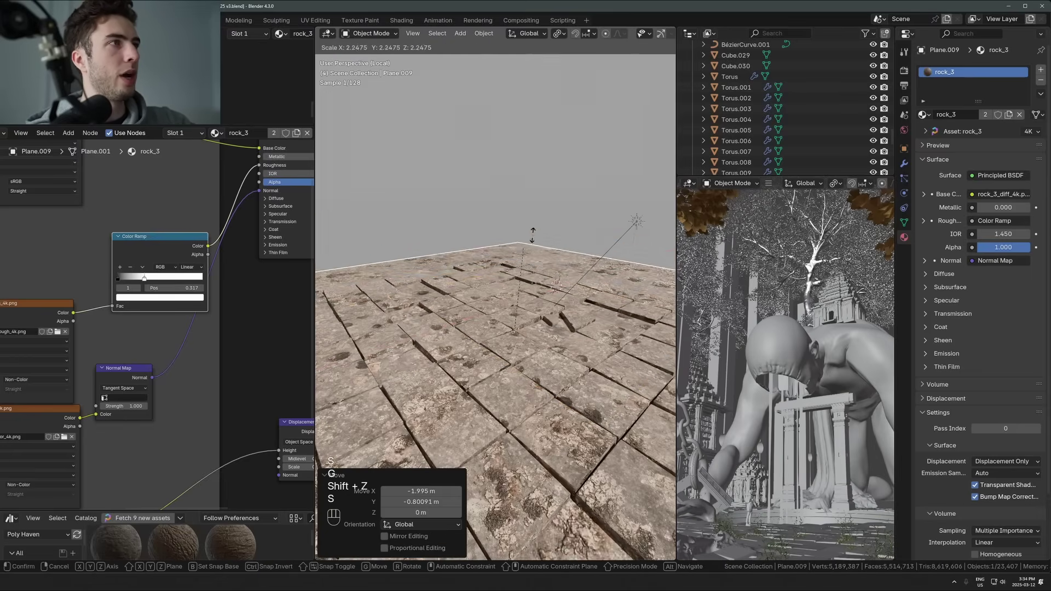
click(547, 232)
Rotate the sun light by about 32° in the view to cast lower-angled light across the floor
click(637, 221)
key(r)
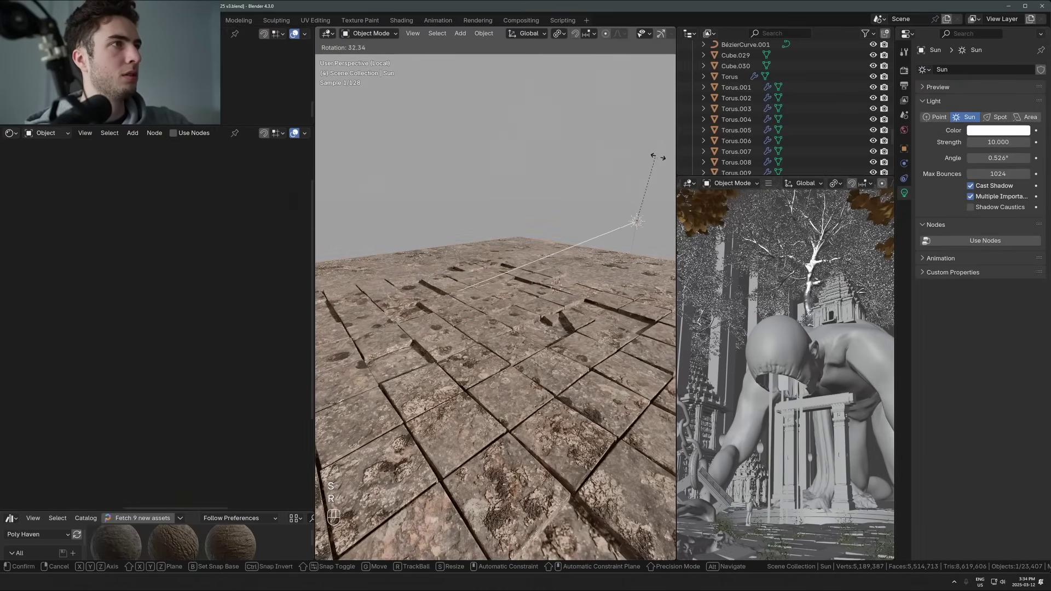
click(657, 158)
middle_drag(624, 318, 502, 434)
Open the ground plane's mesh for editing and turn the asset browser area into a UV editor
click(514, 390)
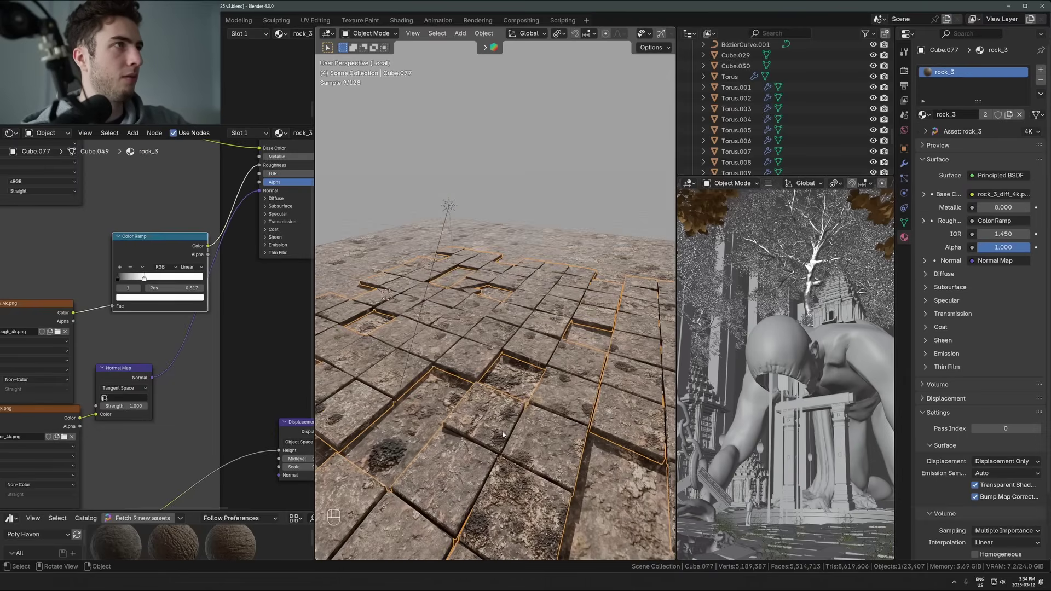
click(527, 188)
click(537, 387)
key(Tab)
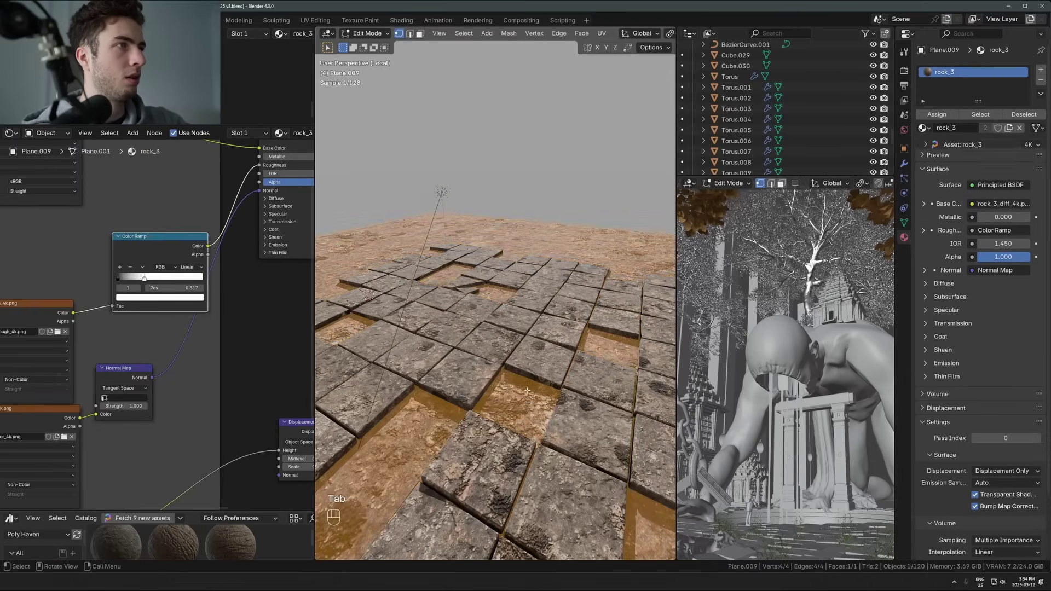
click(12, 519)
click(32, 435)
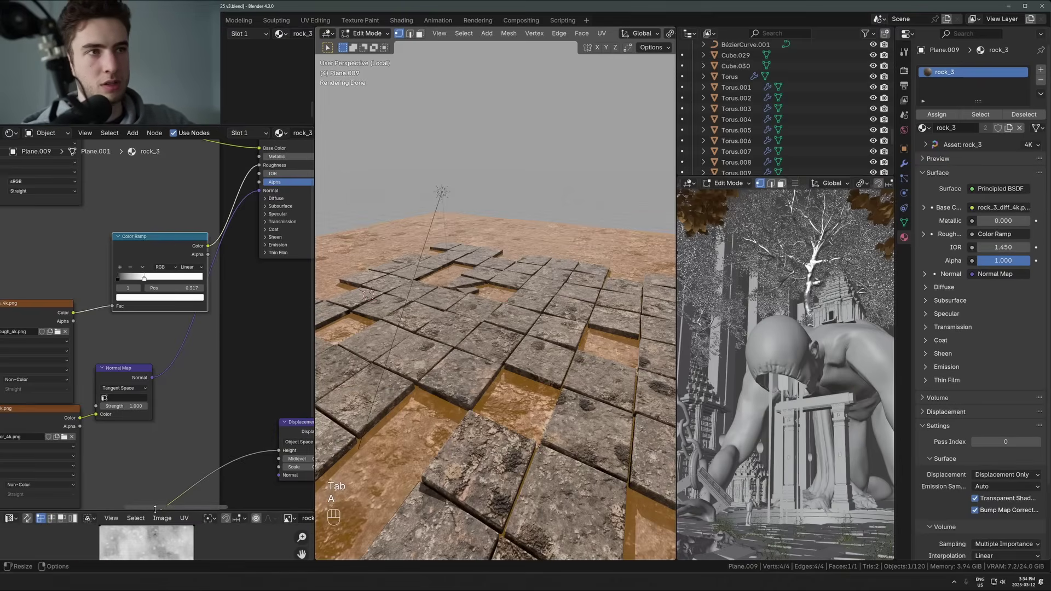
Enlarge the UV editor, scale all of the ground plane's UVs by 4, and return to Object Mode
drag(155, 509, 155, 407)
scroll(154, 493, down, 5)
key(a)
key(s)
key(4)
key(Tab)
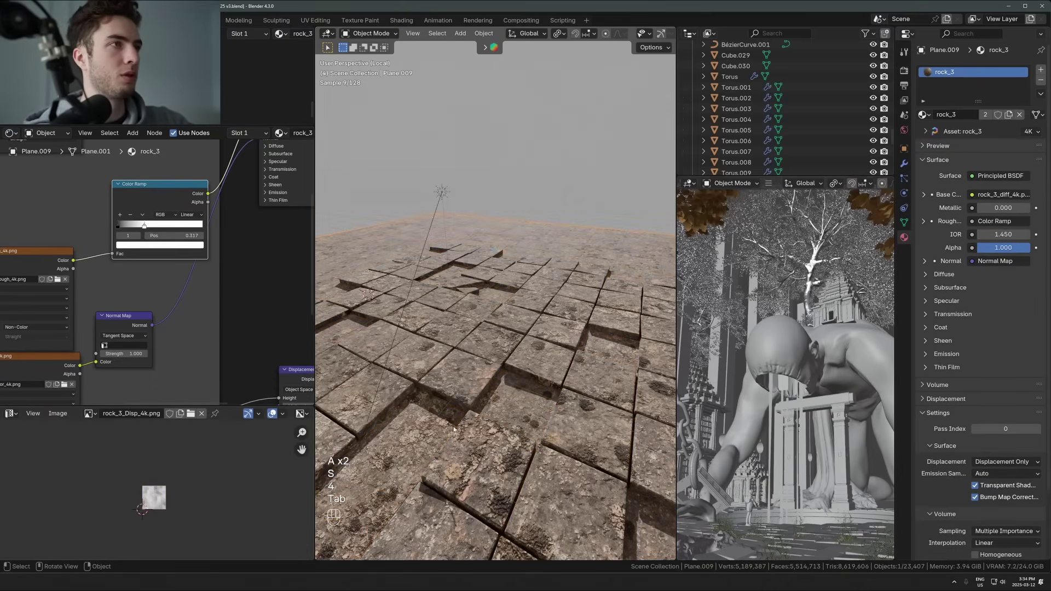
click(15, 415)
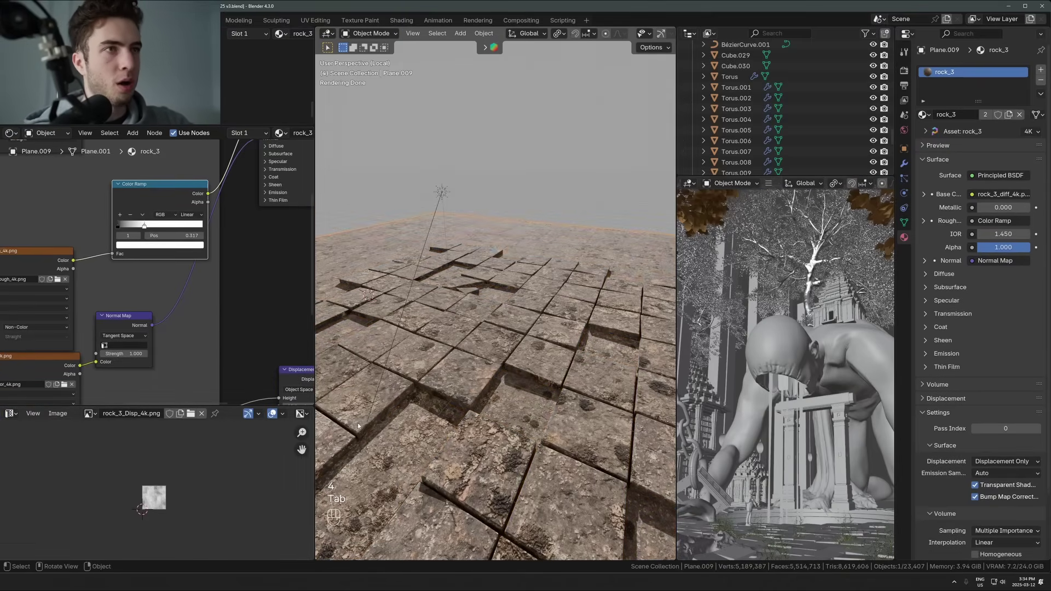
click(545, 378)
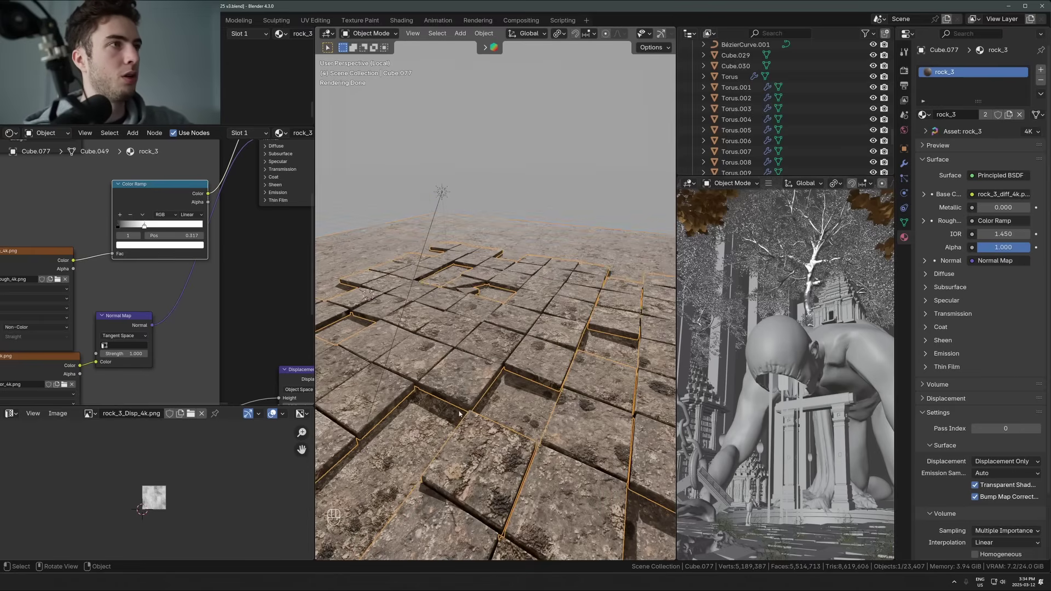
key(shift+d)
text(zrz)
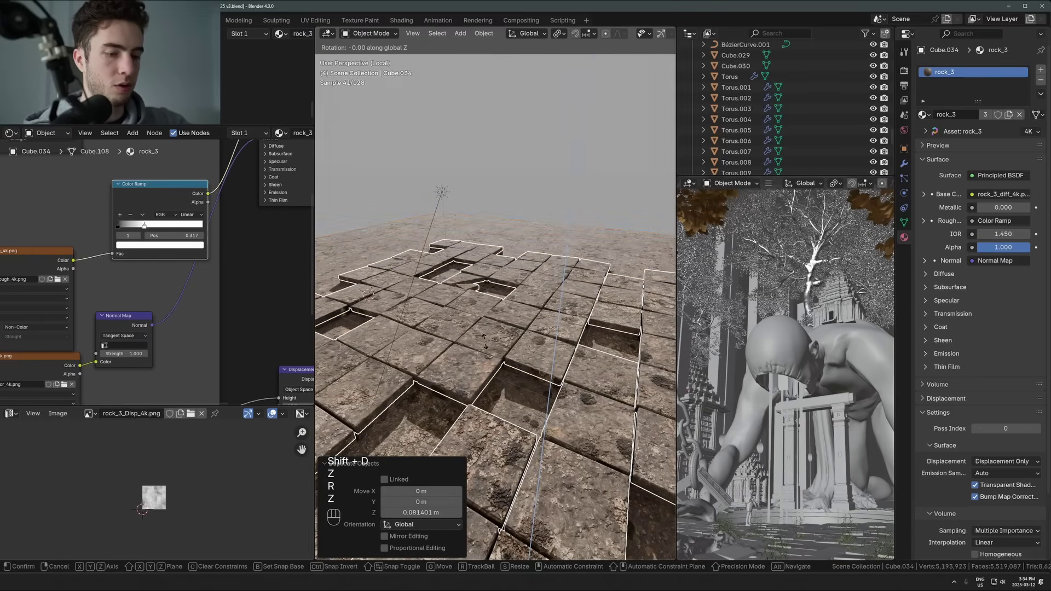
text(90)
click(486, 340)
key(x)
click(476, 336)
Create a linked duplicate of the tile floor and position it horizontally against the original's far edge
click(473, 372)
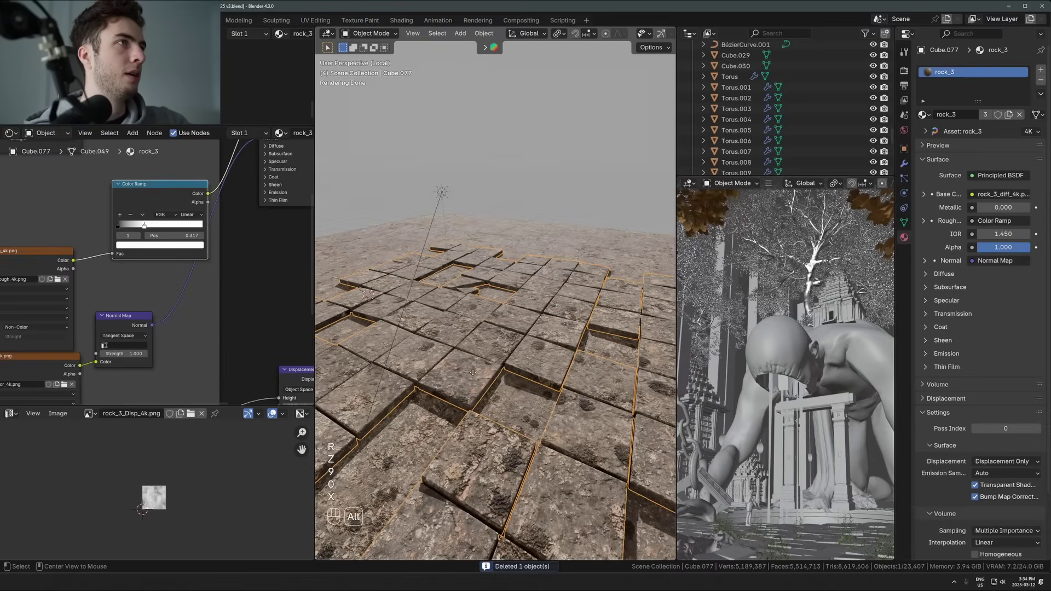
key(alt+d)
key(shift+z)
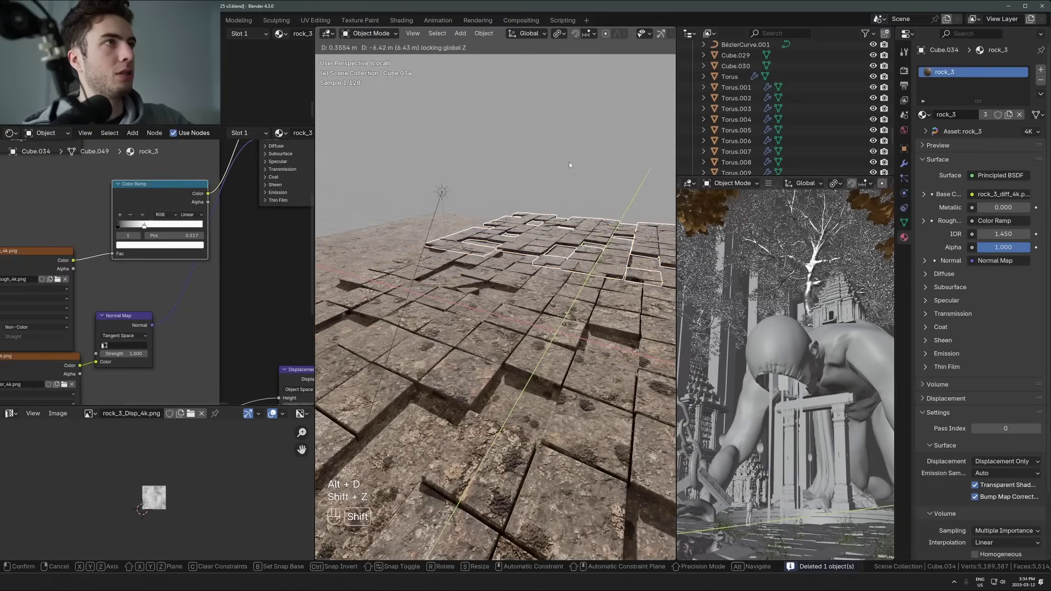
click(570, 165)
middle_drag(504, 184, 518, 208)
key(g)
key(shift+z)
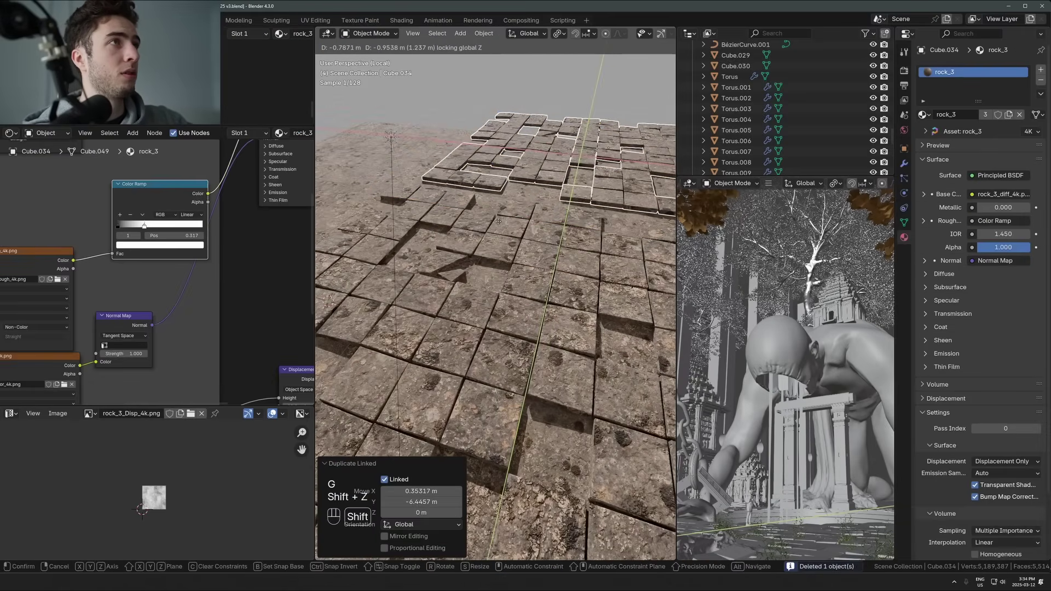
click(535, 239)
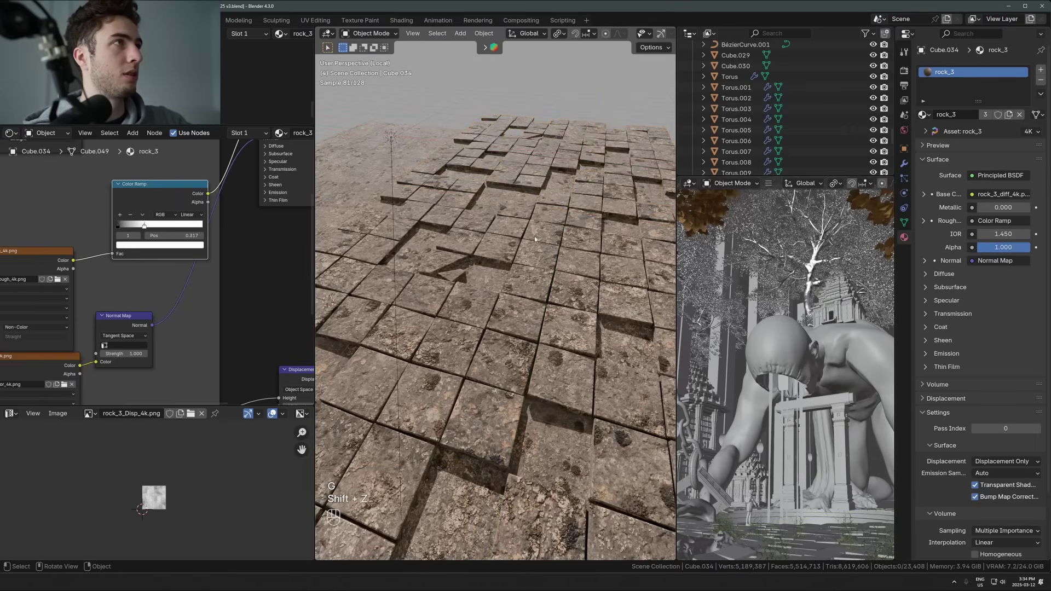
Create linked duplicates of the tile sections and move them about 7 m along X to widen the floor
key(alt+d)
key(x)
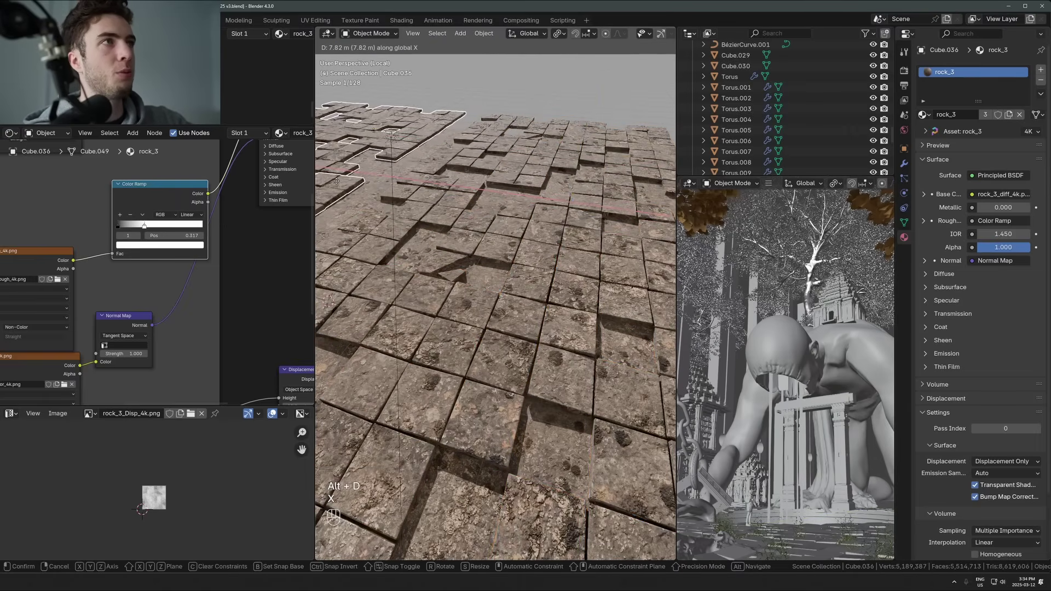
key(shift)
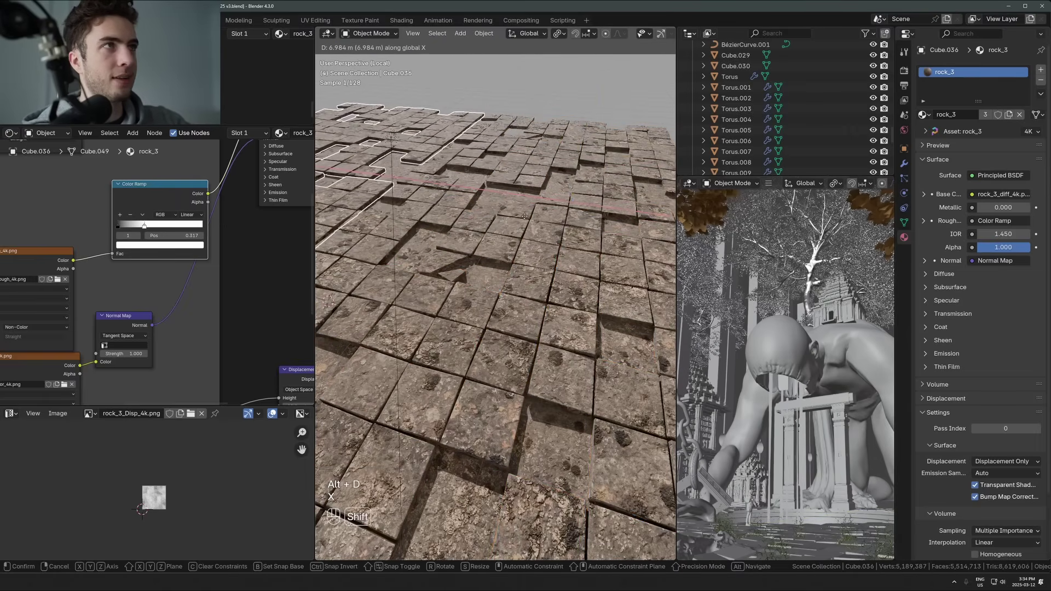
click(524, 216)
Try scaling all tile sections without the ground plane to 0.453 in X and Y, keeping Z at 1
key(s)
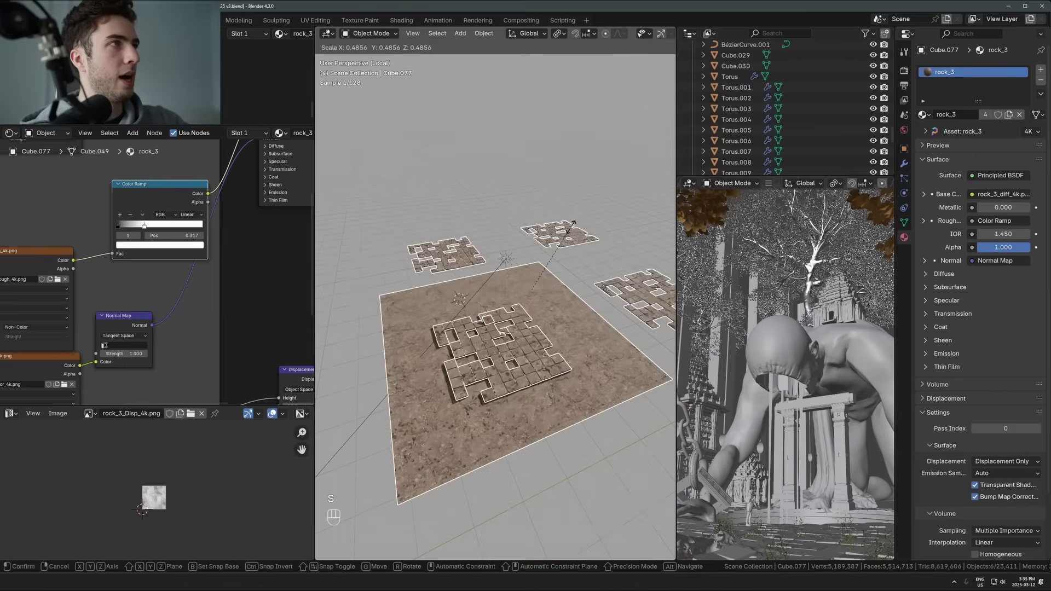
key(Escape)
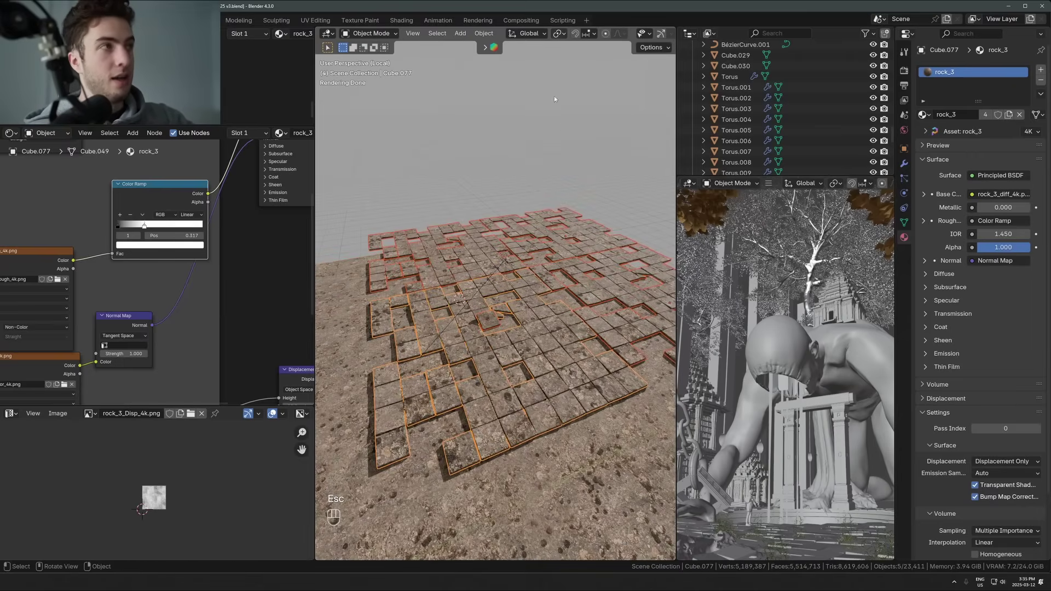
key(s)
key(shift+z)
click(548, 202)
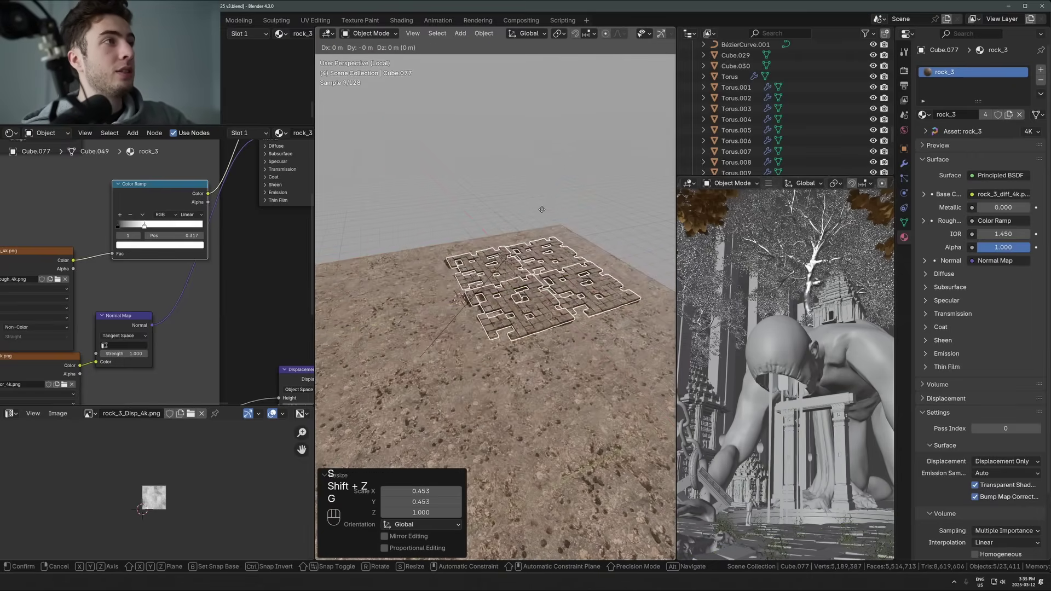
Try moving the tile sections by about -2.36 m in X and 2.47 m in Y, and rescaling them horizontally
key(g)
key(shift+z)
click(544, 218)
key(KP_Decimal)
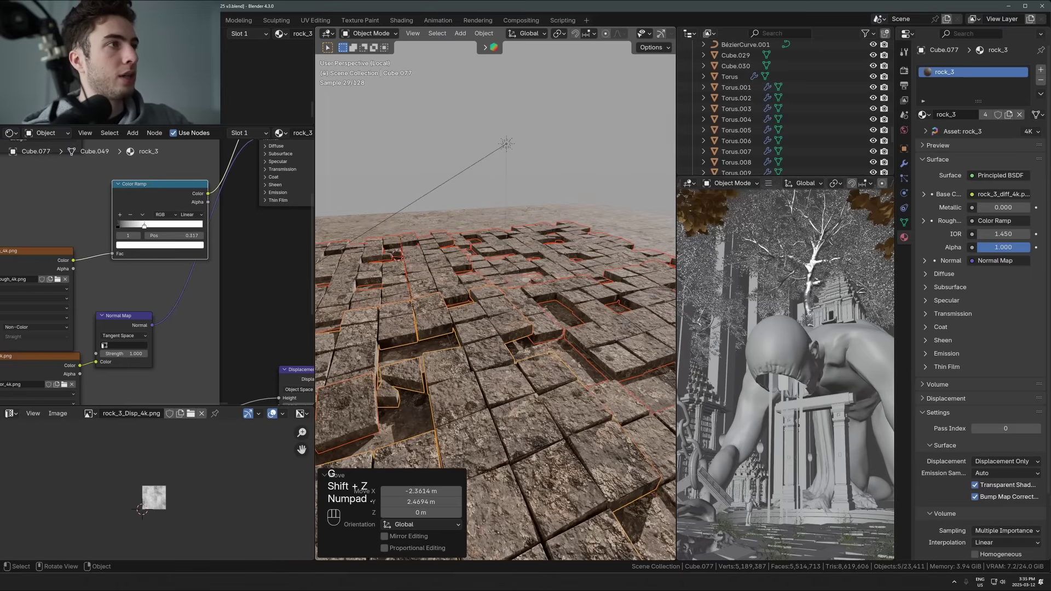
key(s)
key(shift+z)
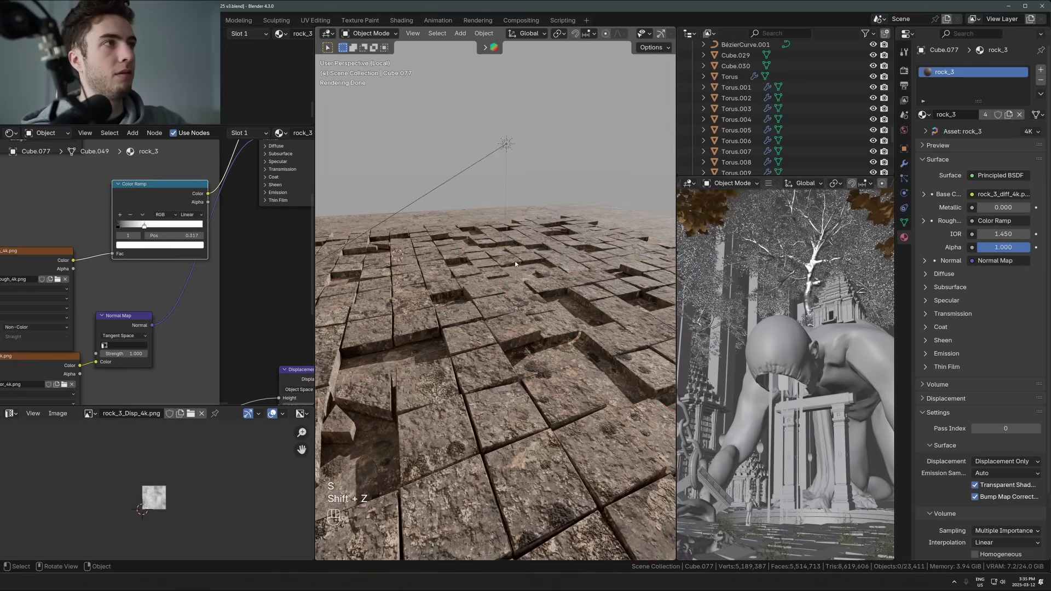
Undo the recent horizontal scaling and moving of the tile sections, and deselect them
key(ctrl+z)
key(ctrl+z)
key(ctrl+z)
key(ctrl+z)
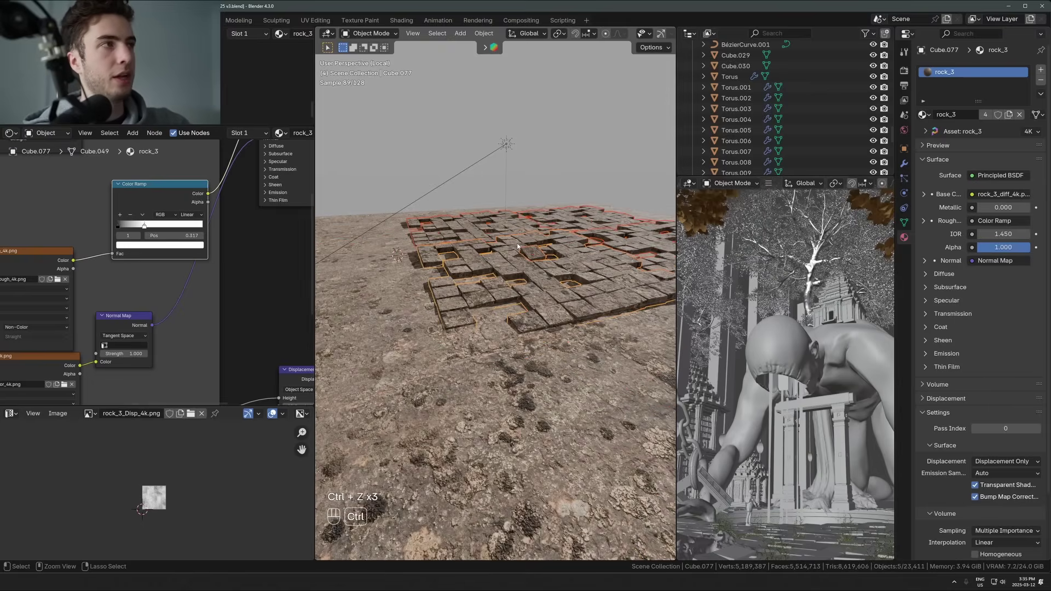
scroll(489, 305, down, 3)
click(518, 189)
scroll(525, 232, down, 2)
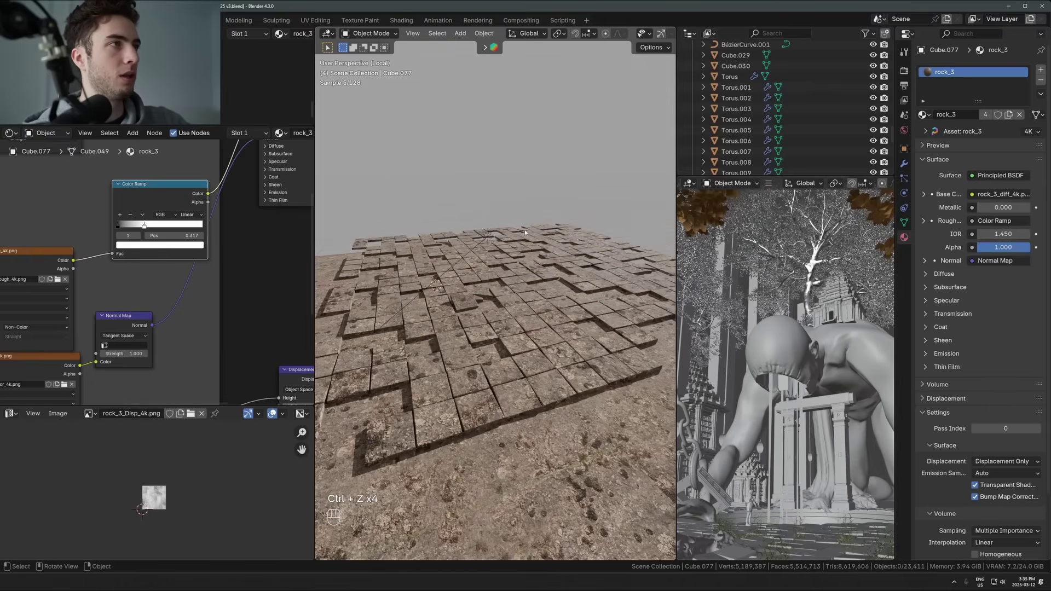
Select all the floor tile sections together with the ground plane and delete them
key(a)
key(x)
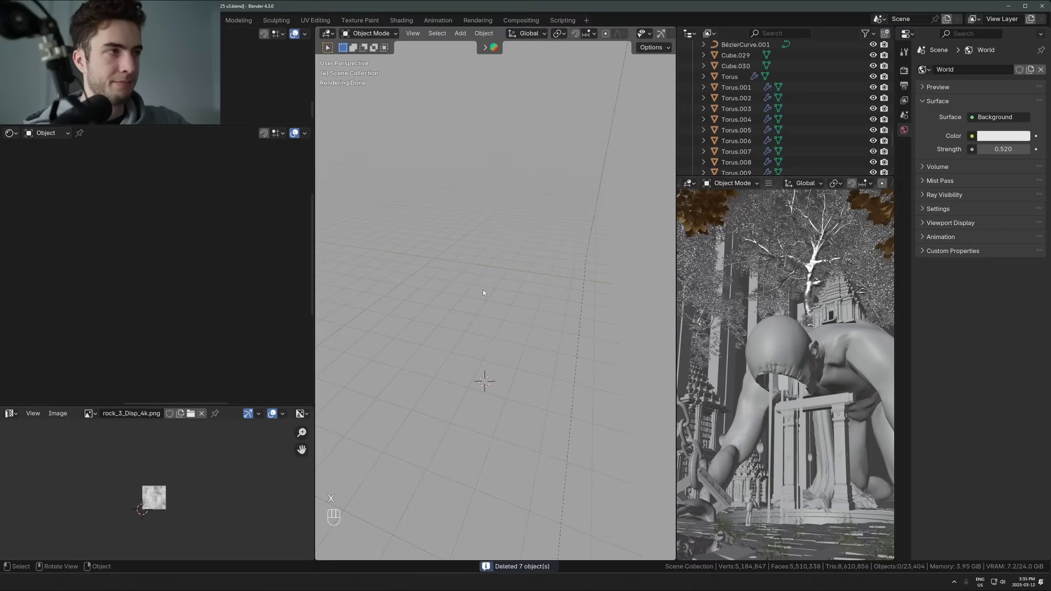
click(69, 135)
click(61, 169)
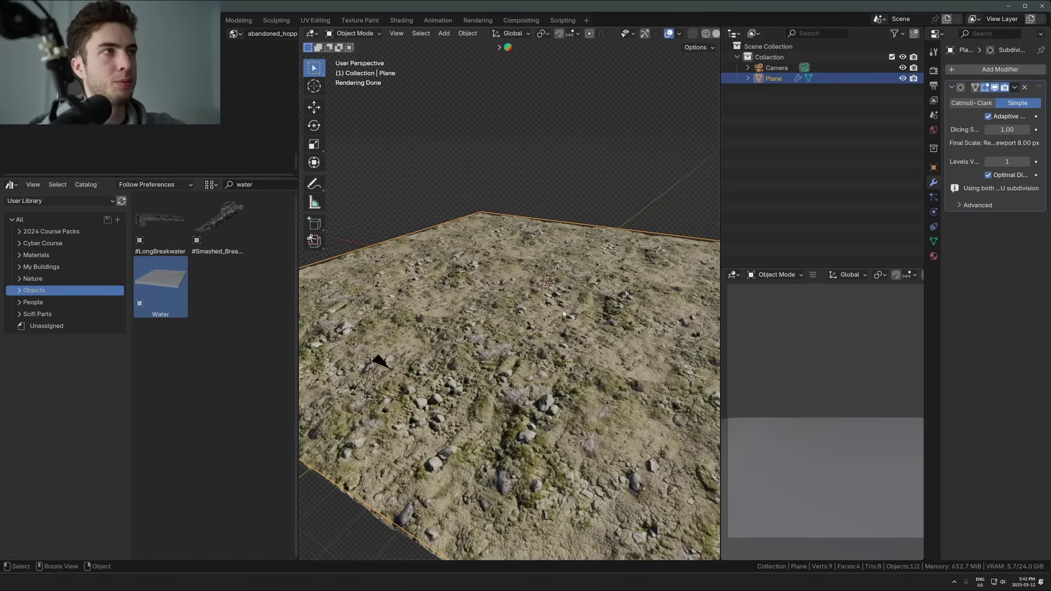
Scale the ground plane's UVs to about 0.353 to enlarge the aerial_rocks_01 texture
scroll(626, 237, down, 4)
key(Tab)
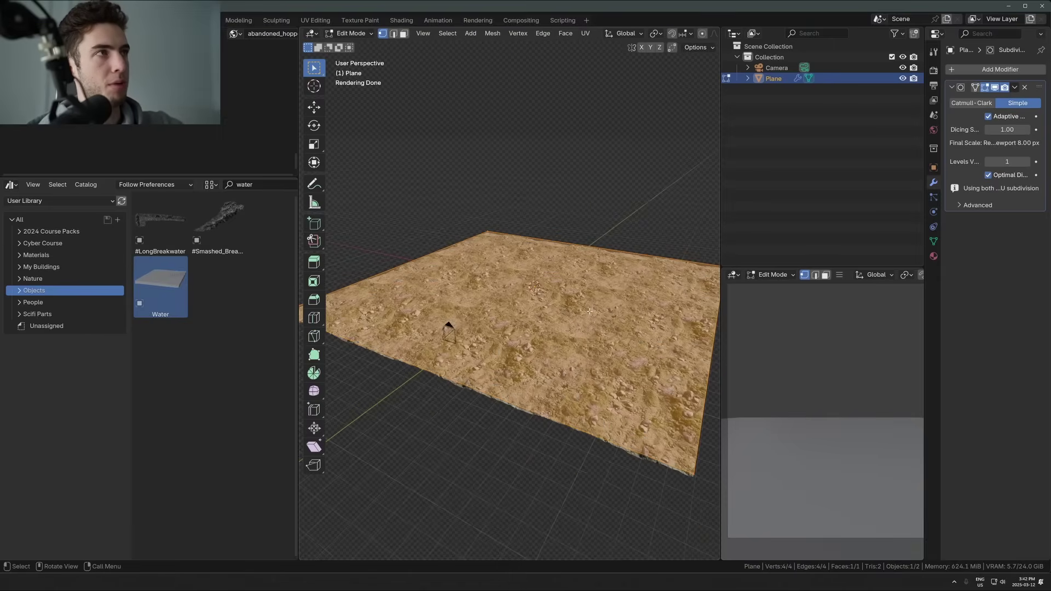
scroll(589, 311, down, 3)
key(Tab)
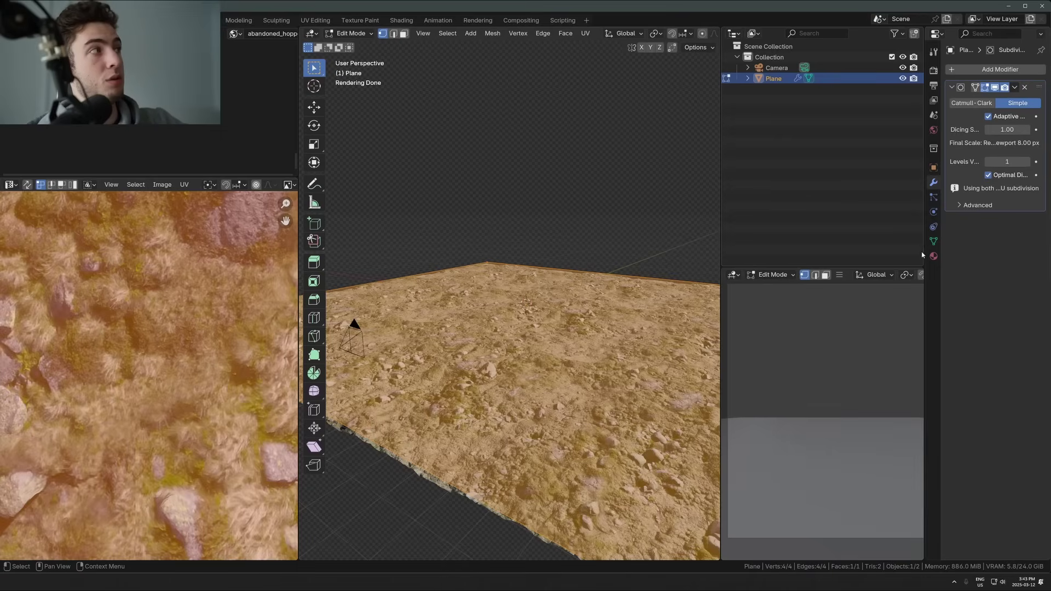
click(933, 256)
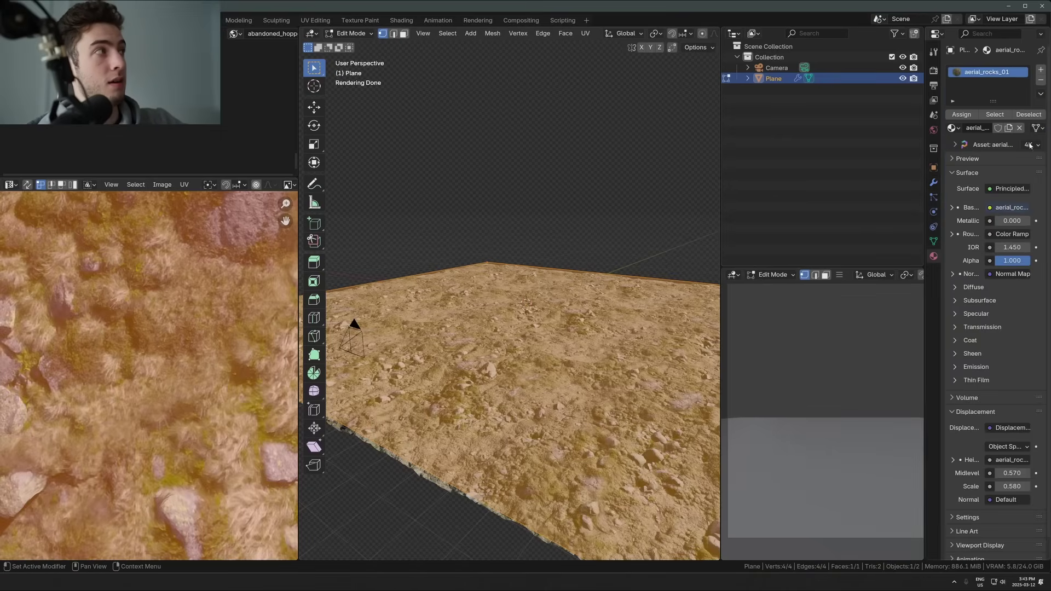
scroll(159, 365, down, 6)
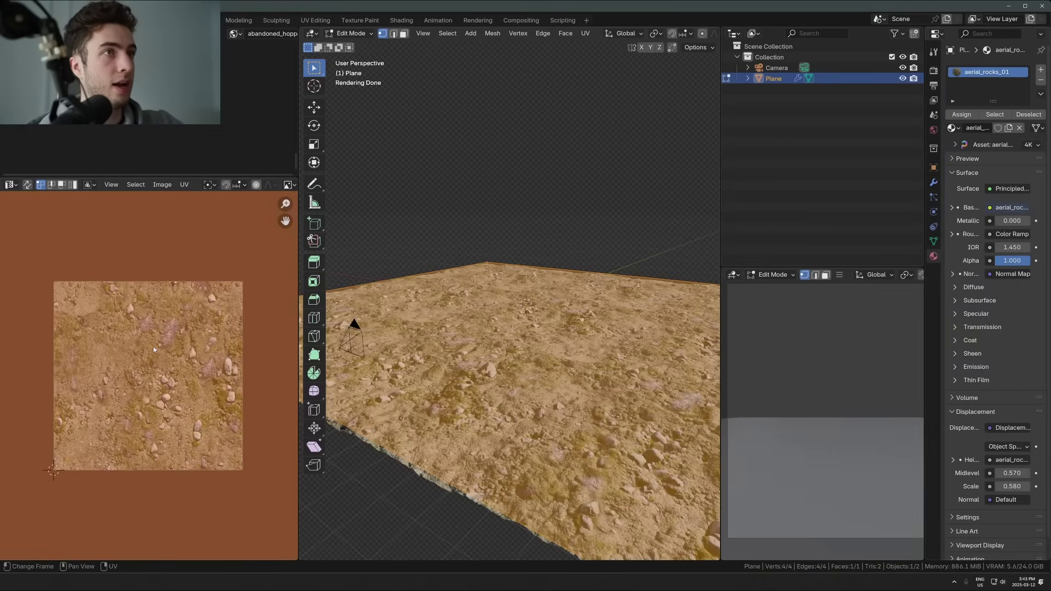
key(s)
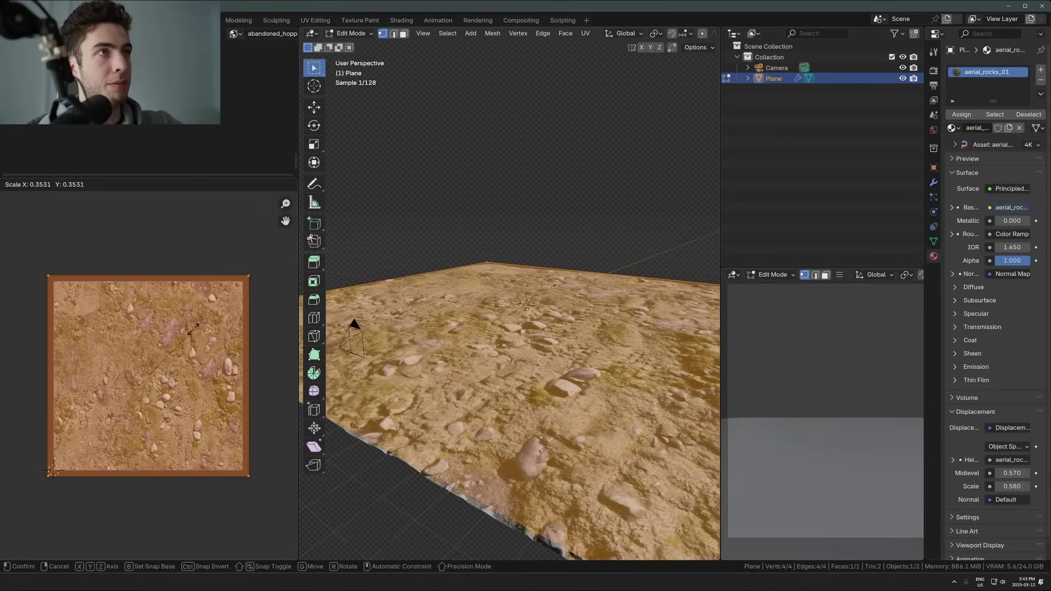
click(196, 327)
key(Tab)
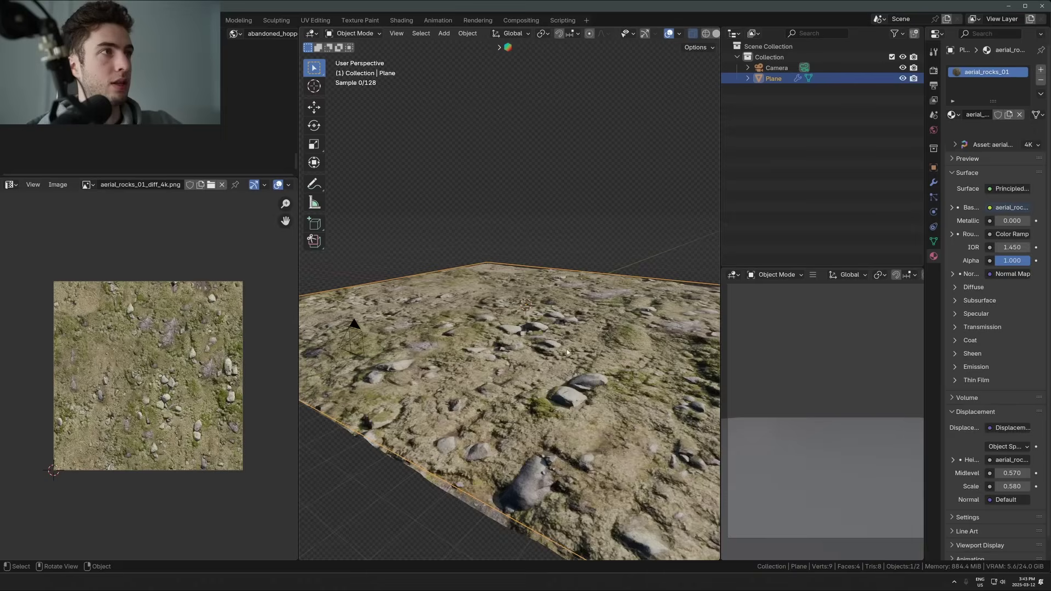
Scale the ground plane's UVs up more than threefold for smaller, denser rocks, and deselect the plane
middle_drag(570, 377, 556, 418)
key(Tab)
key(s)
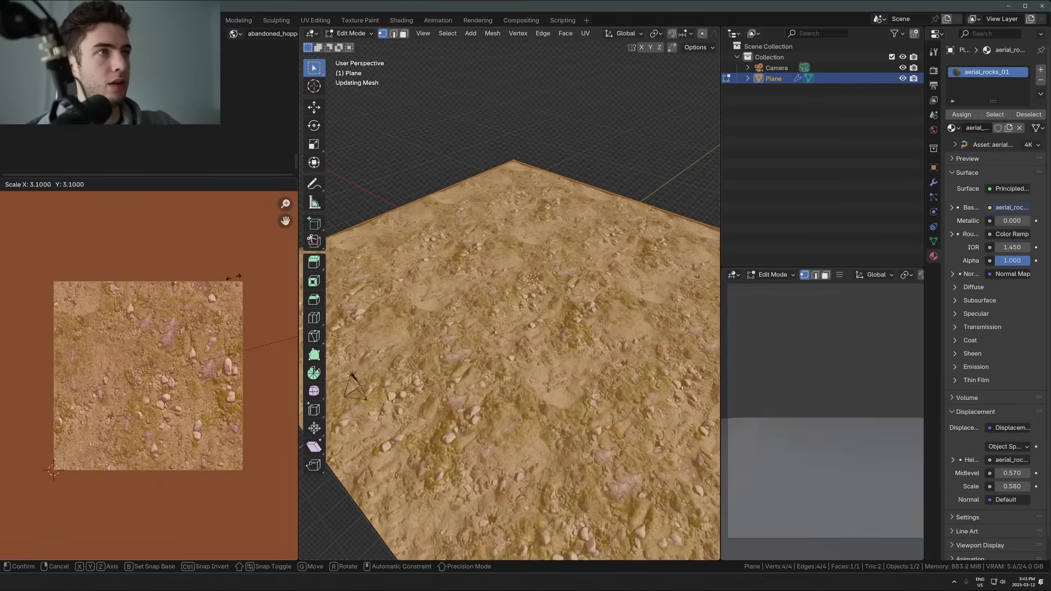
click(10, 274)
key(Tab)
scroll(509, 378, down, 3)
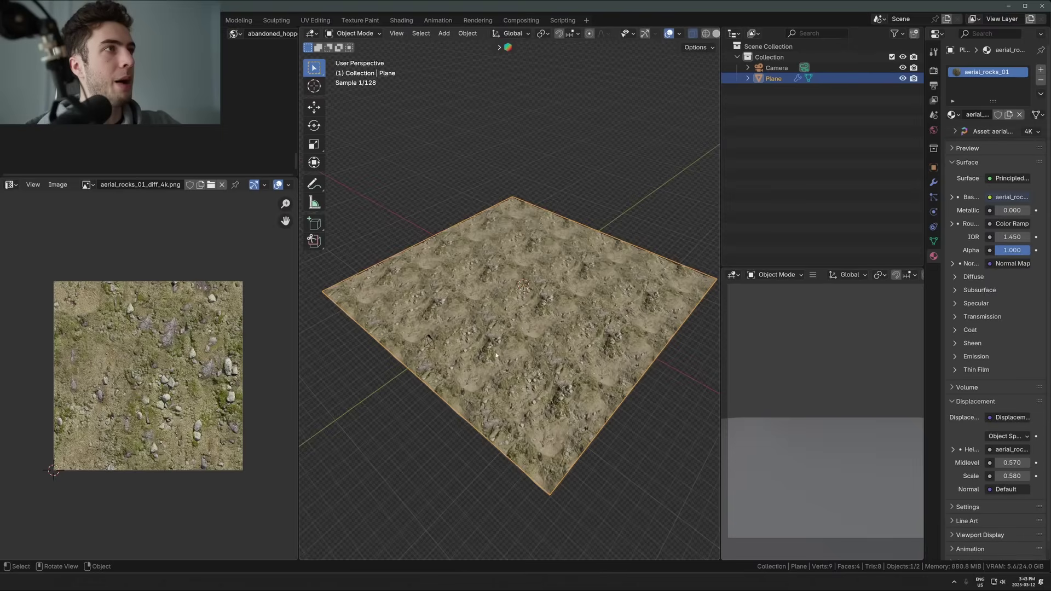
middle_drag(506, 383, 527, 346)
scroll(527, 346, up, 2)
key(alt+a)
scroll(638, 398, up, 2)
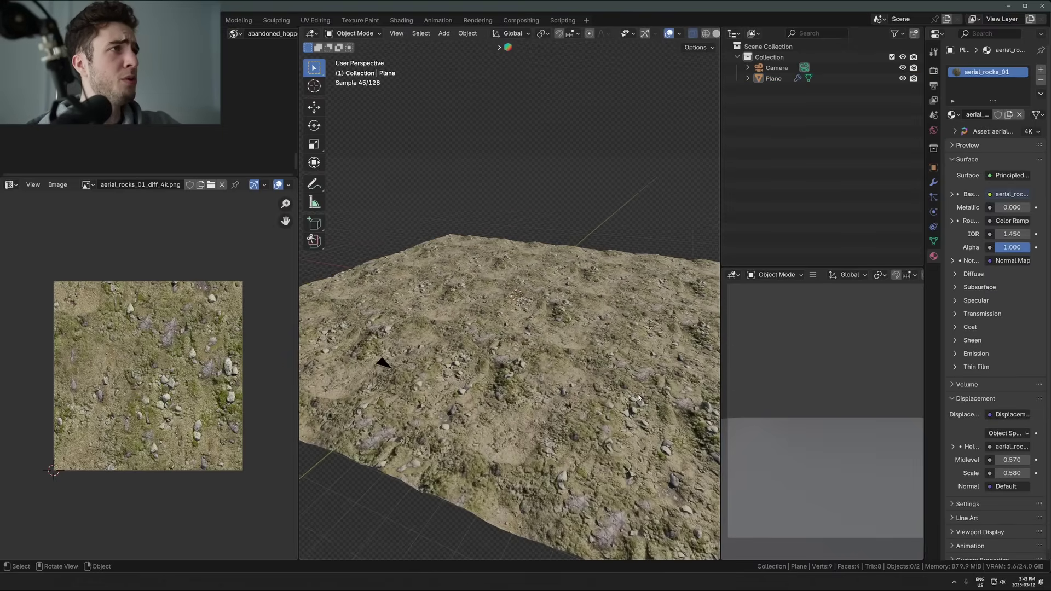
shift+middle_drag(631, 385, 564, 410)
Try scaling the ground plane's UVs up further by more than 2.2 times to repeat the texture more often
key(Tab)
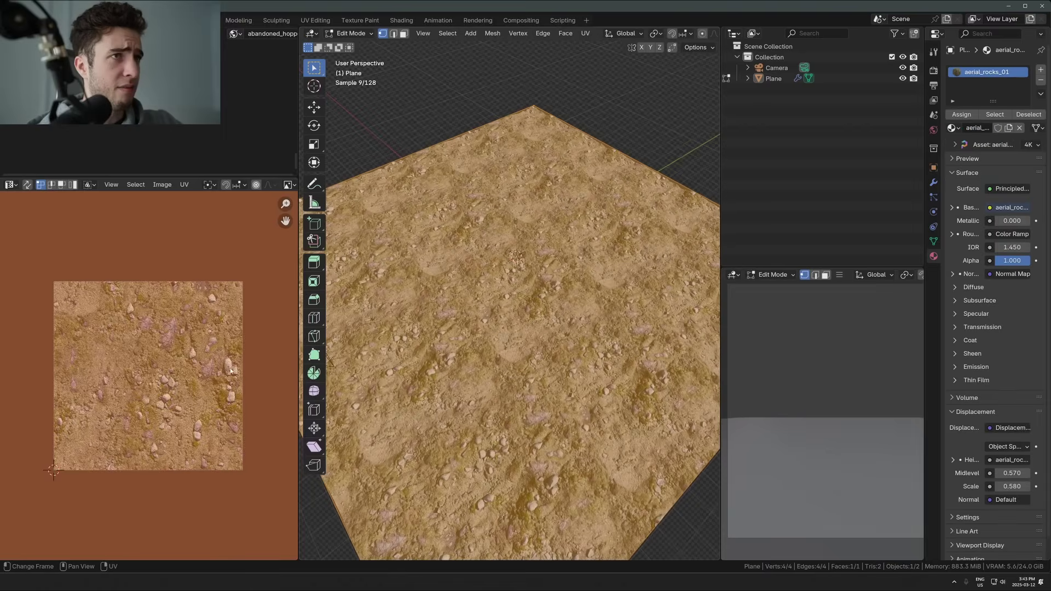
scroll(183, 351, down, 7)
key(s)
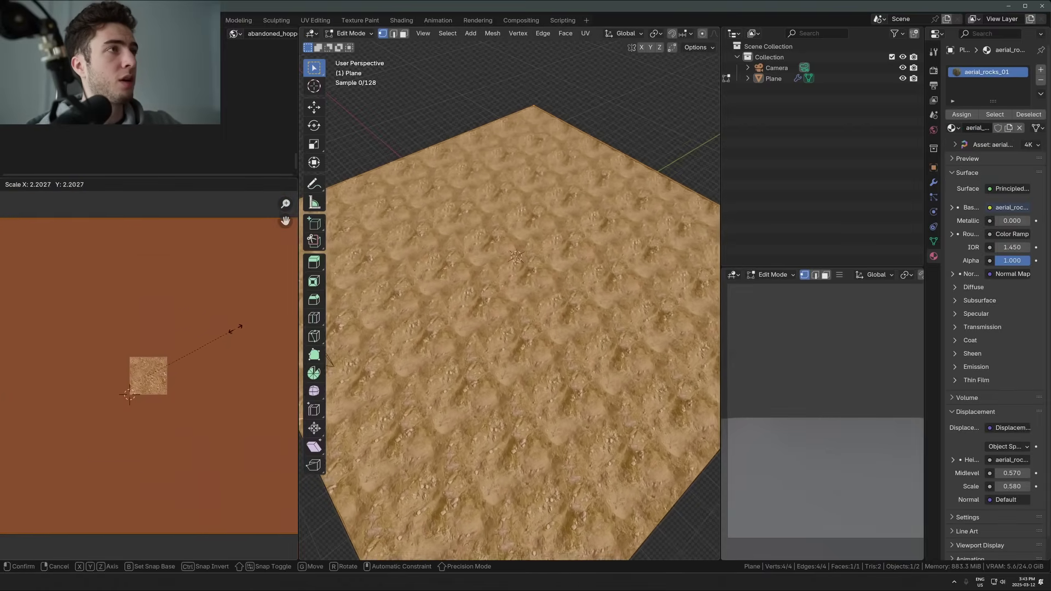
click(265, 331)
key(Tab)
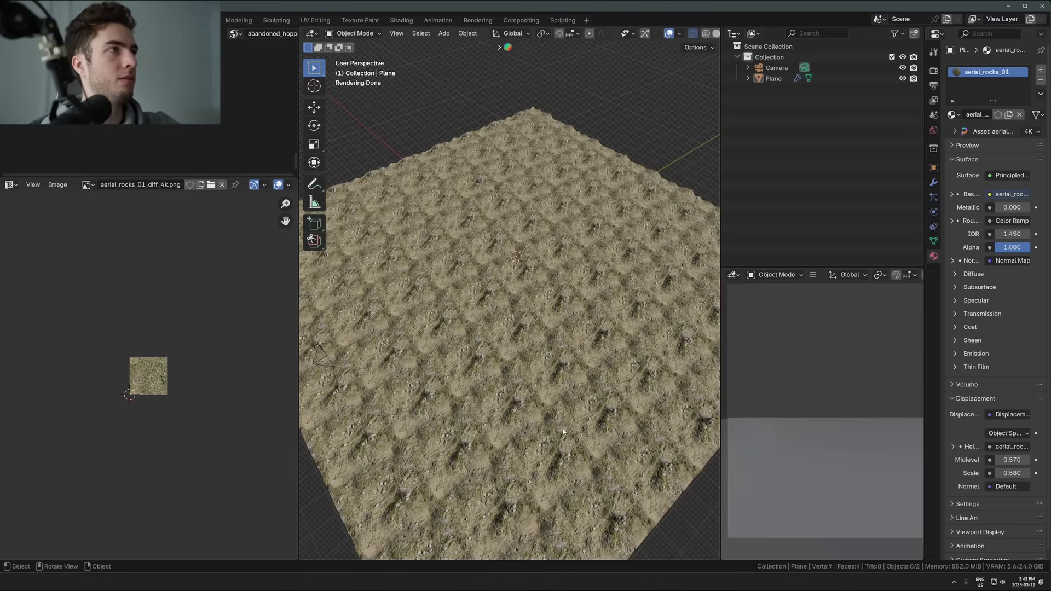
Undo the last UV enlargement on the ground plane and return to Object Mode
key(ctrl+z)
key(ctrl+z)
key(Tab)
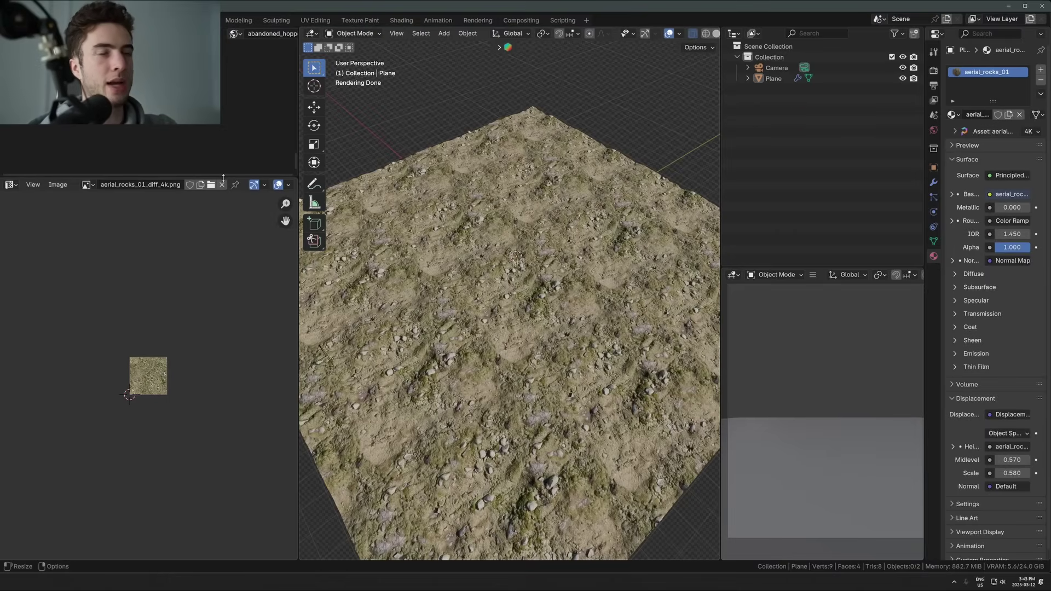
Look through the scene camera at the rocky ground plane and check its UV layout
click(506, 292)
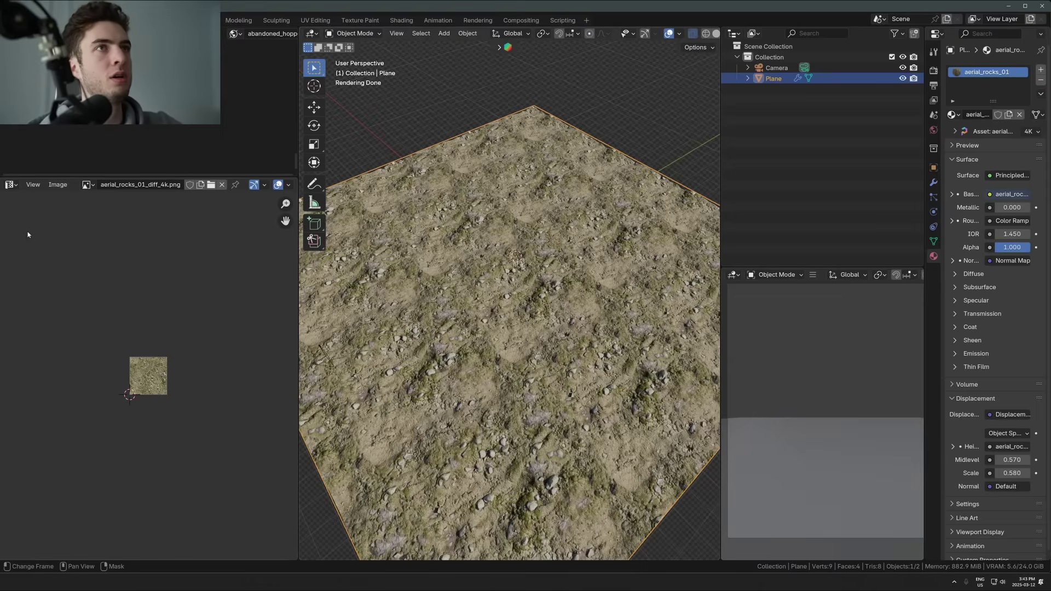
click(8, 187)
key(KP_0)
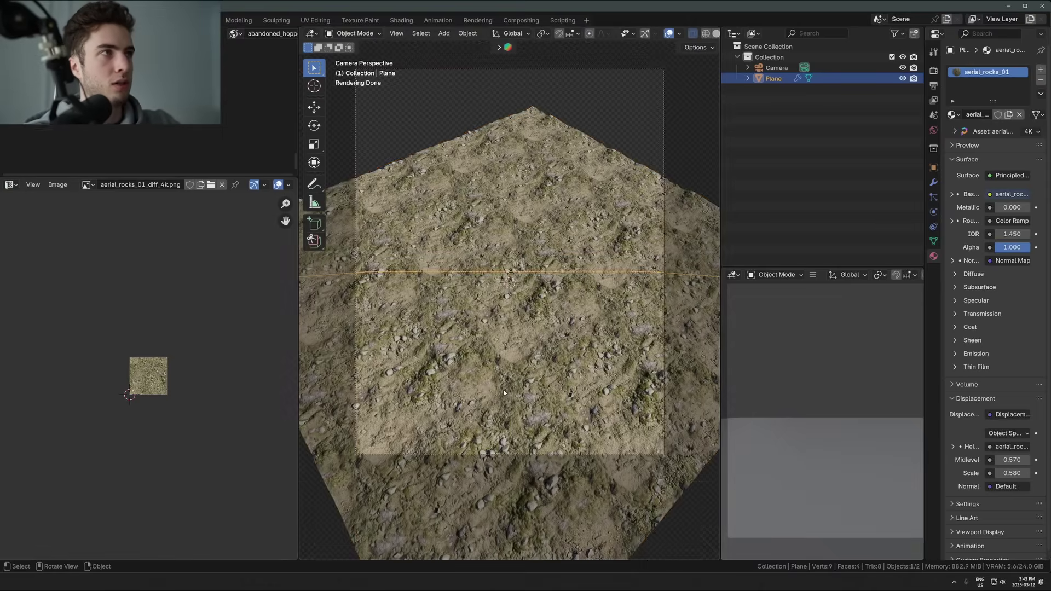
click(580, 218)
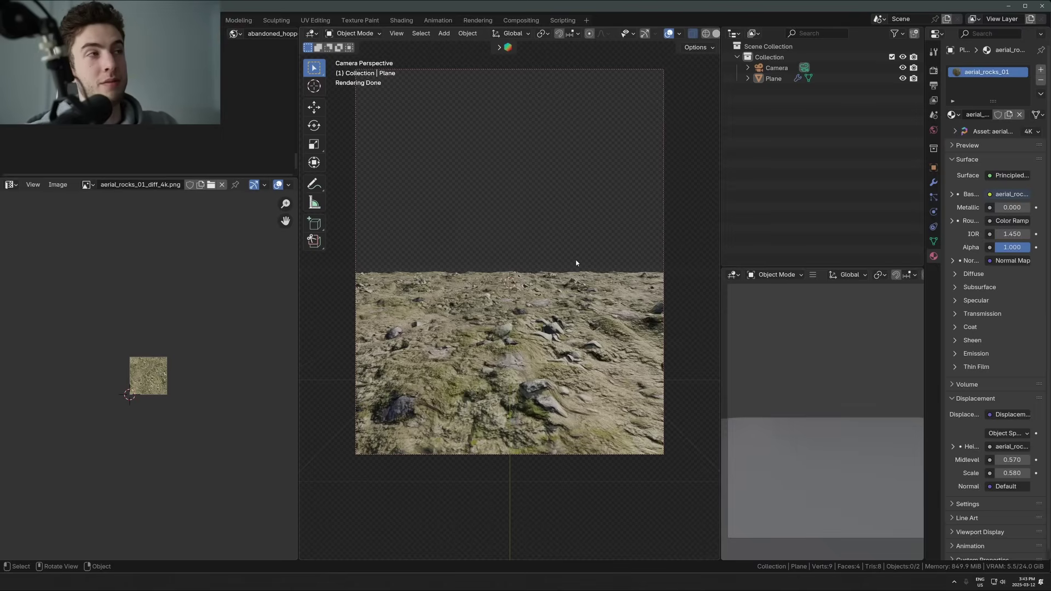
scroll(550, 308, down, 3)
scroll(550, 308, up, 7)
scroll(550, 333, down, 5)
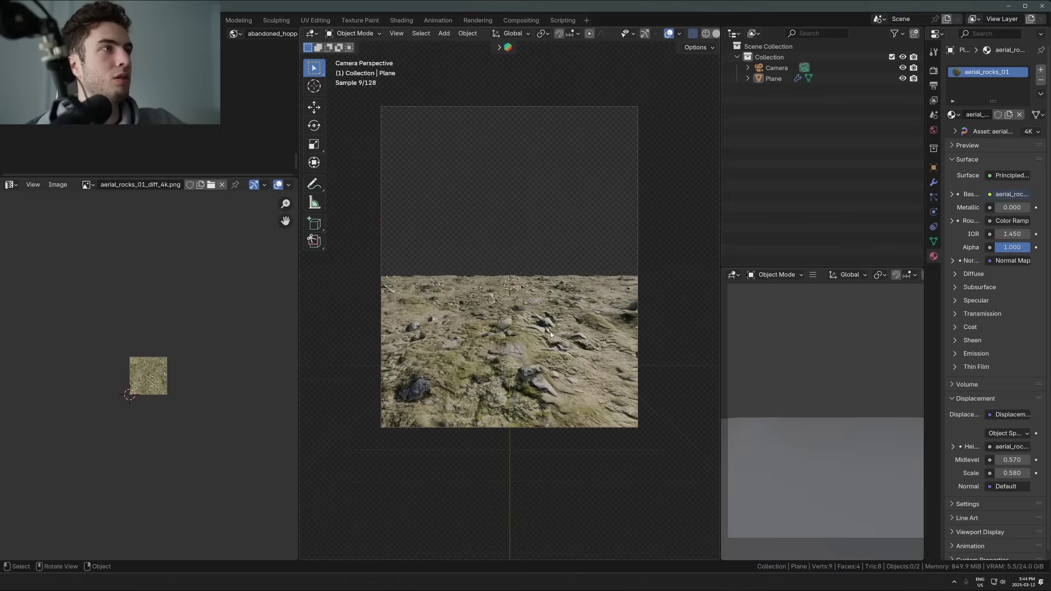
click(573, 358)
key(Tab)
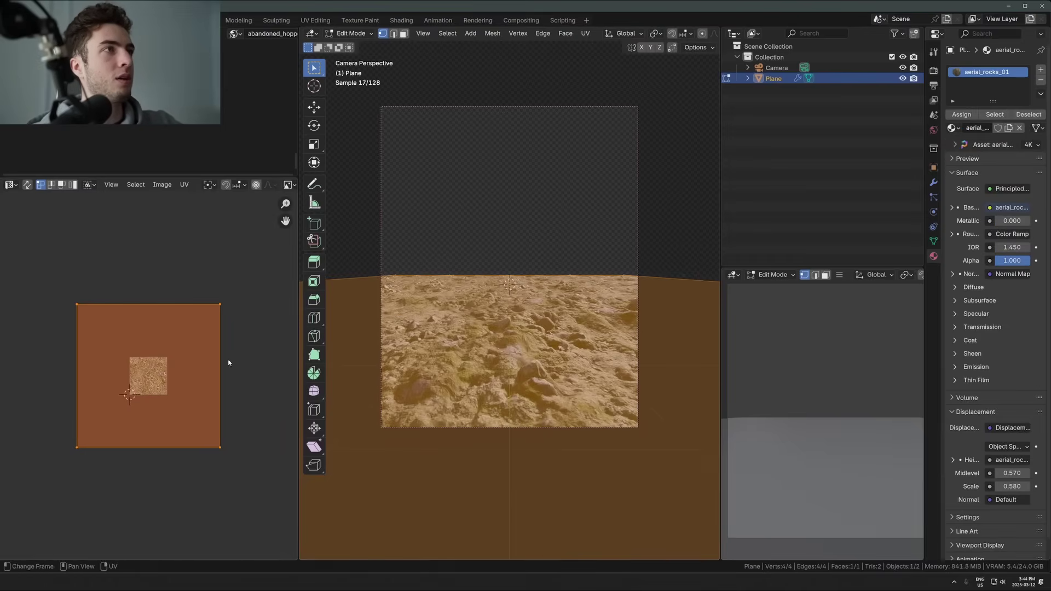
key(Tab)
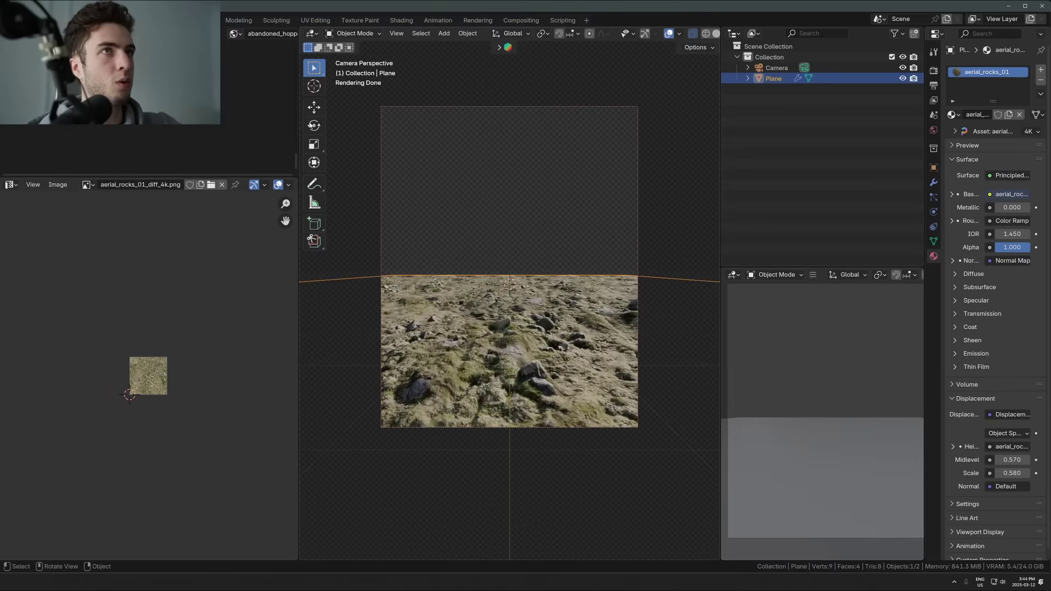
Add the Water asset from the user library and adjust its height to partly cover the rocky ground
click(12, 184)
click(353, 249)
drag(160, 287, 505, 313)
key(g)
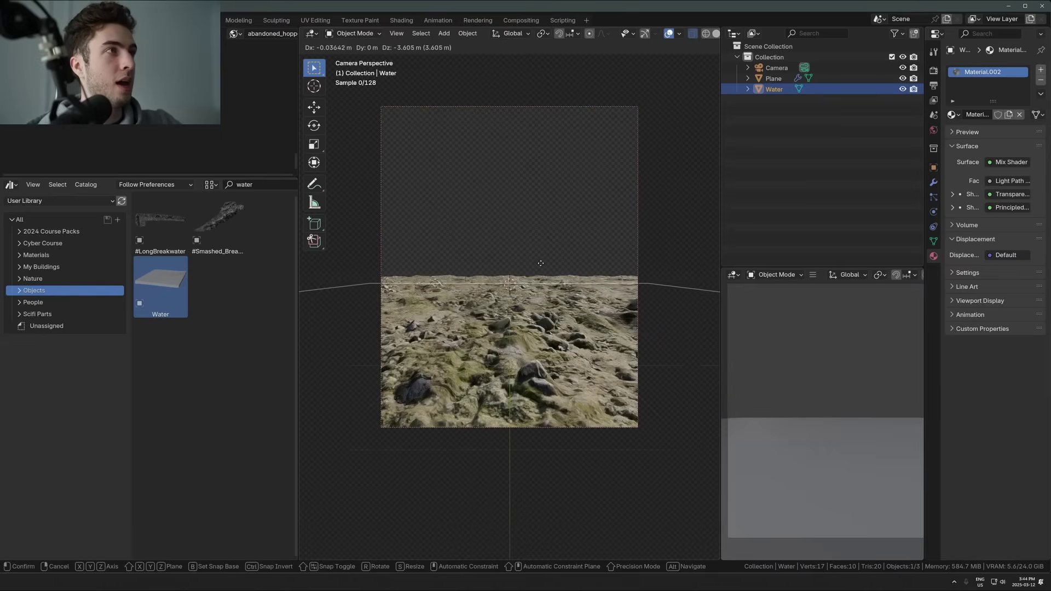
click(537, 143)
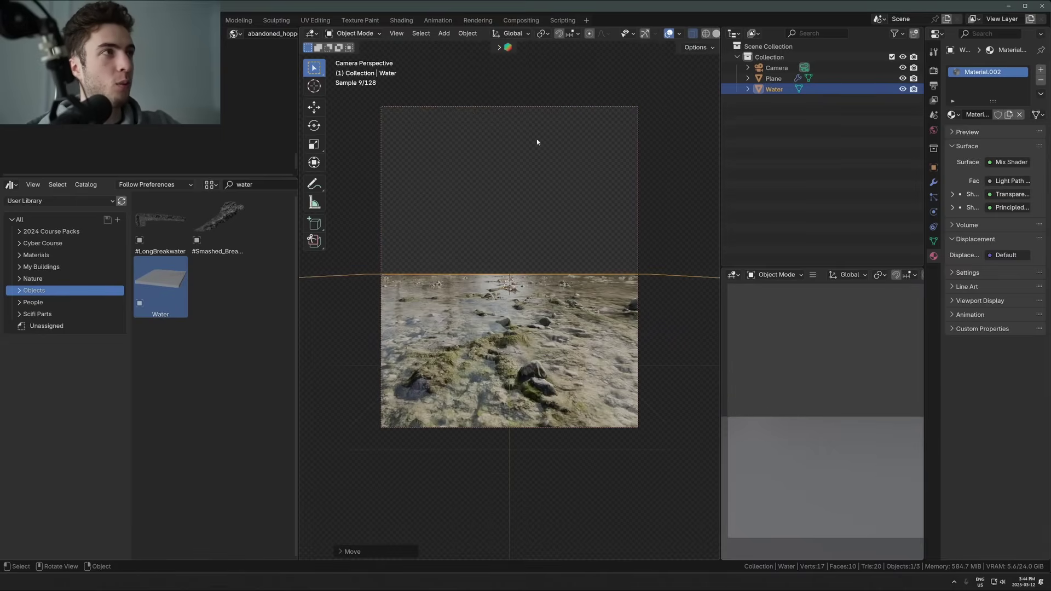
Open the ground plane's aerial_rocks_01 material in a widened Shader Editor at its displacement nodes
click(509, 325)
middle_drag(536, 302, 519, 353)
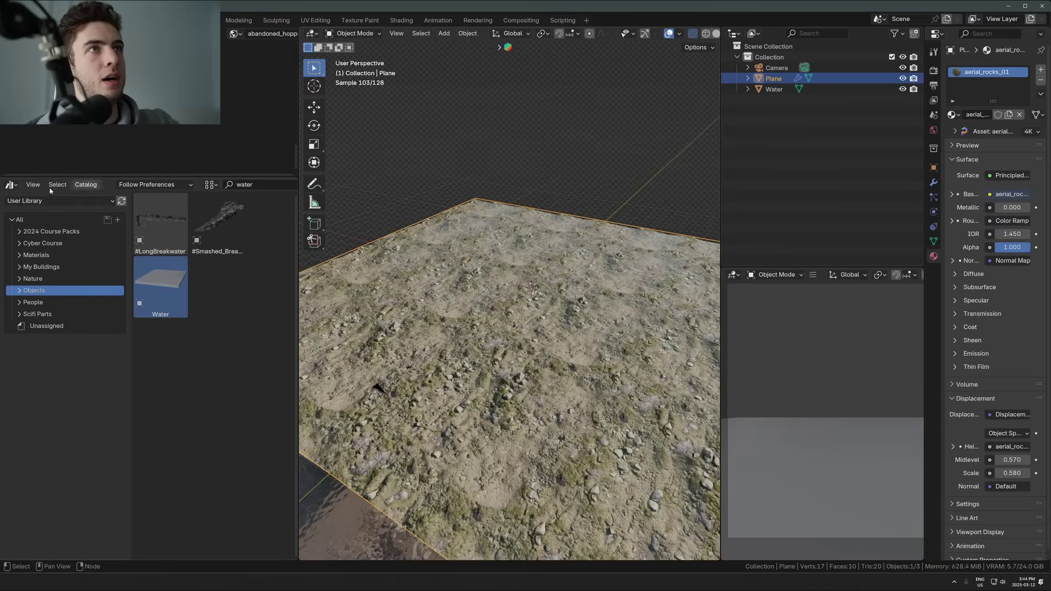
click(11, 185)
click(41, 284)
drag(304, 326, 397, 327)
scroll(324, 251, down, 3)
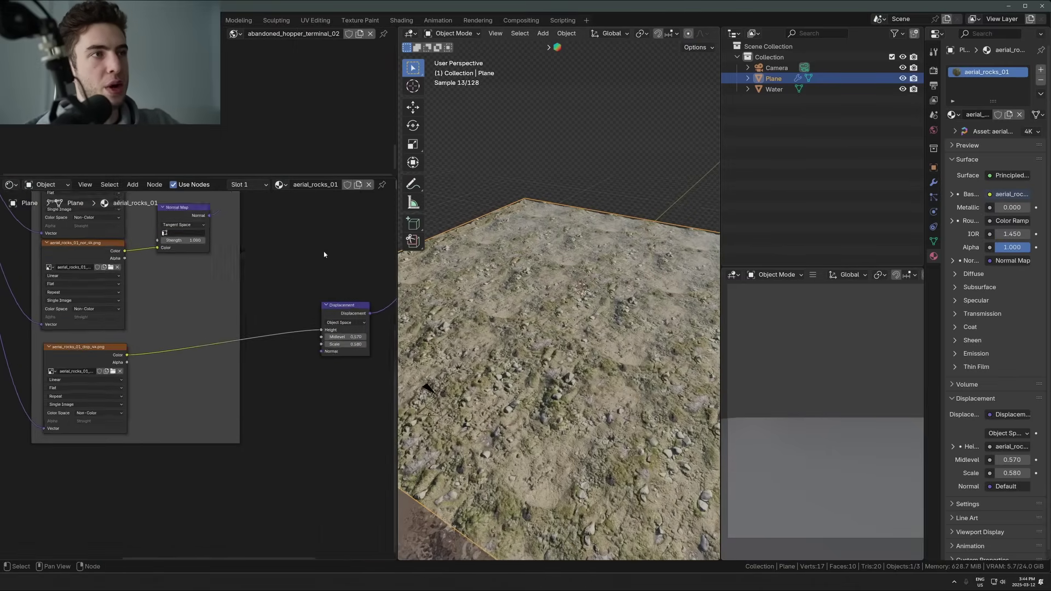
Add a Noise Texture and mix it with the aerial_rocks_01 displacement image to drive the Displacement height
key(shift+a)
text(noise)
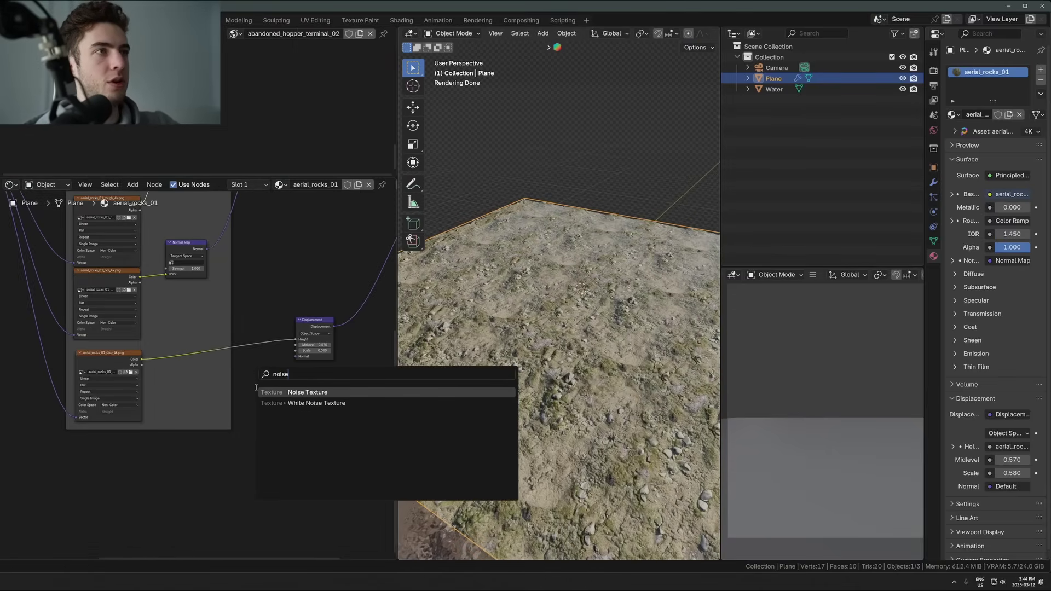
click(285, 392)
ctrl+shift+right_drag(101, 460, 145, 370)
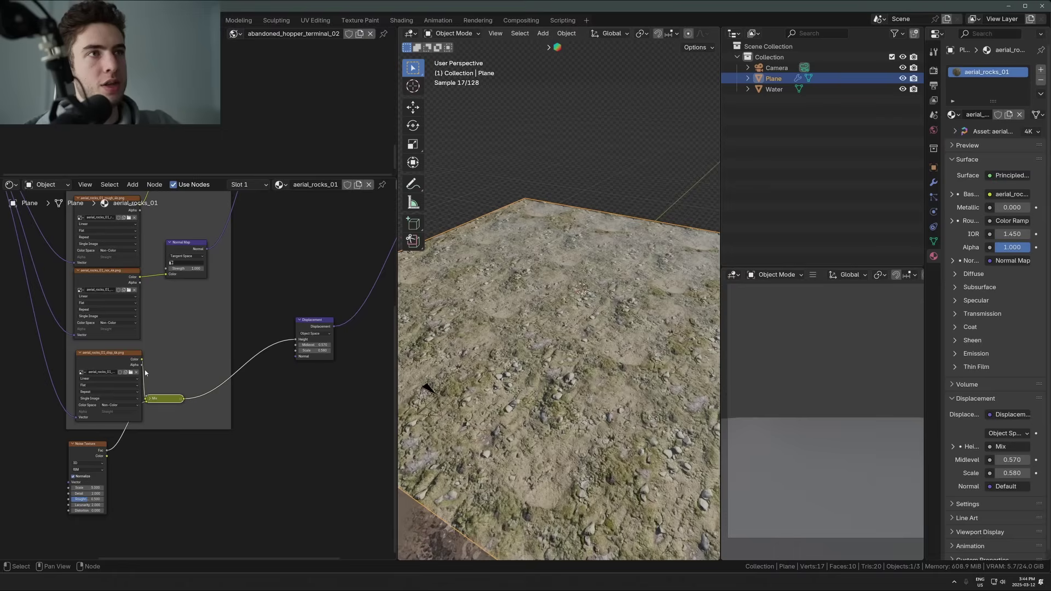
drag(174, 401, 204, 392)
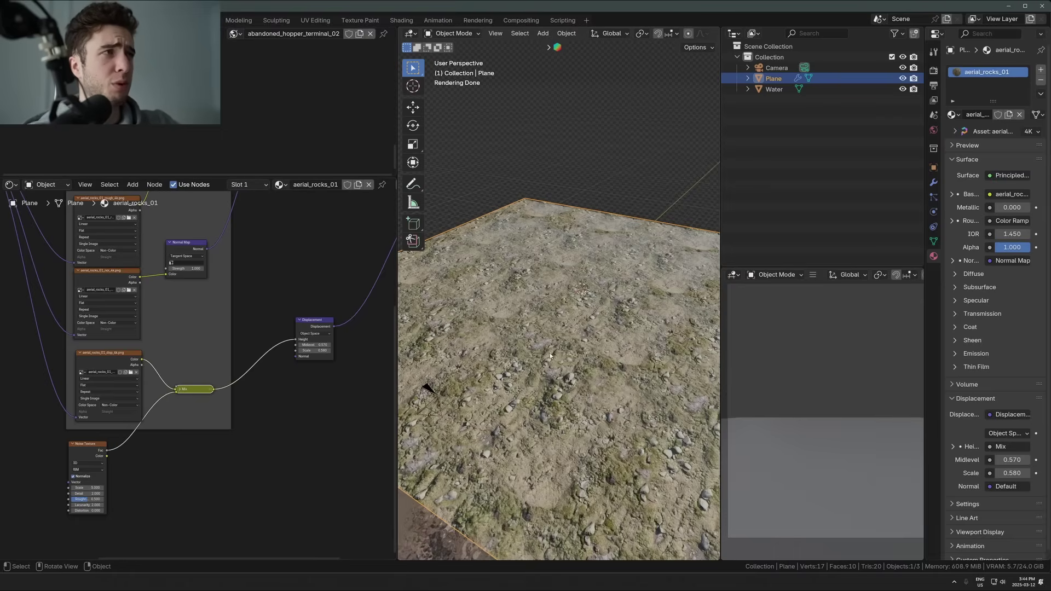
In the camera view, move the ground plane by about 0.004 m along Z against the water, and widen the viewport
key(KP_0)
scroll(569, 357, up, 2)
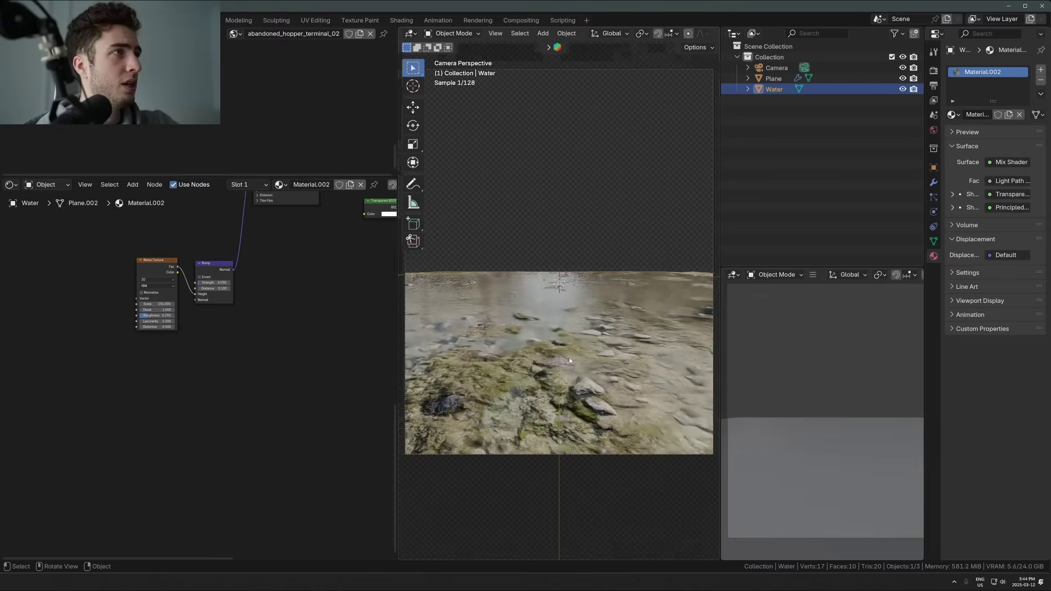
key(g)
key(z)
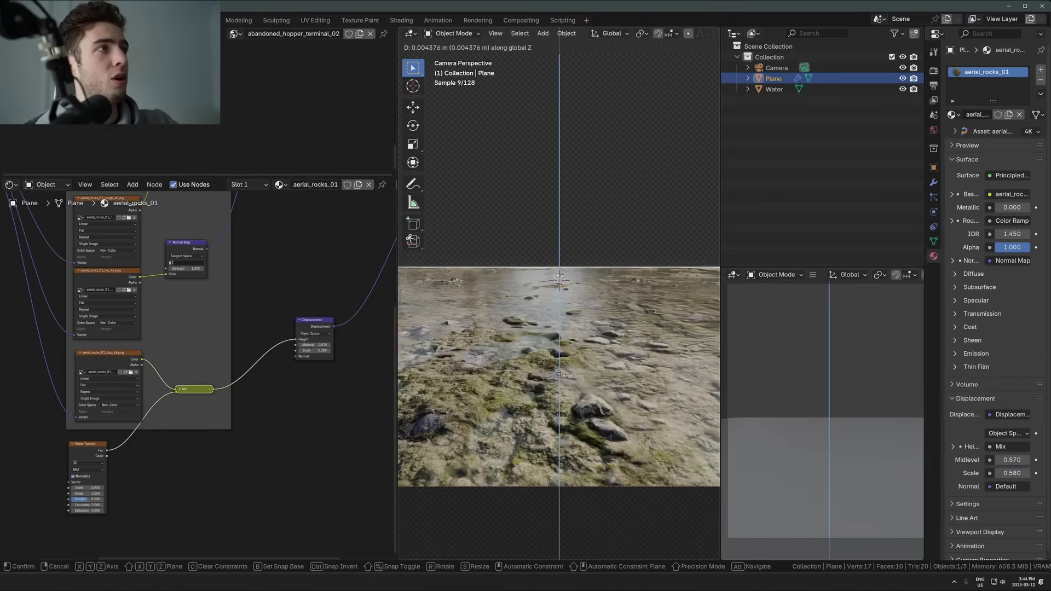
click(558, 372)
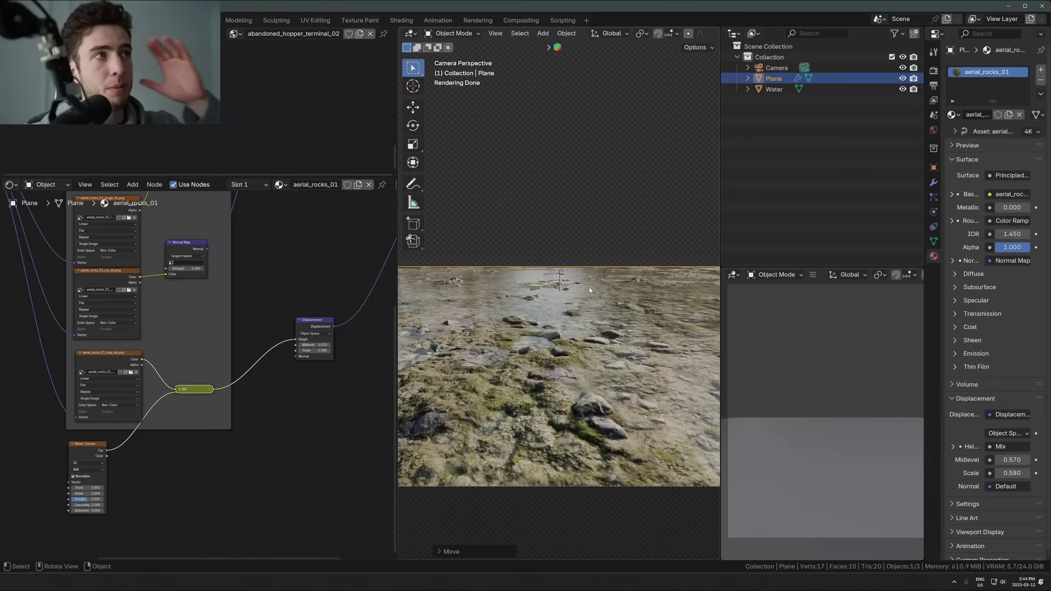
scroll(548, 298, down, 1)
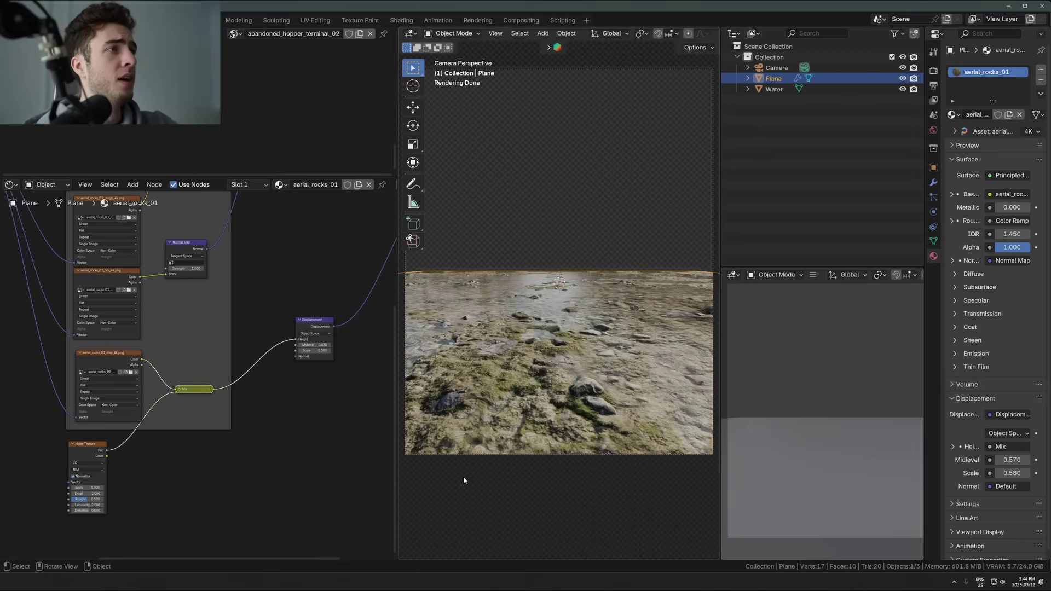
scroll(510, 397, up, 6)
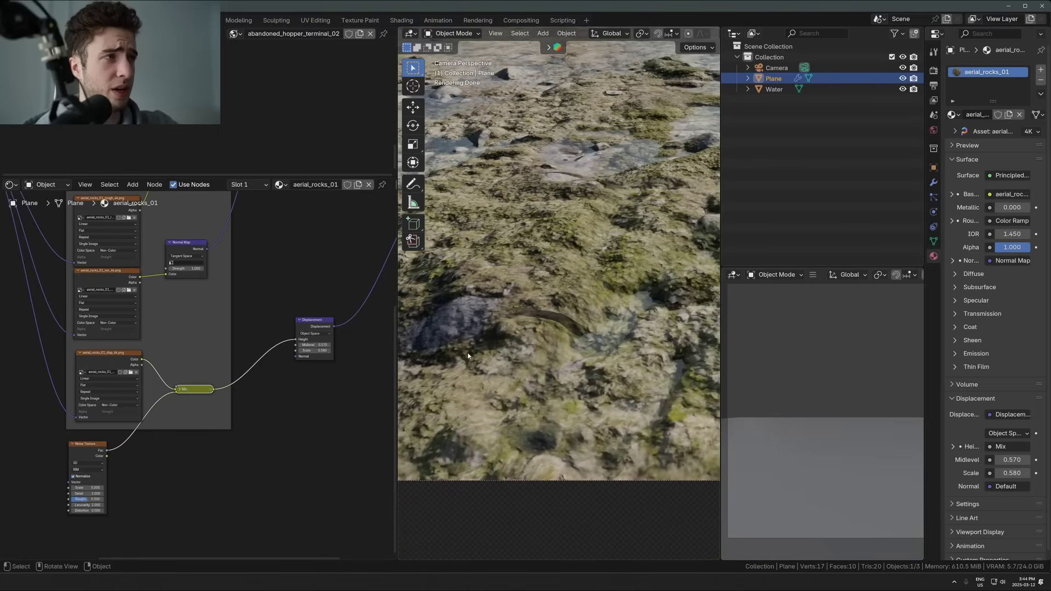
drag(397, 347, 295, 347)
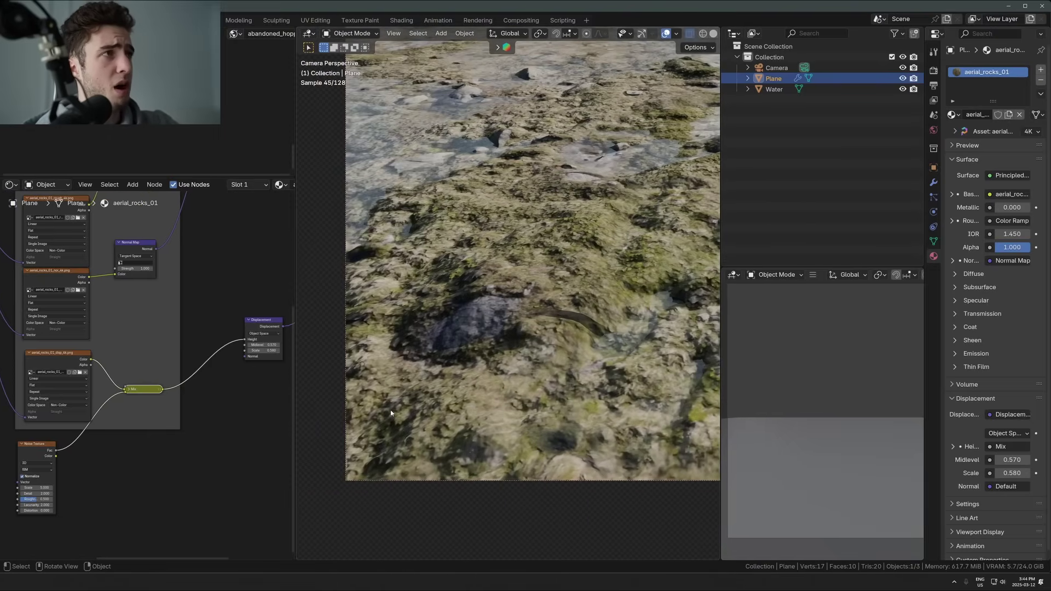
scroll(390, 413, down, 4)
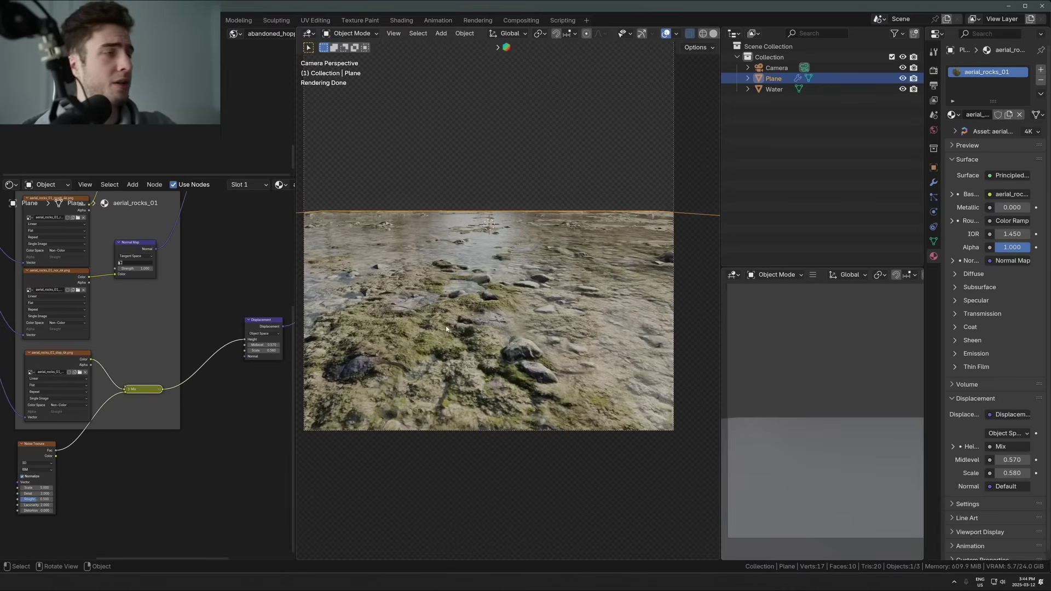
Examine the rocky ground and shallow water from near and far in the camera view
scroll(339, 363, up, 6)
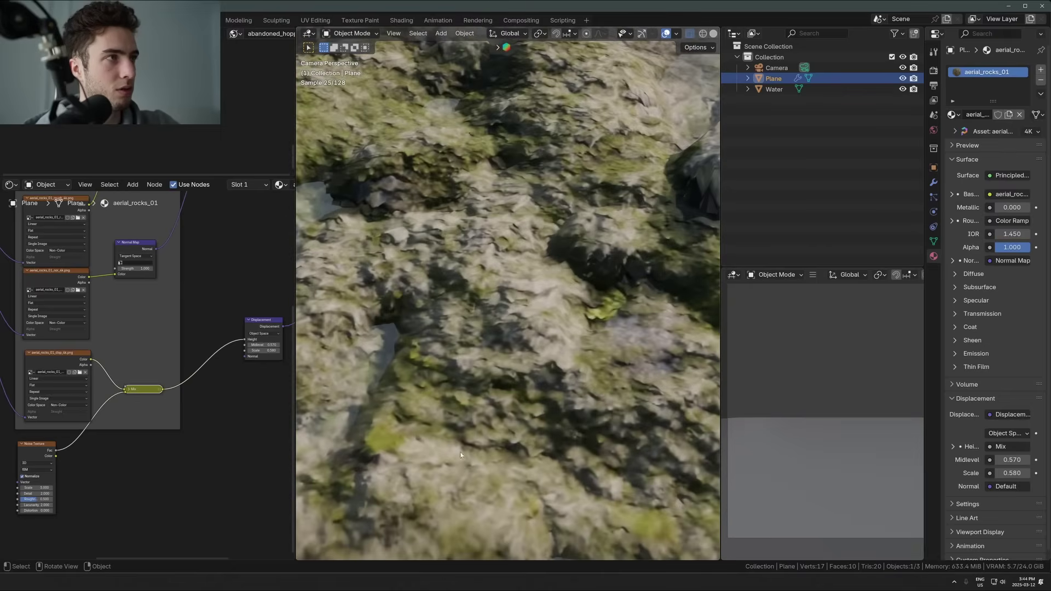
scroll(460, 455, down, 8)
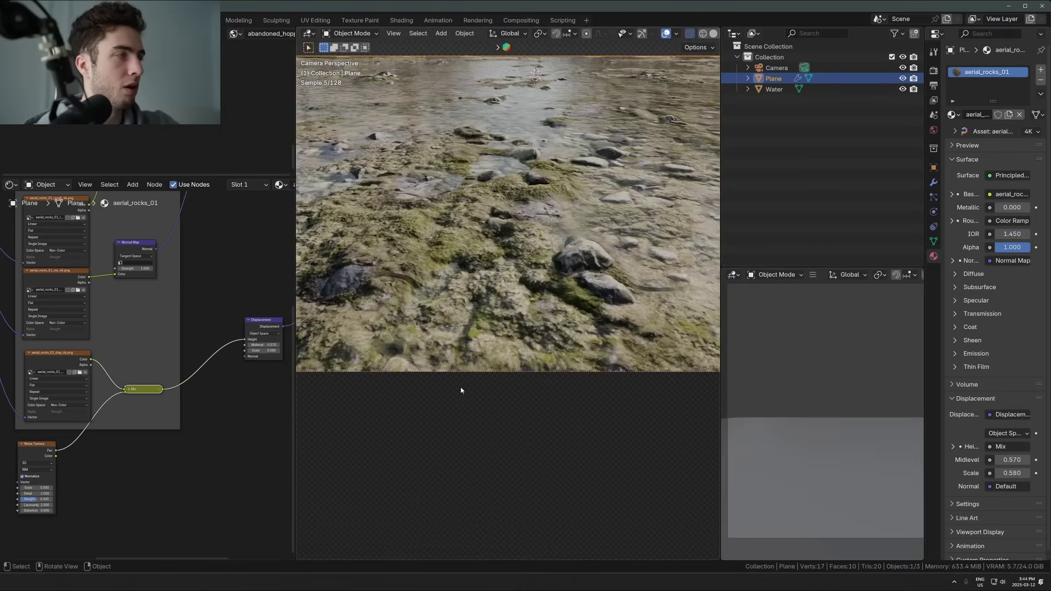
scroll(549, 429, up, 3)
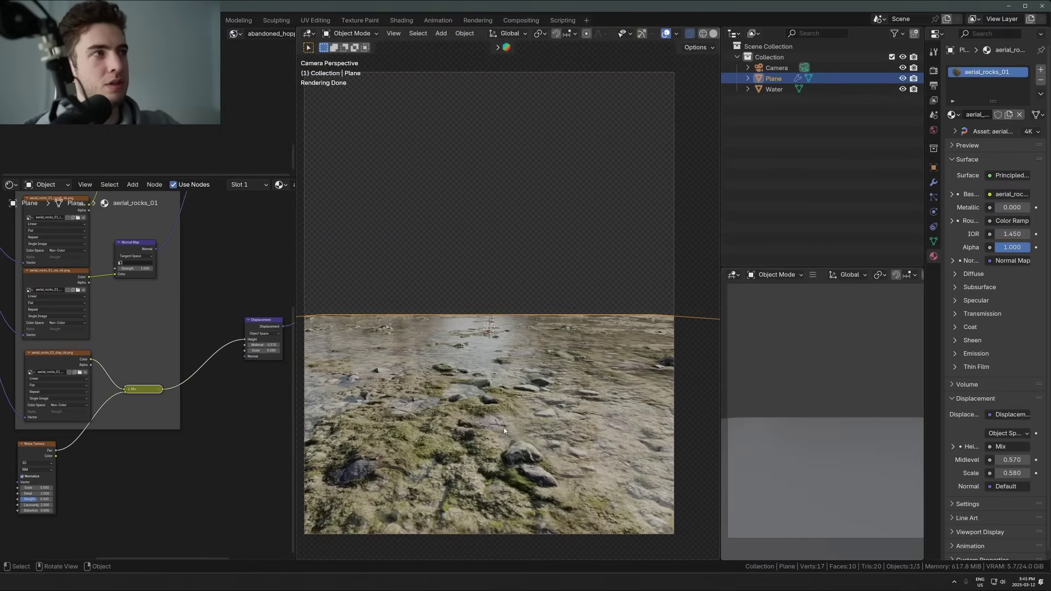
scroll(501, 422, up, 4)
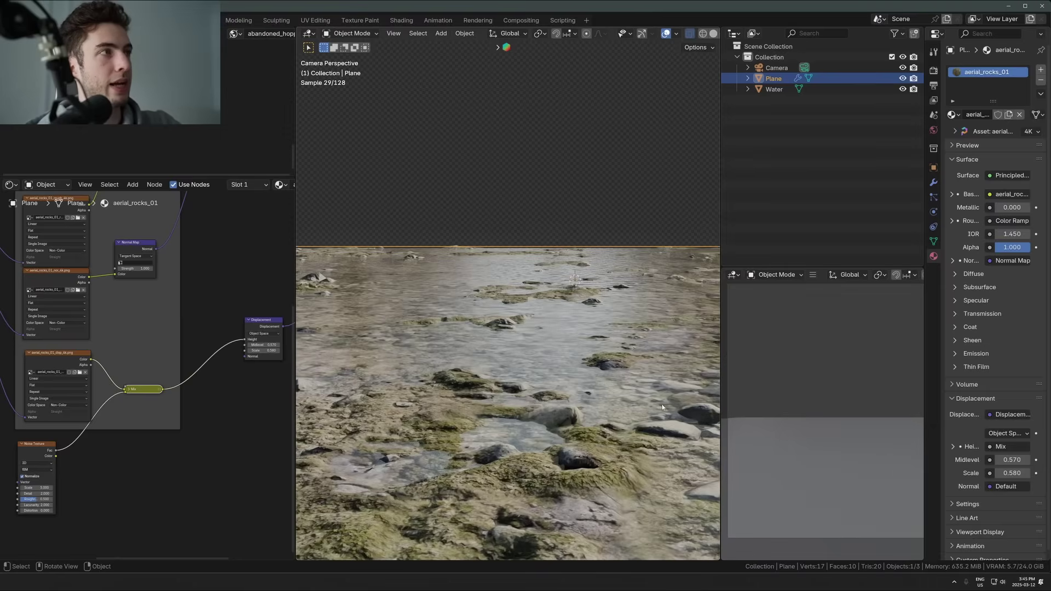
scroll(600, 328, down, 4)
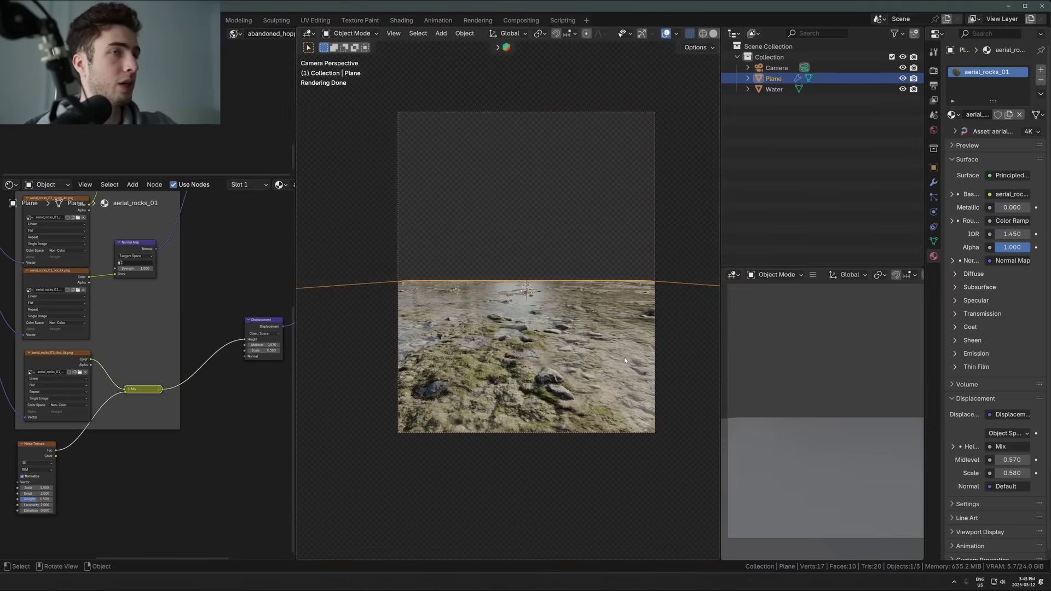
Inspect the Water object's full Material.002 node setup, from its noise bump to the surface and volume shaders, in an enlarged Shader Editor
click(522, 292)
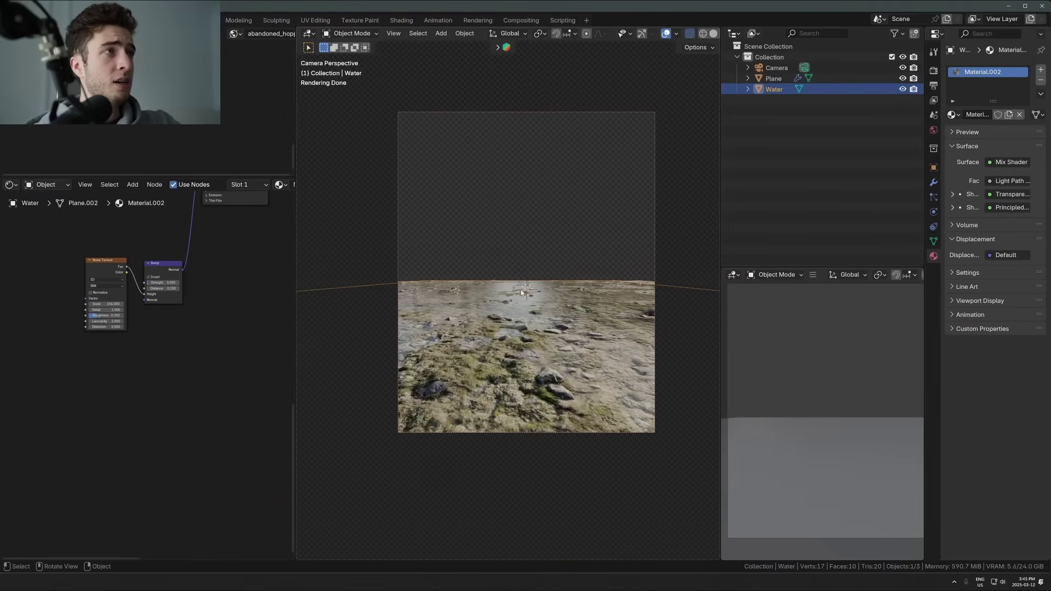
key(g)
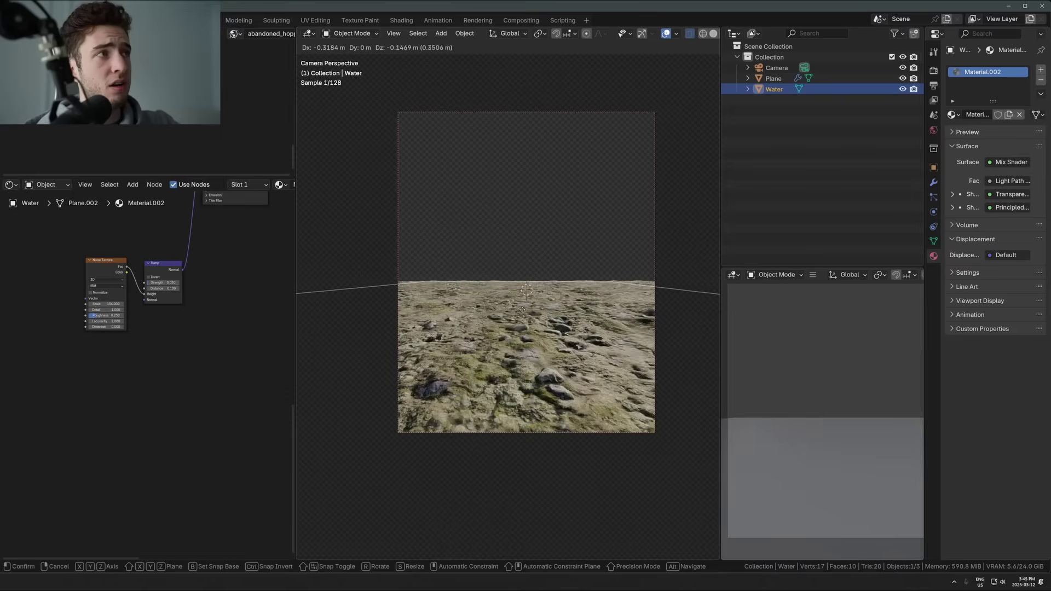
right_click(526, 299)
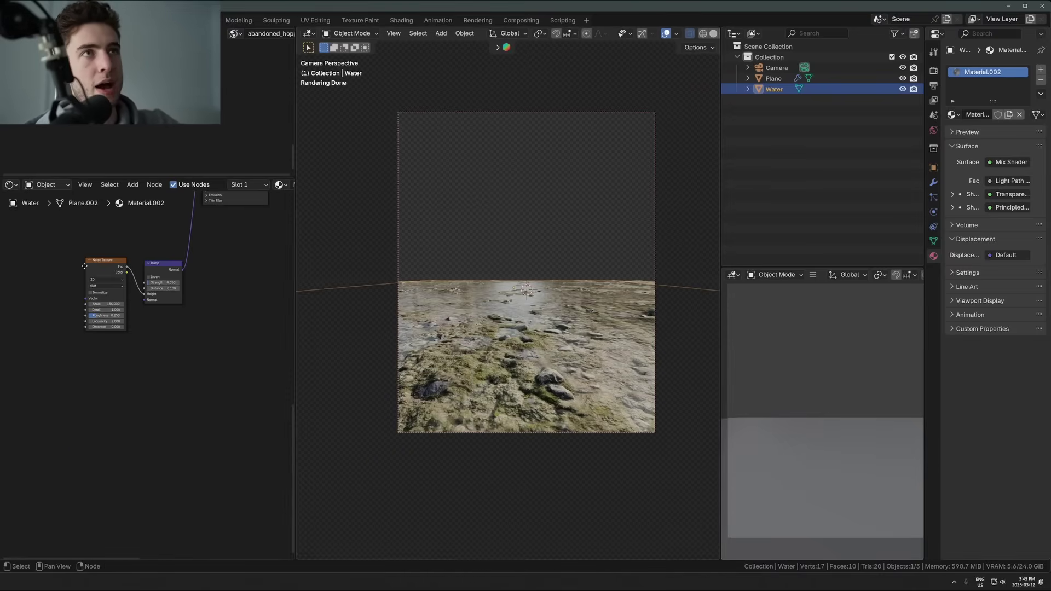
middle_drag(84, 266, 50, 423)
scroll(143, 385, up, 1)
scroll(143, 385, down, 2)
middle_drag(258, 363, 154, 394)
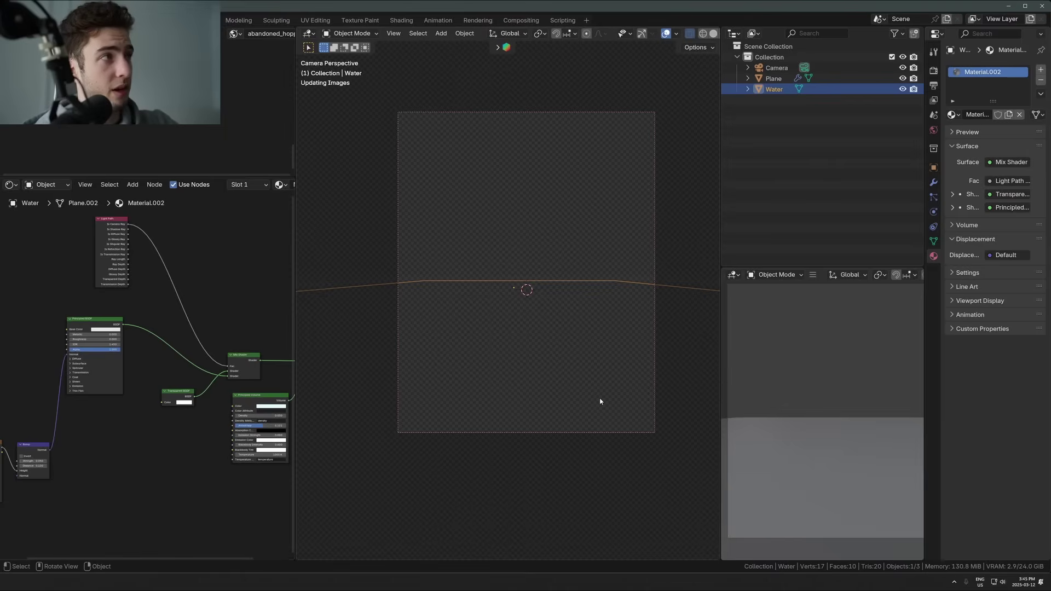
key(ctrl+space)
scroll(638, 403, up, 1)
scroll(581, 436, down, 1)
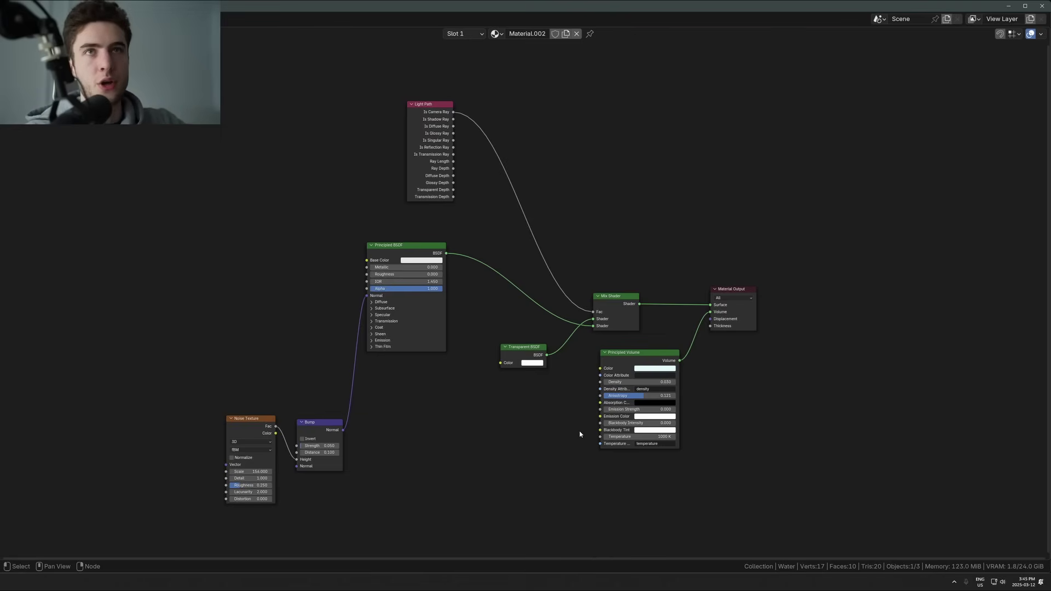
key(ctrl+space)
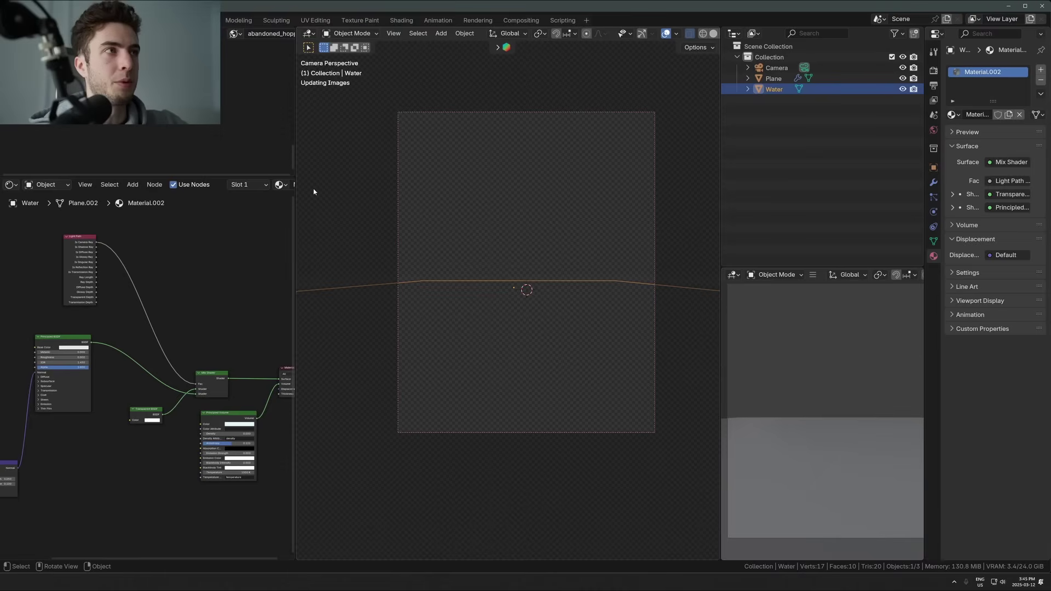
Inspect the ground plane's complete aerial_rocks_01 node tree in an enlarged Shader Editor, including the mixed displacement nodes
click(426, 355)
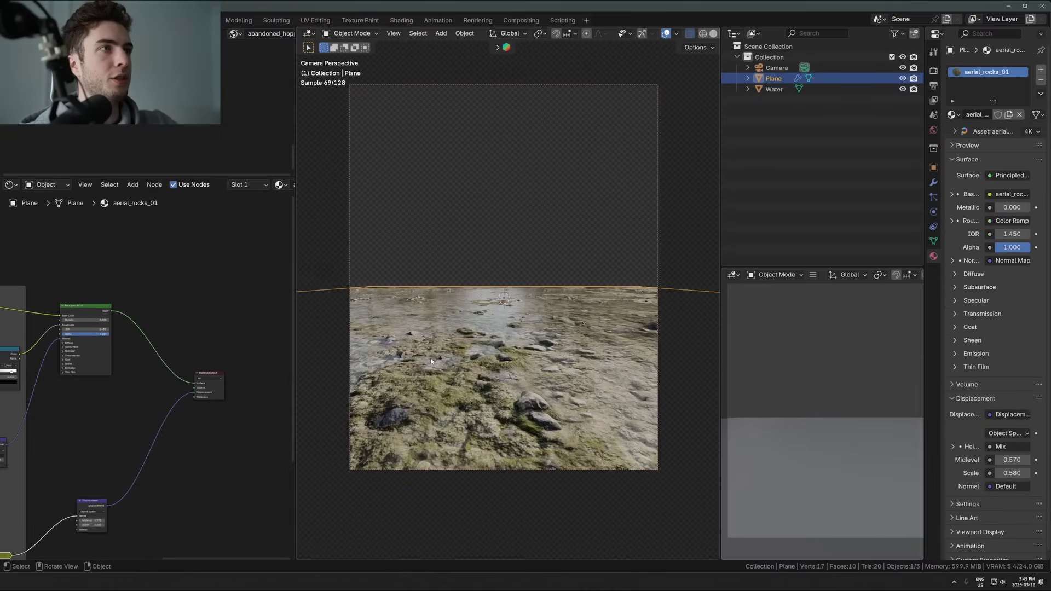
key(Home)
key(ctrl+space)
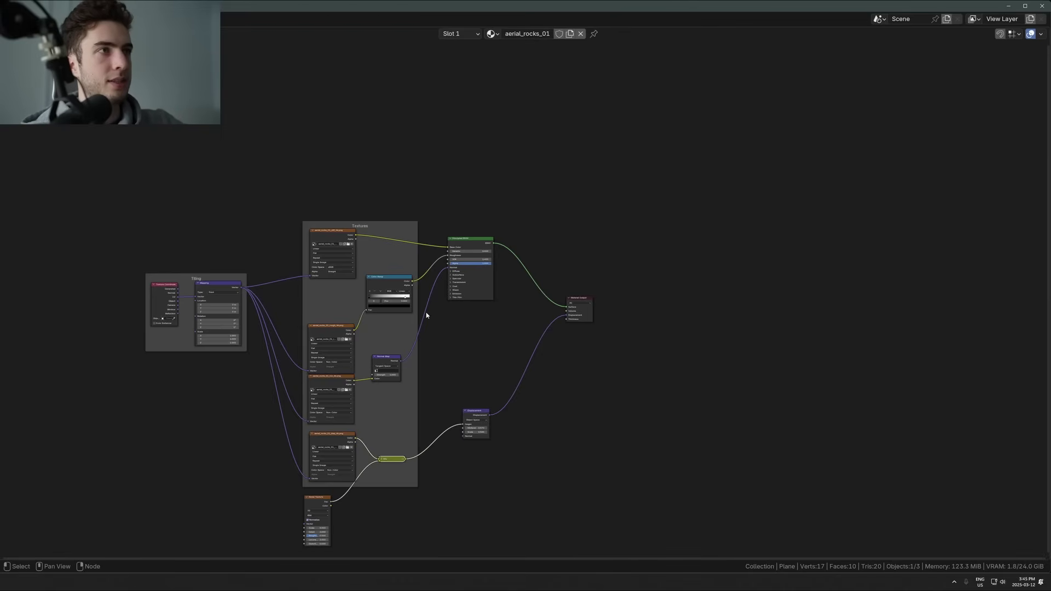
scroll(438, 326, up, 1)
middle_drag(453, 333, 498, 253)
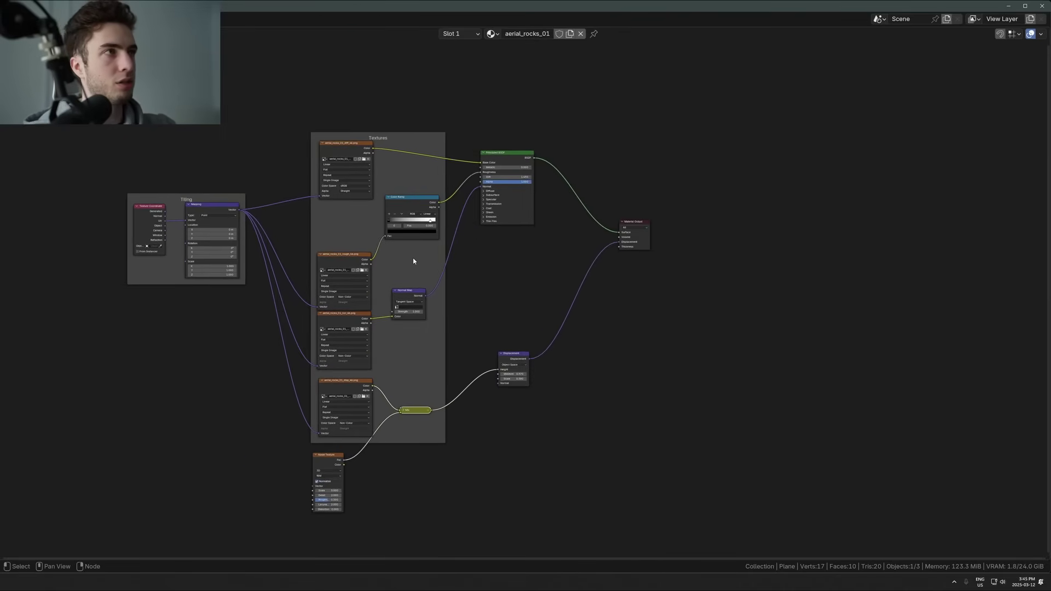
scroll(413, 258, up, 2)
scroll(465, 317, up, 1)
scroll(466, 317, down, 1)
middle_drag(442, 294, 477, 267)
scroll(430, 318, up, 1)
scroll(426, 322, up, 5)
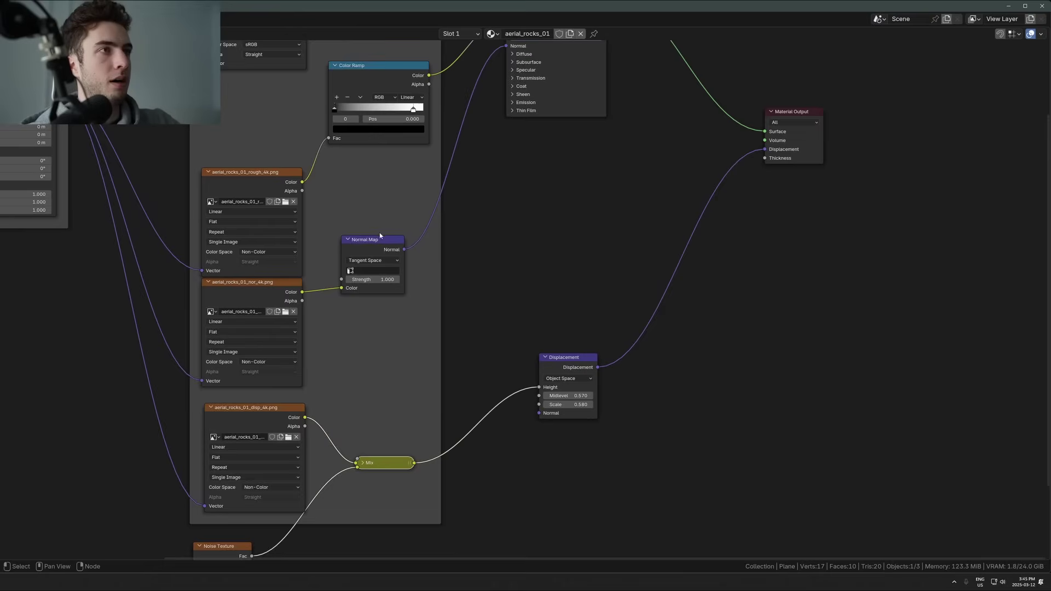
Go through the aerial_rocks_01 diffuse, roughness, normal and displacement image texture nodes one by one
scroll(380, 235, down, 3)
middle_drag(380, 235, 411, 367)
click(335, 181)
click(336, 330)
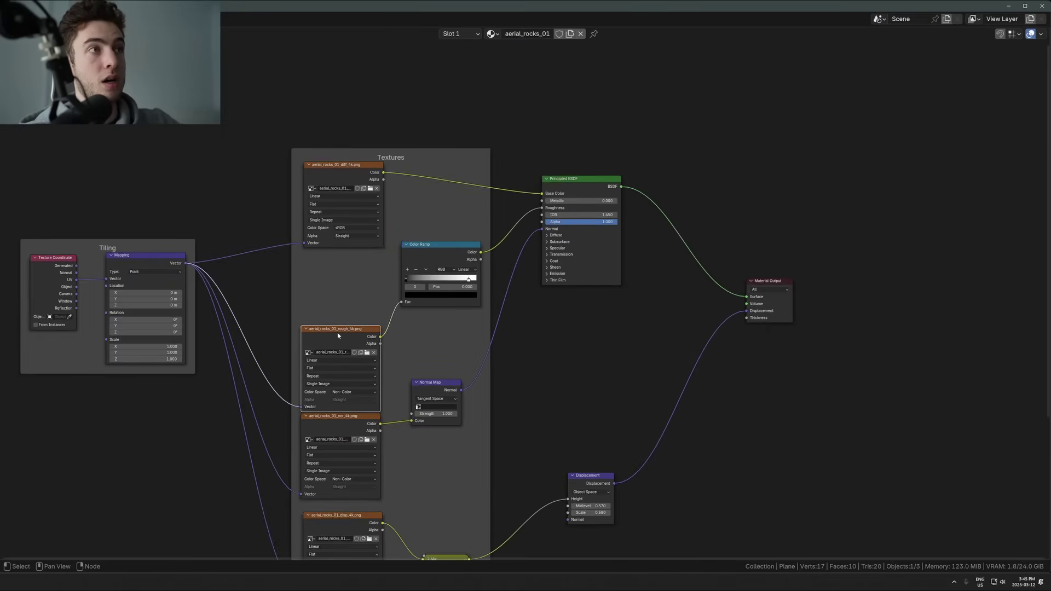
click(339, 425)
middle_drag(345, 538, 350, 405)
click(353, 389)
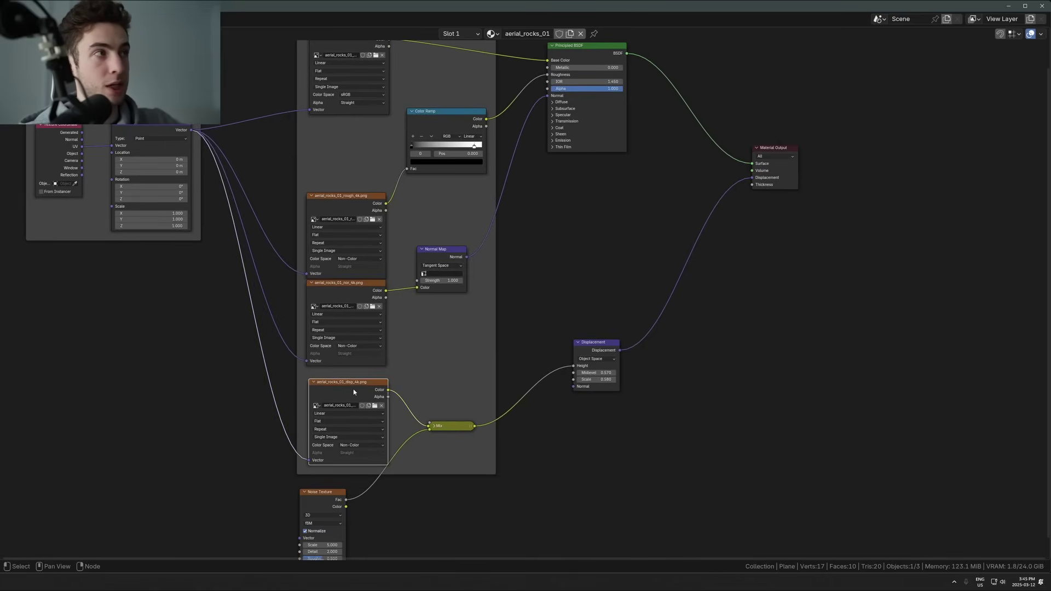
click(562, 323)
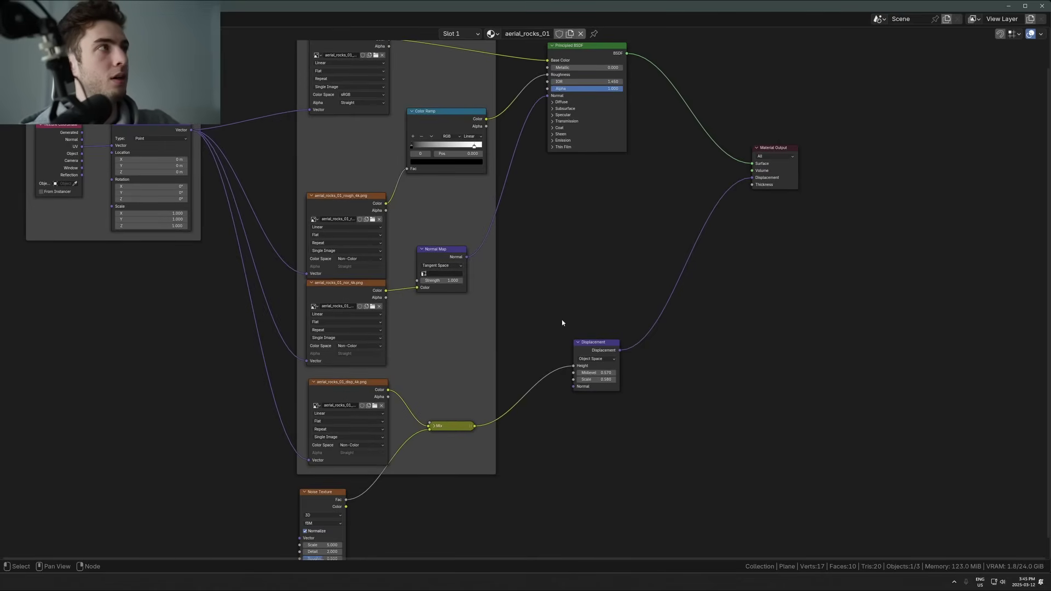
Check the rendered ground and water in an enlarged camera view and up close
key(ctrl+space)
key(ctrl+space)
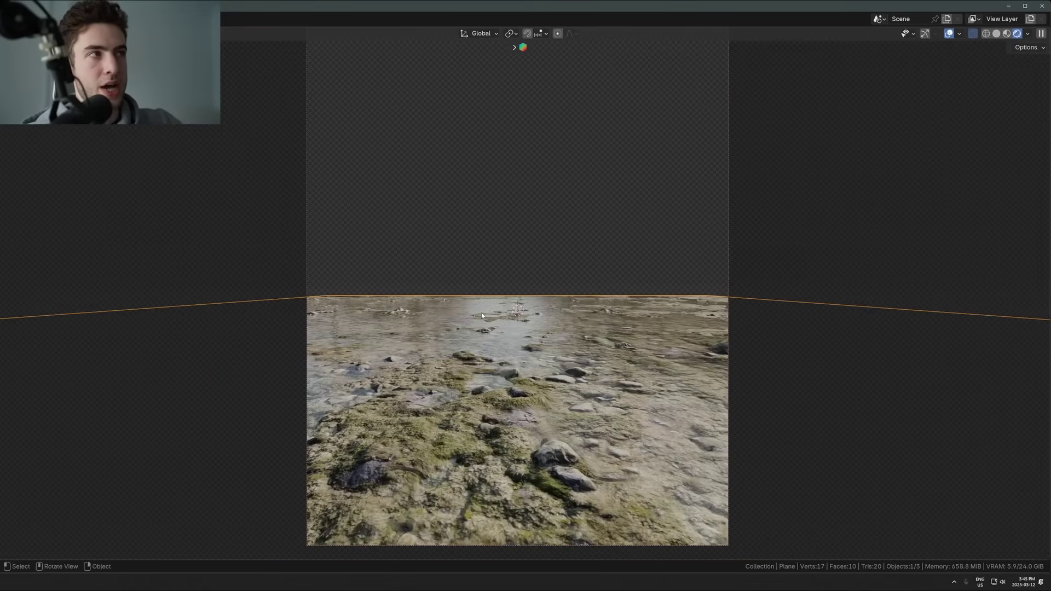
key(ctrl+space)
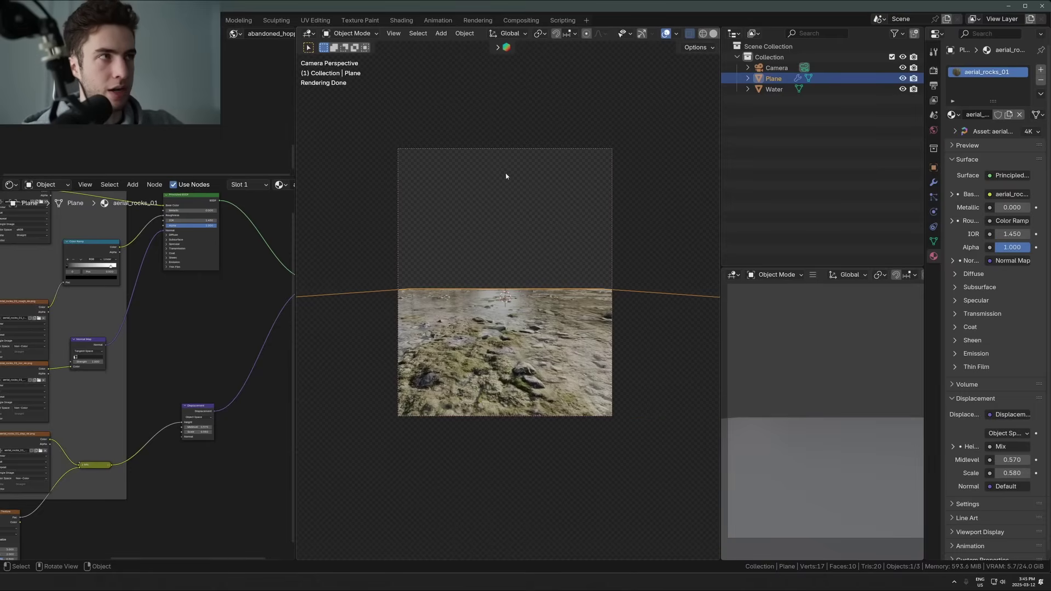
scroll(492, 252, up, 2)
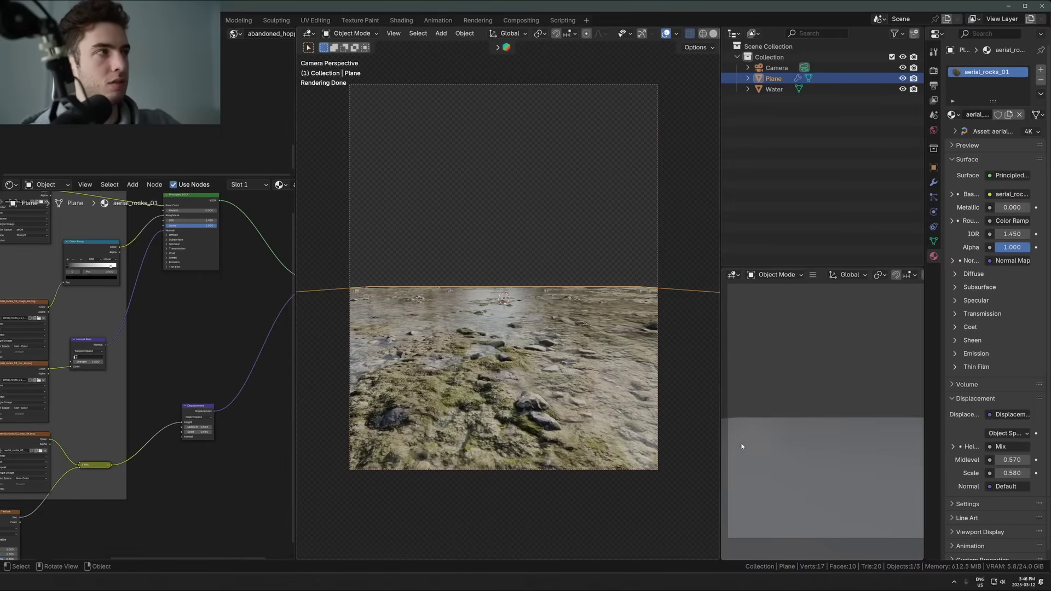
scroll(548, 366, up, 2)
Show the ground plane's adaptive Subdivision modifier and increase the Scale of its material's Displacement node
click(933, 182)
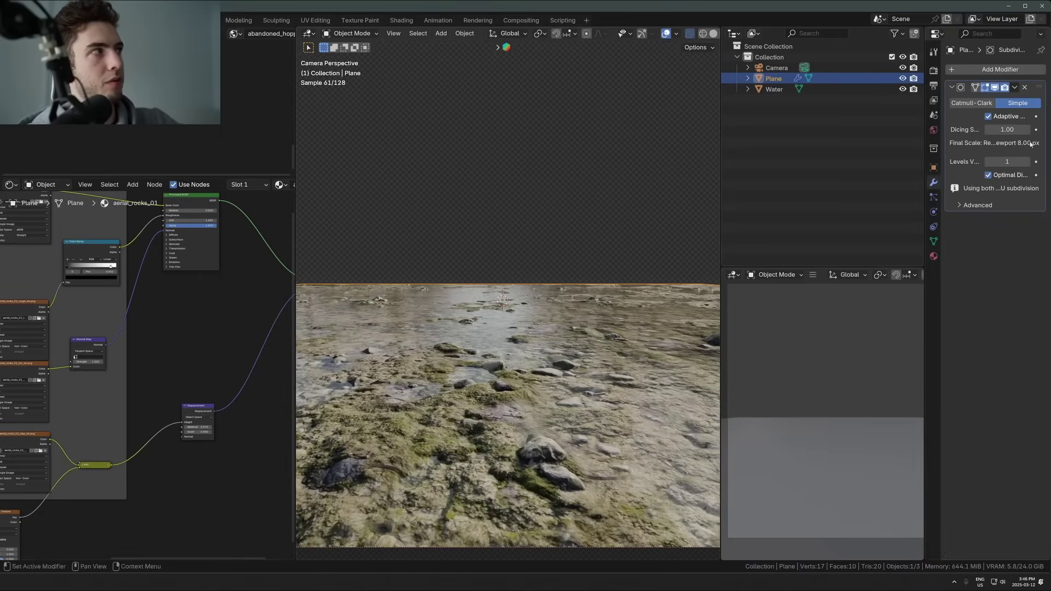
middle_drag(121, 375, 157, 261)
scroll(218, 345, up, 2)
middle_drag(219, 345, 162, 363)
scroll(193, 338, up, 6)
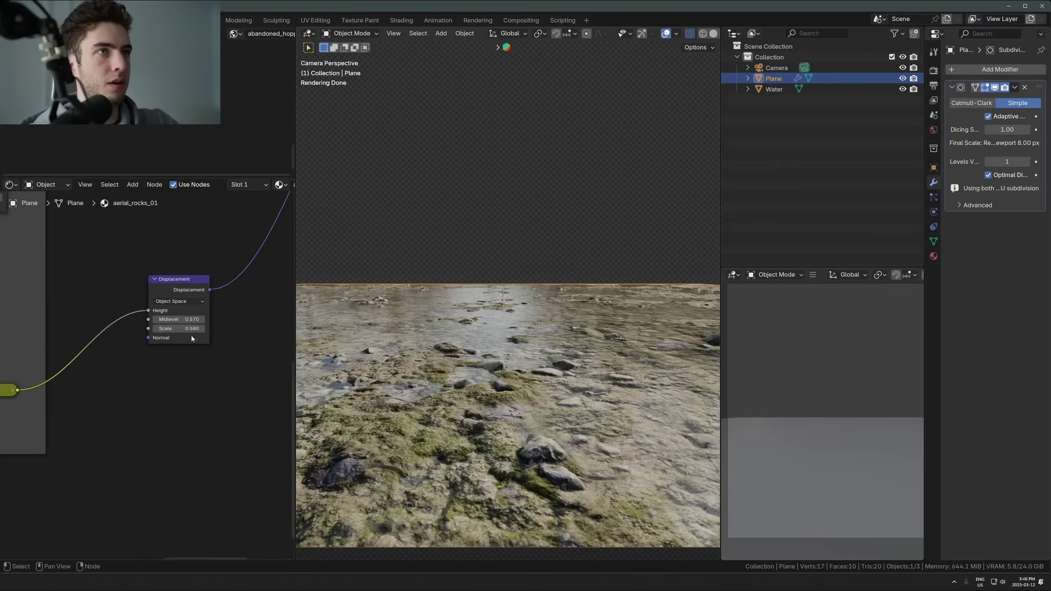
drag(185, 328, 235, 328)
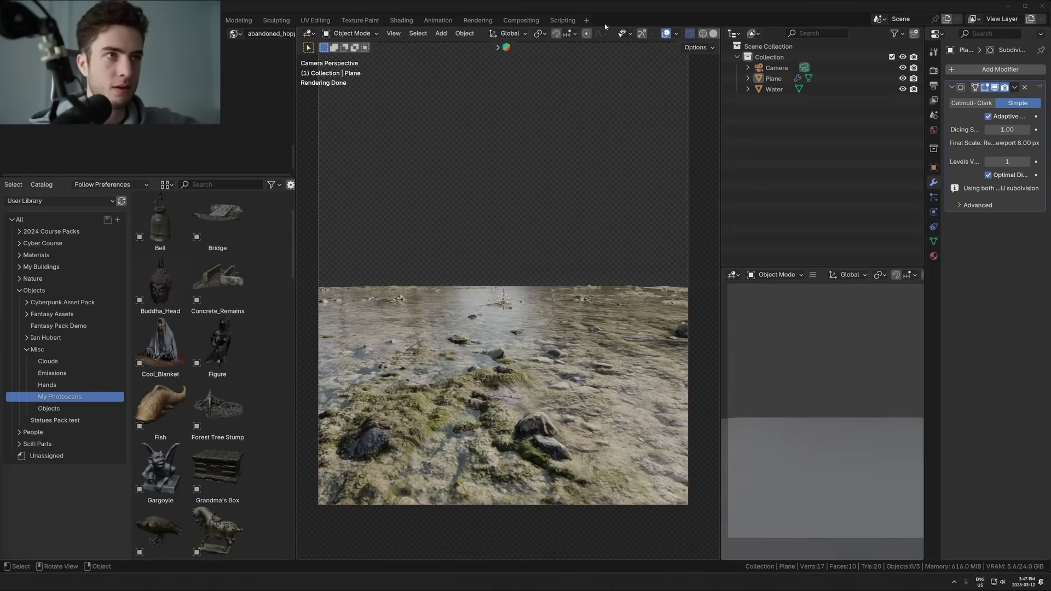
Add the Forest Tree Stump asset from My Photoscans and position it on the near side of the rocky ground
drag(218, 408, 569, 403)
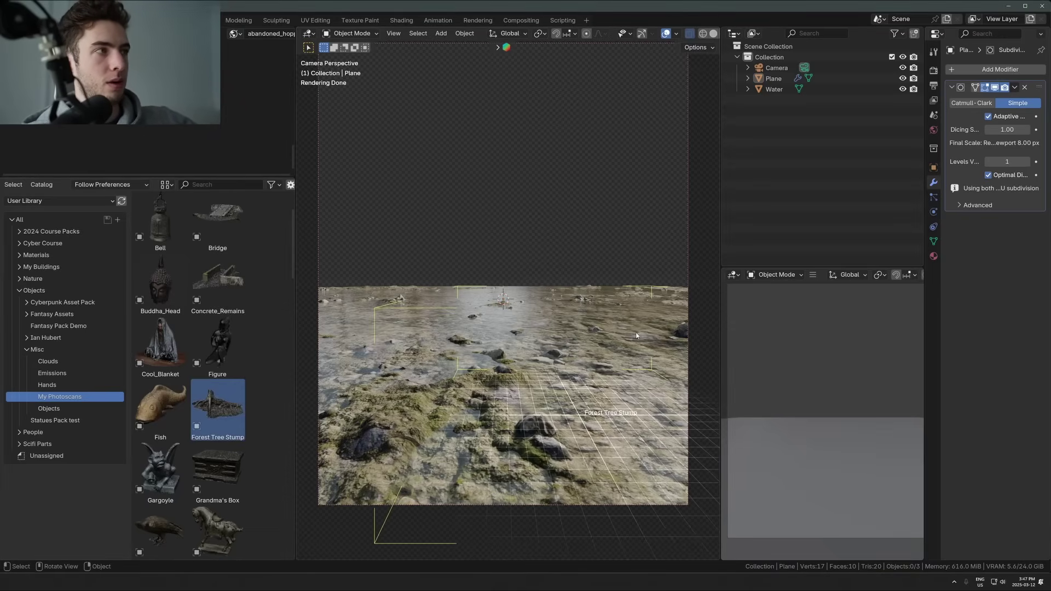
drag(636, 336, 637, 336)
key(g)
click(488, 371)
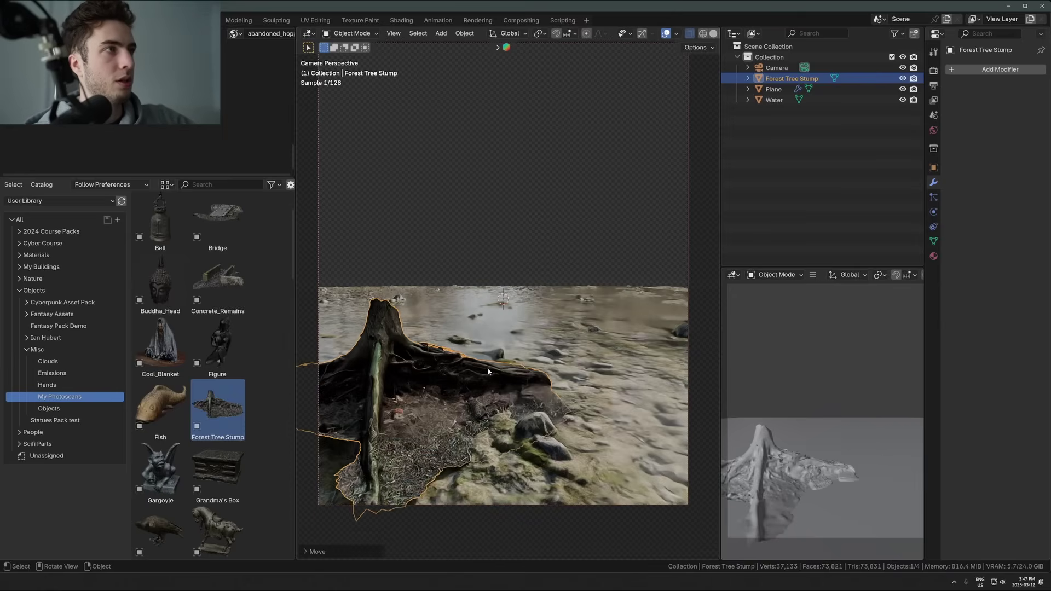
Scale the Forest Tree Stump and rotate it around the global Z axis
key(s)
click(539, 364)
key(r)
key(z)
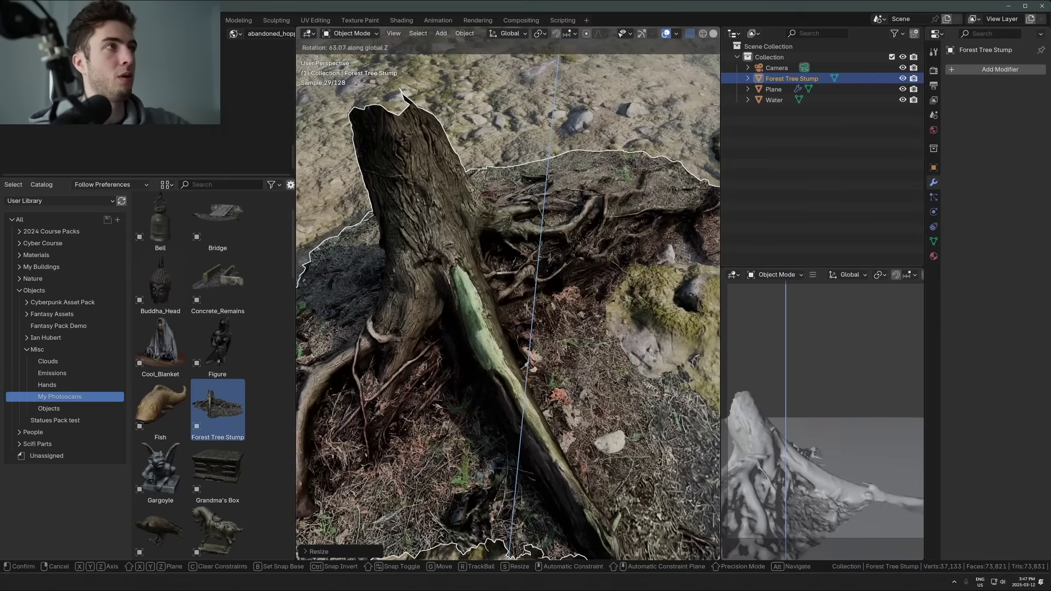
click(601, 234)
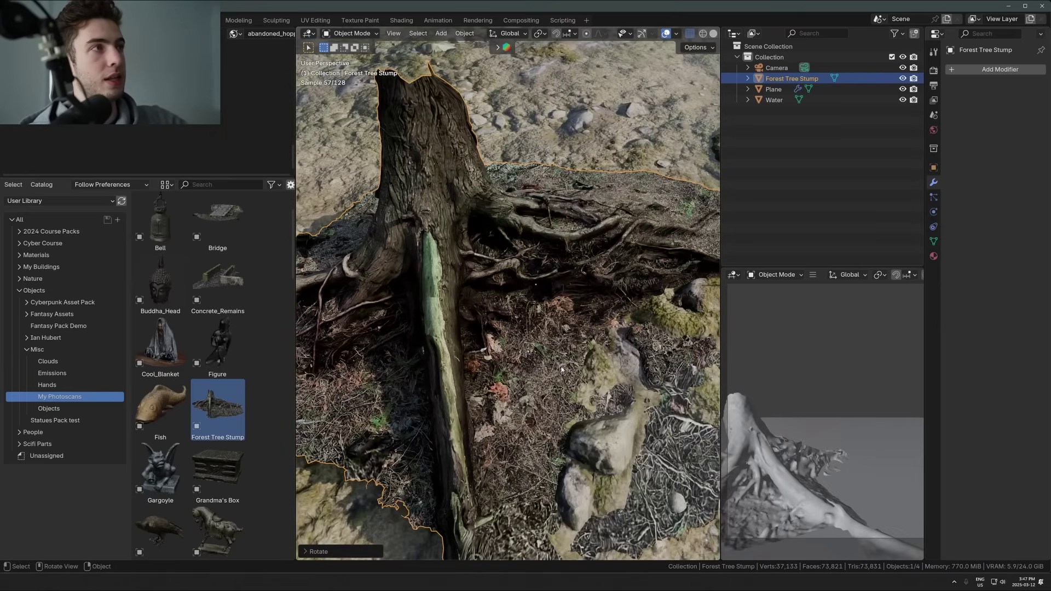
Find the Roots Dec 26th 2023 asset in My Photoscans and add it to the ground beside the tree stump
scroll(561, 369, down, 4)
scroll(198, 479, down, 8)
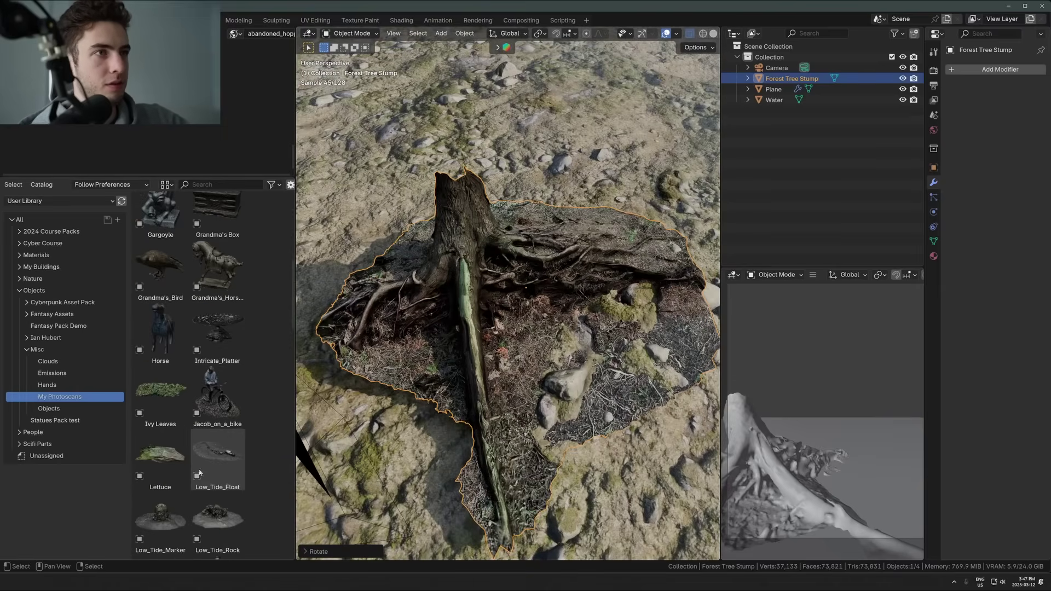
scroll(202, 460, up, 6)
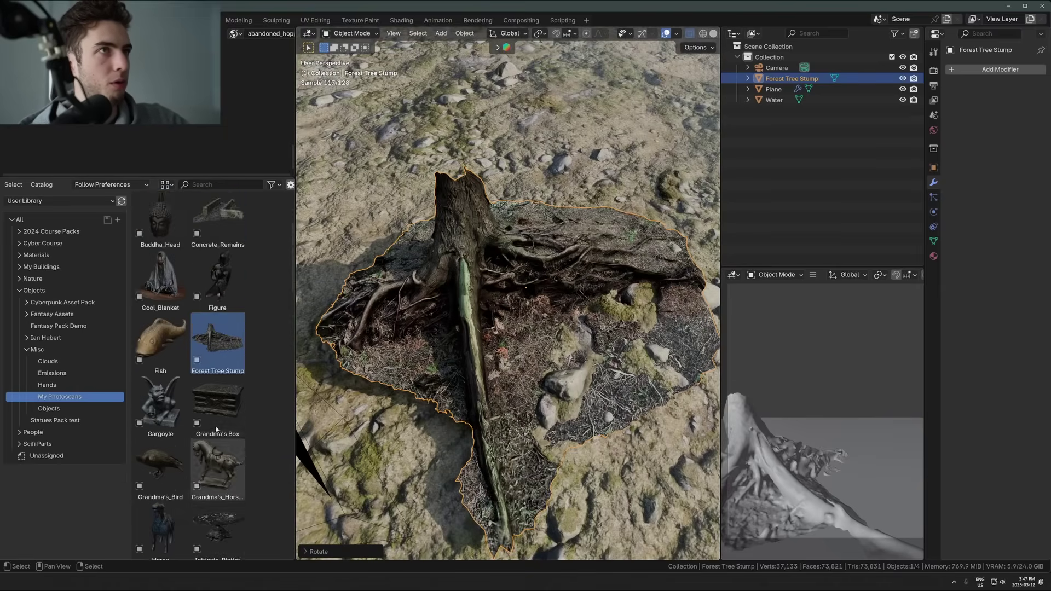
scroll(217, 430, up, 5)
scroll(222, 383, down, 4)
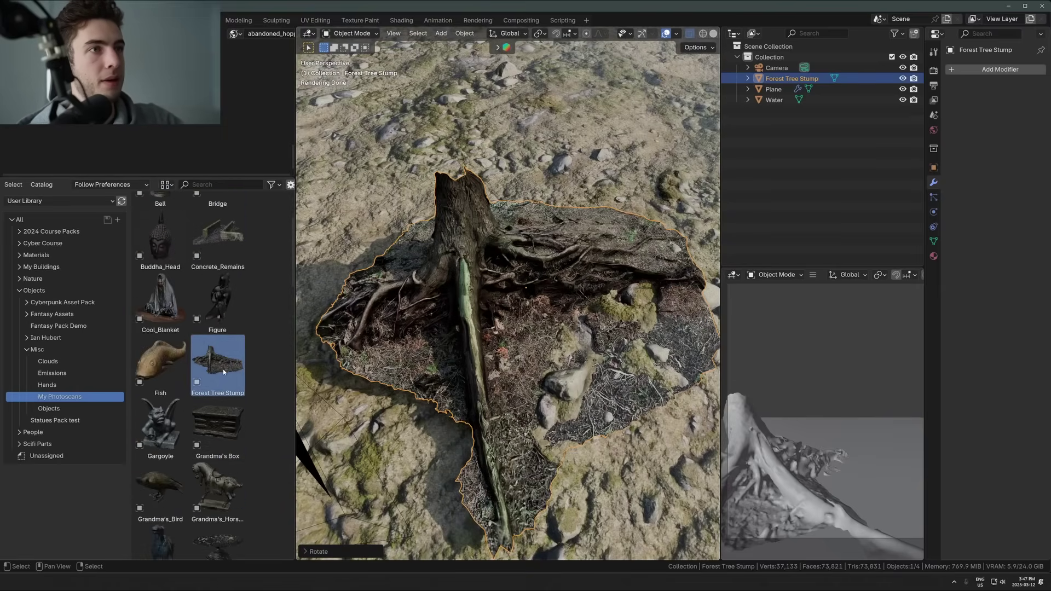
scroll(223, 371, down, 4)
scroll(196, 393, down, 10)
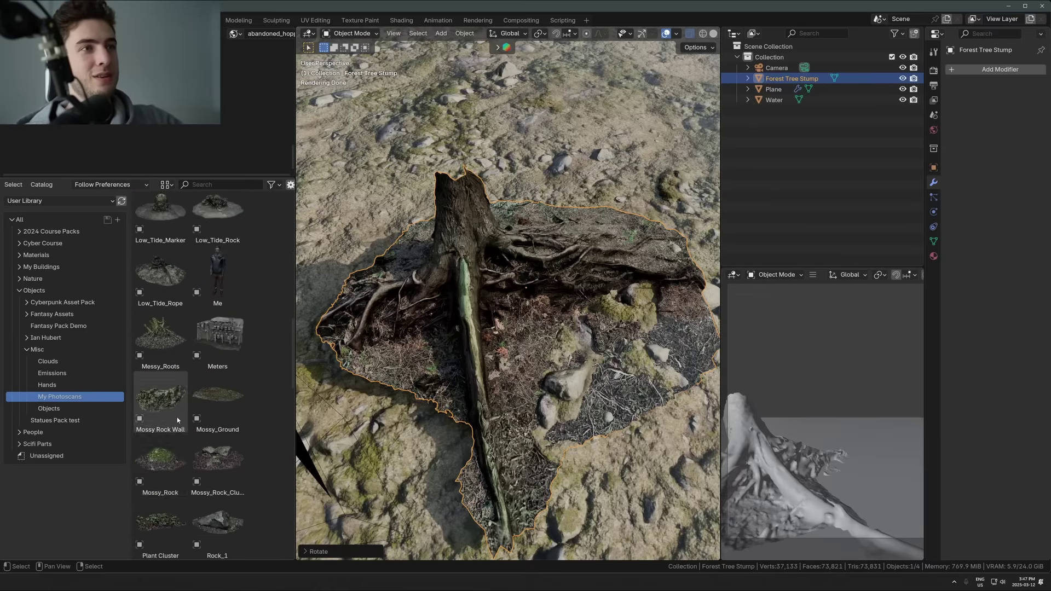
scroll(178, 420, up, 3)
drag(207, 414, 618, 483)
scroll(657, 263, down, 4)
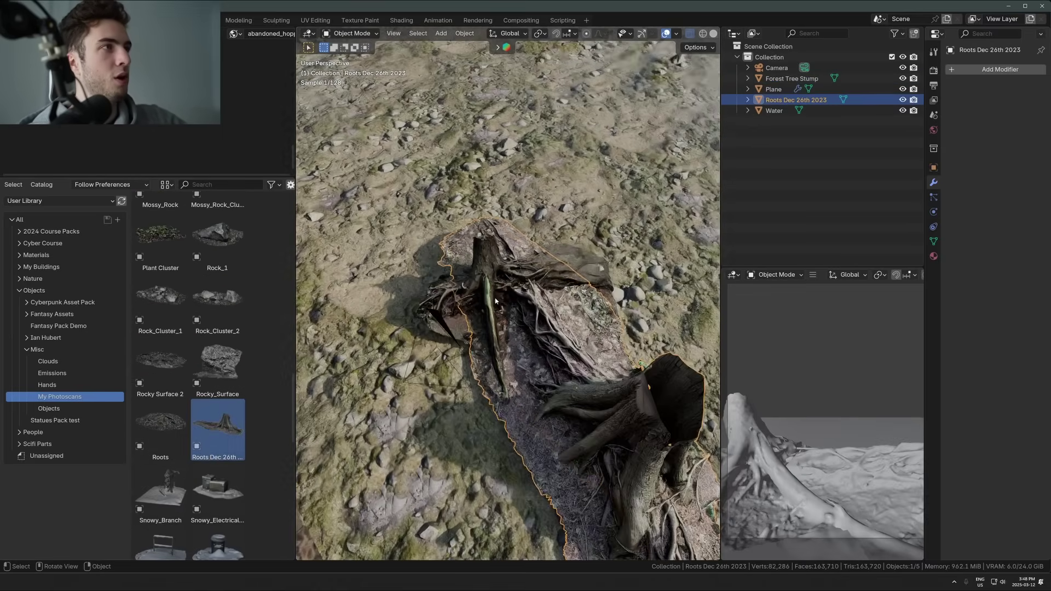
From a low view, move the Forest Tree Stump away from the roots so they frame opposite sides of the water
middle_drag(640, 328, 468, 209)
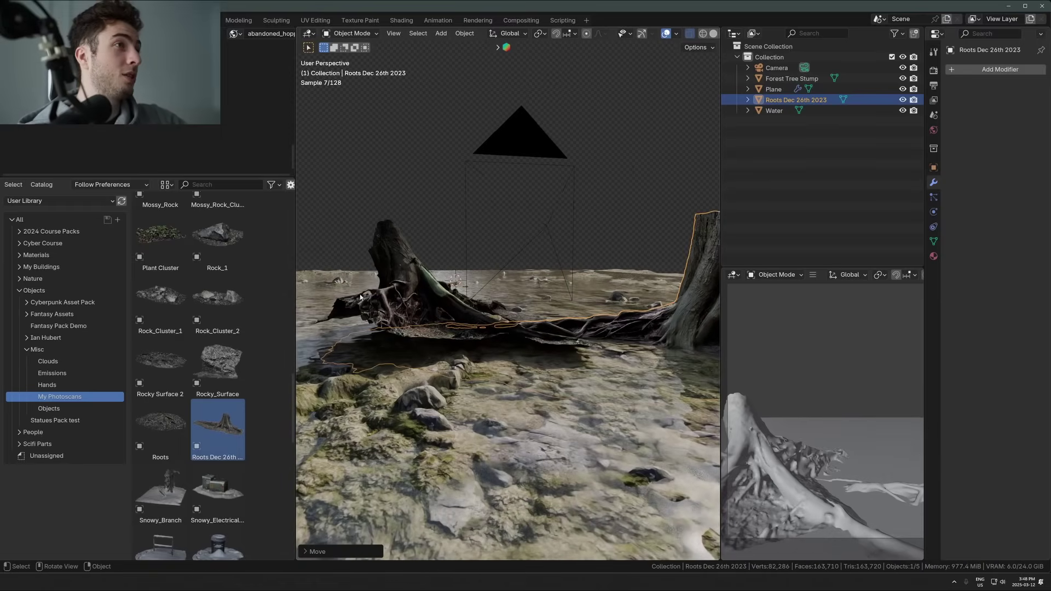
click(447, 296)
drag(419, 247, 343, 262)
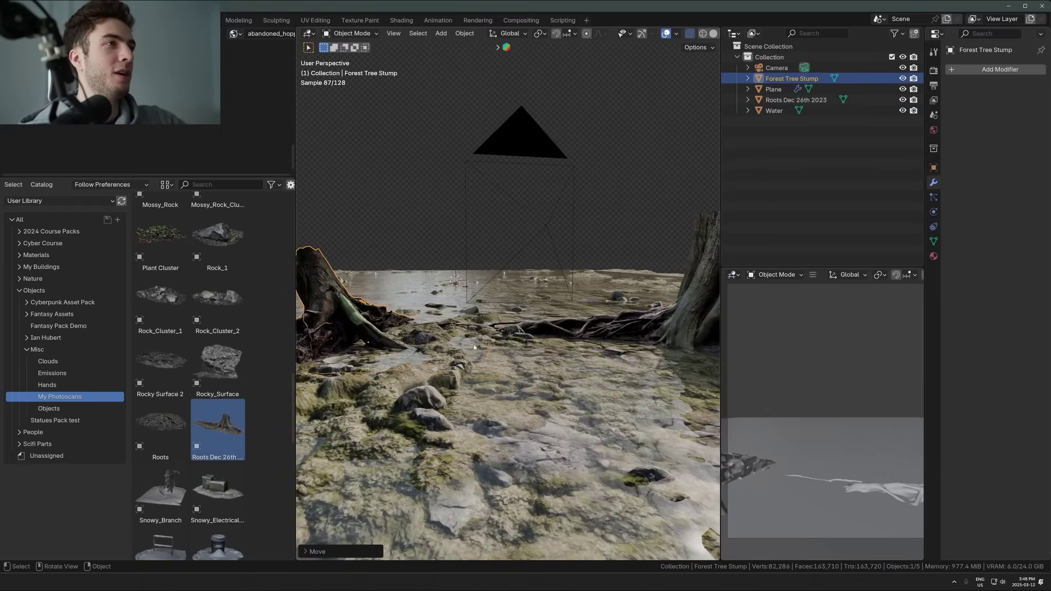
From the camera view, slide the Forest Tree Stump horizontally so its roots enter the left side of the frame
key(KP_0)
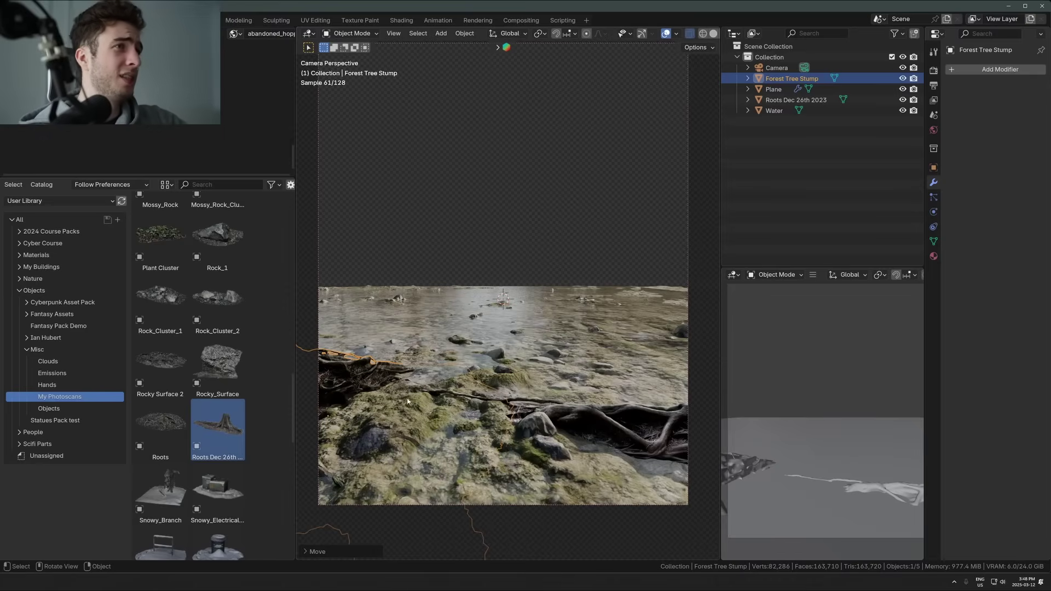
key(g)
key(shift+z)
key(c)
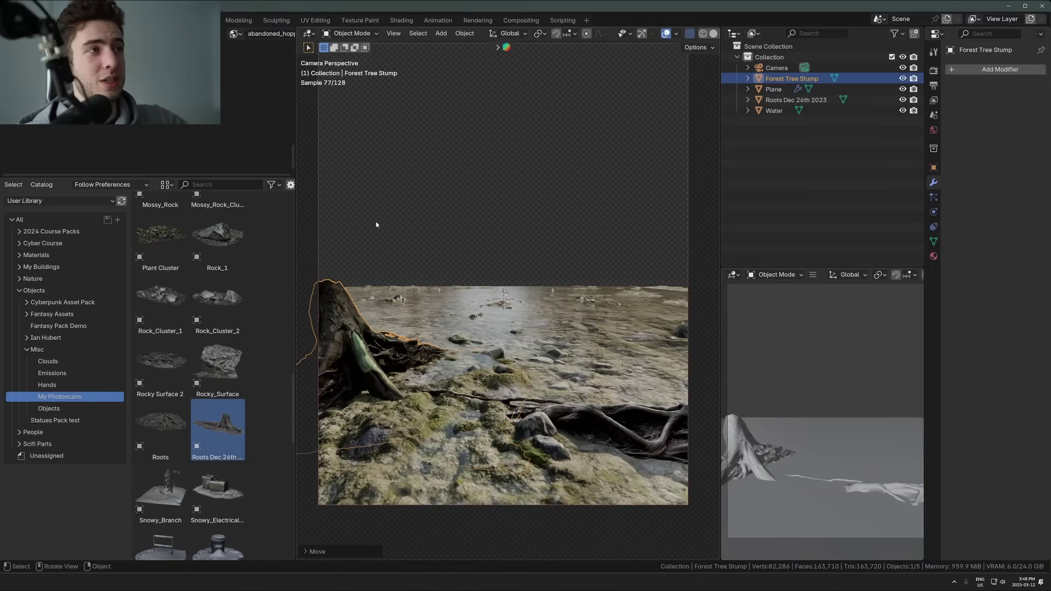
click(377, 408)
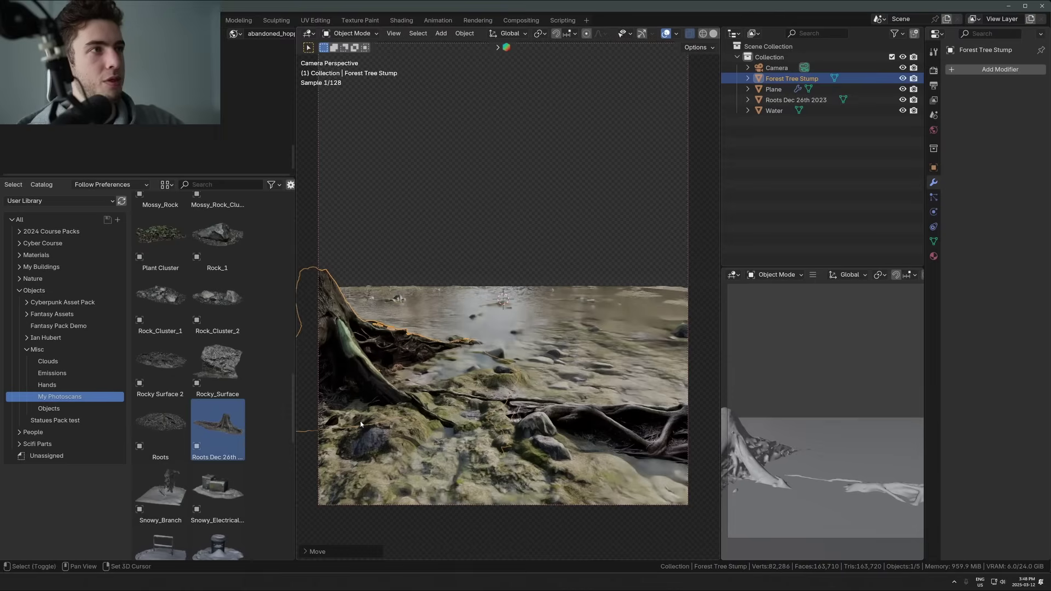
Move the Roots Dec 26th 2023 asset farther back over the water, rotate it, and adjust its position
click(574, 407)
key(g)
click(510, 329)
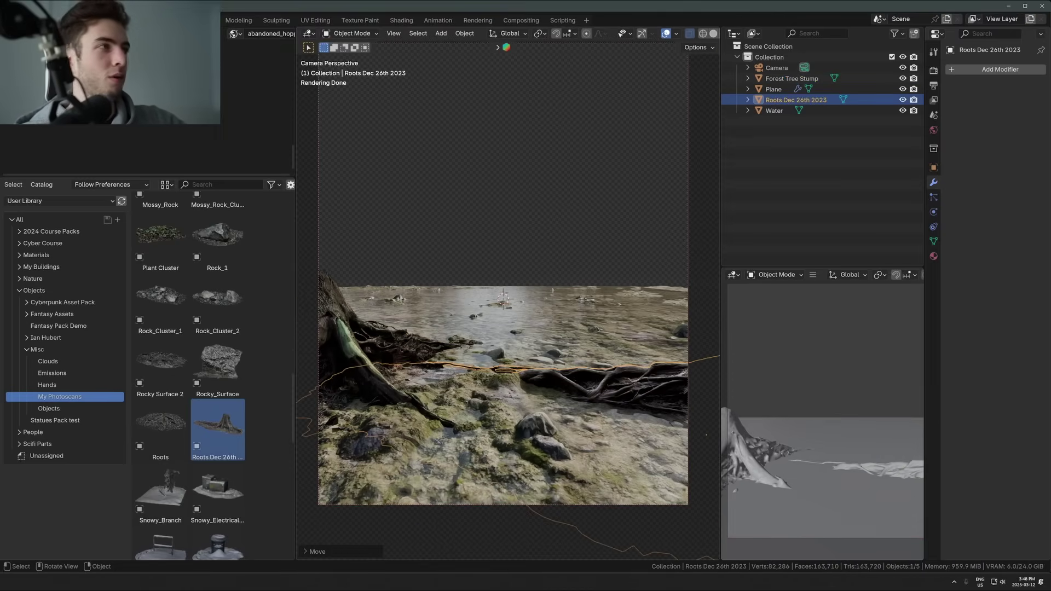
key(r)
click(318, 286)
key(g)
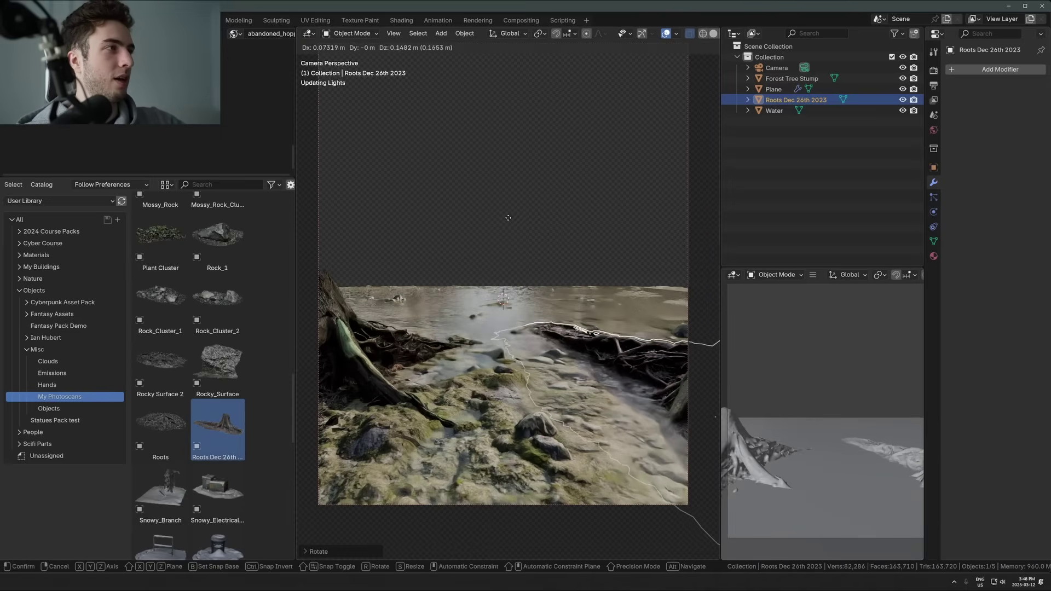
click(485, 250)
Slide the roots across the ground plane, rotate them around the global Z axis, and scale them up to span the foreground
key(g)
key(shift+z)
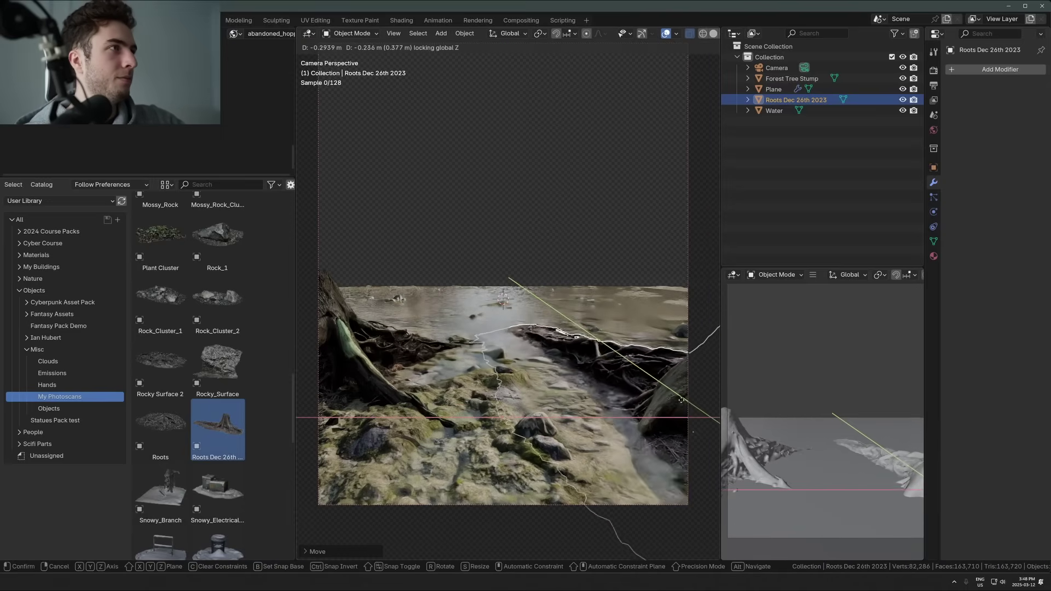
click(592, 312)
key(g)
key(r)
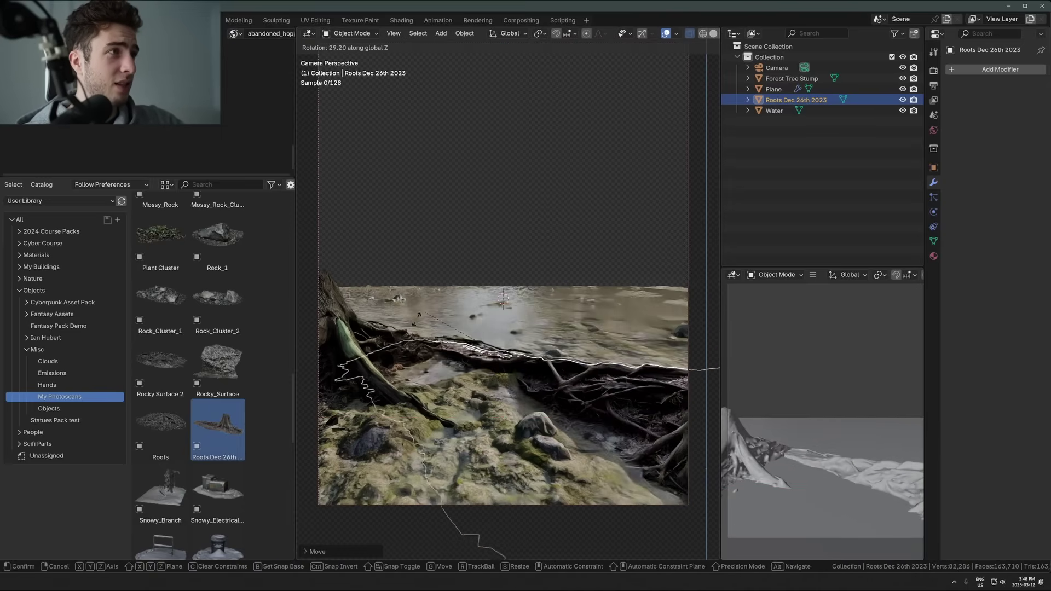
click(415, 258)
scroll(415, 258, down, 4)
key(s)
click(543, 267)
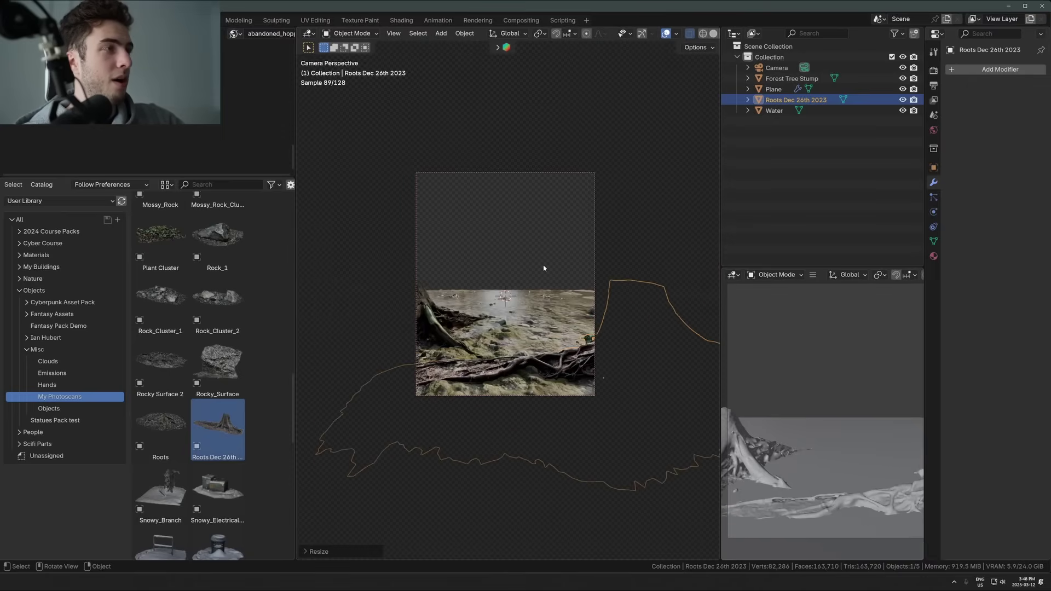
Slide the enlarged roots along the ground toward the camera, keeping their height locked
scroll(520, 339, up, 5)
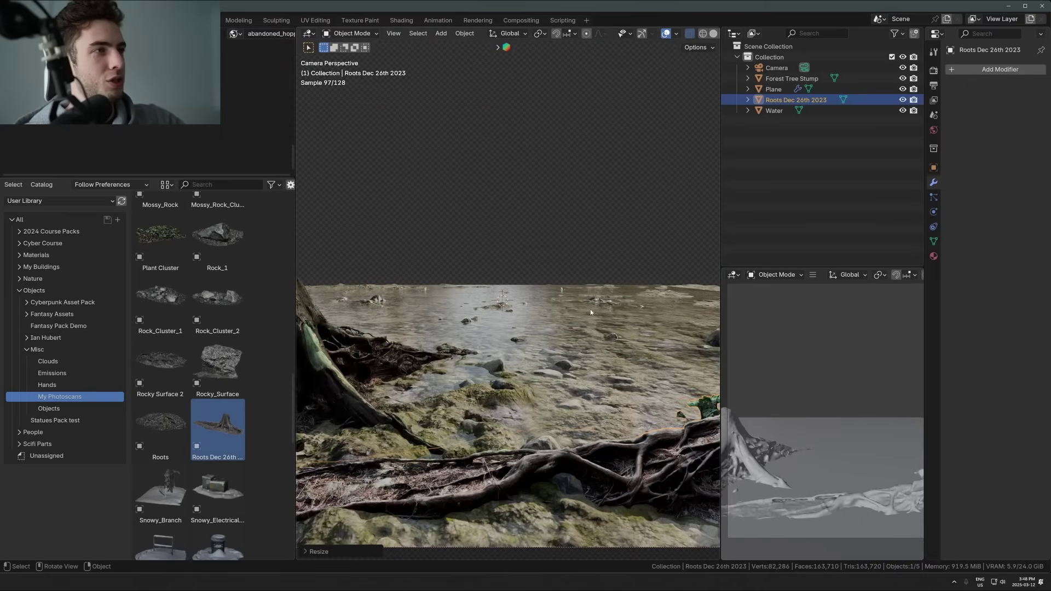
scroll(590, 312, down, 3)
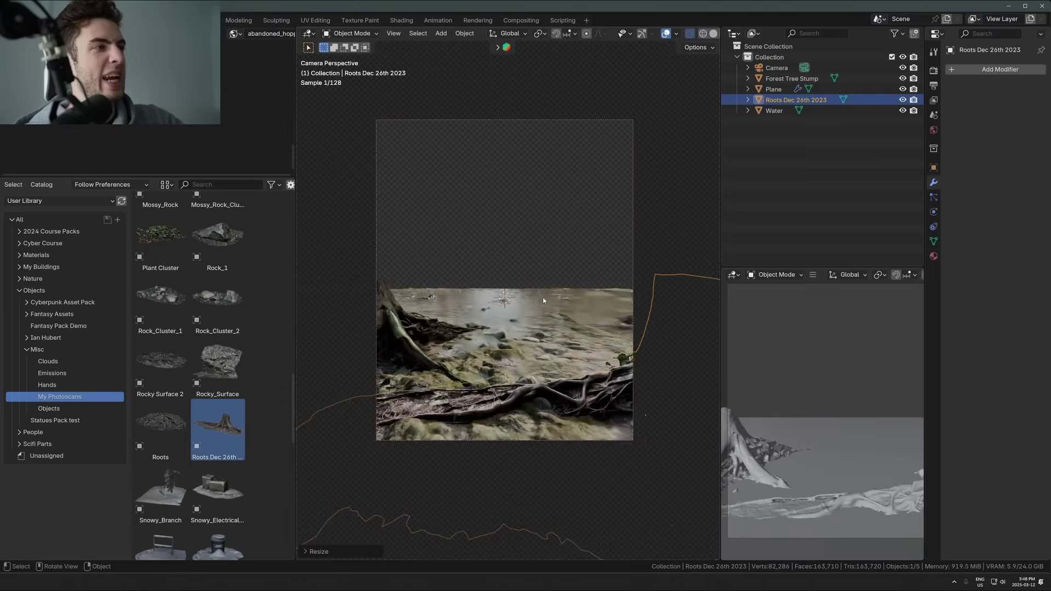
key(g)
key(shift+z)
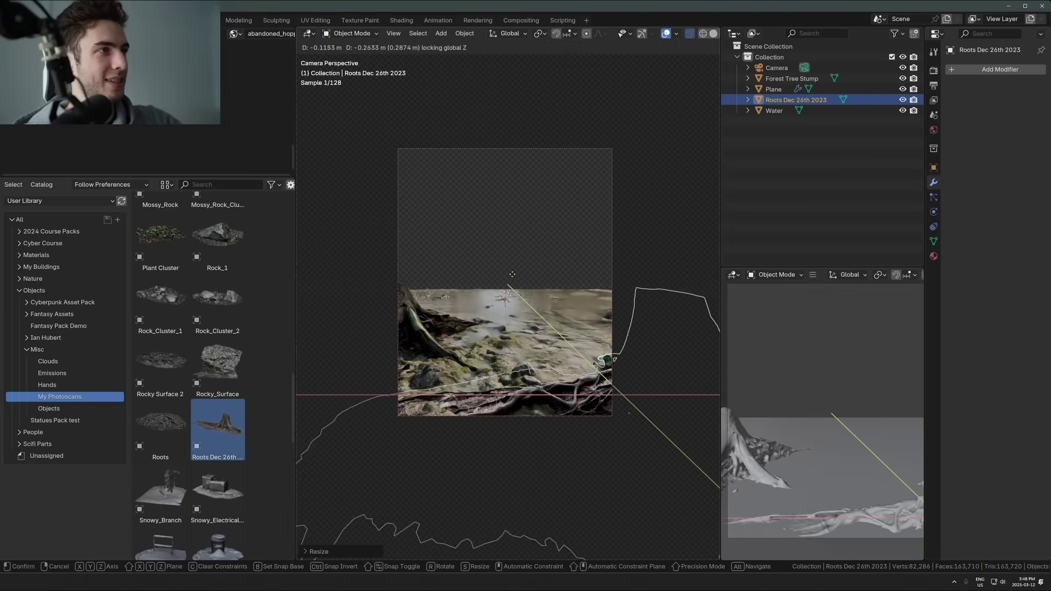
click(513, 275)
scroll(512, 274, up, 1)
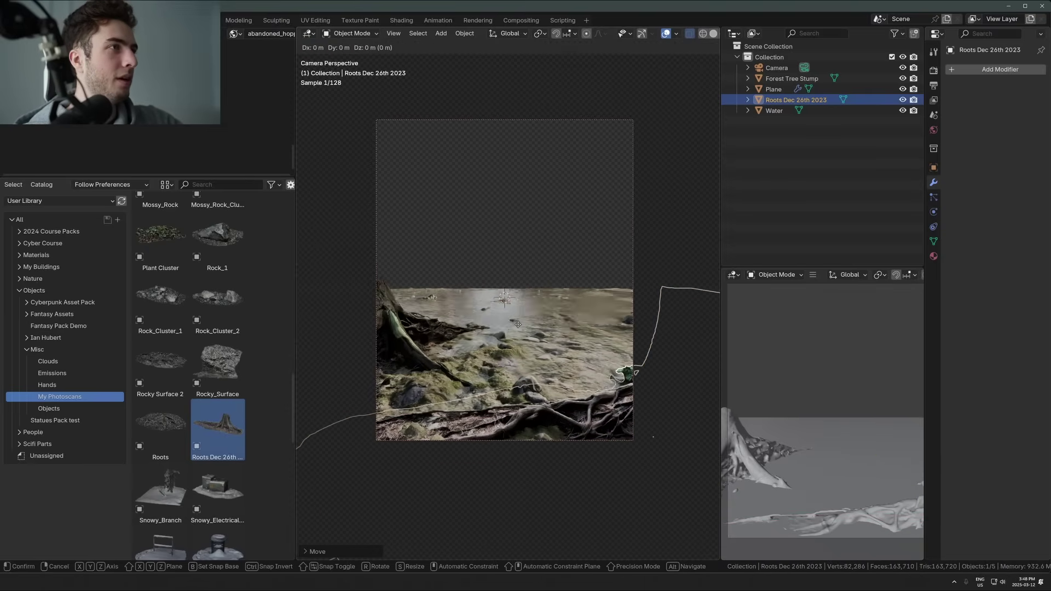
Lower the roots along Z, rotate them around global Z, and slide them to the bottom edge of the camera frame
key(g)
key(z)
click(518, 272)
key(r)
key(z)
click(540, 283)
key(g)
key(shift+z)
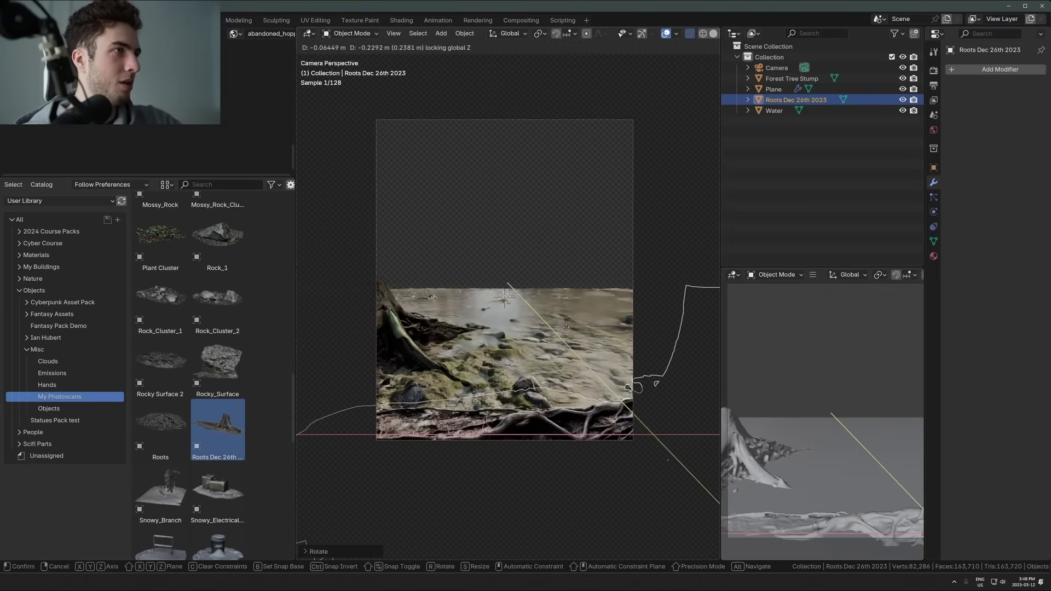
click(530, 300)
Slide the Forest Tree Stump along the ground toward the foreground roots and rotate it around the global Z axis
click(403, 346)
key(g)
key(shift+z)
click(370, 315)
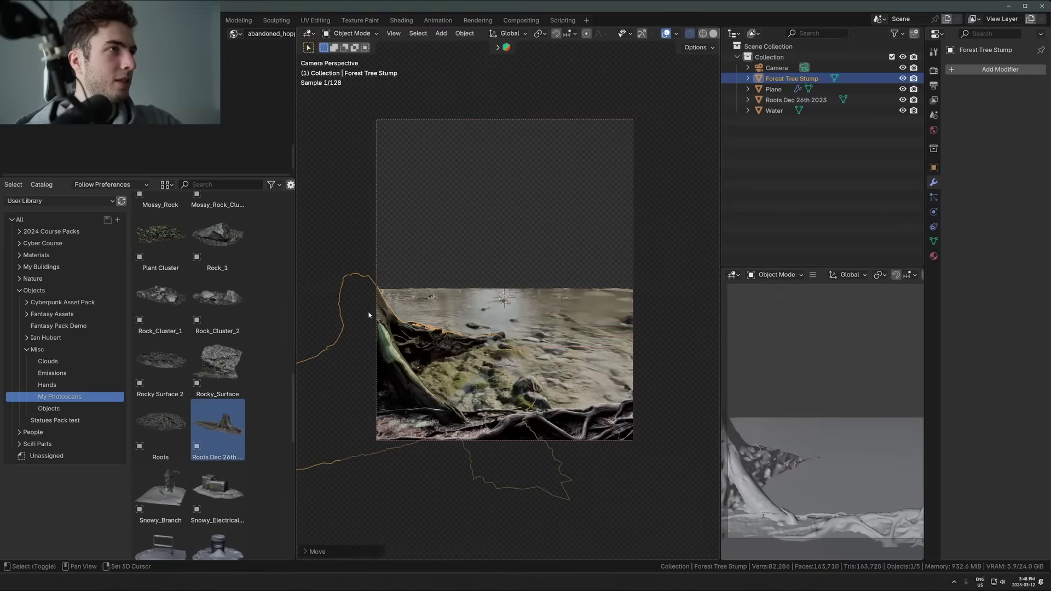
key(r)
key(z)
click(485, 292)
Fine-tune the Forest Tree Stump's position horizontally and freely so its trunk stays outside the left frame edge
key(g)
key(shift+z)
click(496, 297)
key(g)
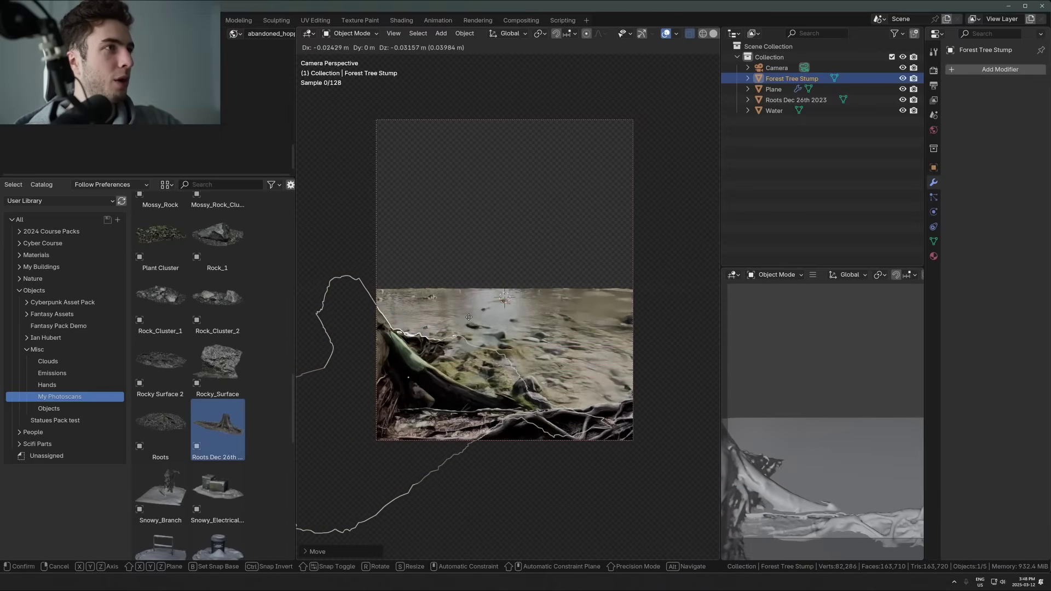
click(489, 301)
scroll(393, 374, up, 2)
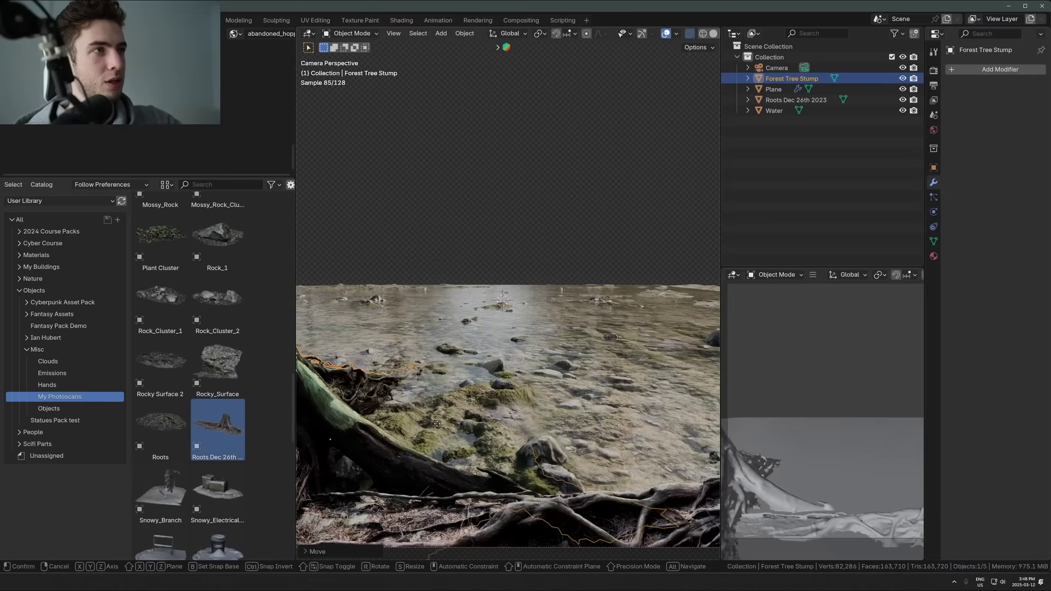
scroll(443, 420, down, 3)
Make a linked duplicate of the Forest Tree Stump in the middle of the water and rotate it around global Z
key(shift+d)
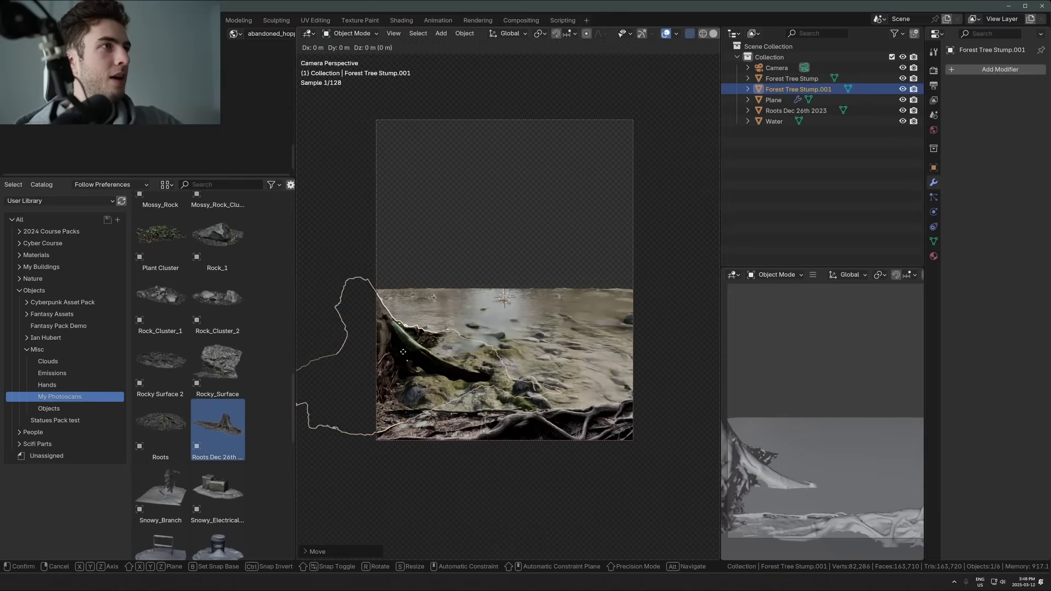
key(shift+z)
click(525, 340)
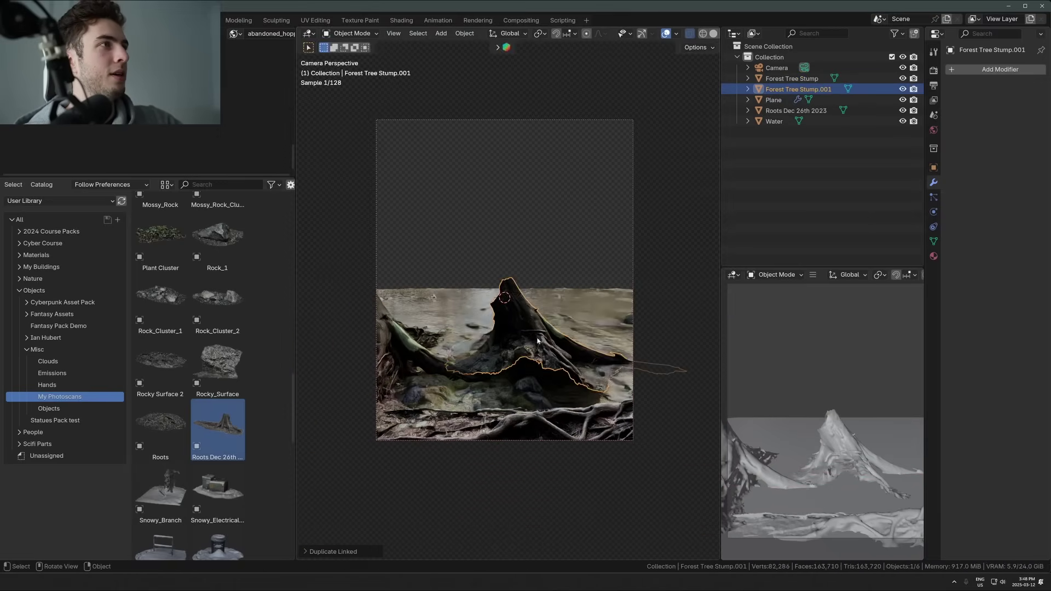
key(r)
key(z)
click(587, 353)
key(r)
key(z)
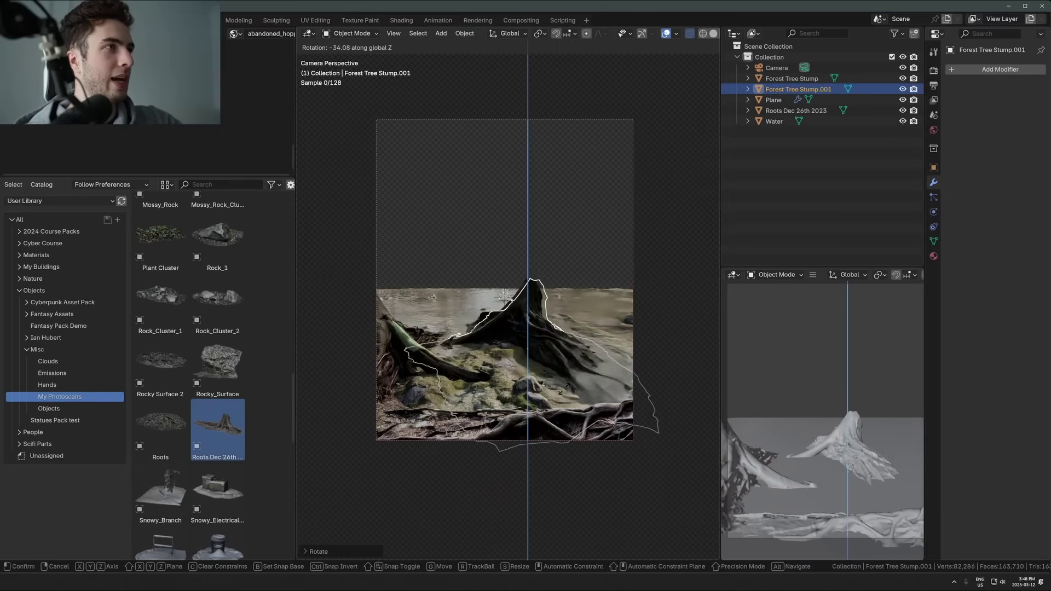
click(588, 401)
Slide the stump copy along the ground toward the right background and turn it around the global Z axis
key(g)
key(shift+z)
click(629, 380)
key(r)
key(z)
click(600, 379)
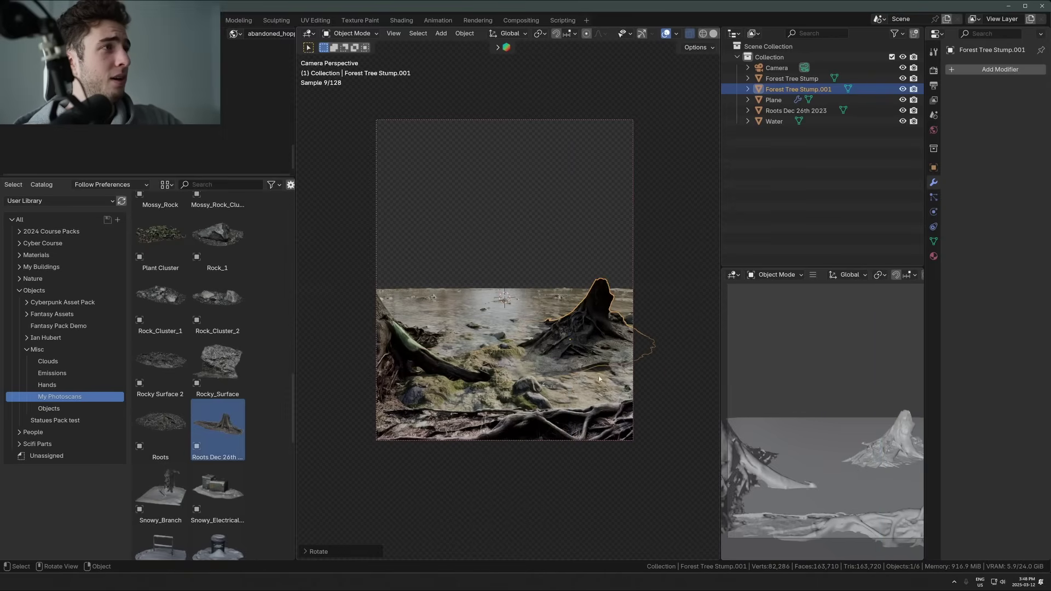
Lower the stump copy toward the right edge of the camera frame and rotate it around global Z
key(g)
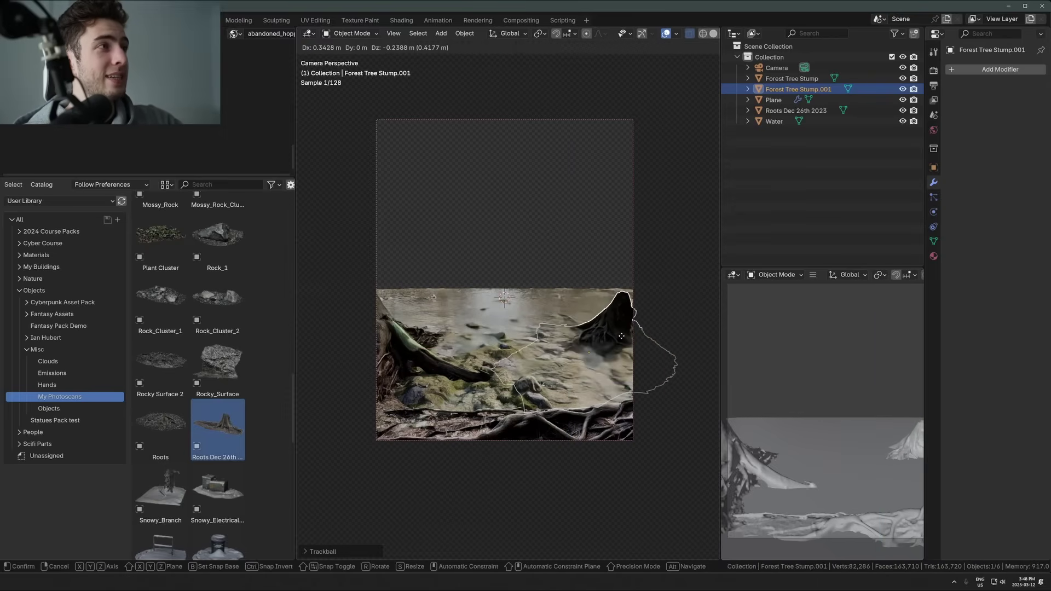
click(651, 304)
key(r)
key(z)
click(659, 312)
Adjust the right-hand stump along the ground and place another stump copy in the left background, rotated around global Z
key(g)
key(shift+z)
click(666, 291)
key(r)
key(z)
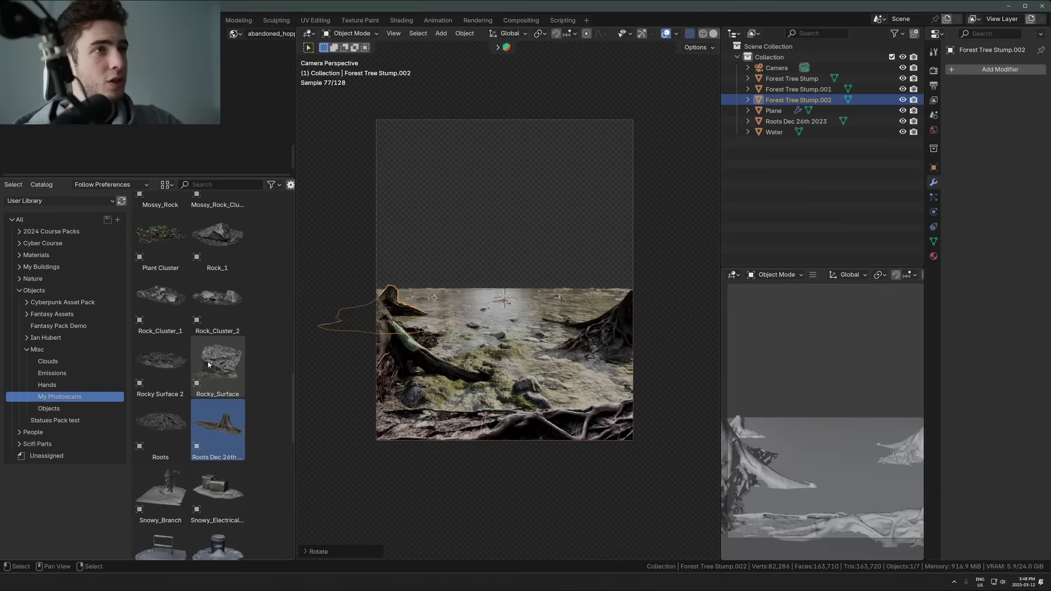
Add the Rock_Cluster_2 asset to the ground, scale it down, slide it horizontally, and rotate it around global Z
drag(217, 298, 535, 360)
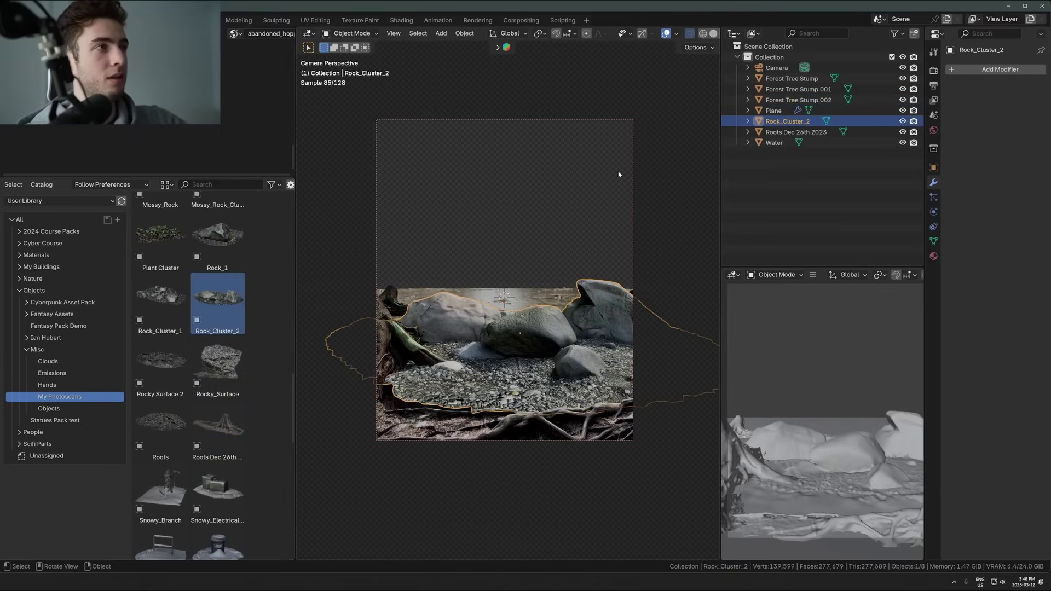
key(s)
click(576, 287)
key(g)
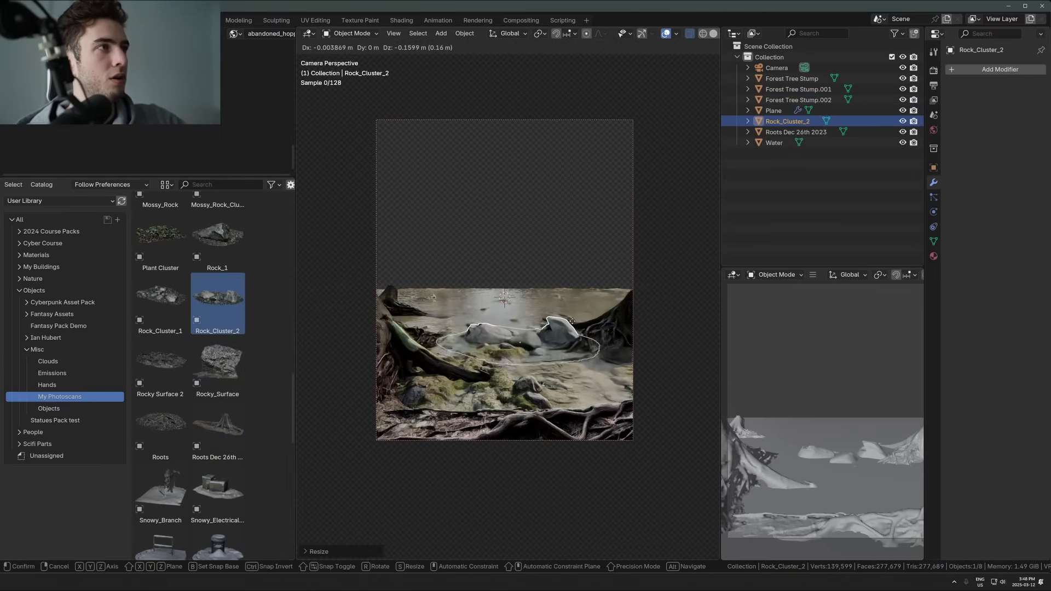
key(shift+z)
key(r)
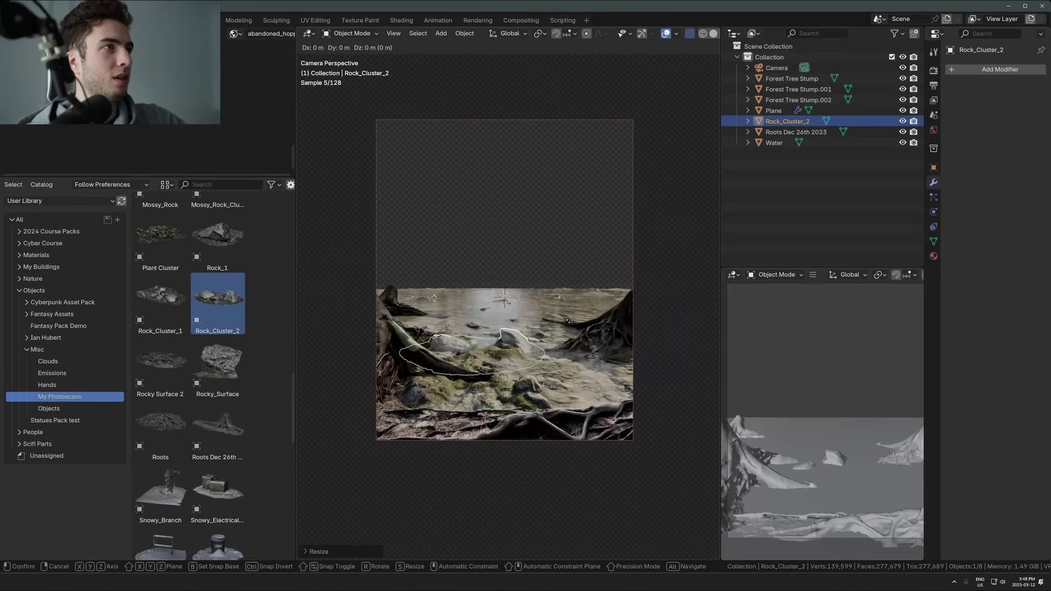
key(z)
click(356, 336)
Resize Rock_Cluster_2 and slide it along the ground to the left foreground between the stump and the roots
key(s)
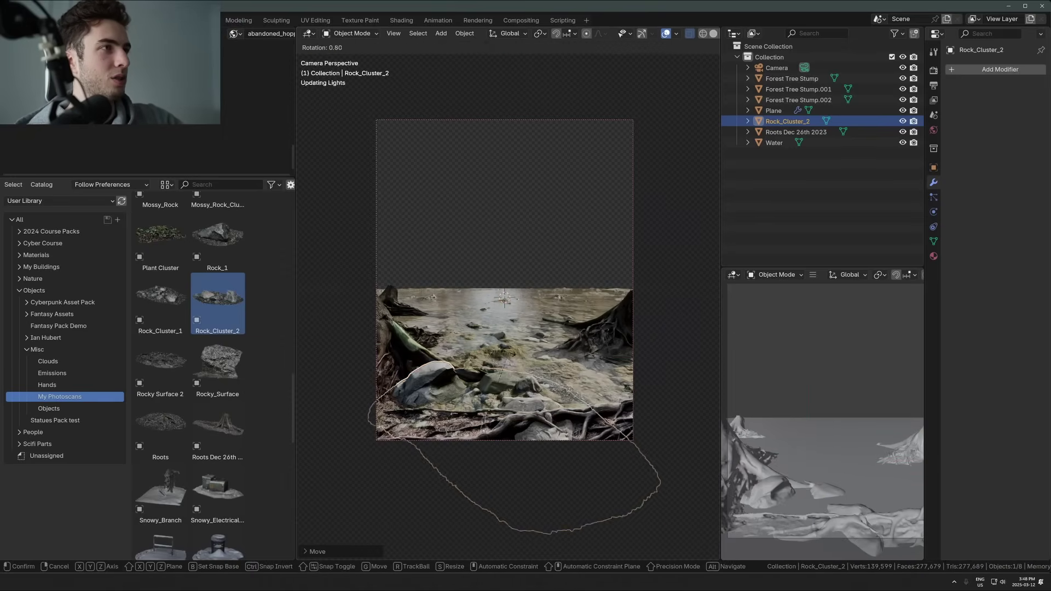
click(570, 362)
key(g)
key(shift+z)
click(542, 350)
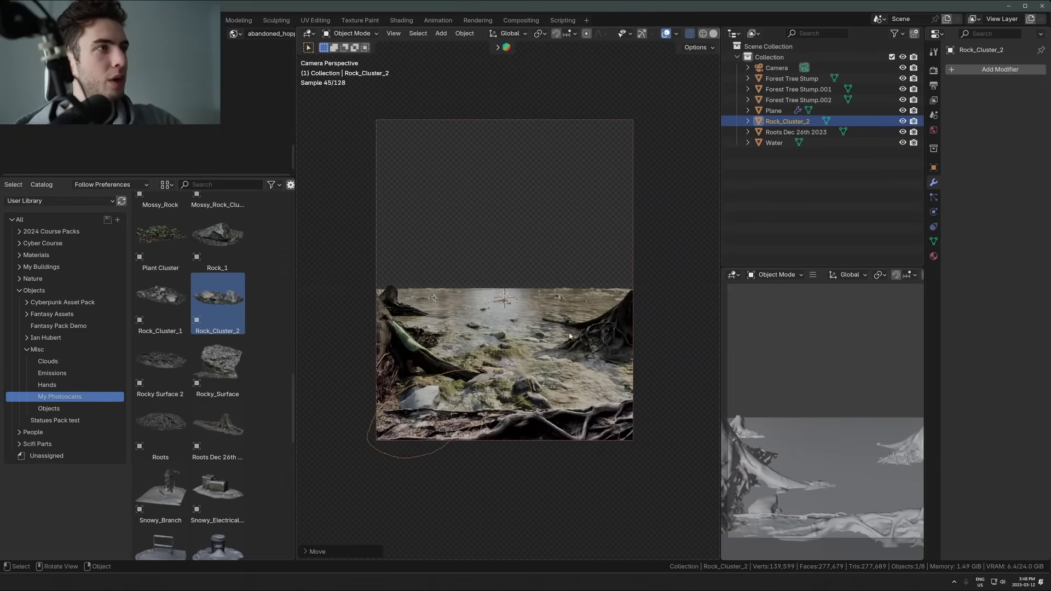
Rotate Rock_Cluster_2 around global Z, adjust its height along Z, and rescale it to fit behind the foreground roots
key(r)
key(z)
click(547, 406)
key(g)
key(z)
click(547, 406)
scroll(546, 406, up, 2)
key(s)
click(577, 394)
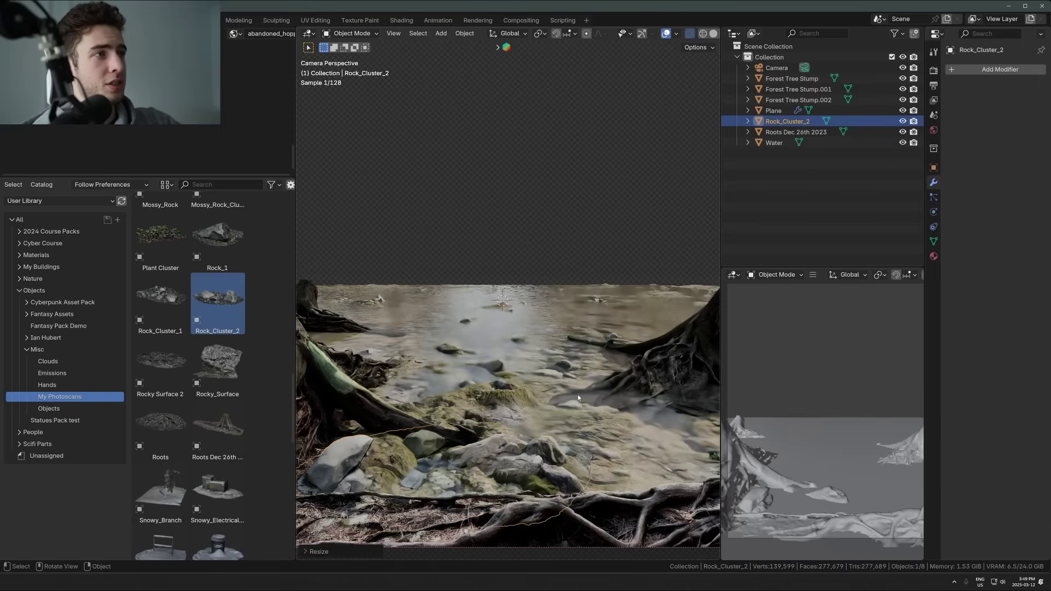
Slide Rock_Cluster_2 sideways along the ground behind the foreground roots and deselect it
key(g)
key(shift+z)
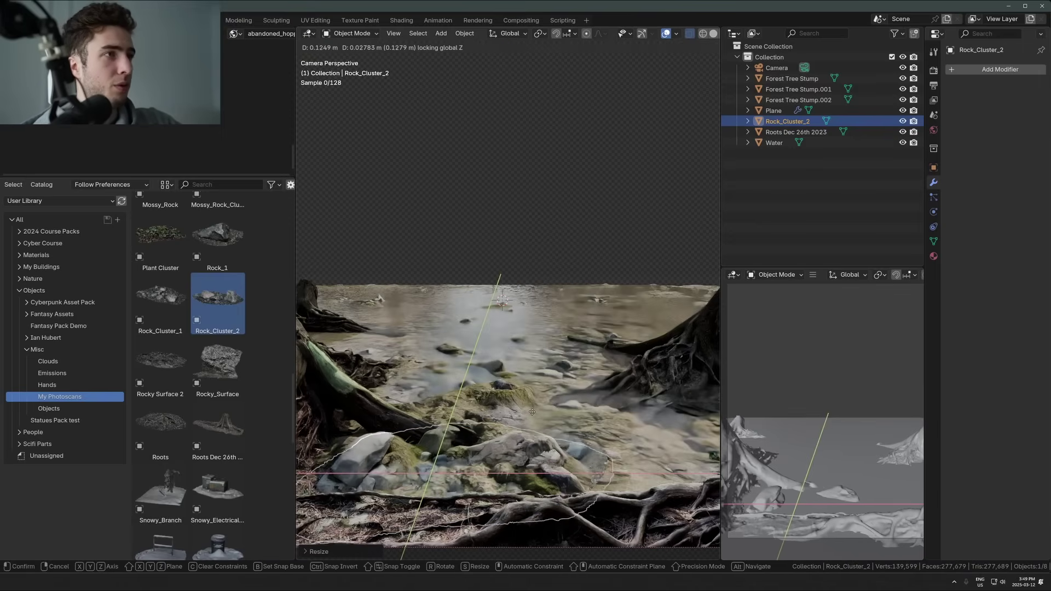
click(561, 410)
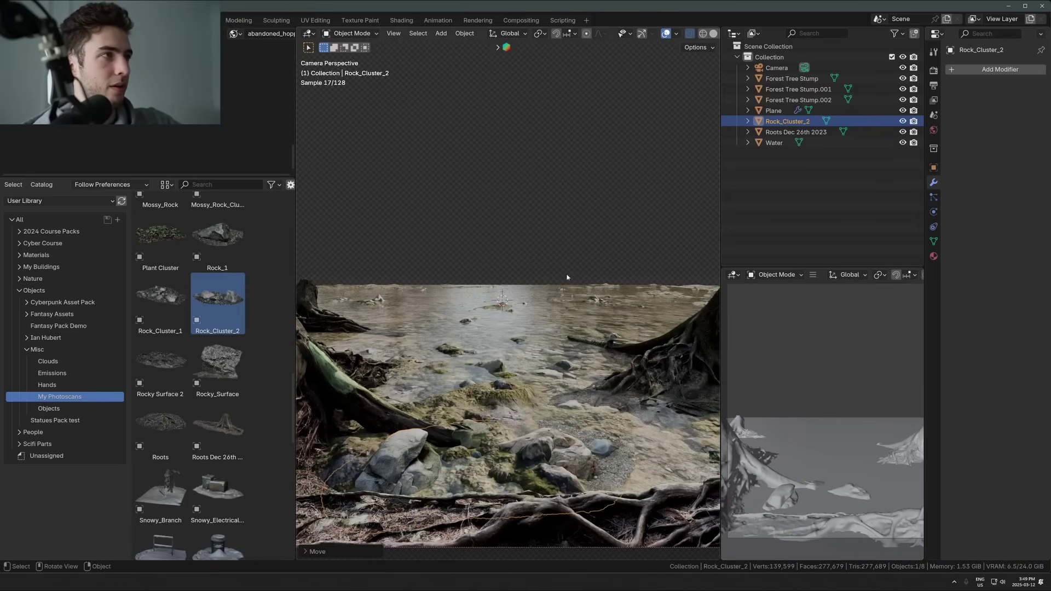
click(568, 277)
scroll(564, 276, down, 1)
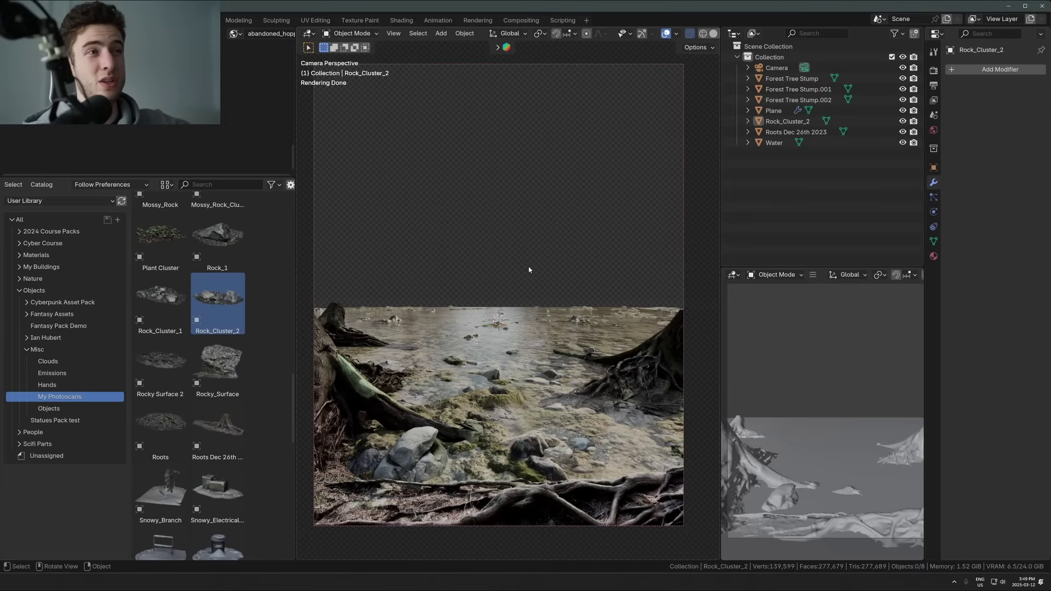
Add a cube mesh, scale it down, and slide it along the ground to the area behind the foreground roots
key(shift+a)
mouse_move(416, 351)
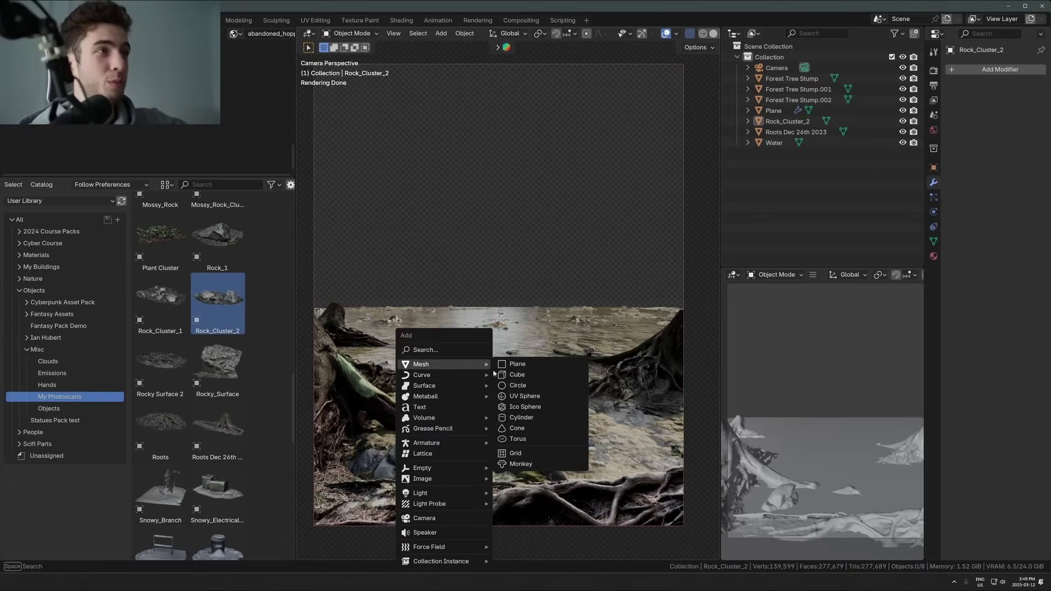
click(525, 377)
key(s)
click(546, 272)
key(g)
key(shift+z)
click(577, 415)
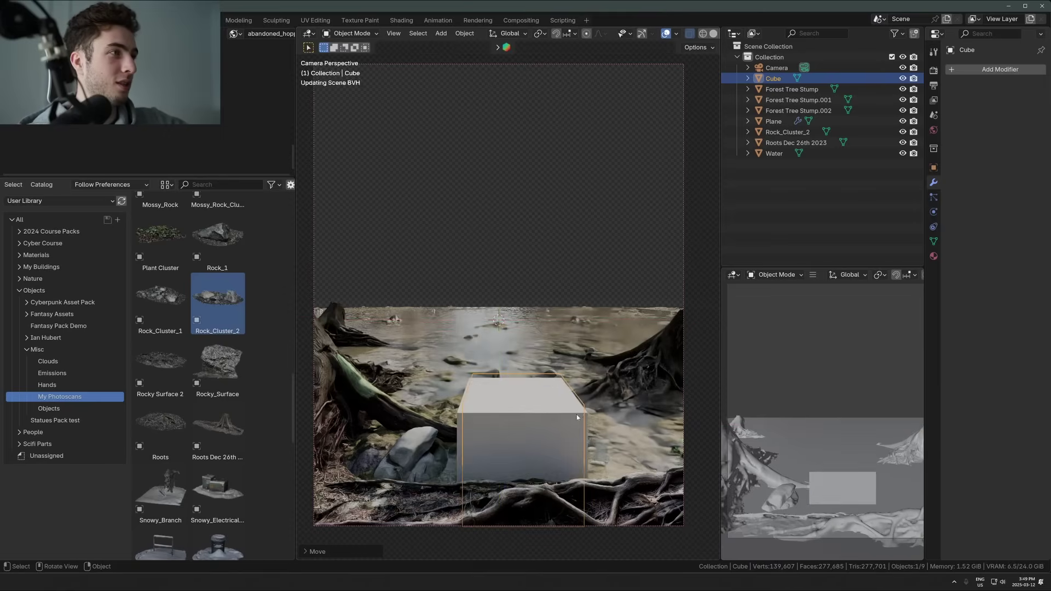
Shrink the cube further and slide it horizontally to the right of the rock cluster
key(s)
click(588, 385)
key(g)
key(shift+z)
click(627, 393)
Tilt the cube with a trackball rotation and move it farther right behind the foreground roots
key(r)
key(r)
click(585, 364)
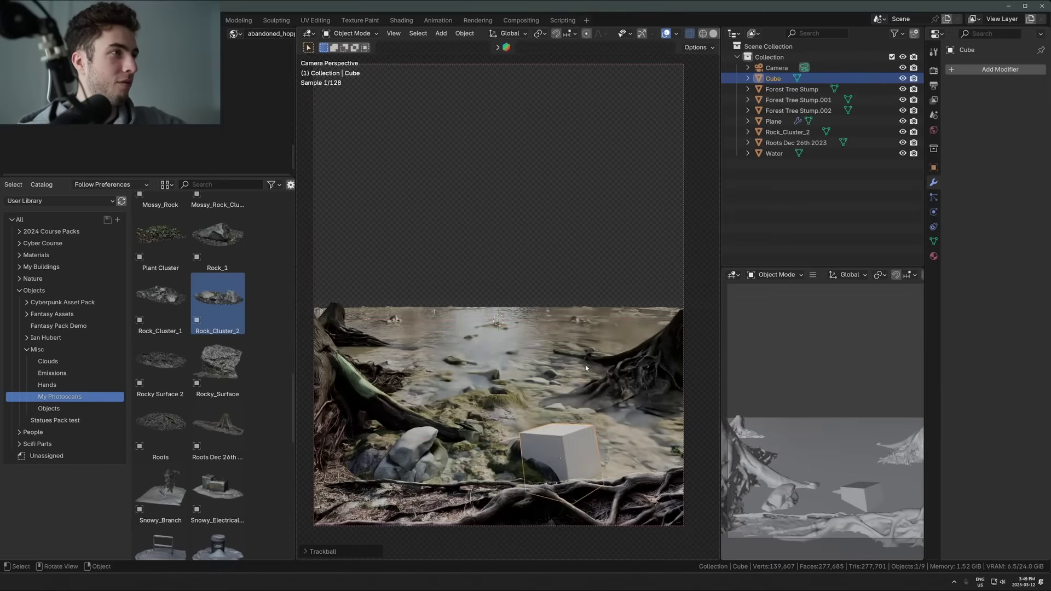
key(g)
click(625, 382)
Duplicate the cube into the near-left foreground along the ground, and place a tilted linked copy beside the left tree root
key(shift+d)
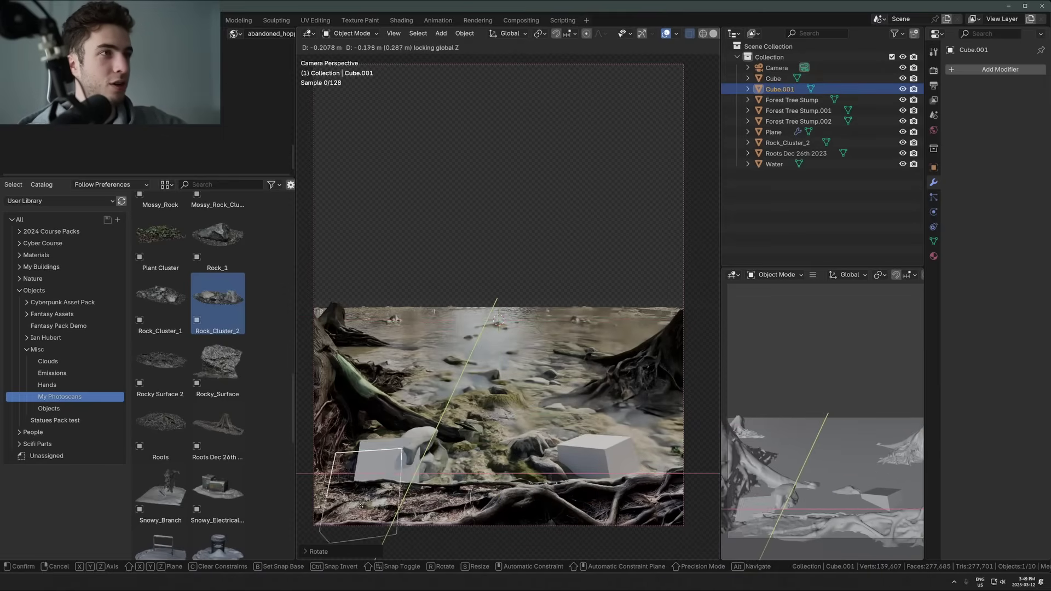
click(362, 493)
key(alt+d)
click(441, 388)
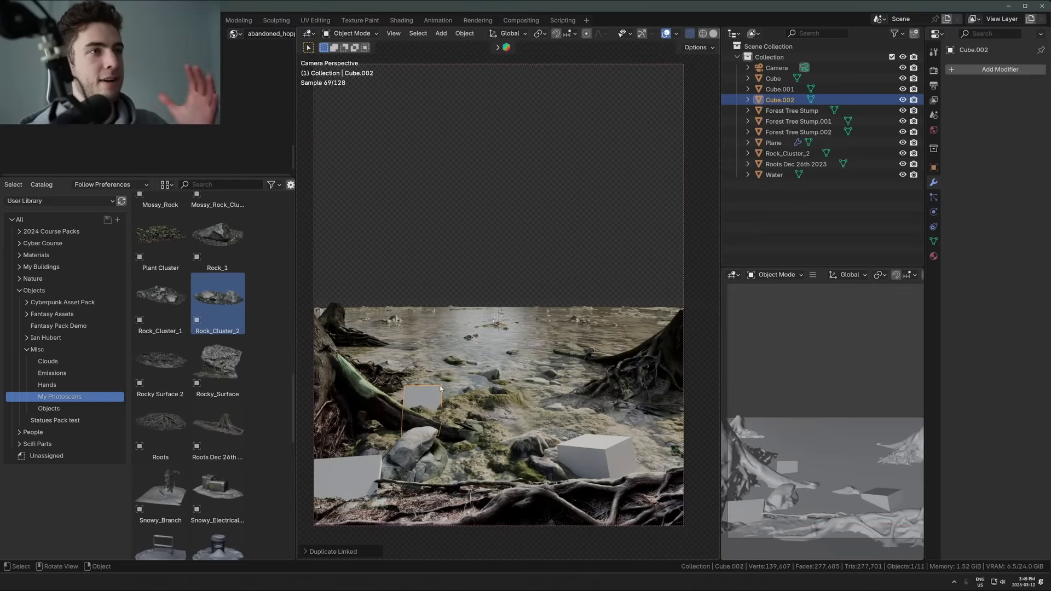
click(431, 380)
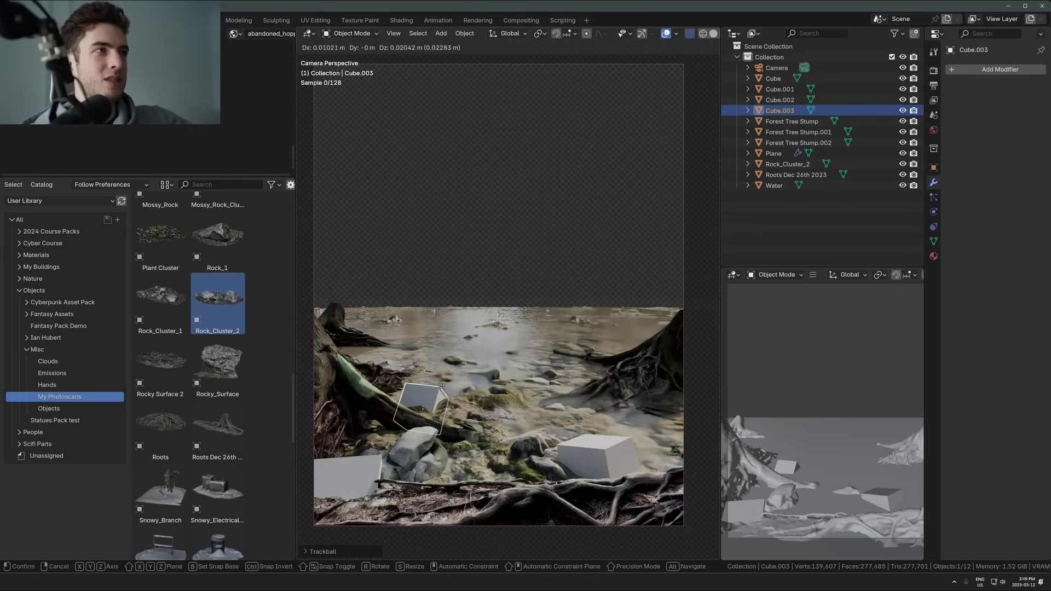
Scale a further copy of the cube up to a large block and rotate it about the global Z axis
key(s)
key(x)
click(561, 207)
key(r)
key(z)
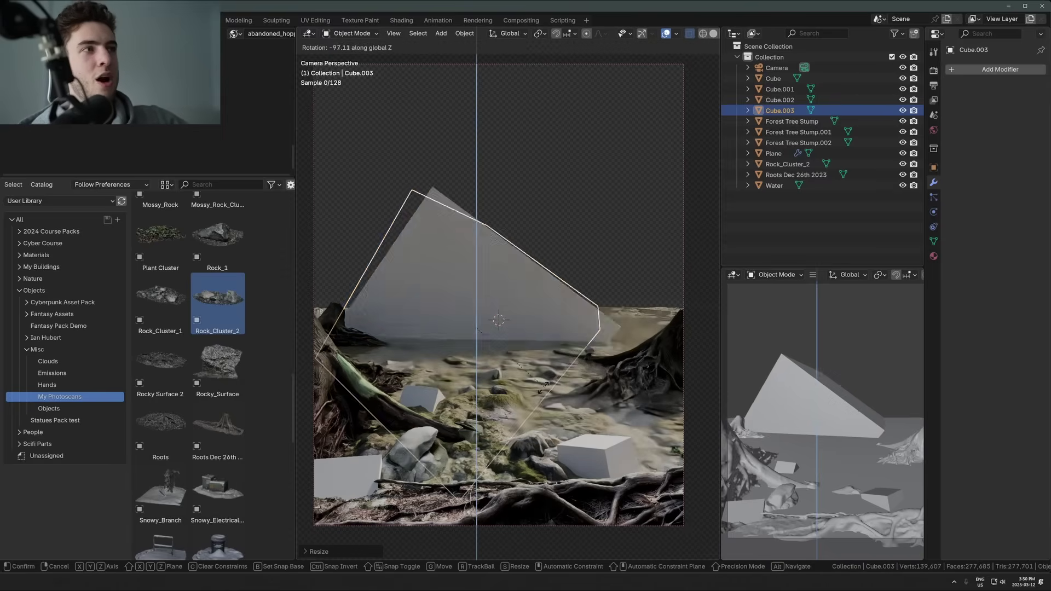
click(555, 375)
Move the large cube along the ground behind the stream and tilt it with a trackball rotation
key(g)
key(shift+z)
click(600, 365)
key(r)
key(r)
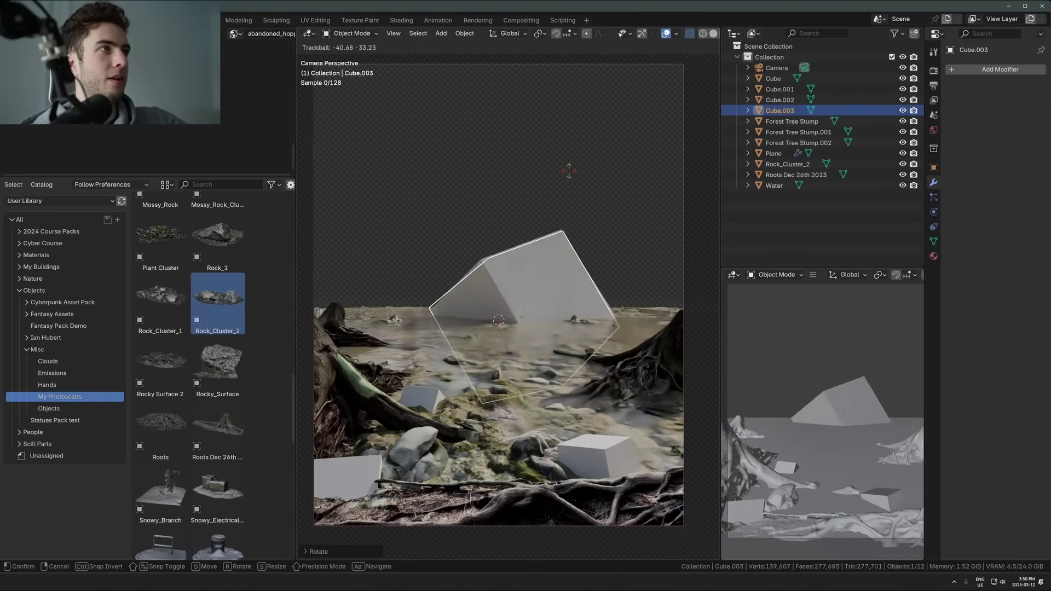
click(573, 210)
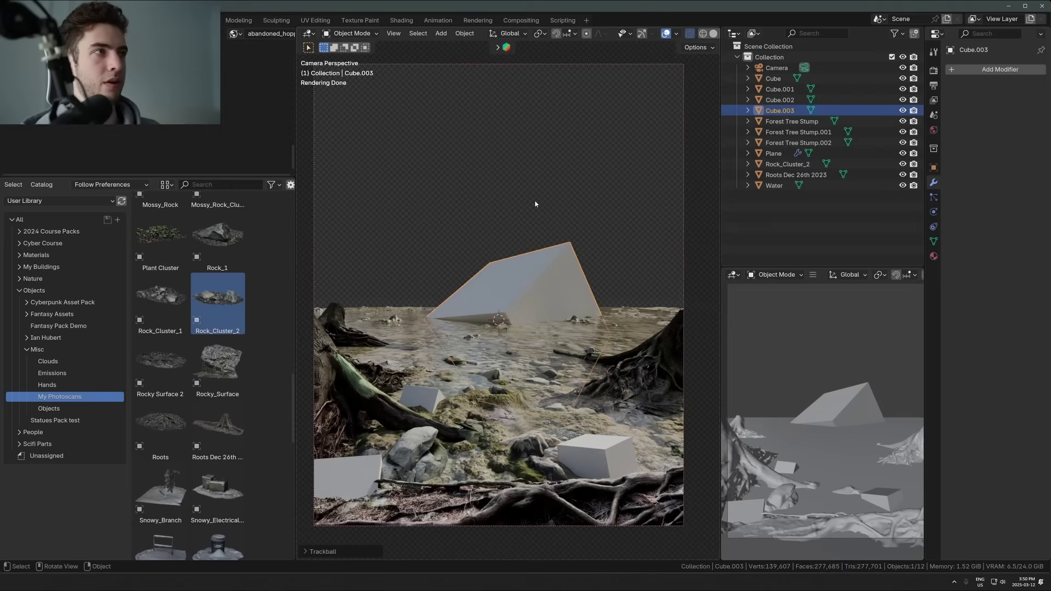
scroll(474, 374, up, 2)
scroll(481, 377, down, 2)
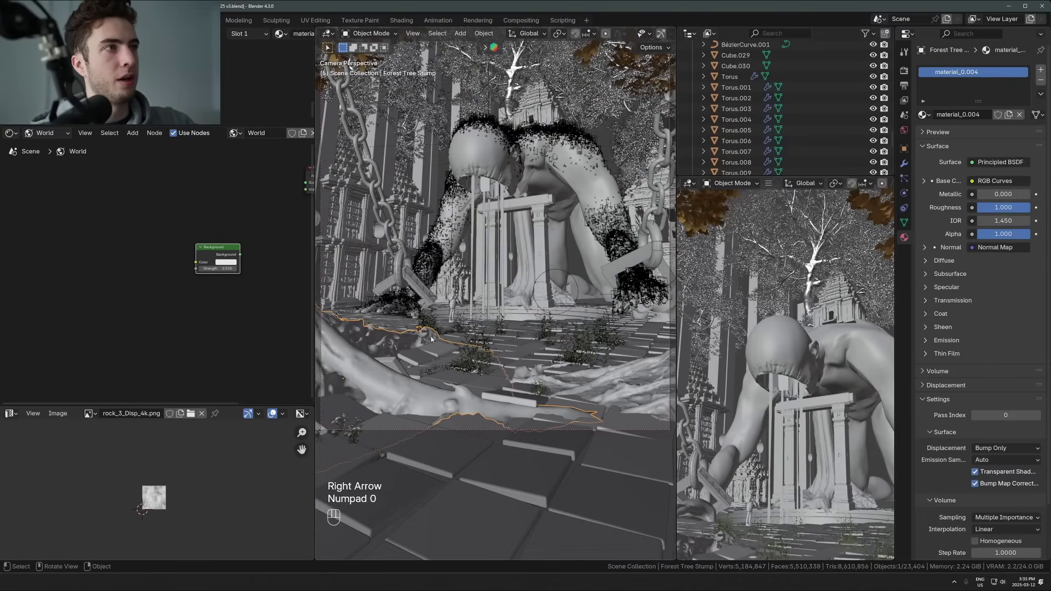
Examine the foreground tree stump and the loose floor slabs around it in the finished temple scene
middle_drag(460, 378, 475, 387)
key(g)
key(Escape)
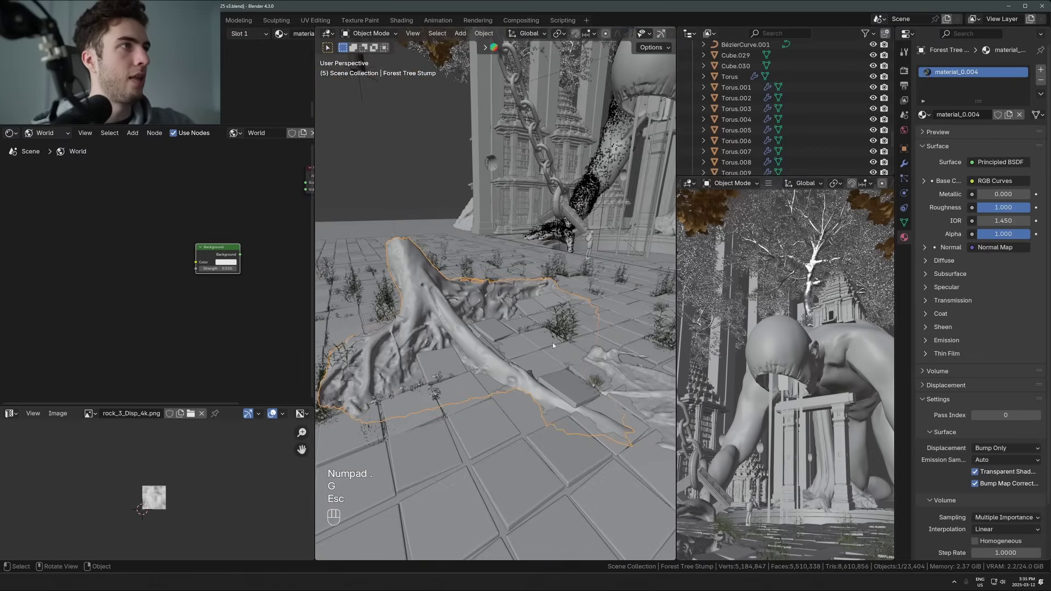
click(572, 389)
shift+middle_drag(572, 390, 515, 378)
scroll(515, 379, up, 4)
key(g)
key(Escape)
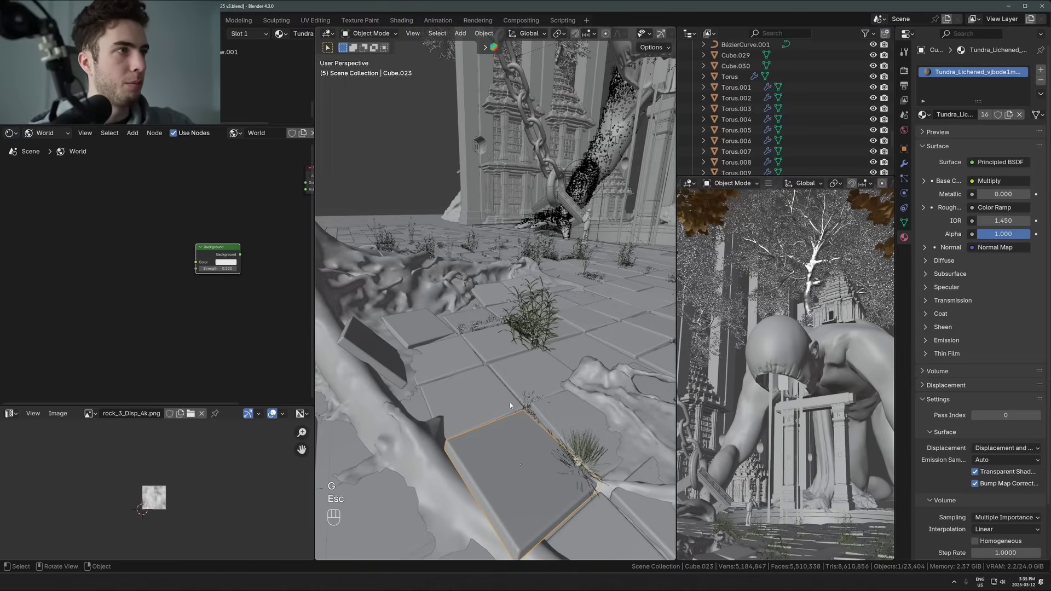
shift+middle_drag(394, 366, 490, 408)
click(475, 399)
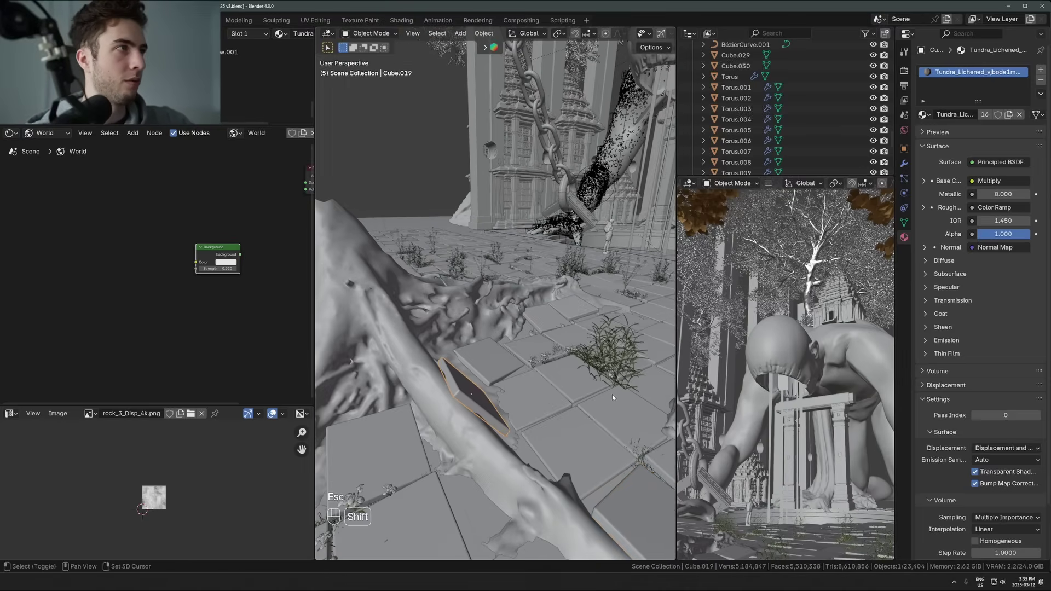
shift+middle_drag(613, 398, 444, 400)
click(515, 419)
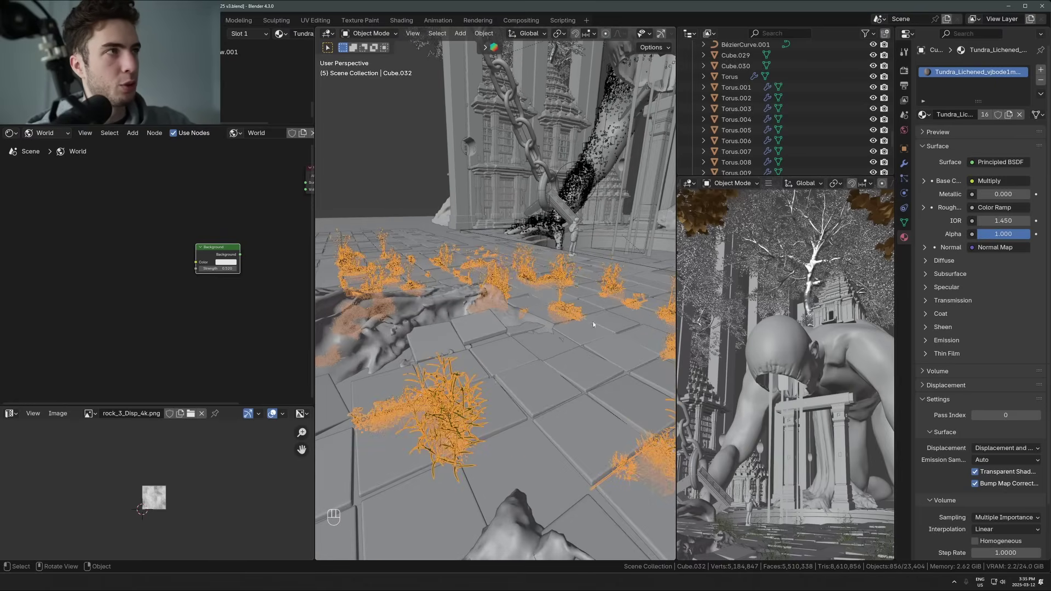
Examine the scattered plants across the tiled floor from above and from near ground level
middle_drag(593, 325, 527, 291)
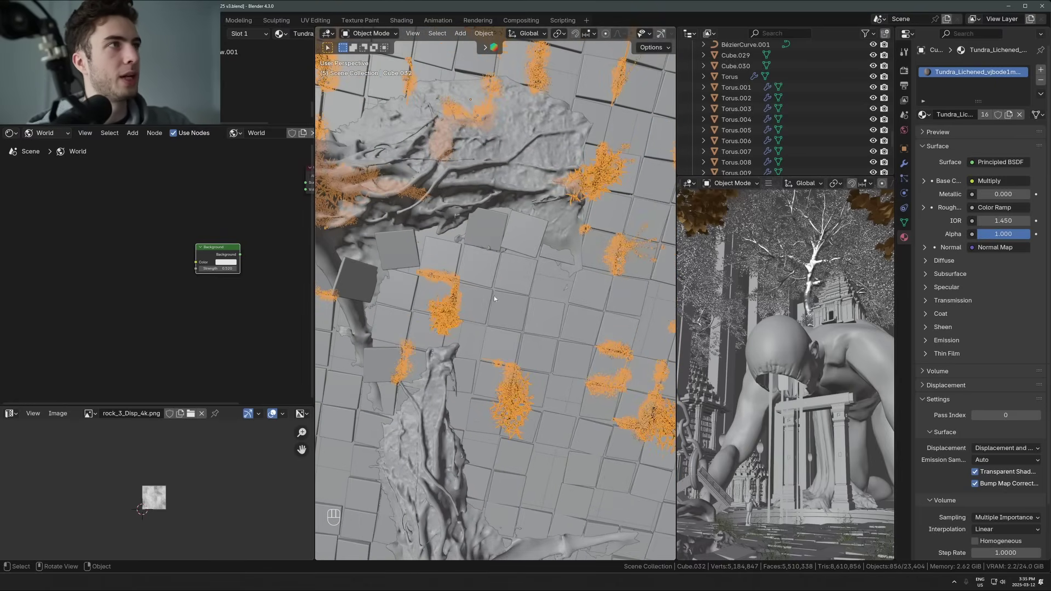
scroll(558, 359, down, 5)
shift+middle_drag(546, 347, 487, 294)
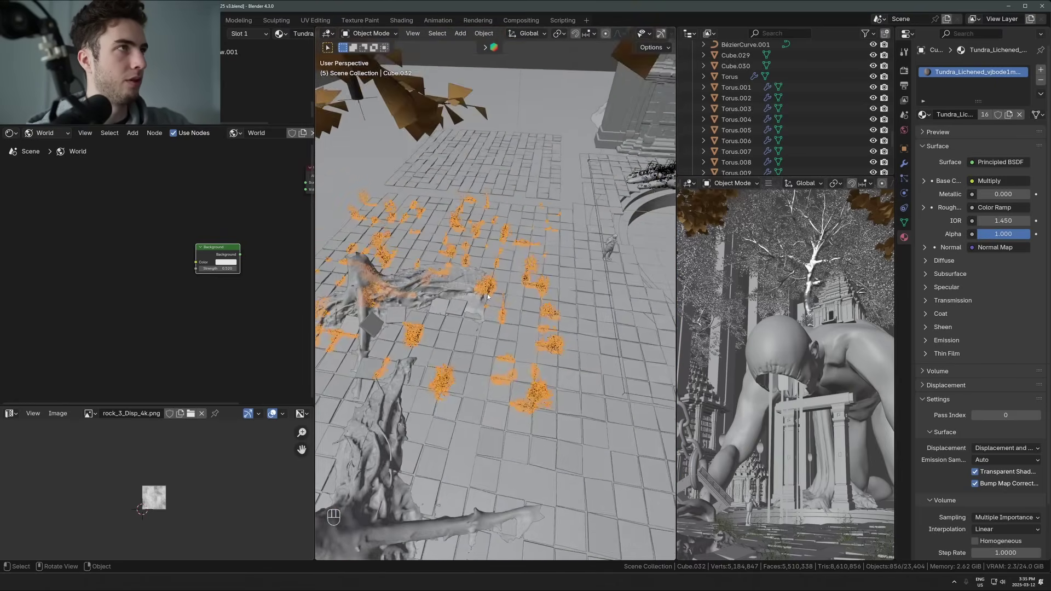
scroll(488, 293, up, 3)
middle_drag(423, 357, 546, 313)
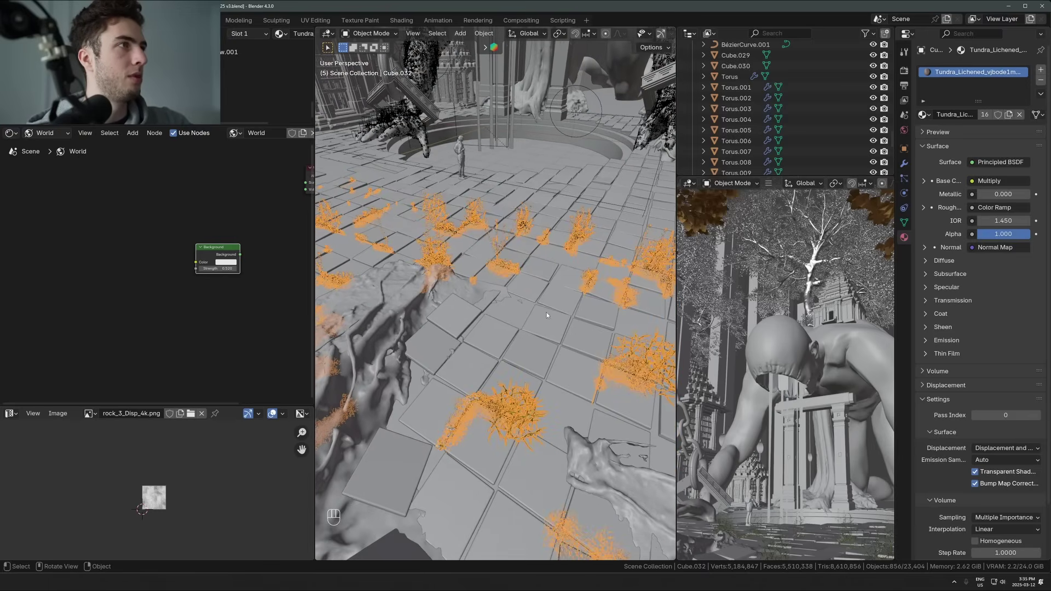
Check the ground plane beneath the tiles in Edit Mode, and inspect the floor in the rendered camera view
click(547, 313)
key(Tab)
key(Tab)
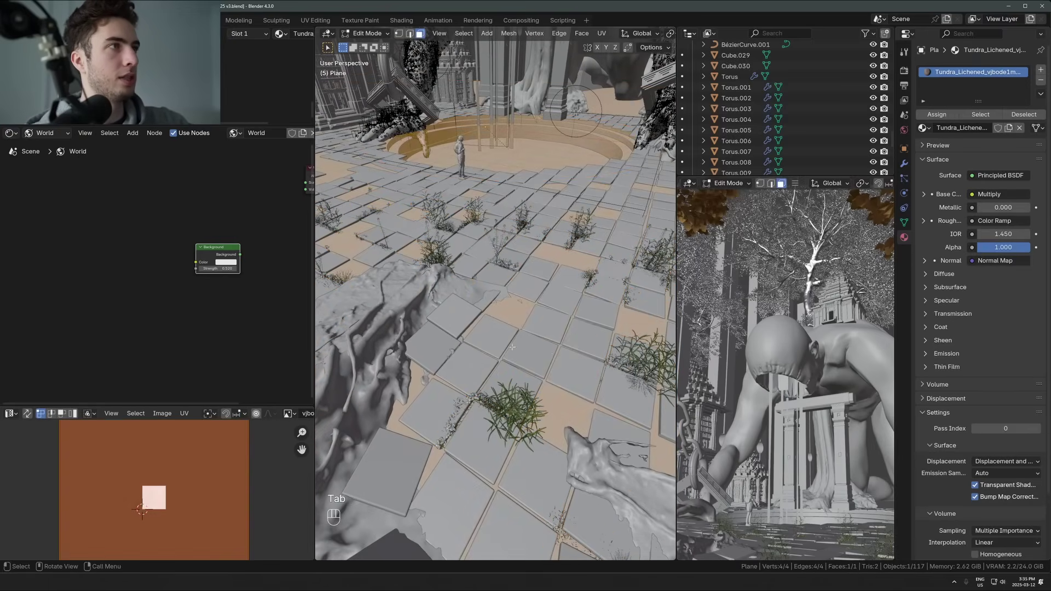
shift+middle_drag(769, 486, 771, 440)
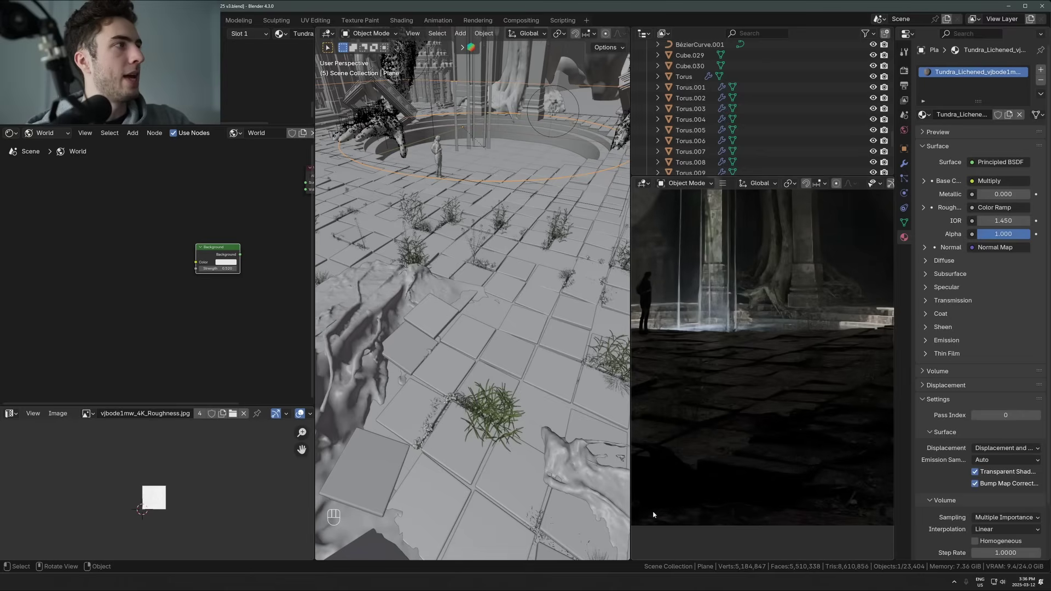
scroll(742, 363, down, 3)
shift+middle_drag(743, 366, 753, 478)
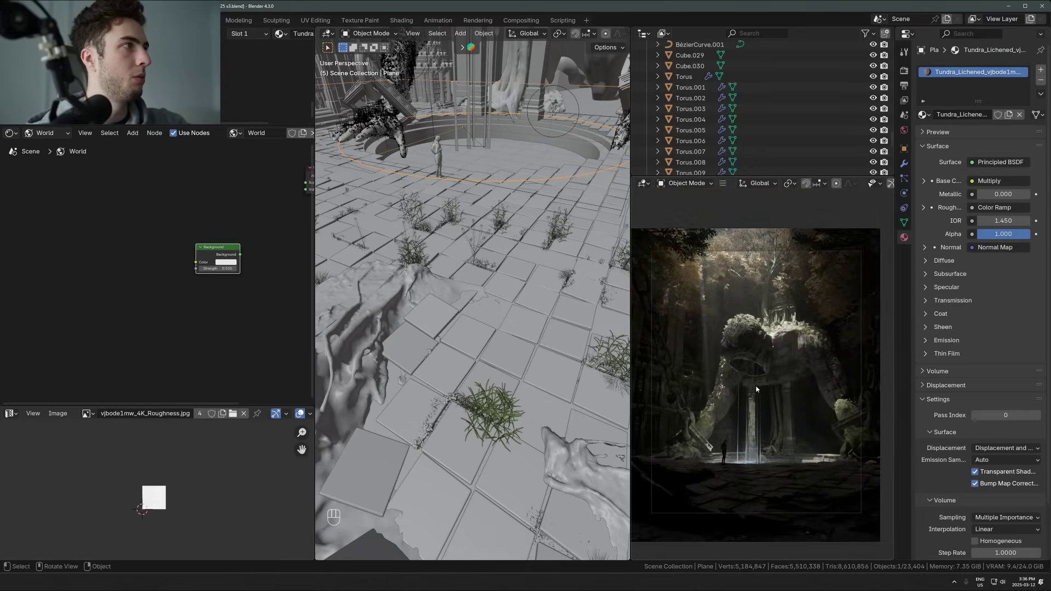
scroll(781, 364, down, 2)
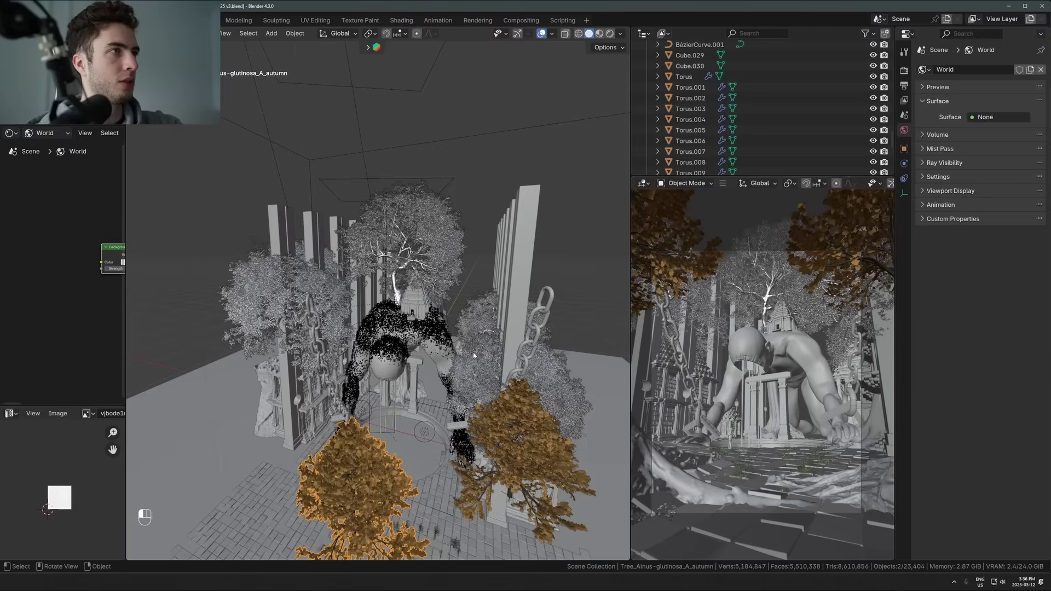
Look through the scene camera and select the trees around and behind the statue one after another to inspect their placement
key(KP_0)
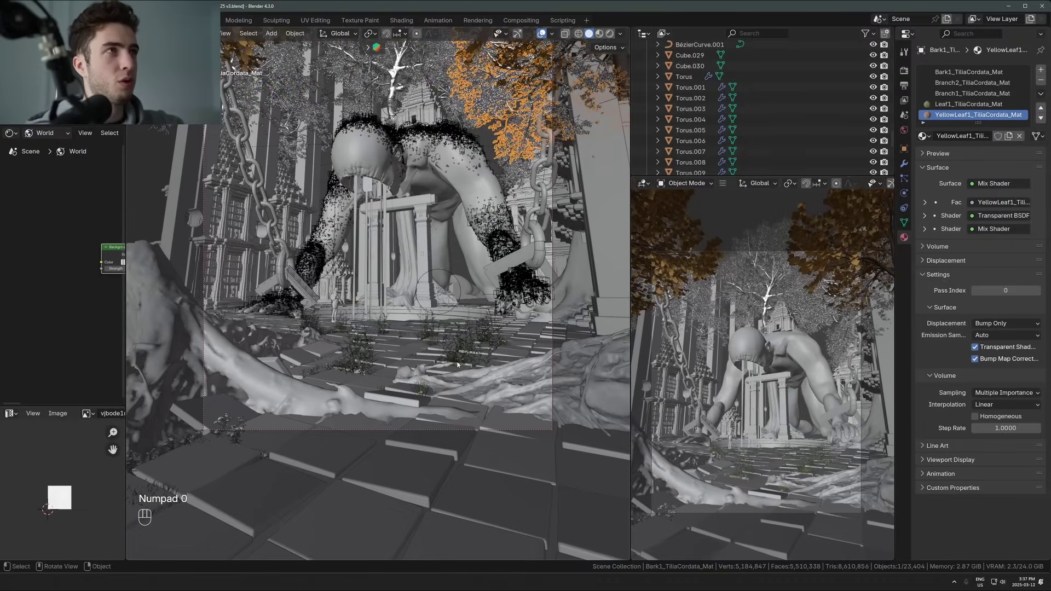
shift+middle_drag(458, 365, 484, 474)
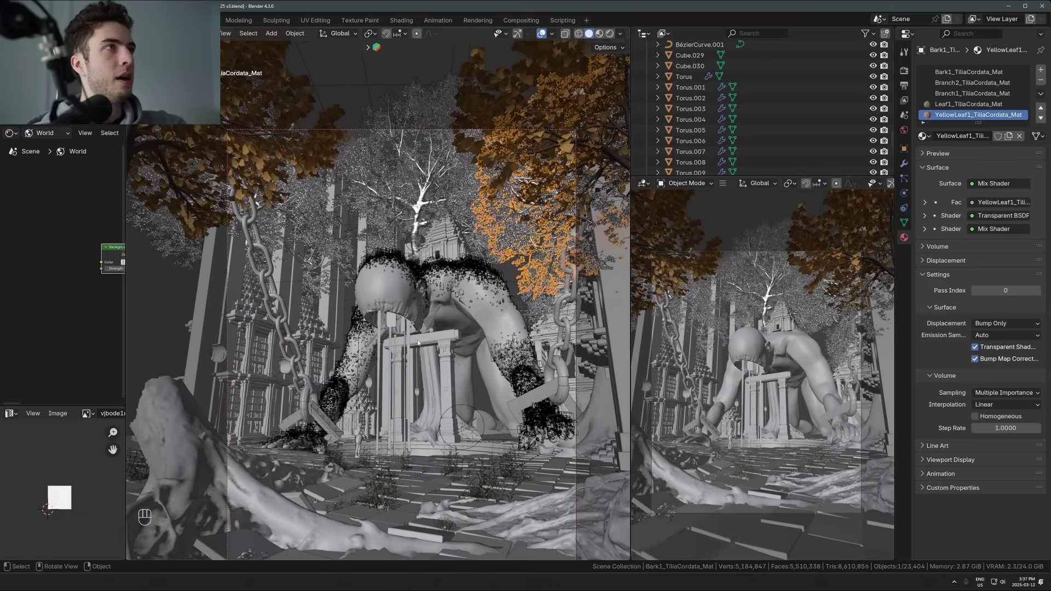
click(469, 180)
click(463, 175)
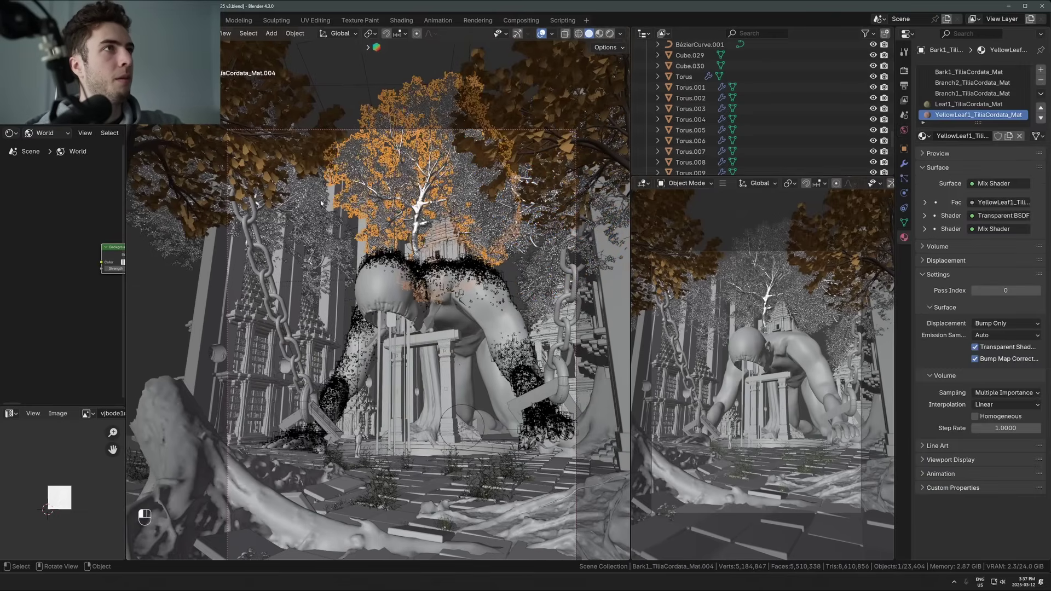
click(319, 244)
click(339, 250)
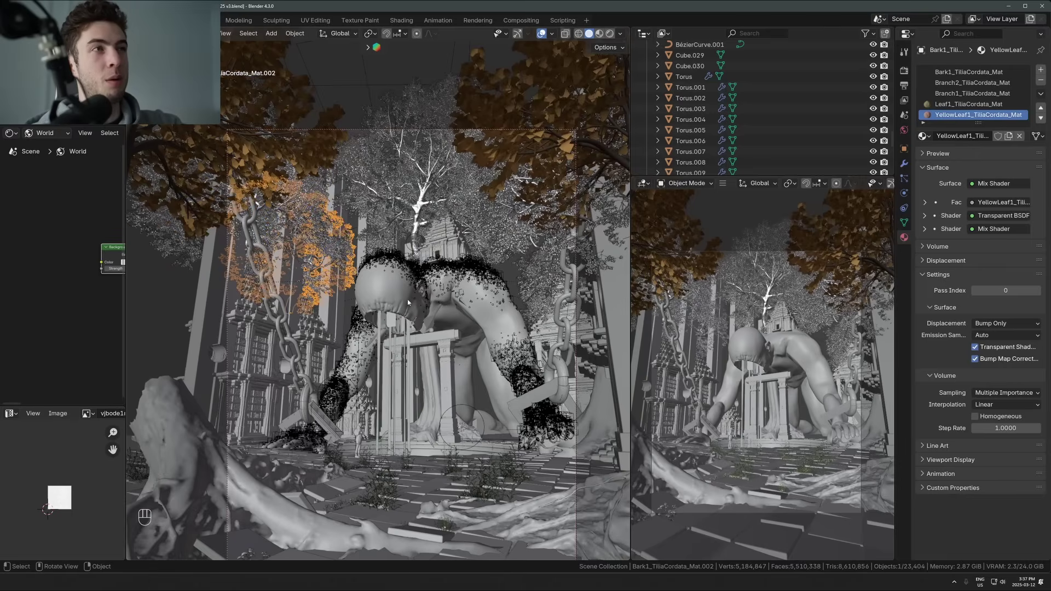
click(558, 263)
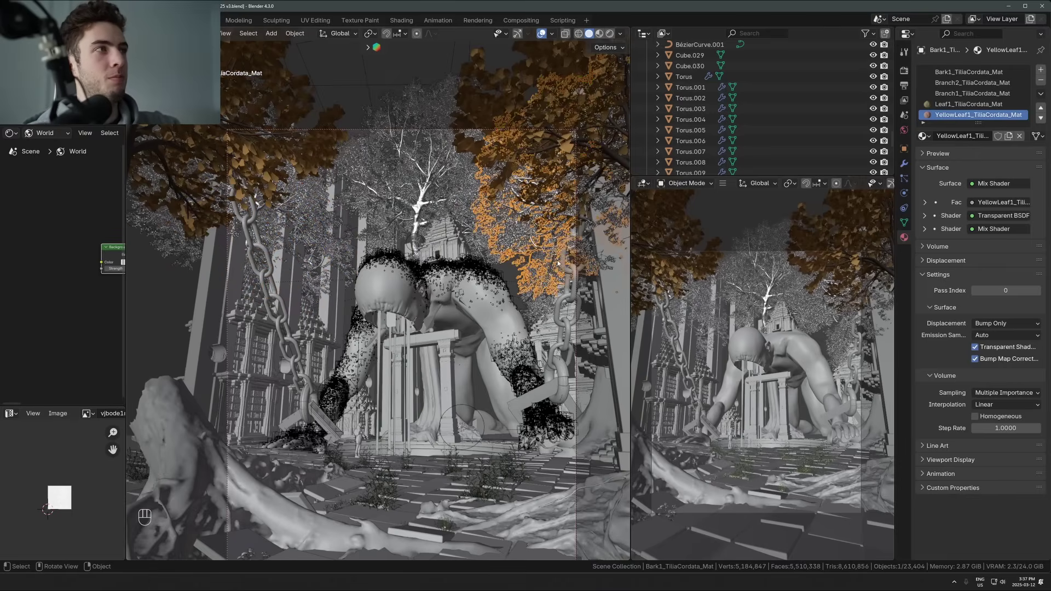
click(534, 308)
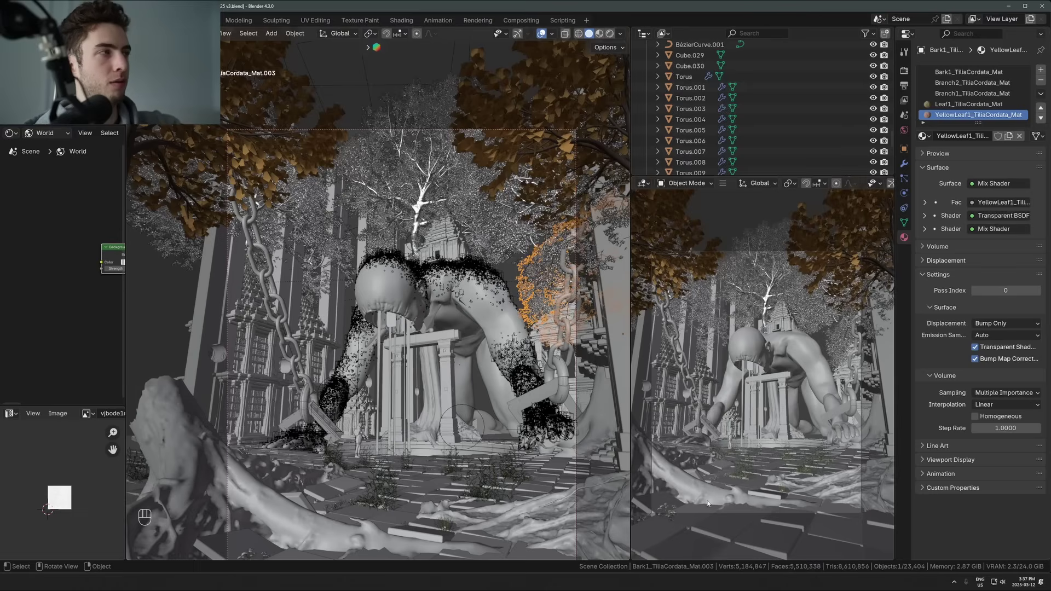
Set the camera viewport to rendered shading, select the statue's body with its scatter, and inspect the foliage on its head and back
key(z)
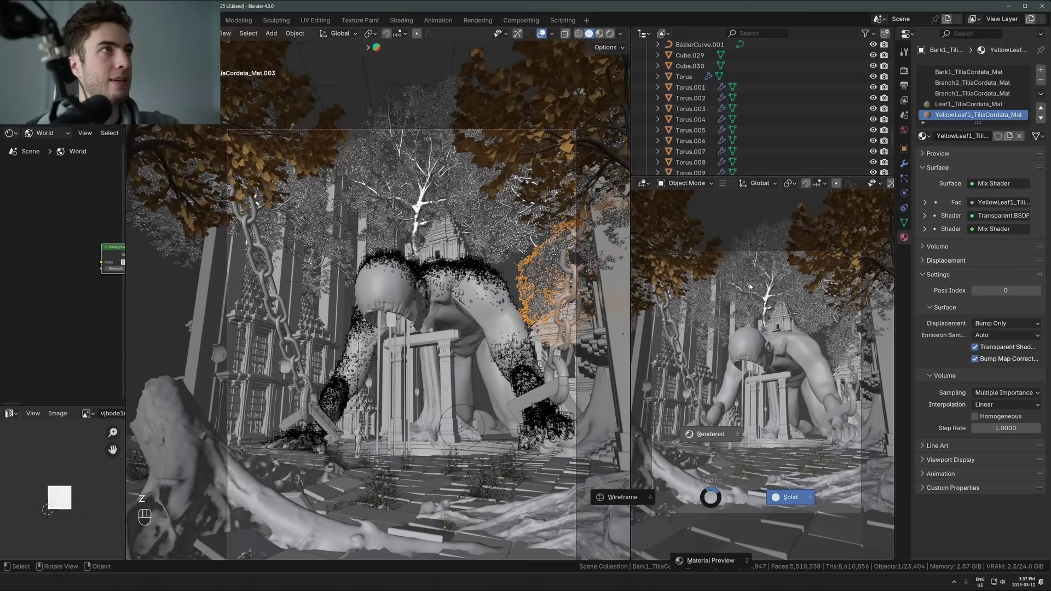
click(781, 374)
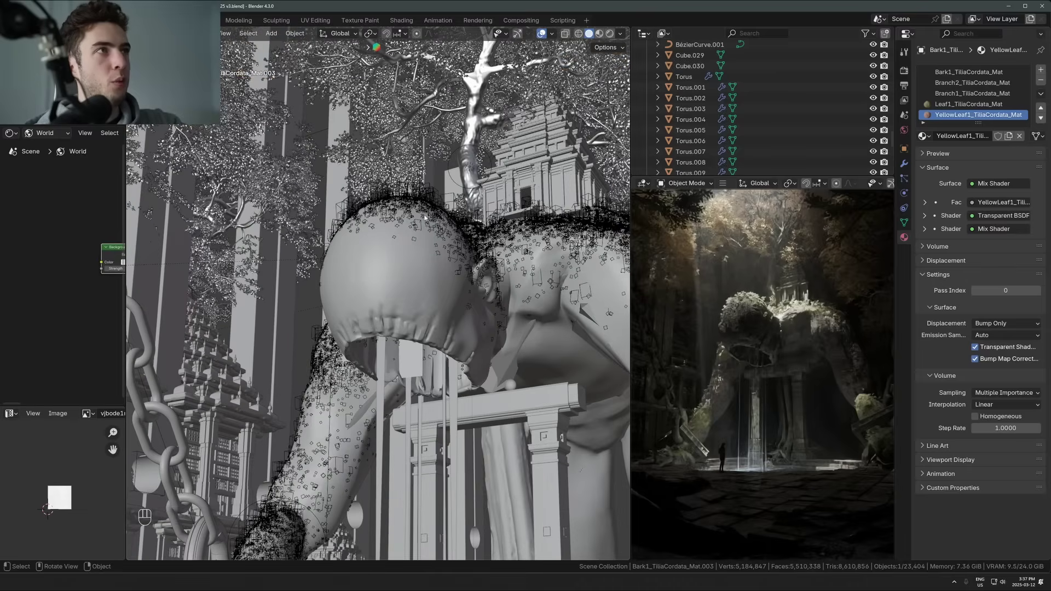
click(422, 325)
shift+middle_drag(421, 325, 458, 227)
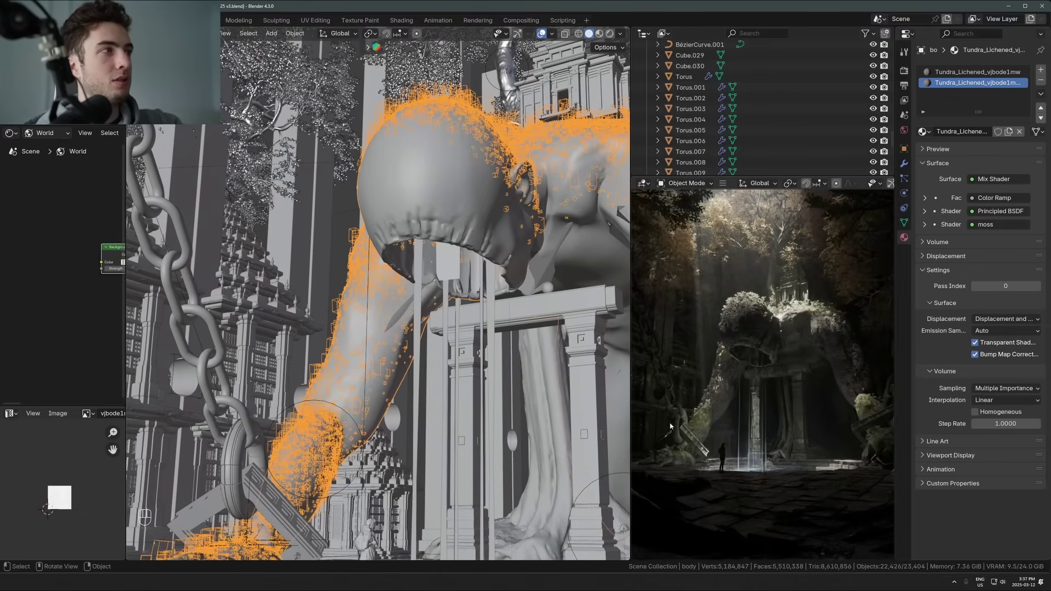
scroll(736, 400, up, 3)
shift+middle_drag(740, 356, 692, 441)
scroll(692, 441, up, 3)
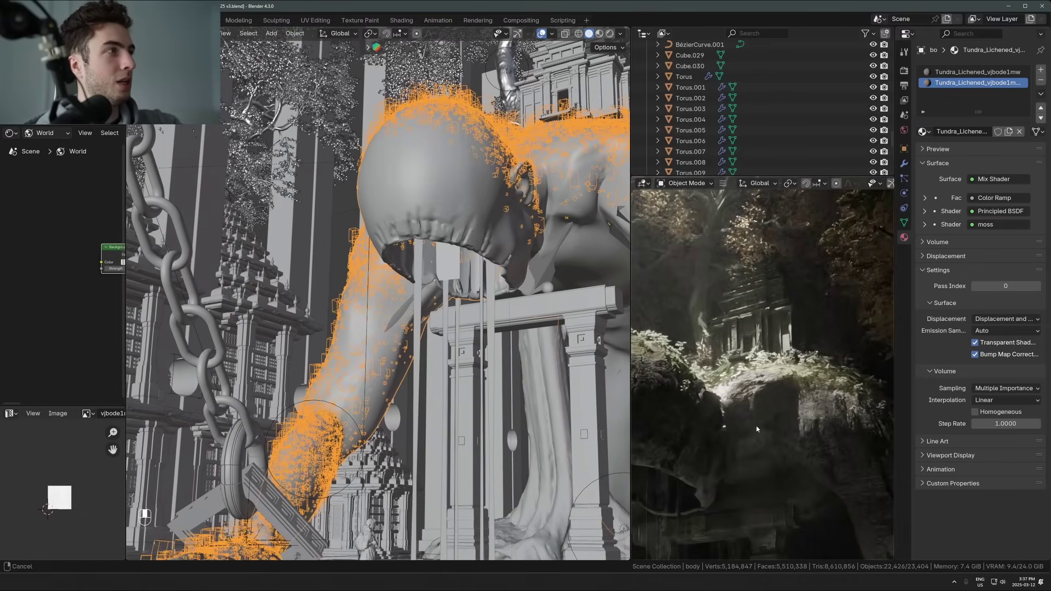
shift+middle_drag(645, 345, 671, 405)
scroll(753, 366, up, 4)
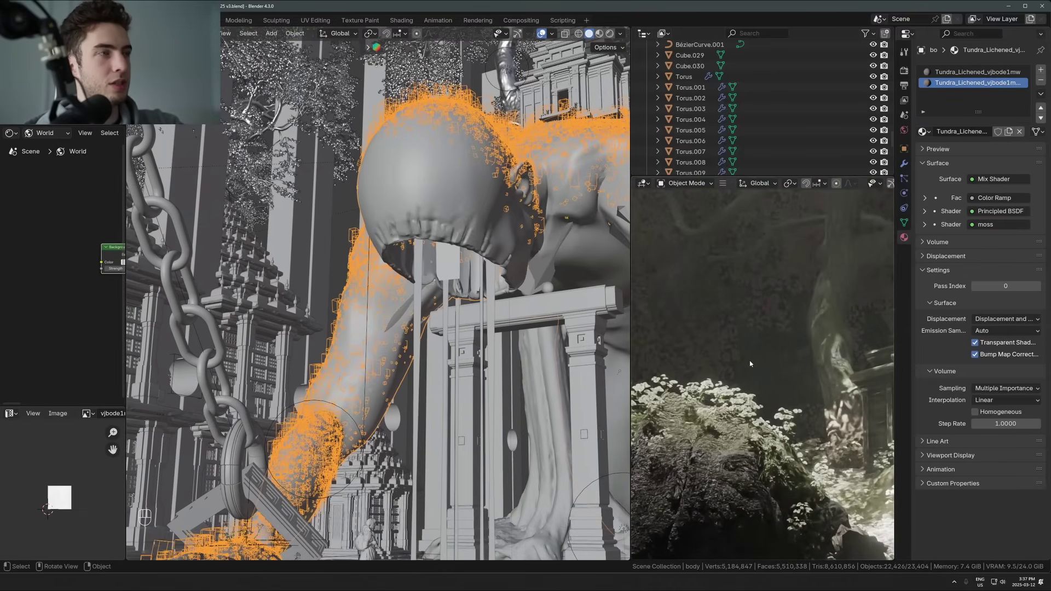
key(n)
key(n)
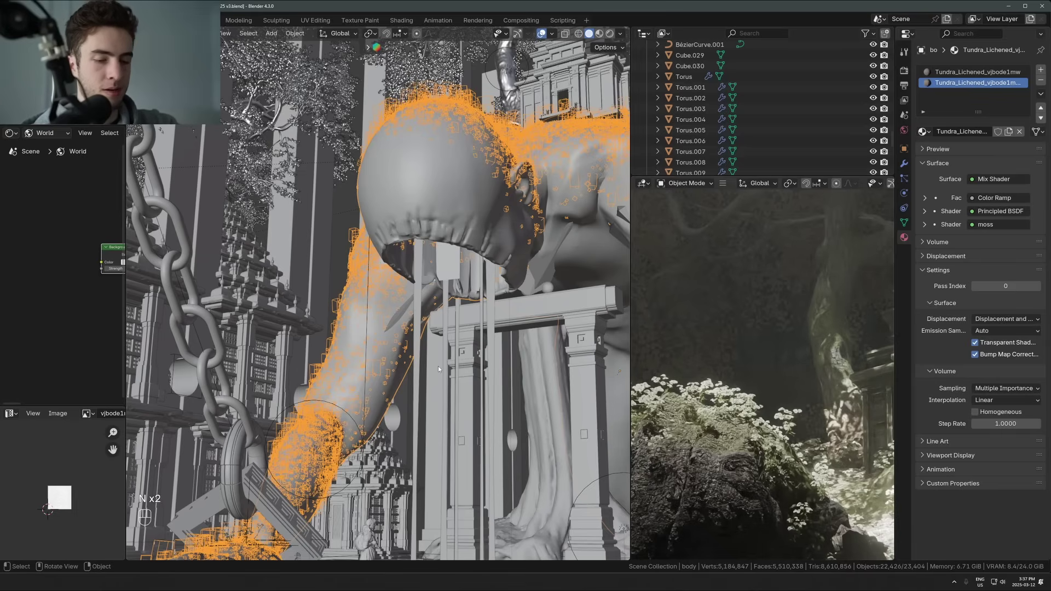
key(n)
key(n)
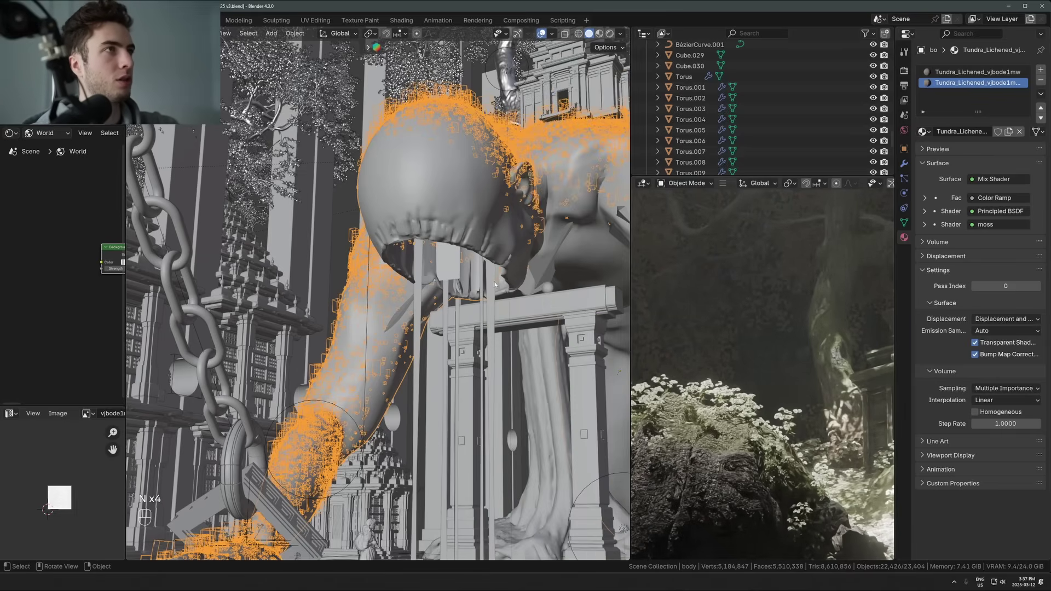
Examine the moss and flowers on the statue's head, and restore the full camera view with solid shading
shift+middle_drag(705, 434, 815, 375)
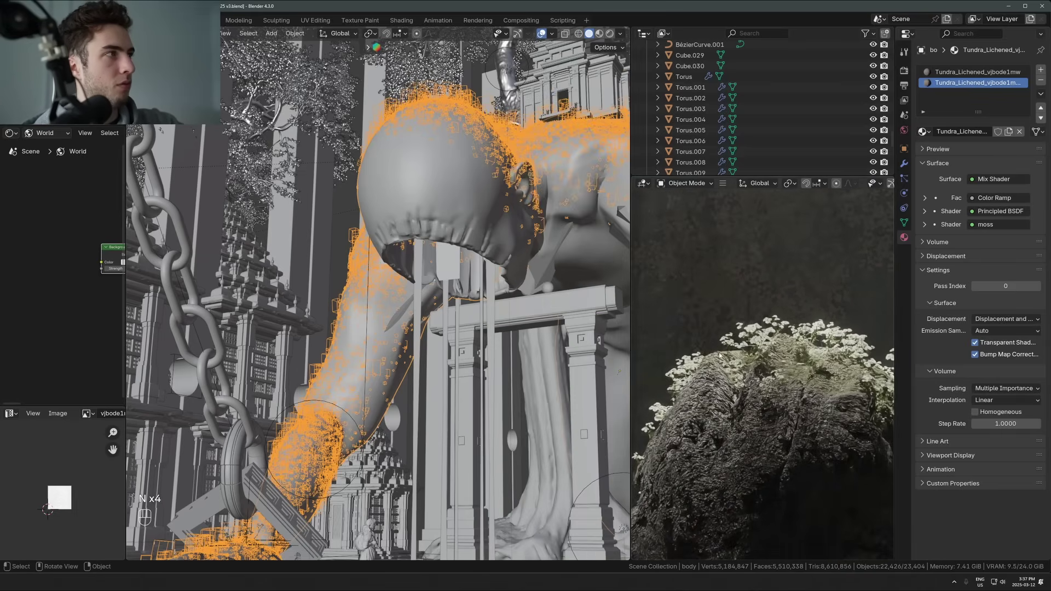
scroll(810, 450, down, 4)
shift+middle_drag(767, 470, 736, 430)
scroll(437, 215, down, 1)
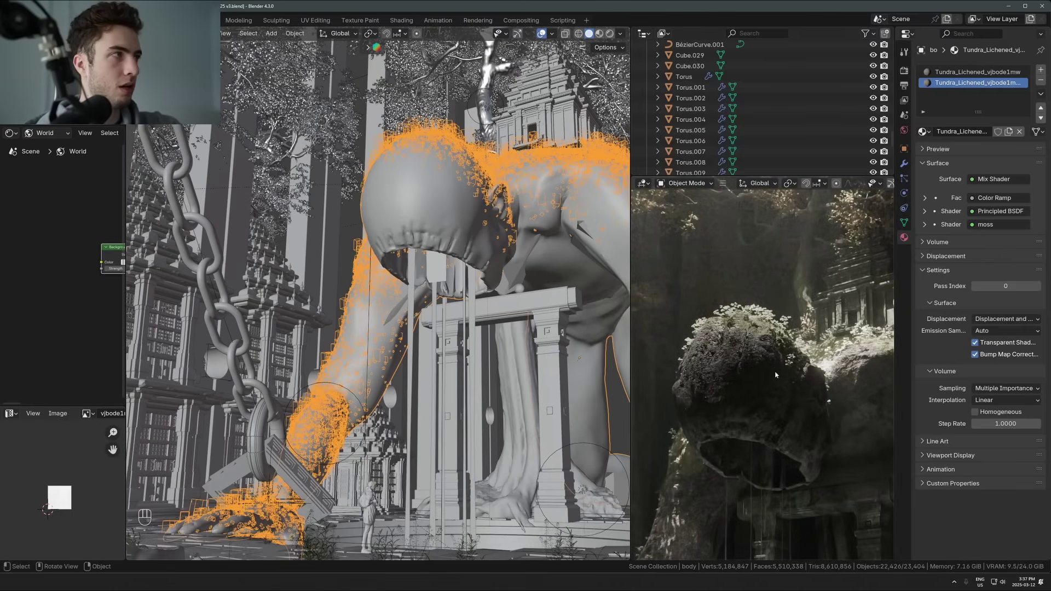
key(KP_0)
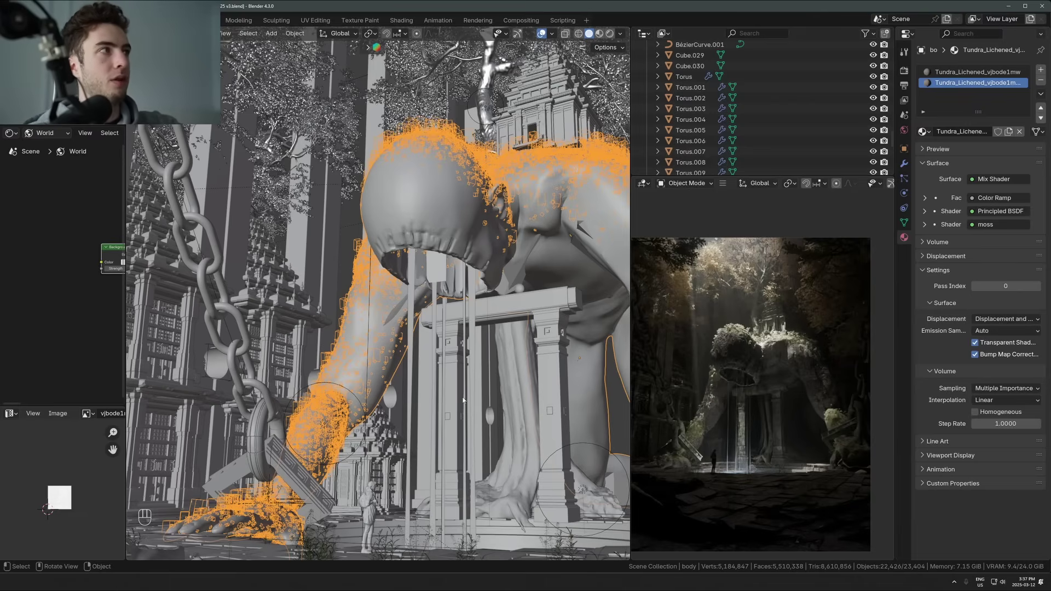
key(z)
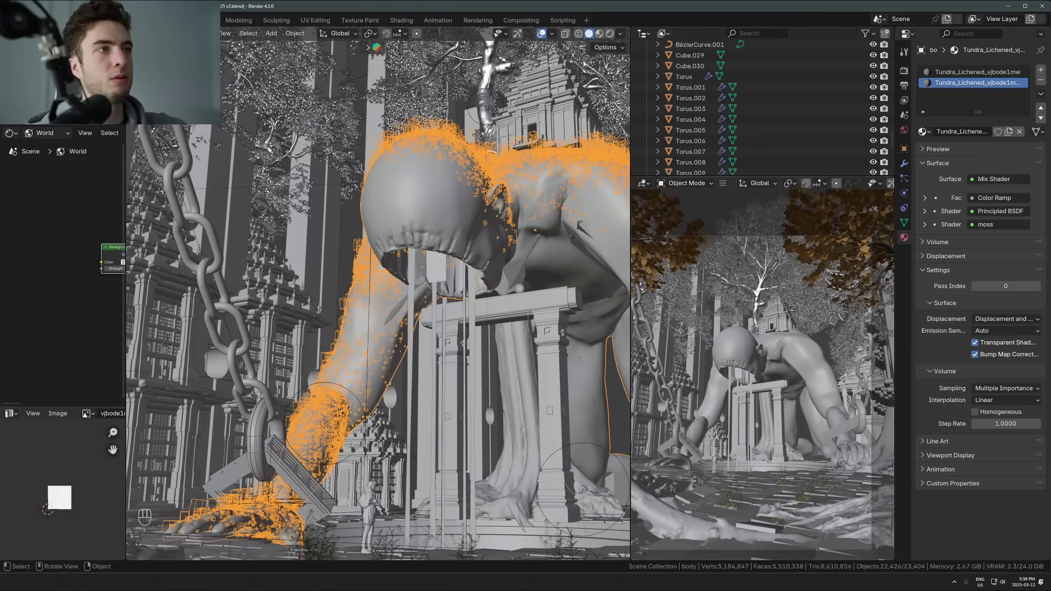
Restore the full camera view and select the plants among the floor tiles to inspect the foliage scattered on the ground
key(KP_0)
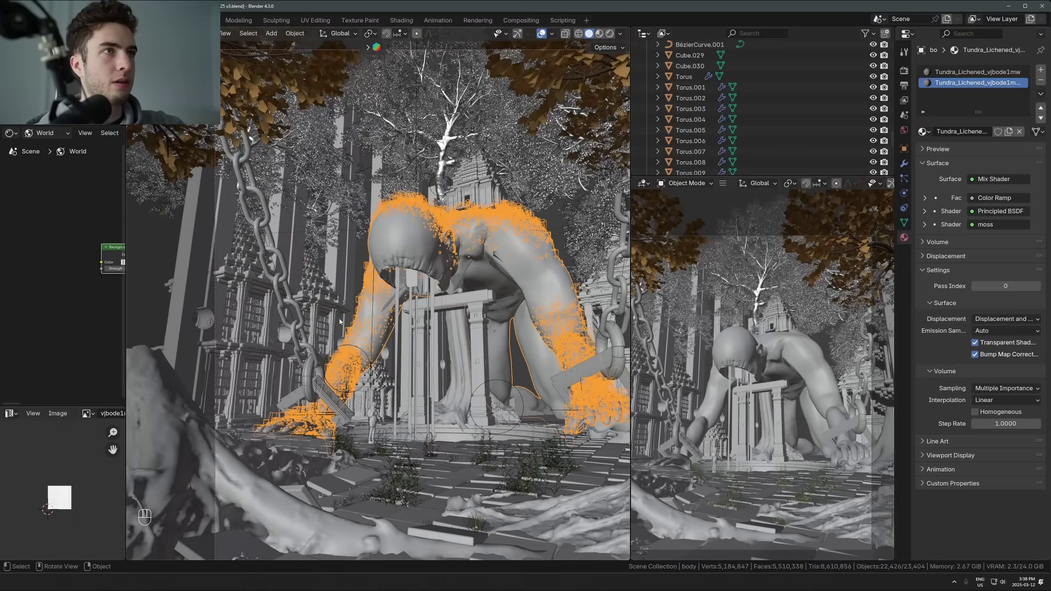
click(434, 485)
click(404, 482)
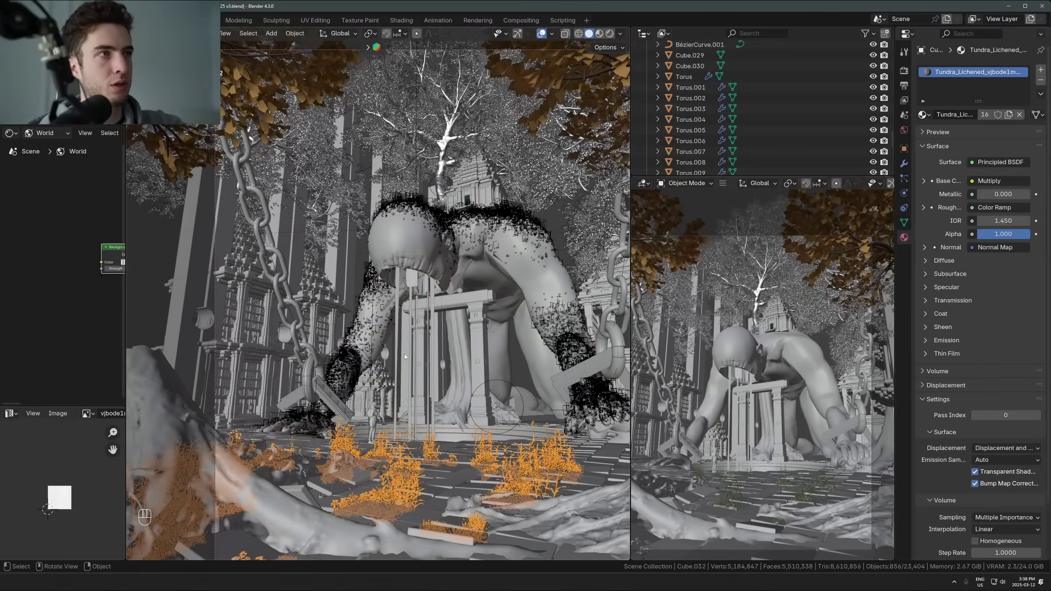
click(416, 487)
click(431, 492)
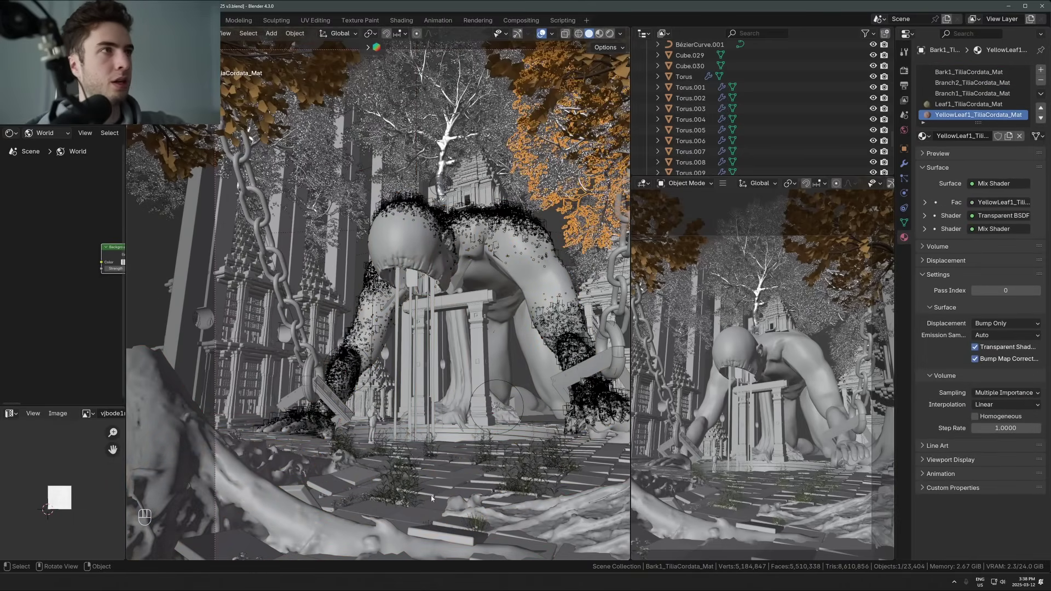
middle_drag(432, 494, 442, 458)
scroll(462, 468, up, 4)
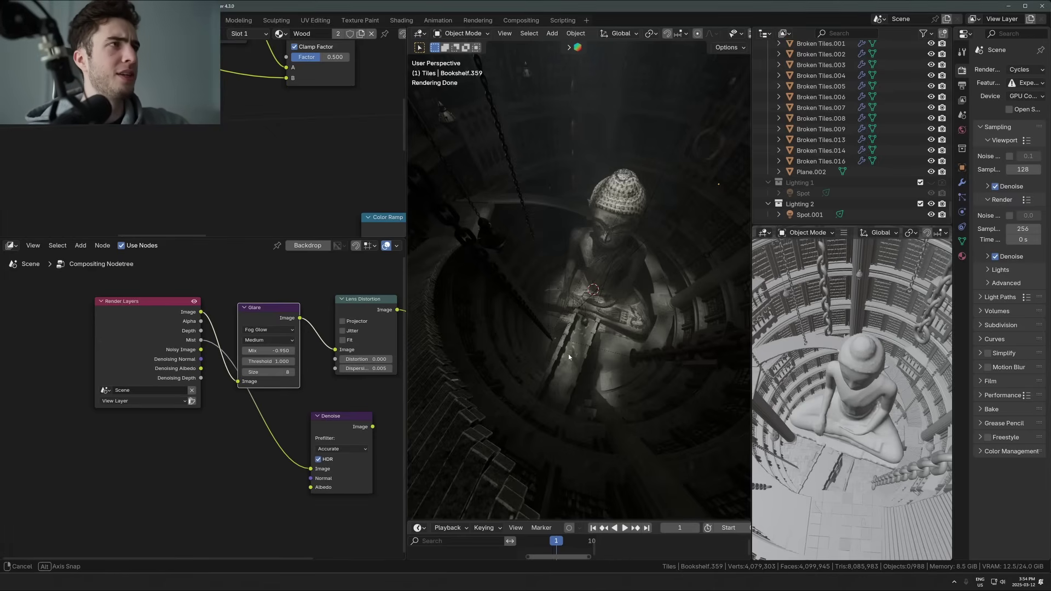
In solid shading, duplicate the scene camera in the Buddha library scene, place the copy beside the original, and make it the active camera
mouse_move(569, 354)
middle_down()
mouse_move(578, 336)
mouse_move(513, 327)
mouse_move(507, 265)
mouse_move(471, 240)
mouse_move(622, 333)
mouse_move(537, 301)
mouse_move(546, 298)
mouse_move(572, 356)
mouse_move(524, 329)
mouse_move(643, 331)
mouse_move(569, 290)
mouse_move(547, 301)
mouse_move(567, 323)
mouse_move(634, 347)
mouse_move(619, 296)
middle_up()
key(z)
click(535, 309)
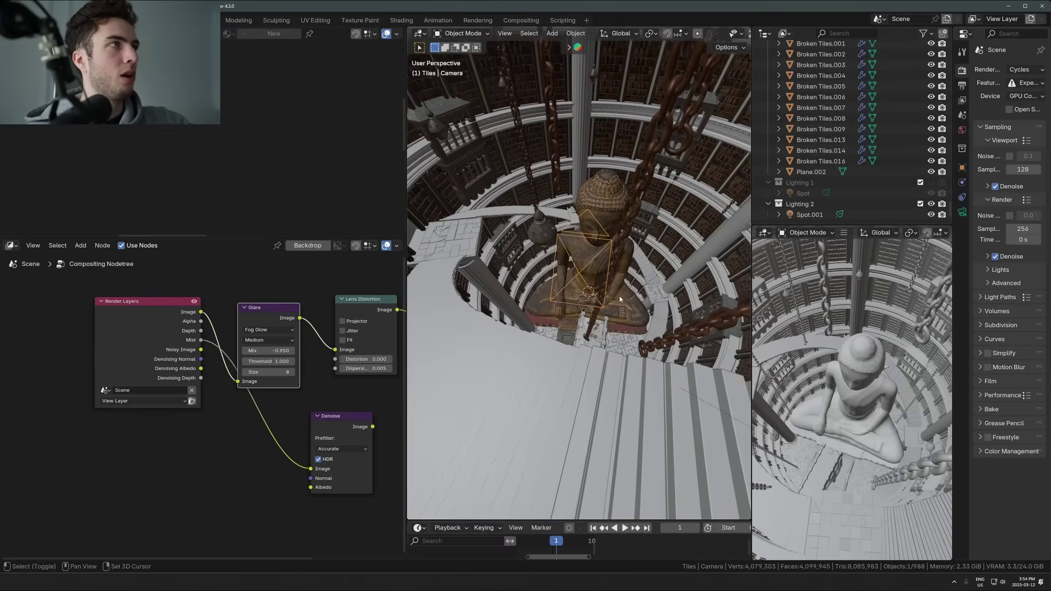
key(shift+d)
click(538, 284)
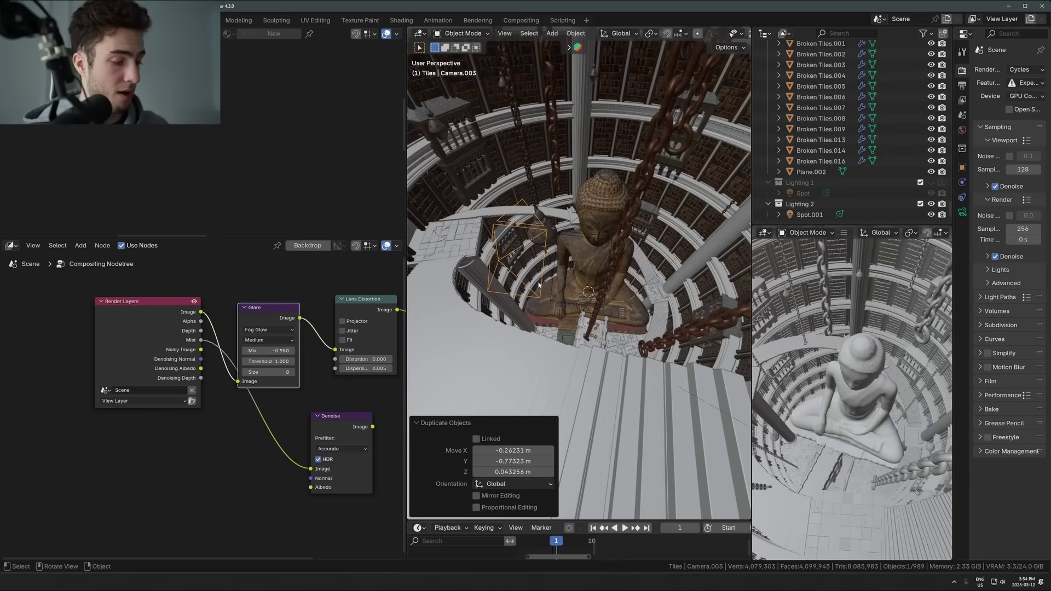
key(ctrl+KP_0)
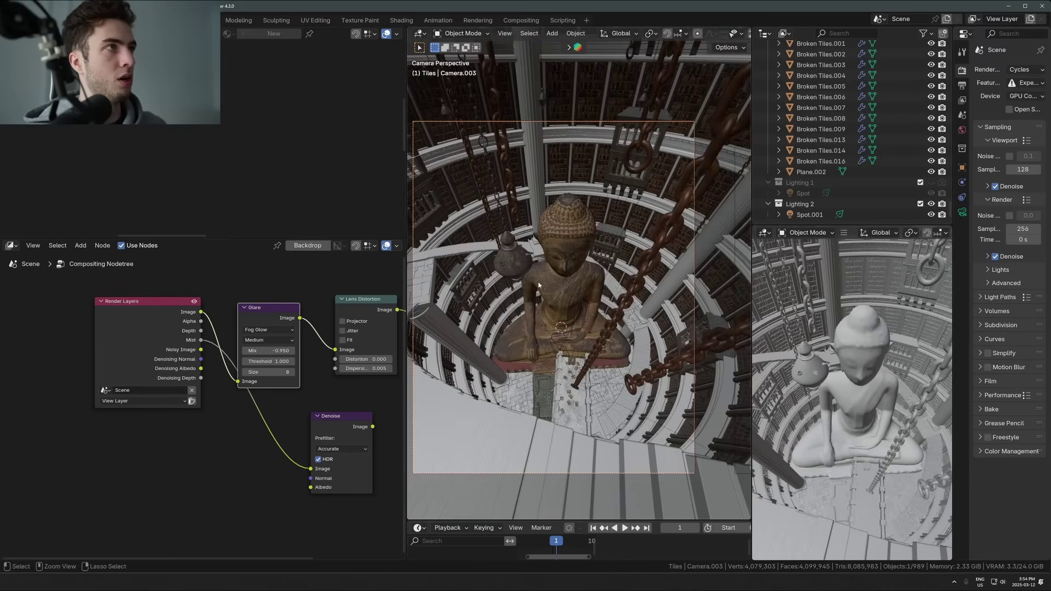
Make the original camera the active scene camera to compare its framing with the duplicate
middle_click(595, 317)
scroll(594, 316, down, 4)
middle_drag(594, 316, 630, 310)
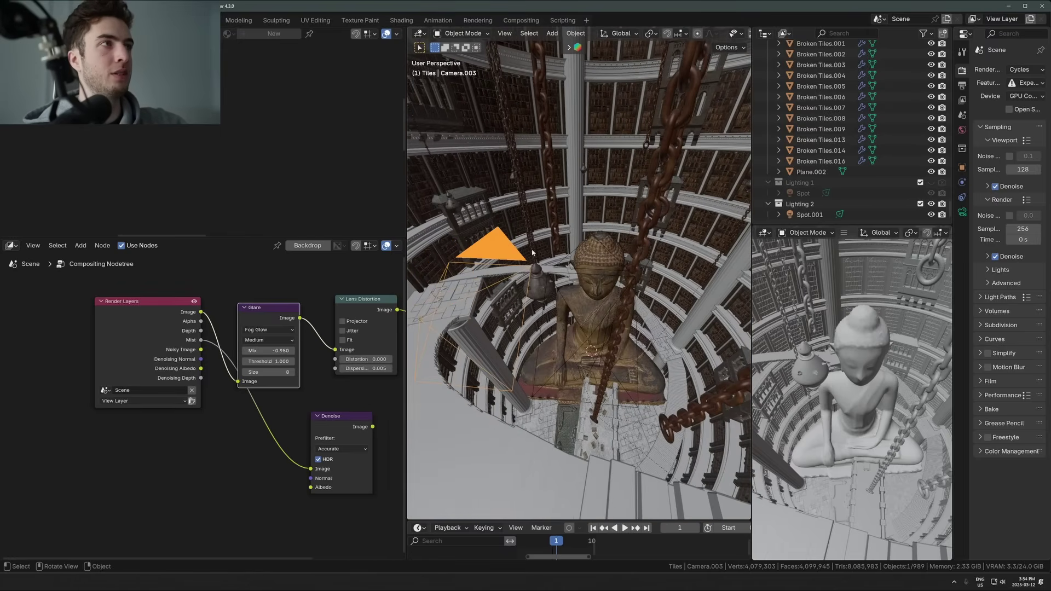
click(562, 265)
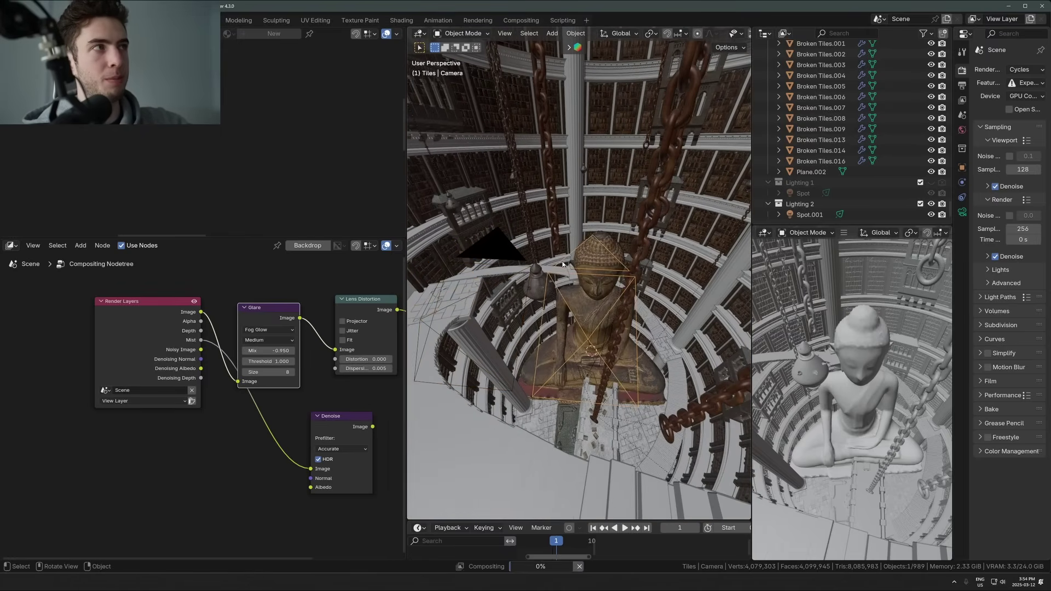
key(ctrl+KP_0)
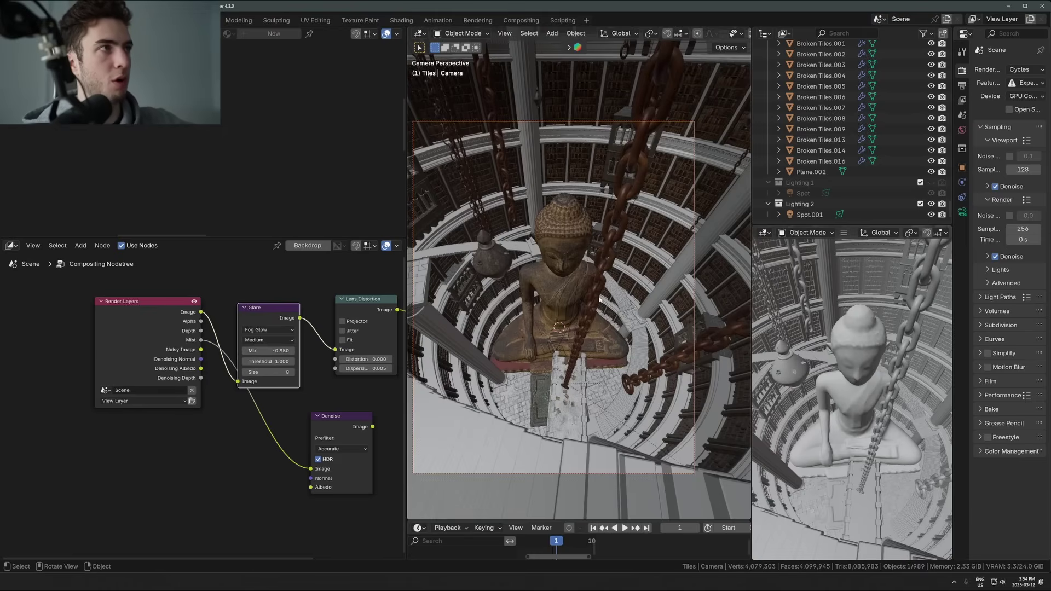
Make the duplicated camera the active scene camera again and try walk navigation through it
key(ctrl+z)
click(503, 257)
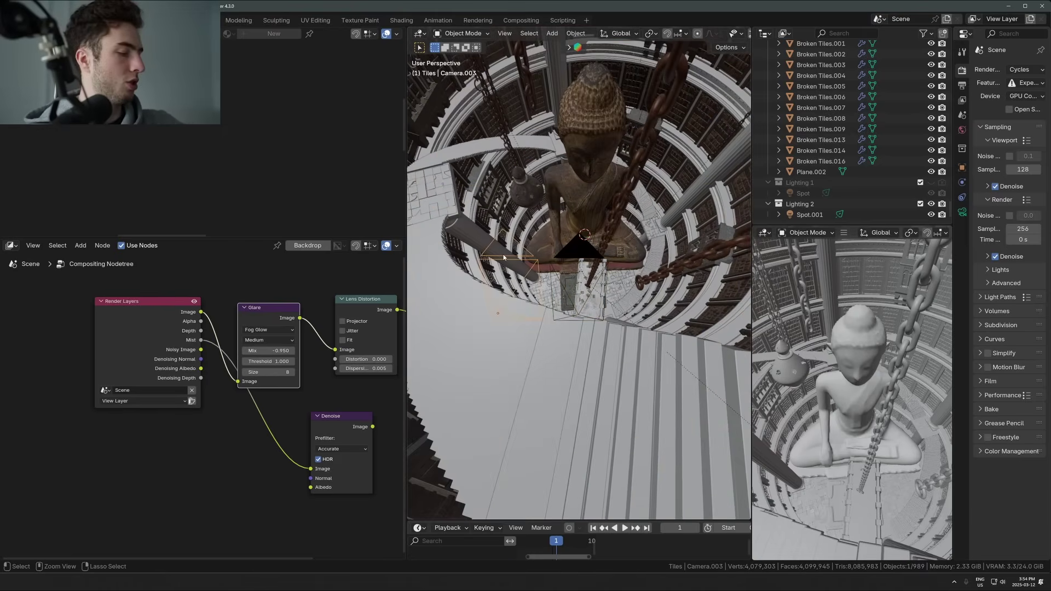
key(ctrl+KP_0)
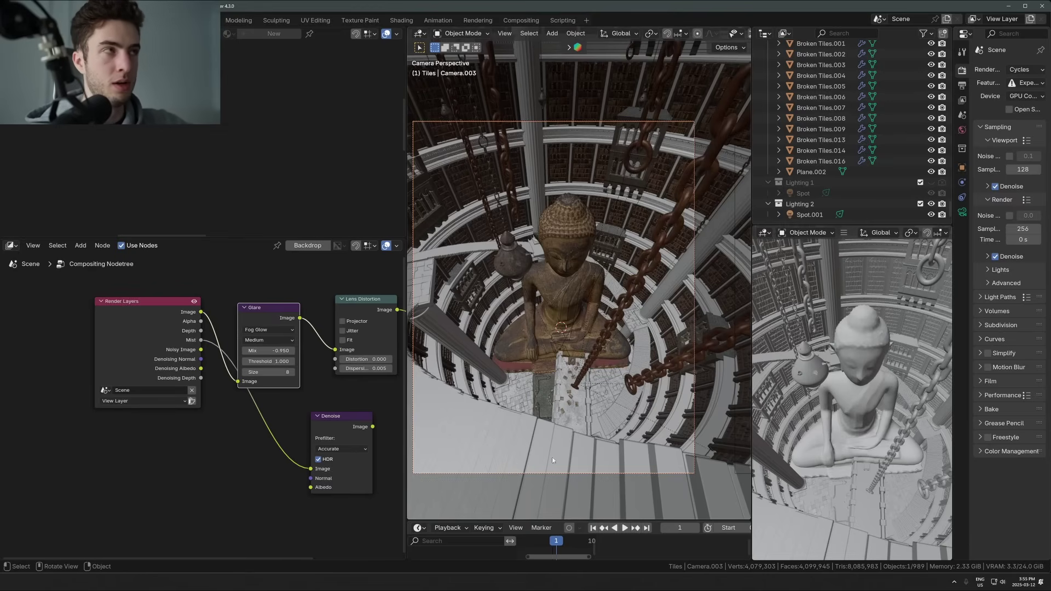
key(shift+grave)
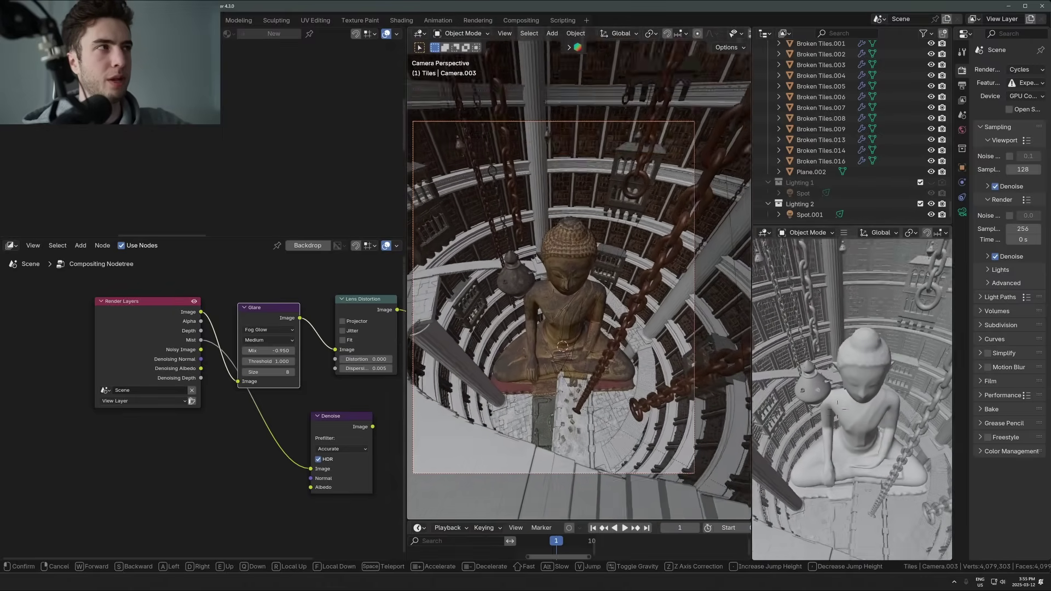
click(483, 295)
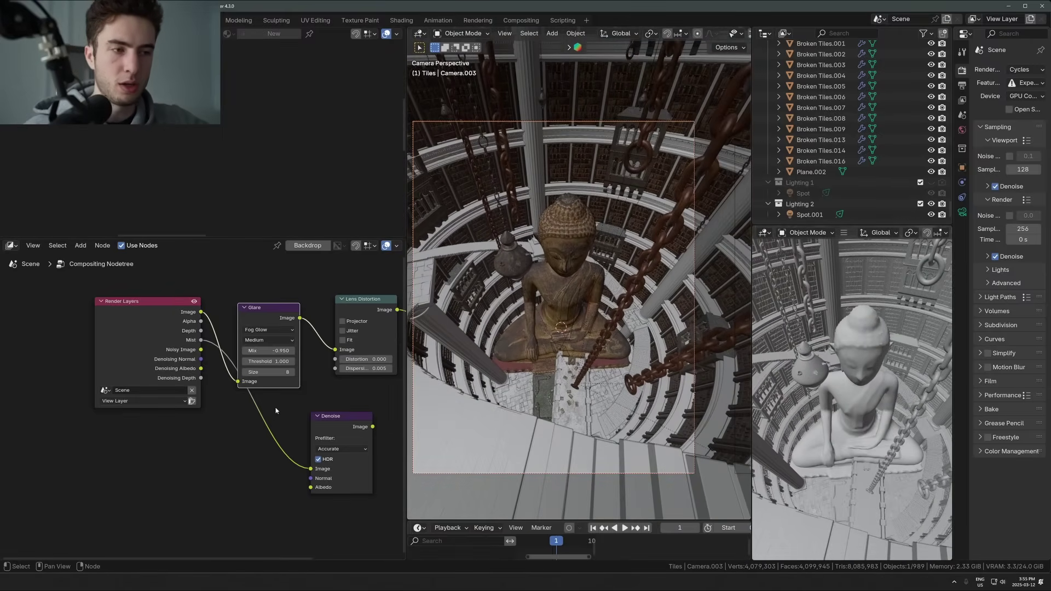
Look up the shortcut for View Navigation (Walk/Fly) by searching the keymap preferences for "fly", and close the preferences
click(52, 20)
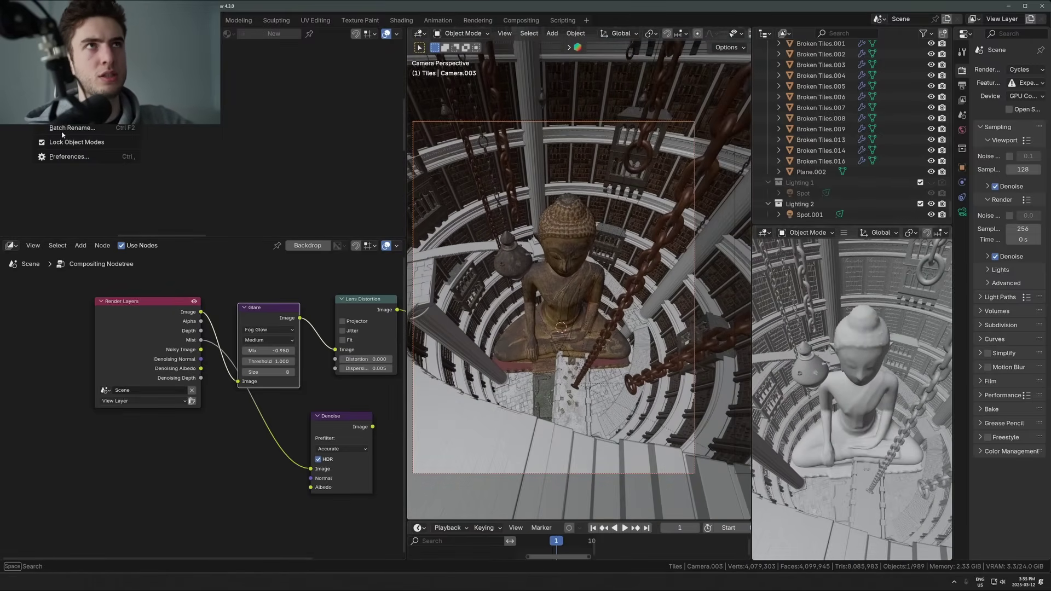
click(71, 154)
drag(82, 6, 524, 150)
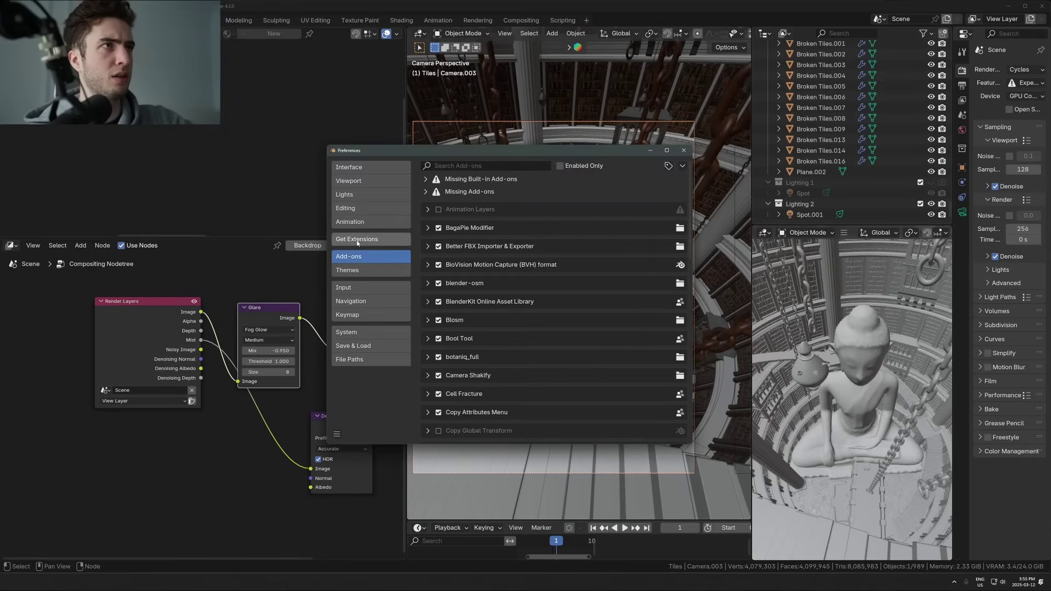
click(352, 317)
click(586, 179)
text(wa)
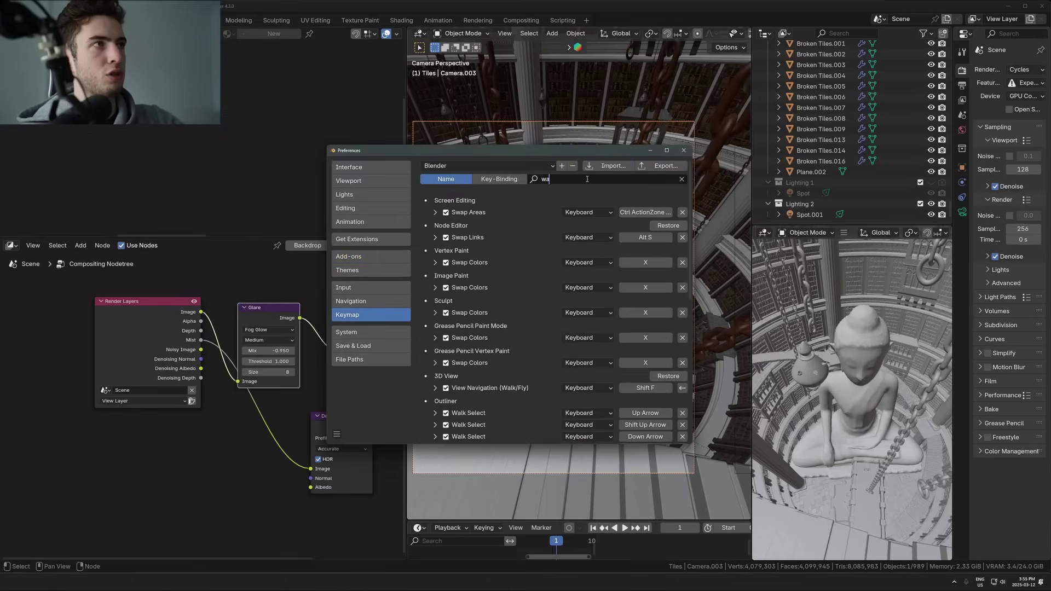
key(BackSpace)
key(BackSpace)
text(fly)
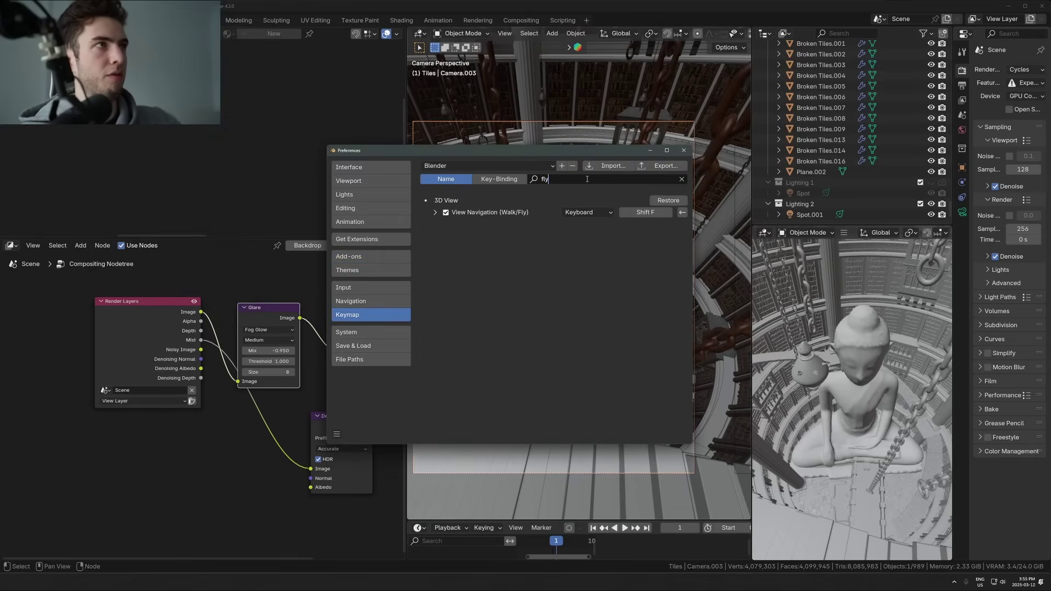
key(Return)
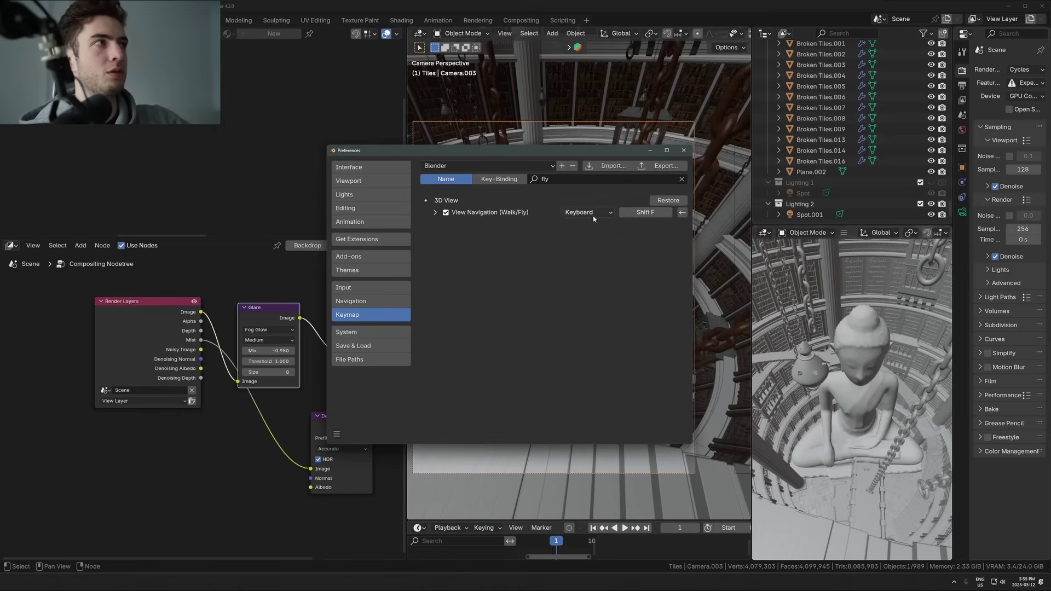
click(684, 151)
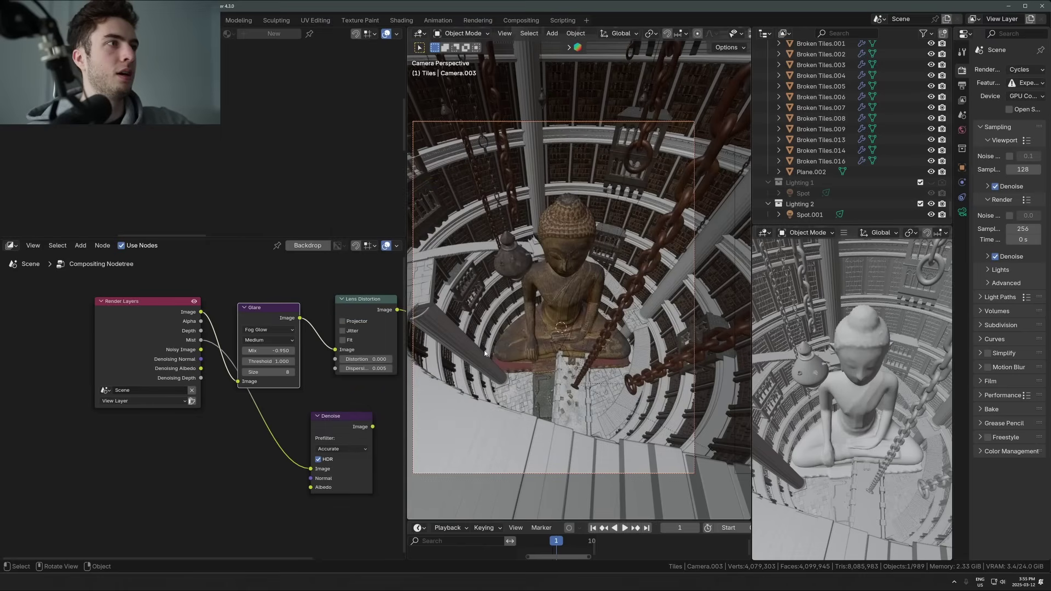
Reposition the duplicated camera with walk navigation, framing the seated Buddha statue and hanging lantern from above
key(shift+f)
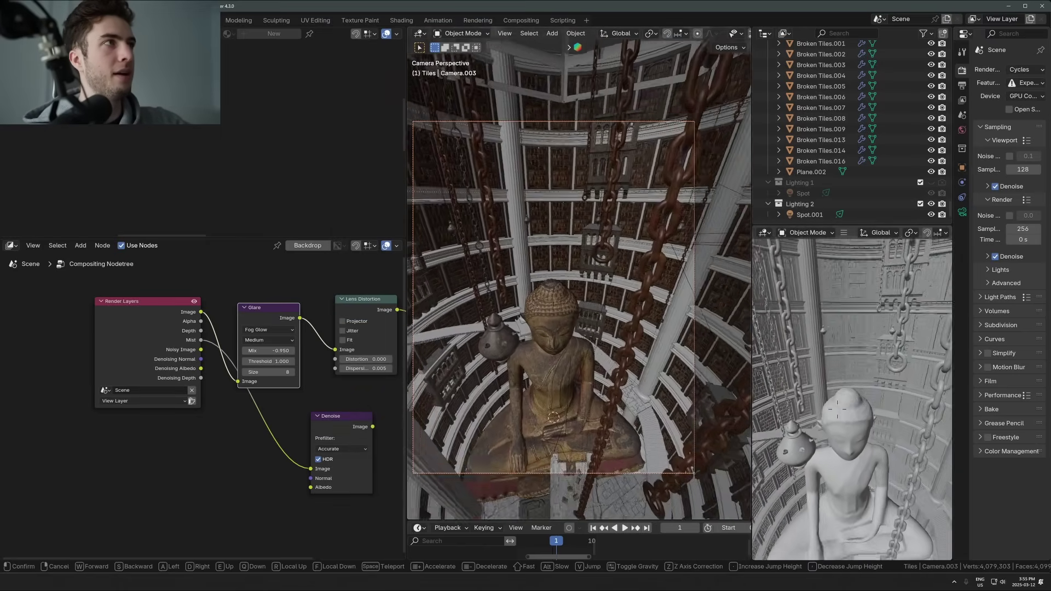
key(a)
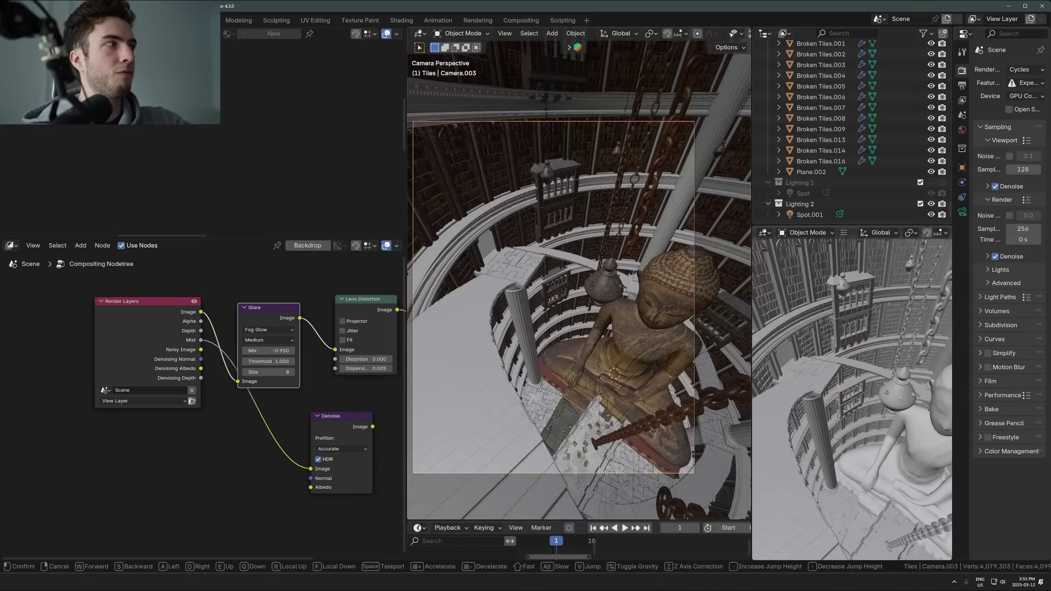
key(s)
key(w)
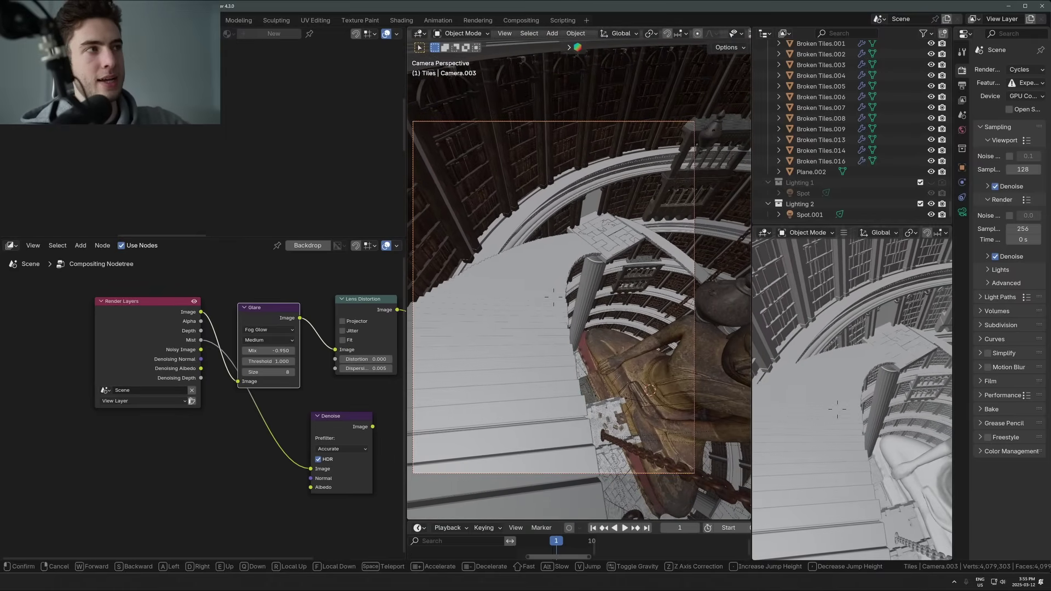
key(s)
key(s)
key(w)
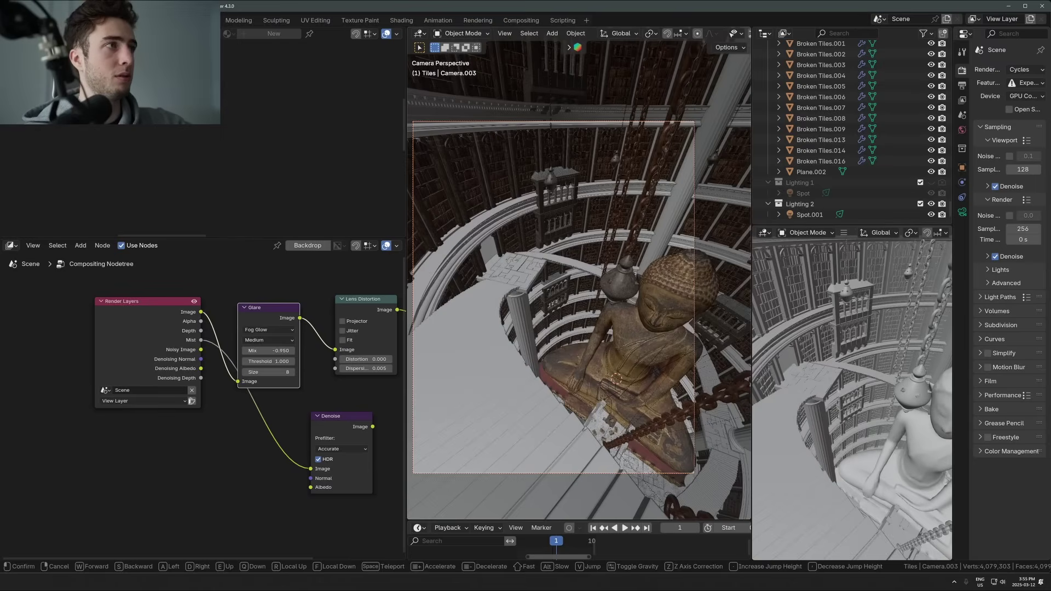
key(w)
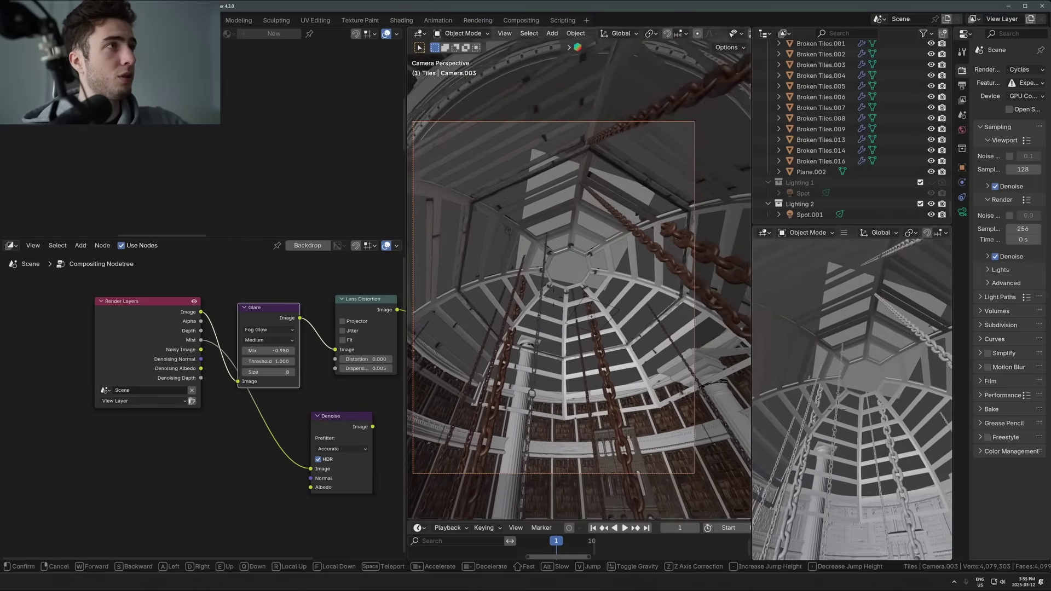
key(w)
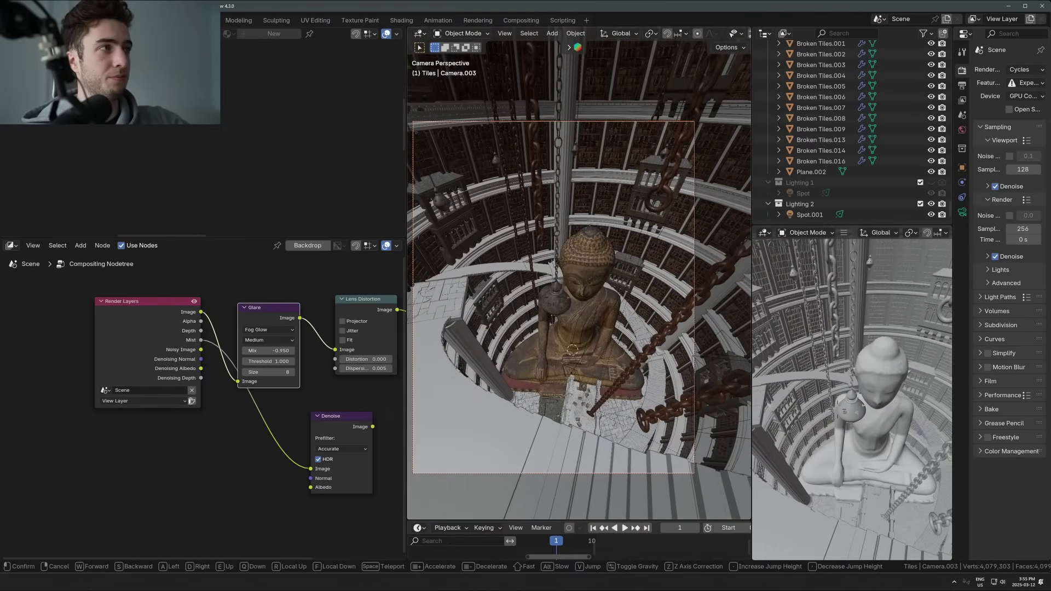
click(586, 310)
Set the camera view to rendered shading and try a different angle on the statue with walk navigation
key(z)
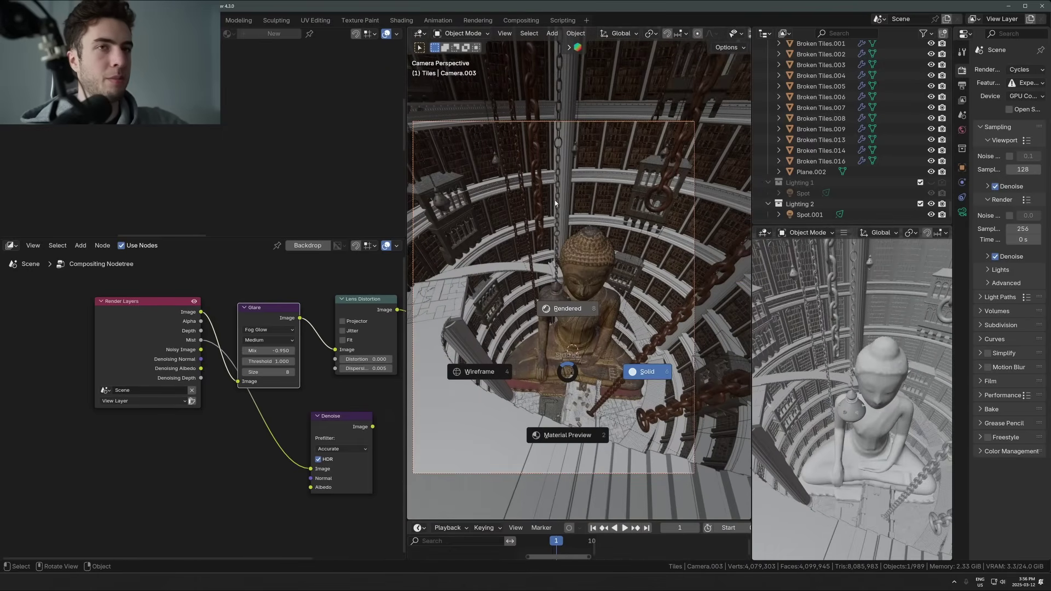
click(555, 203)
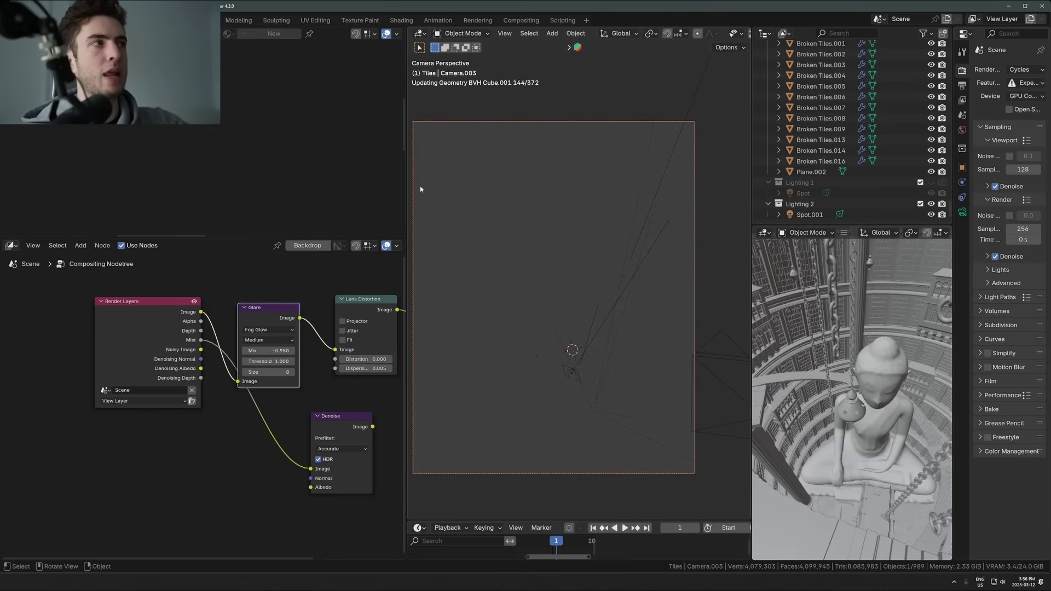
key(shift+grave)
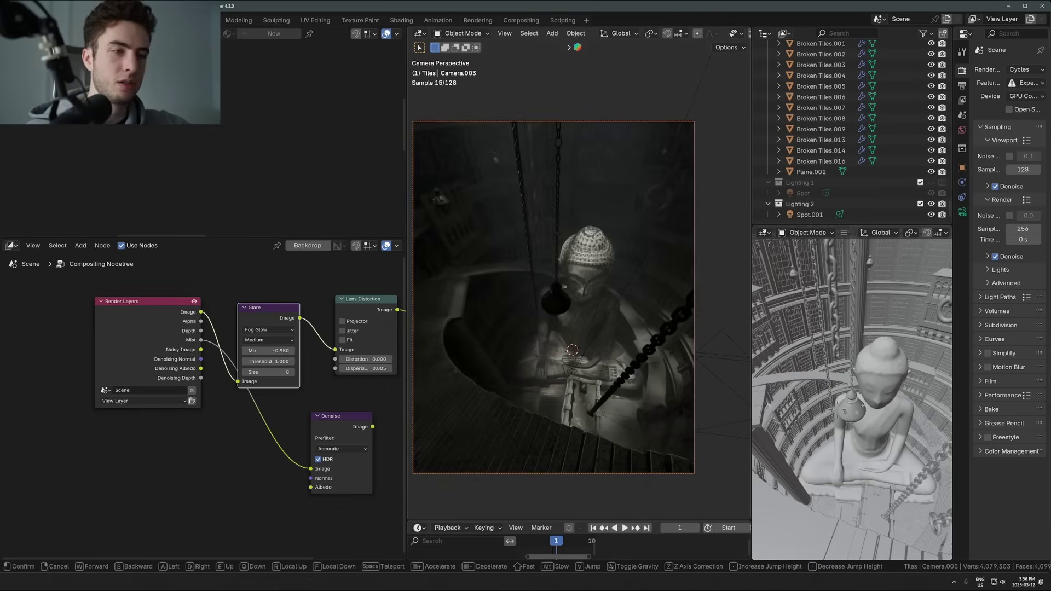
key(w)
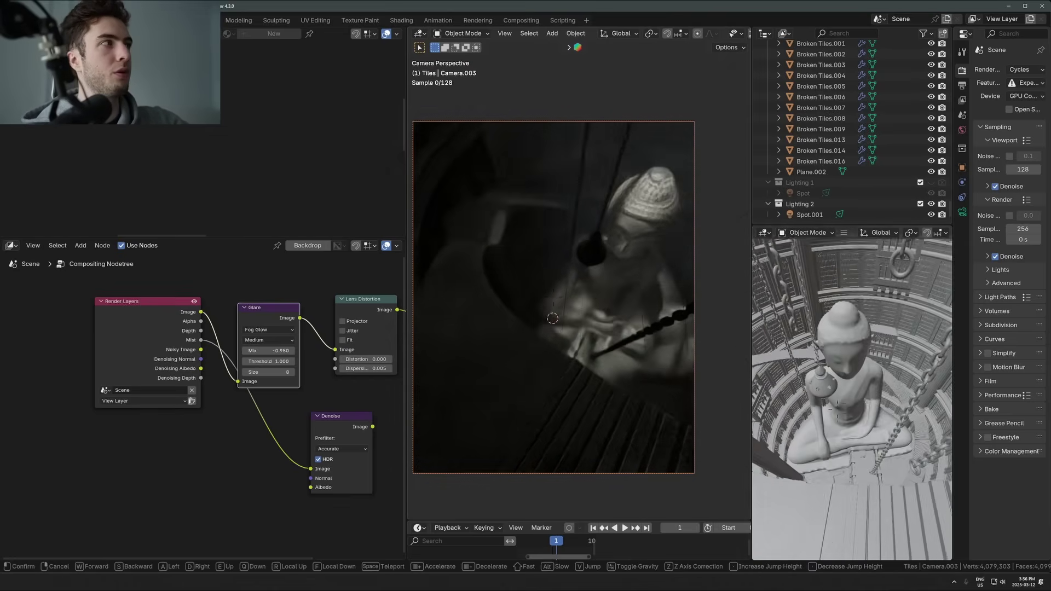
click(837, 410)
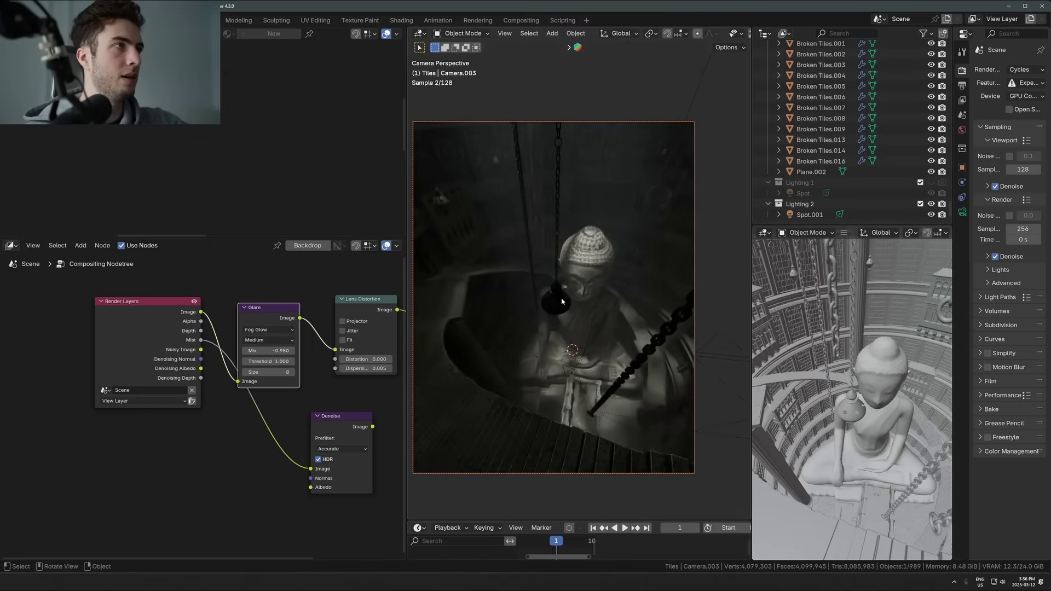
Reframe the duplicated camera with walk navigation, looking over the plank edge at the seated Buddha and its hanging chain
key(shift+grave)
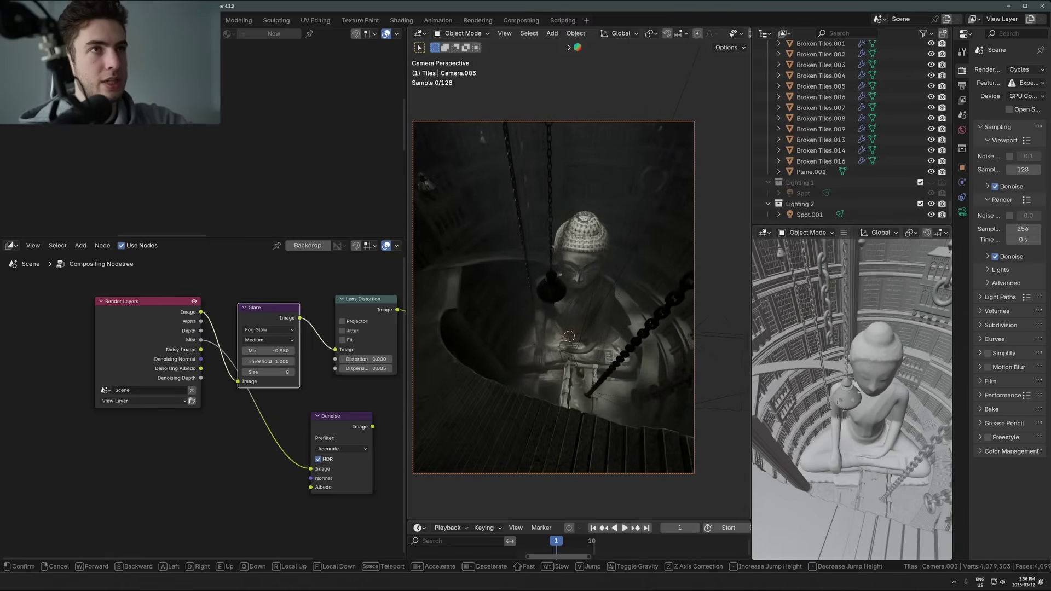
key(q)
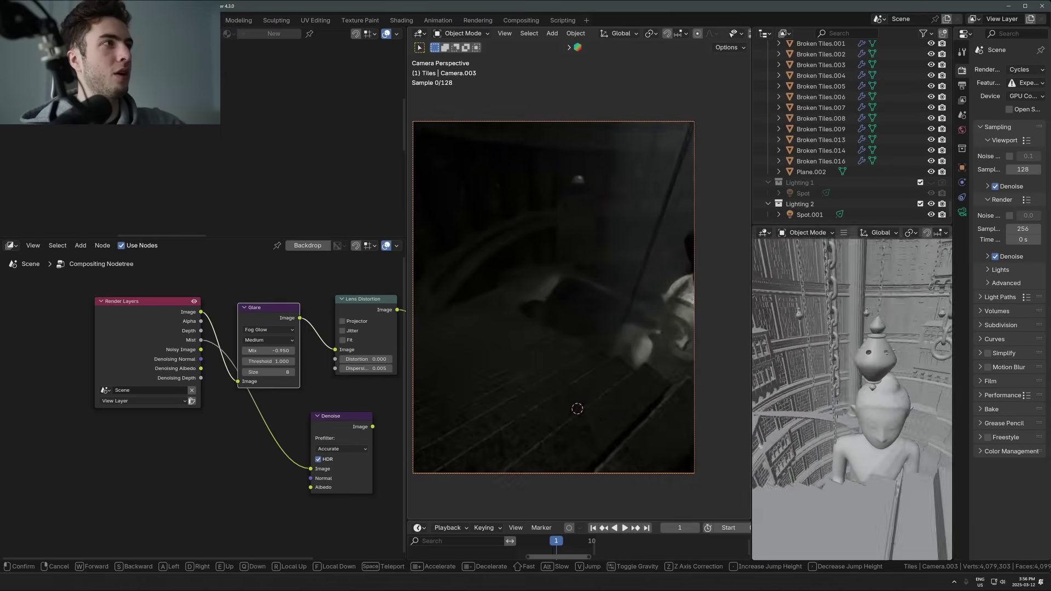
key(w)
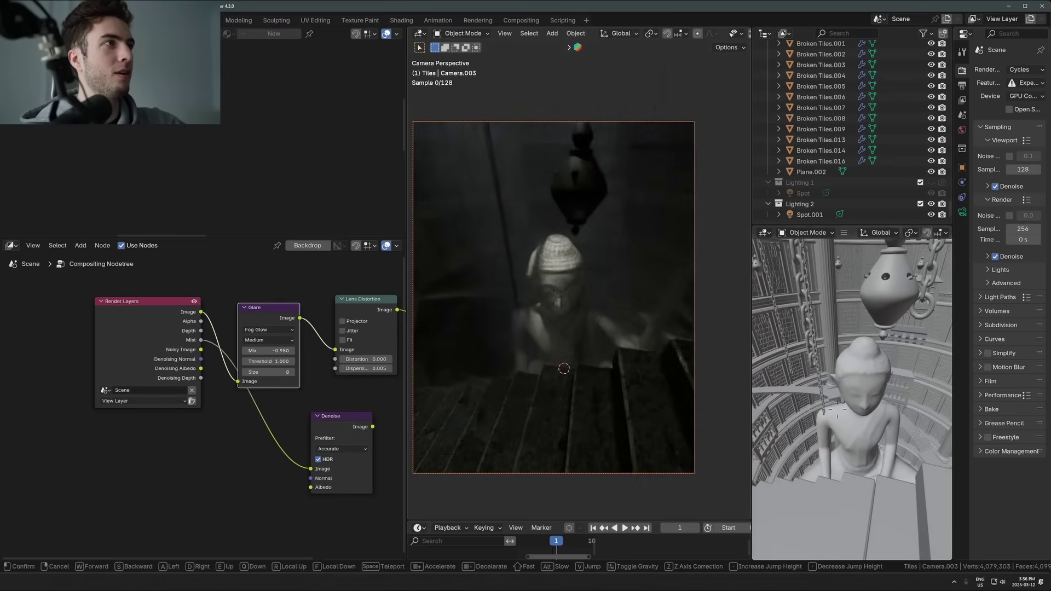
key(s)
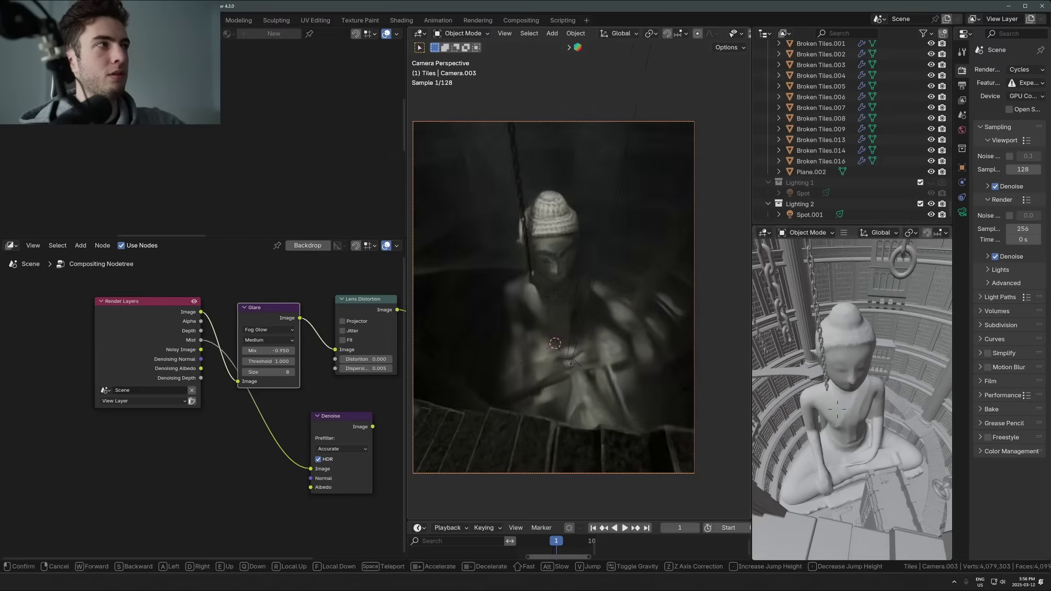
click(553, 297)
Set the camera's focal length to 15 mm and resume walk navigation through it
click(962, 212)
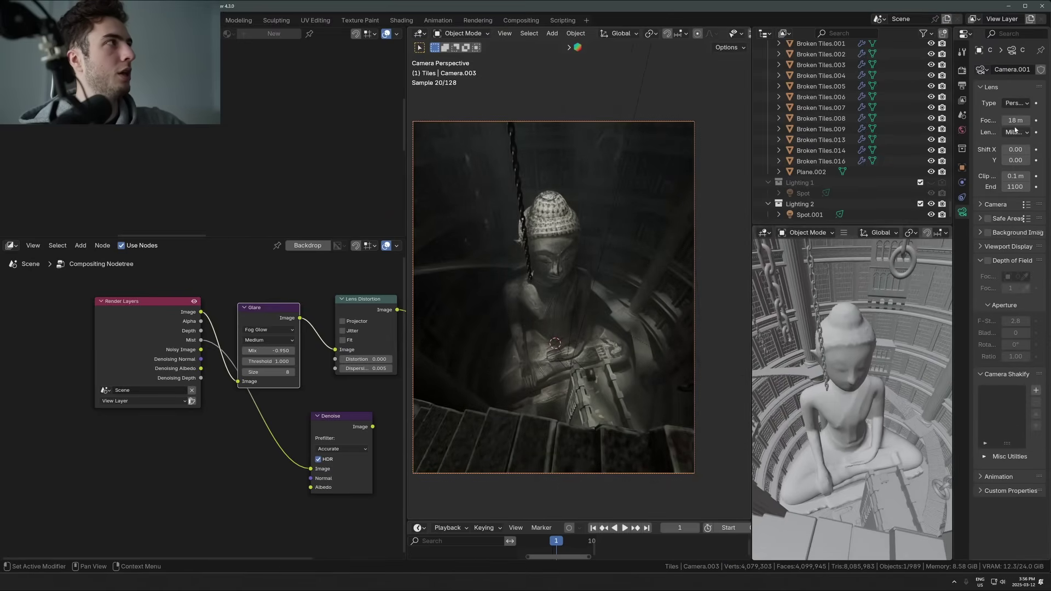
drag(1016, 121, 999, 121)
key(shift+grave)
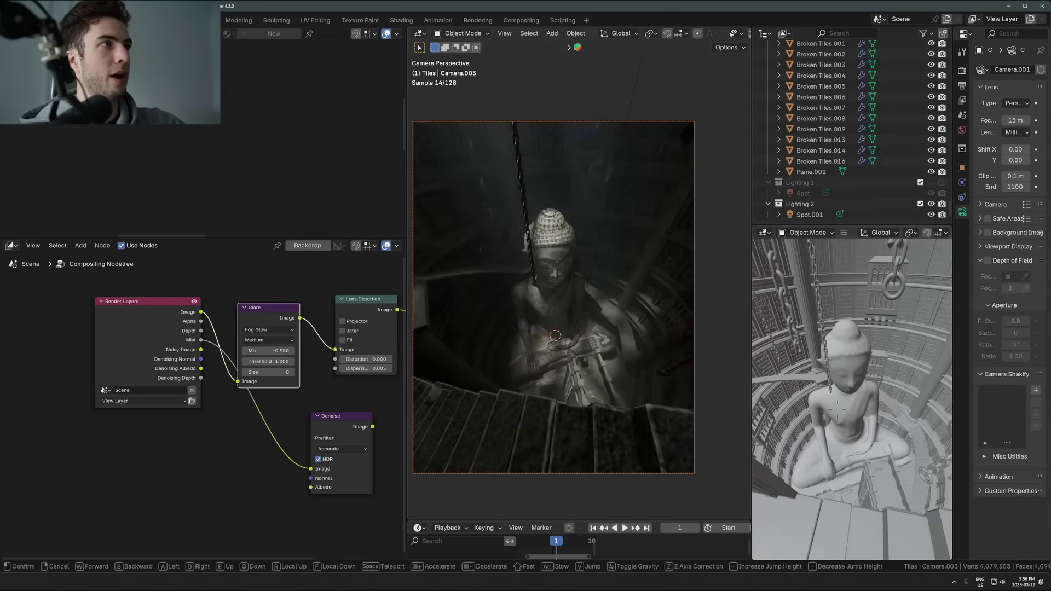
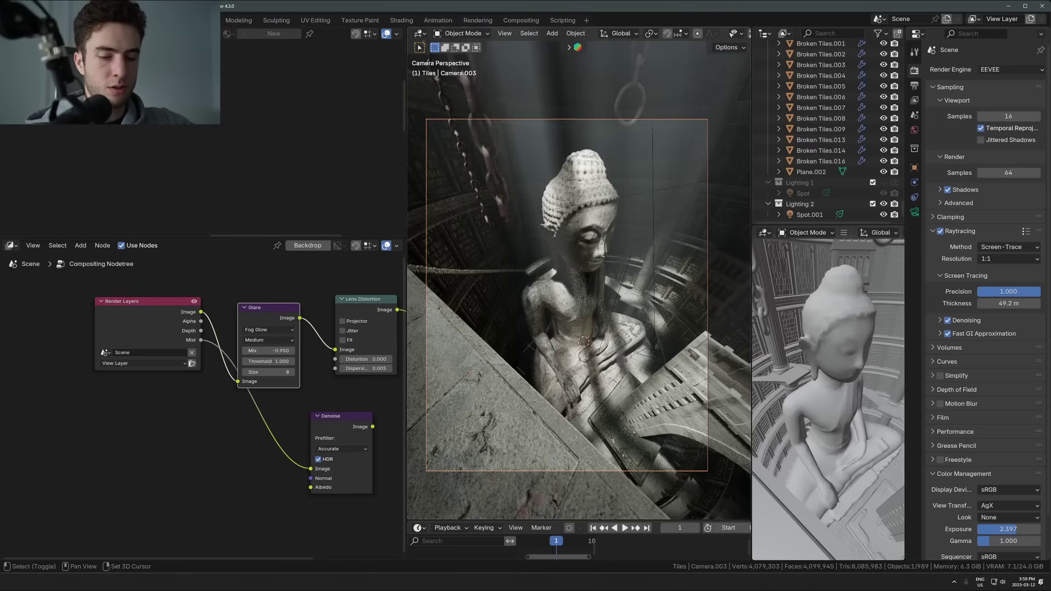
Explore the library with walk navigation in the EEVEE view, trying angles from the stairs, the bridge, the statue's base and the ground floor
key(shift+grave)
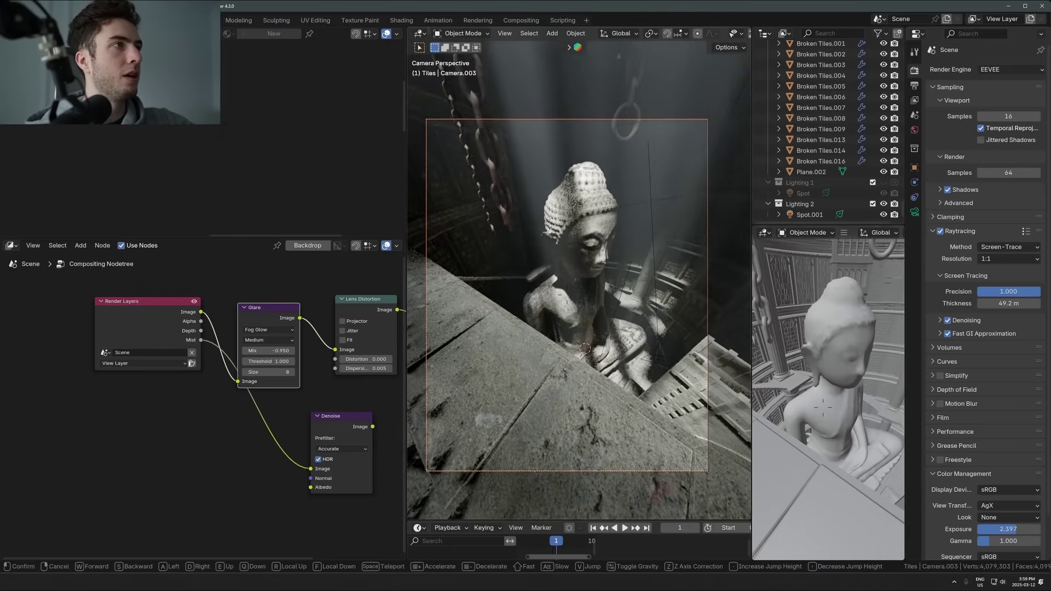
key(w)
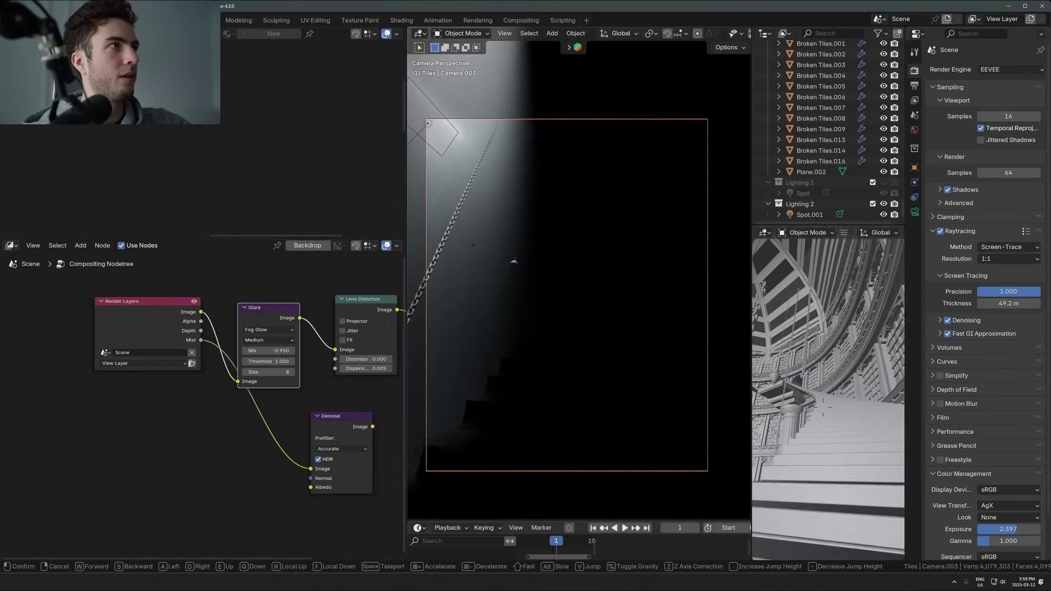
key(w)
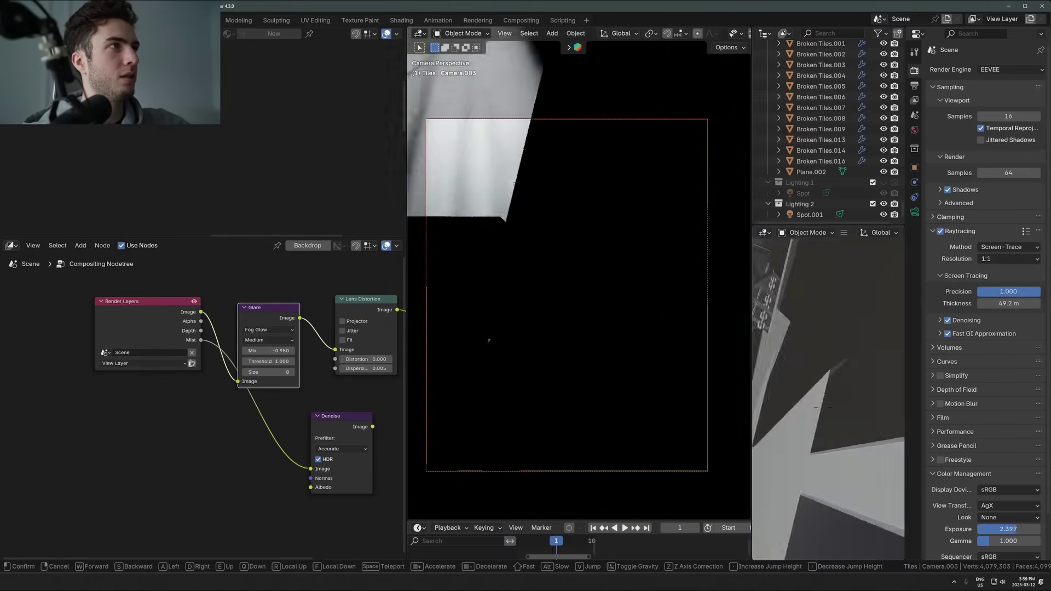
key(w)
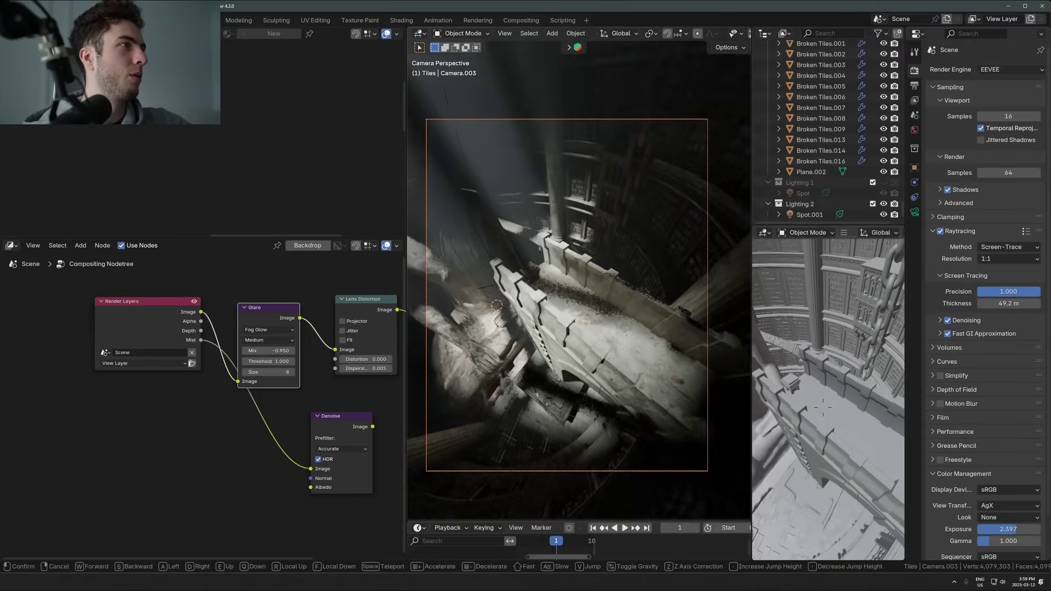
key(w)
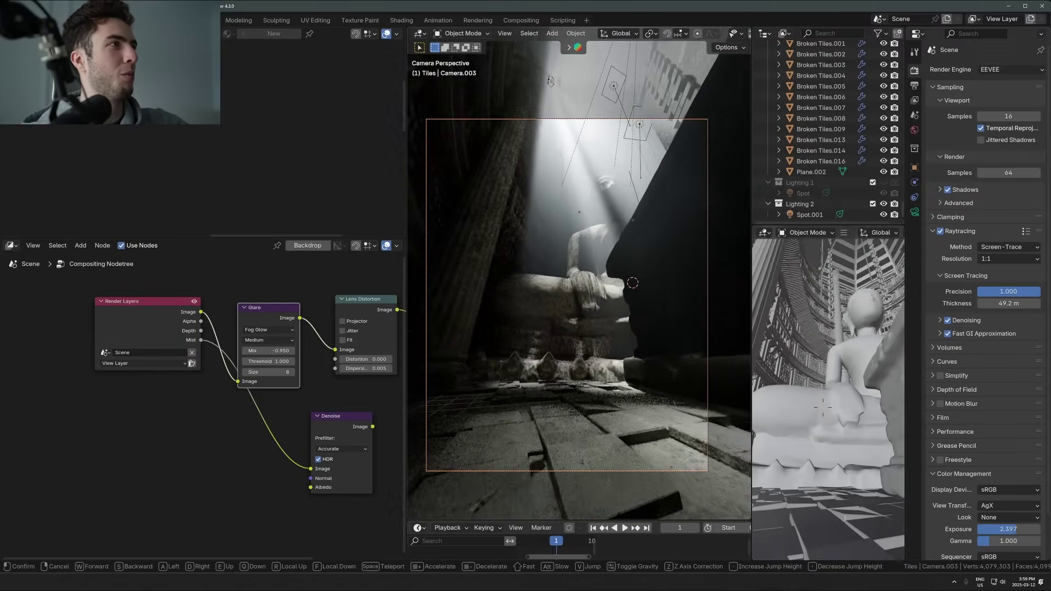
key(w)
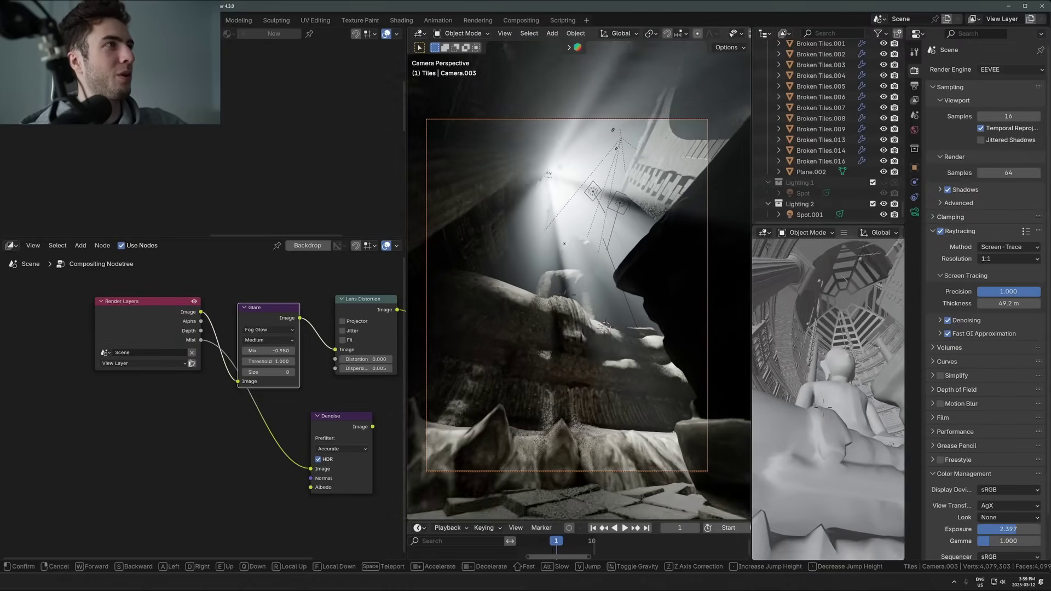
key(w)
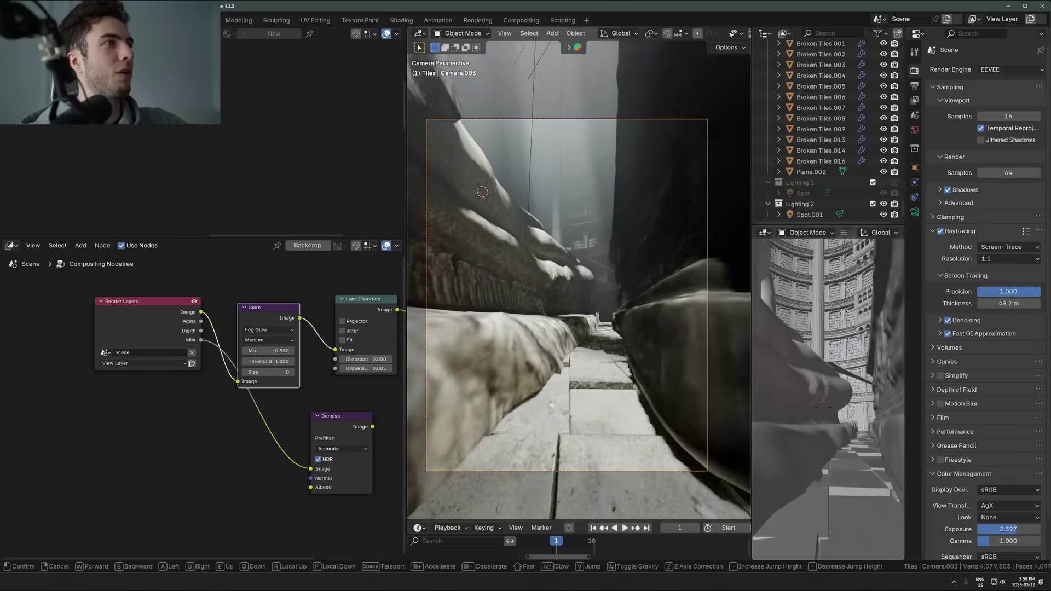
key(w)
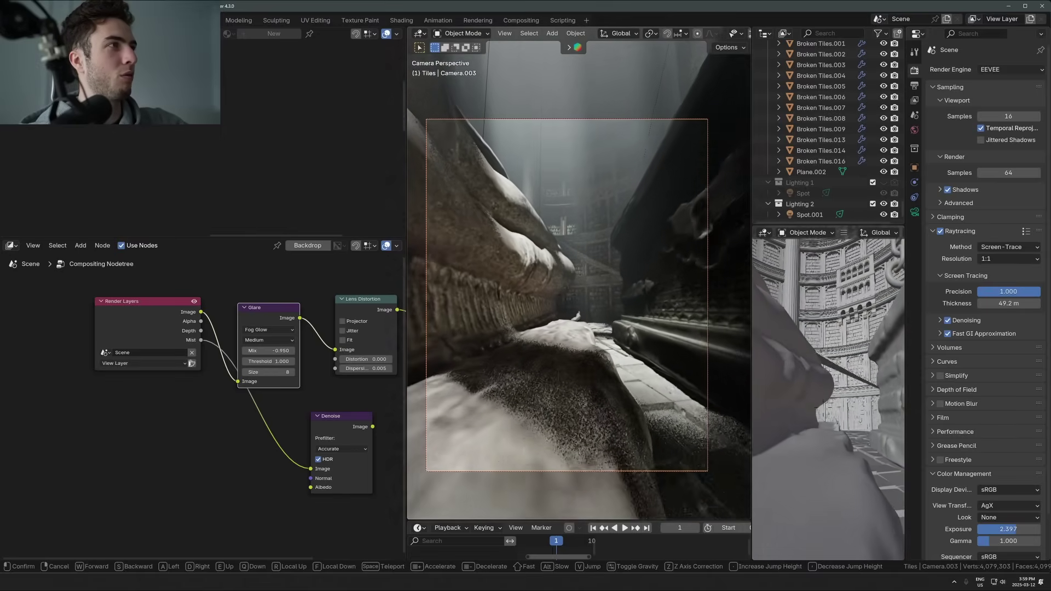
key(w)
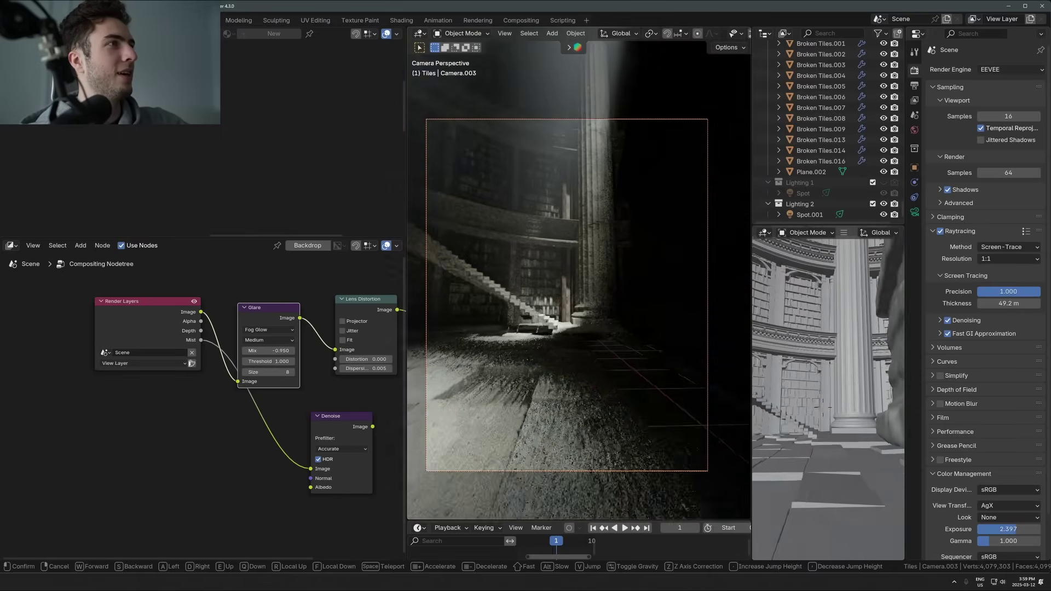
key(w)
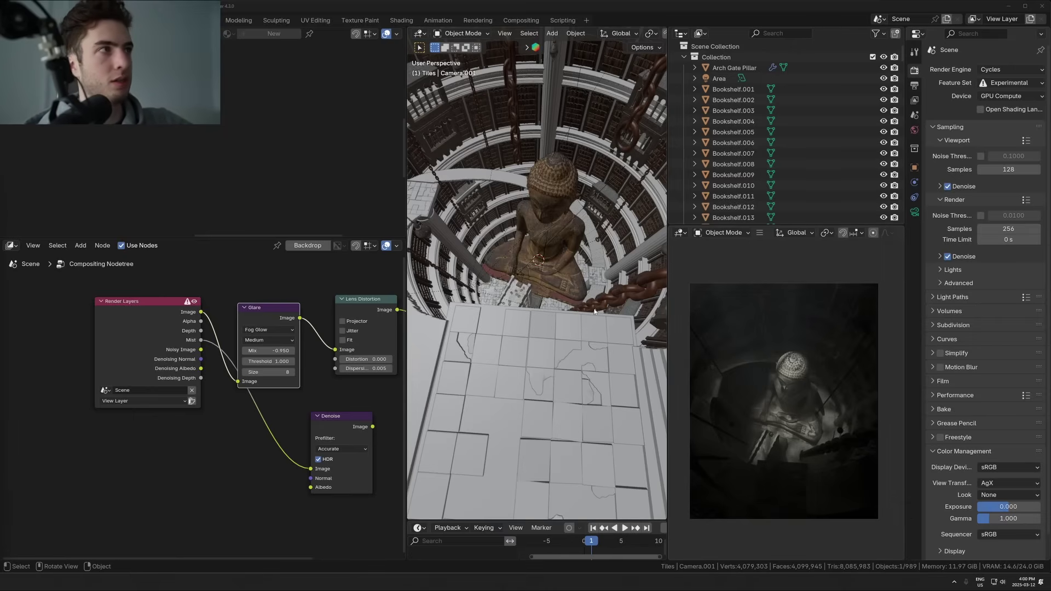
Widen the 3D viewport around the original camera's view of the statue and show that camera's lens settings
middle_drag(595, 311, 459, 251)
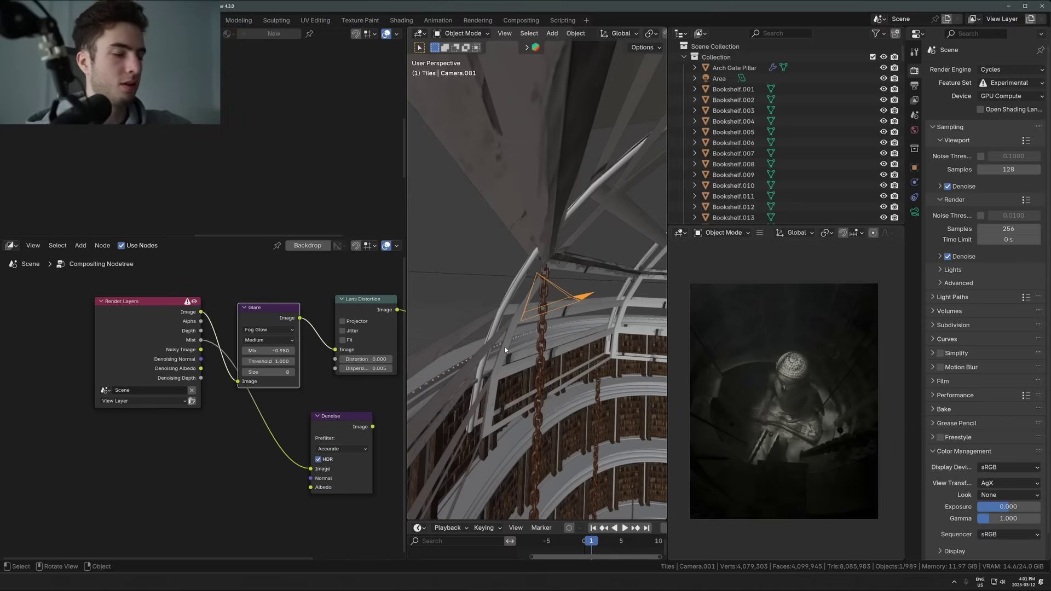
key(KP_0)
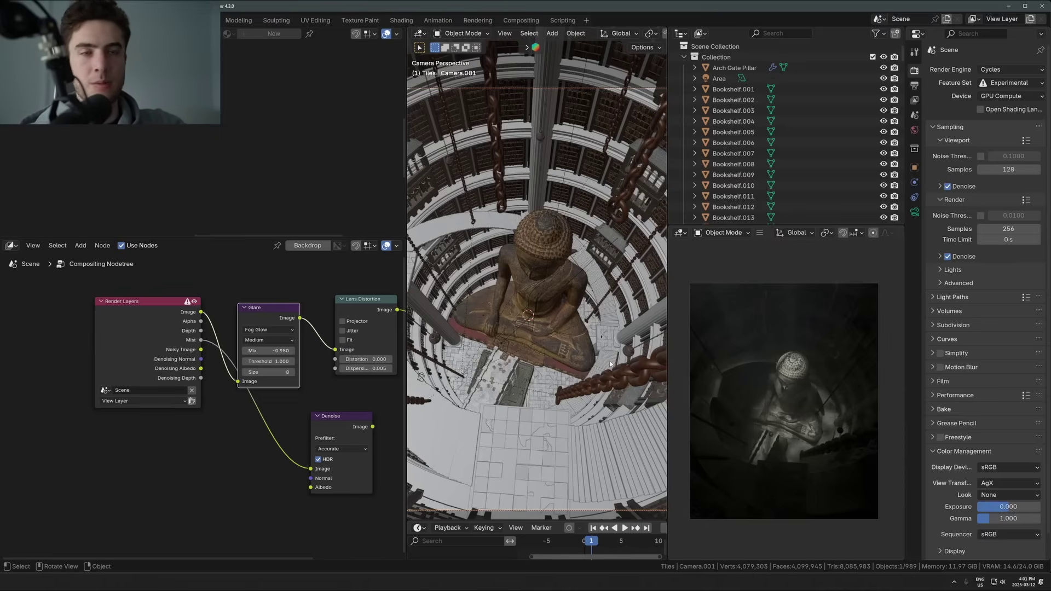
scroll(607, 372, down, 1)
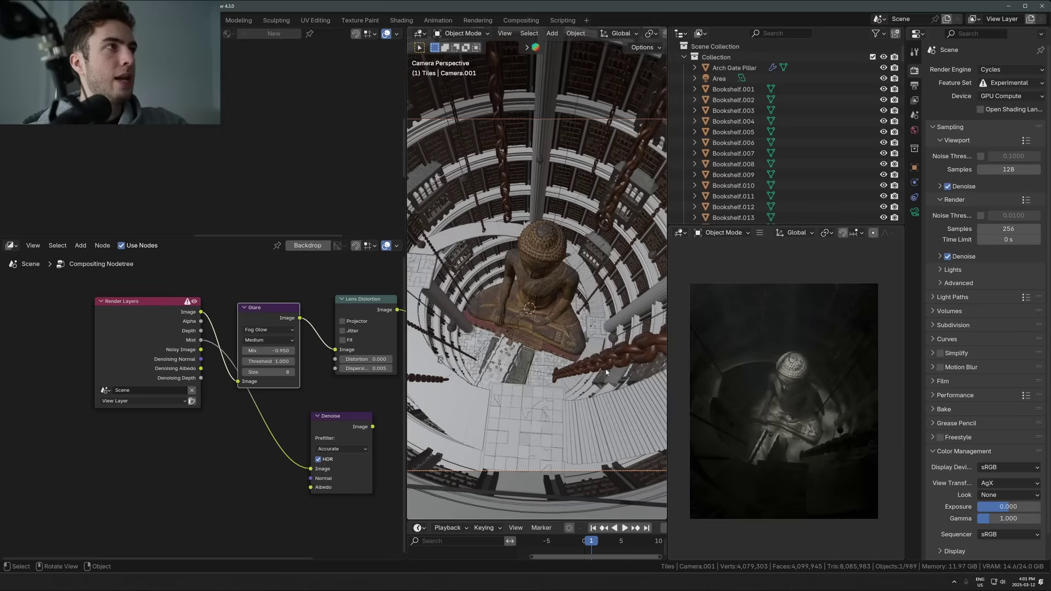
drag(406, 227, 297, 260)
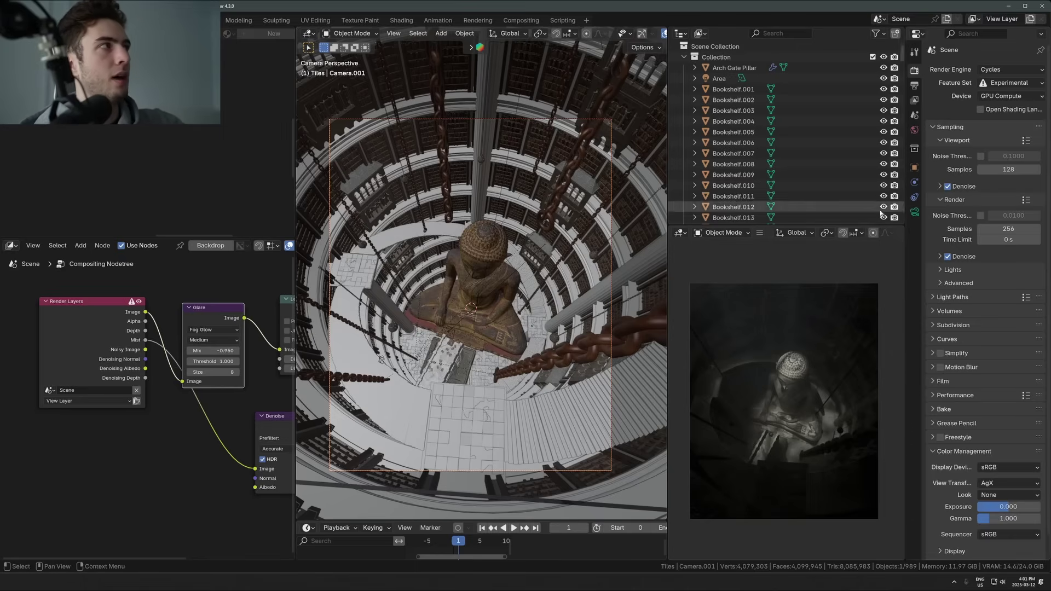
click(915, 212)
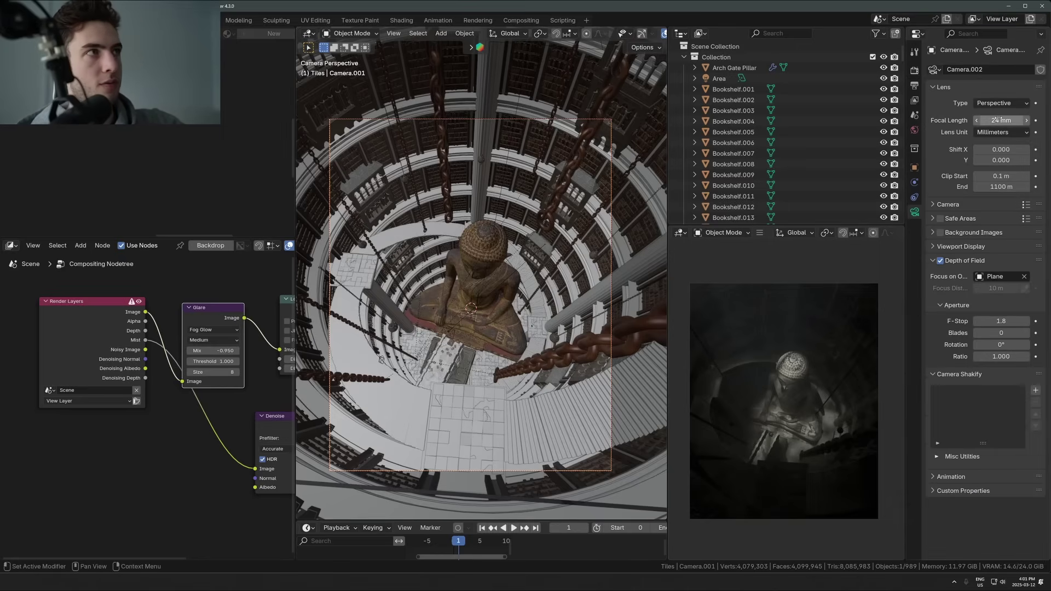
middle_drag(471, 307, 487, 285)
key(KP_0)
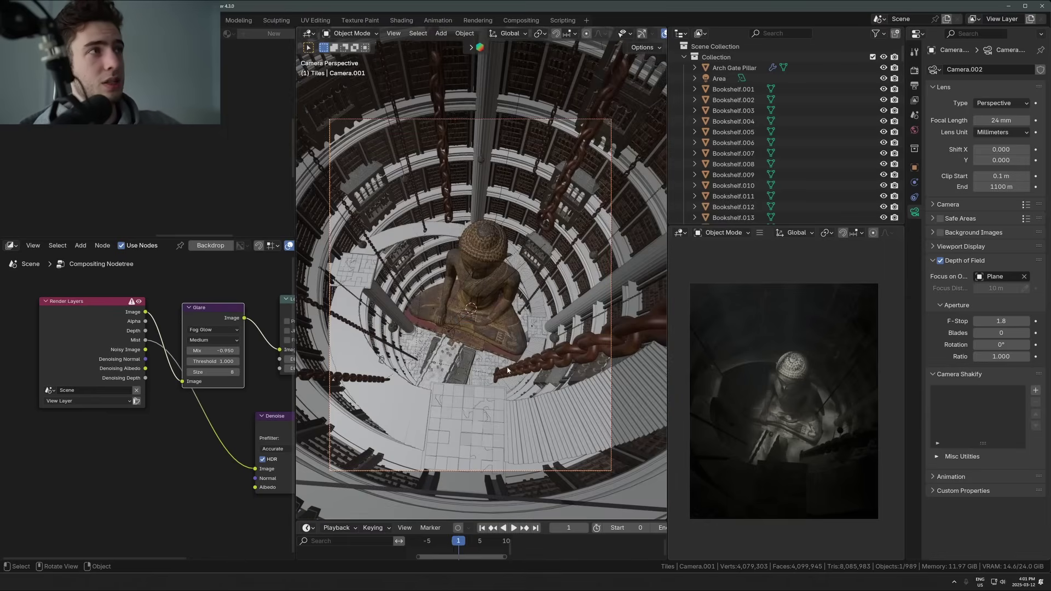
Examine how the walkways, tiled platform and castle side pieces surround the statue by selecting them one after another
click(640, 380)
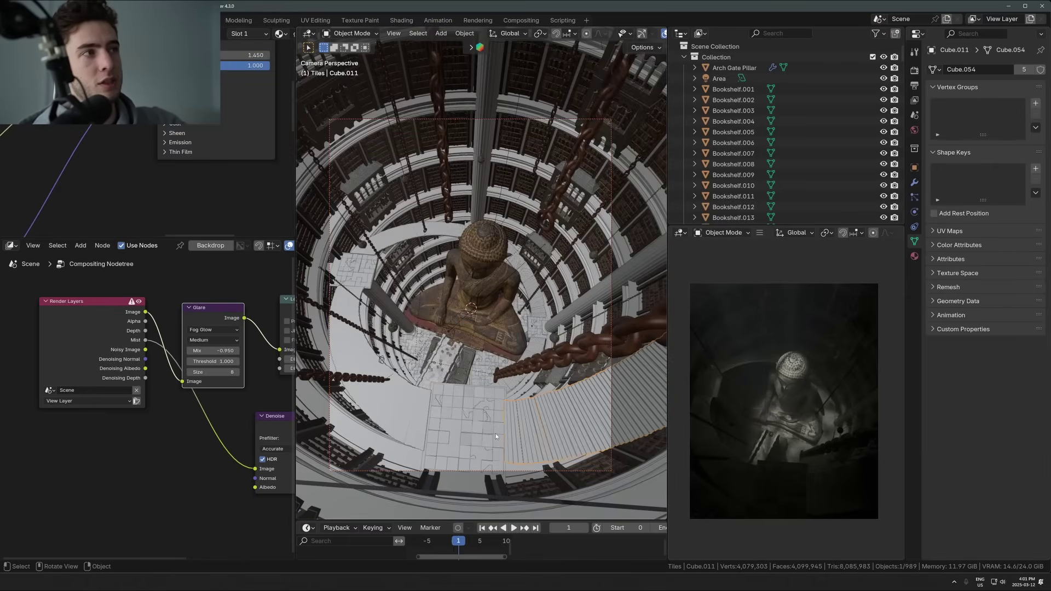
click(468, 419)
click(373, 391)
click(404, 253)
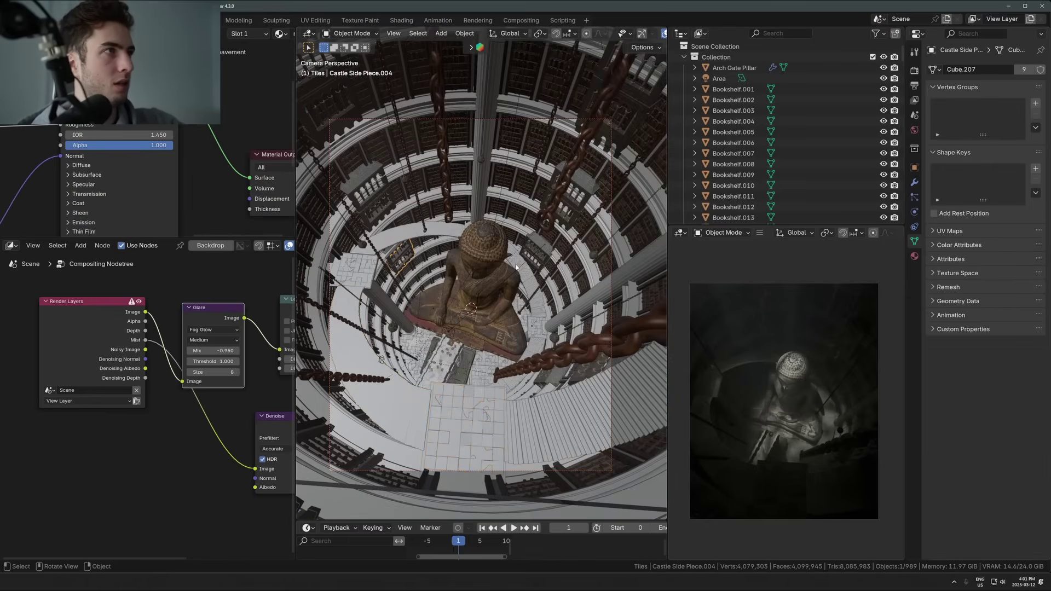
click(367, 240)
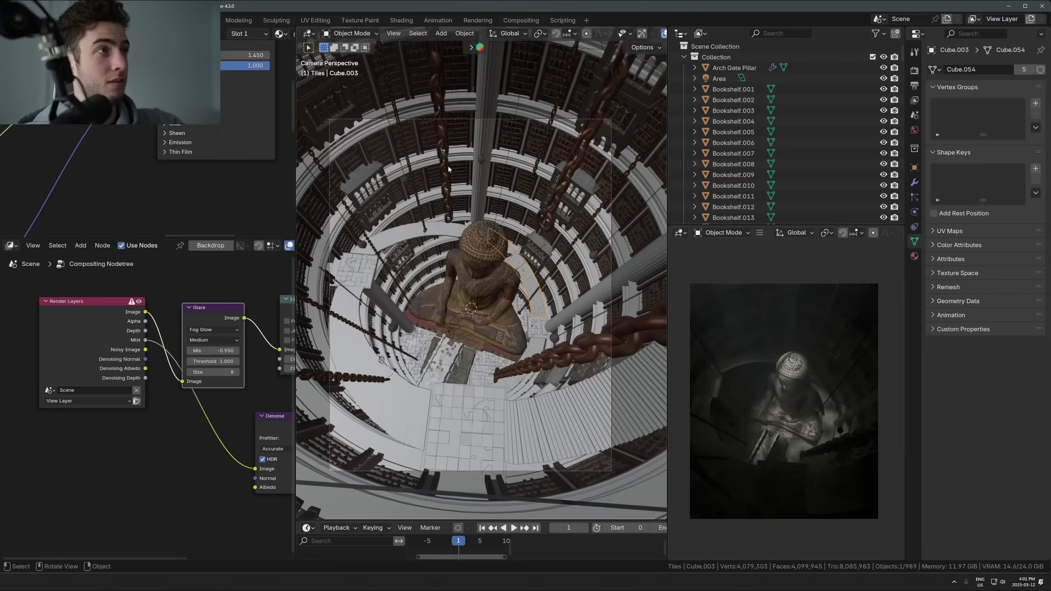
Examine how the hanging chains, the chain's ring and the circular balcony frame the statue by selecting each one
click(442, 187)
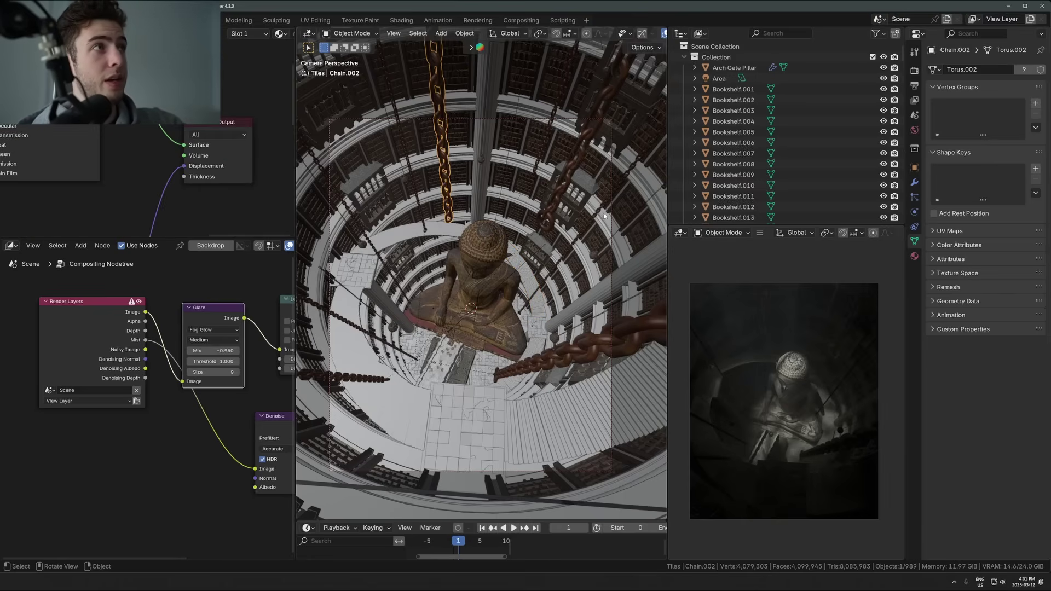
click(548, 216)
click(544, 215)
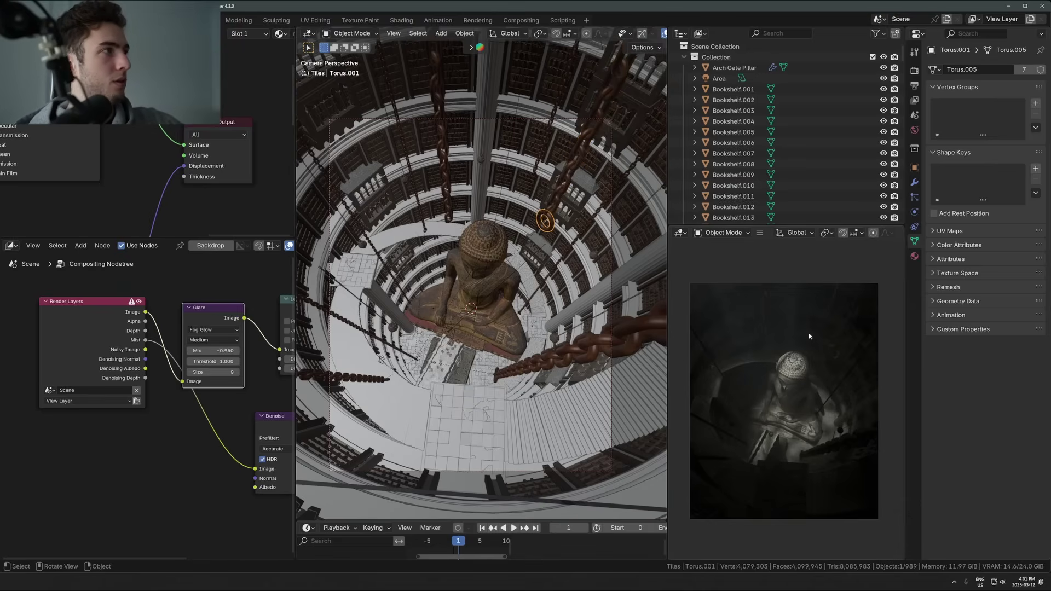
click(411, 186)
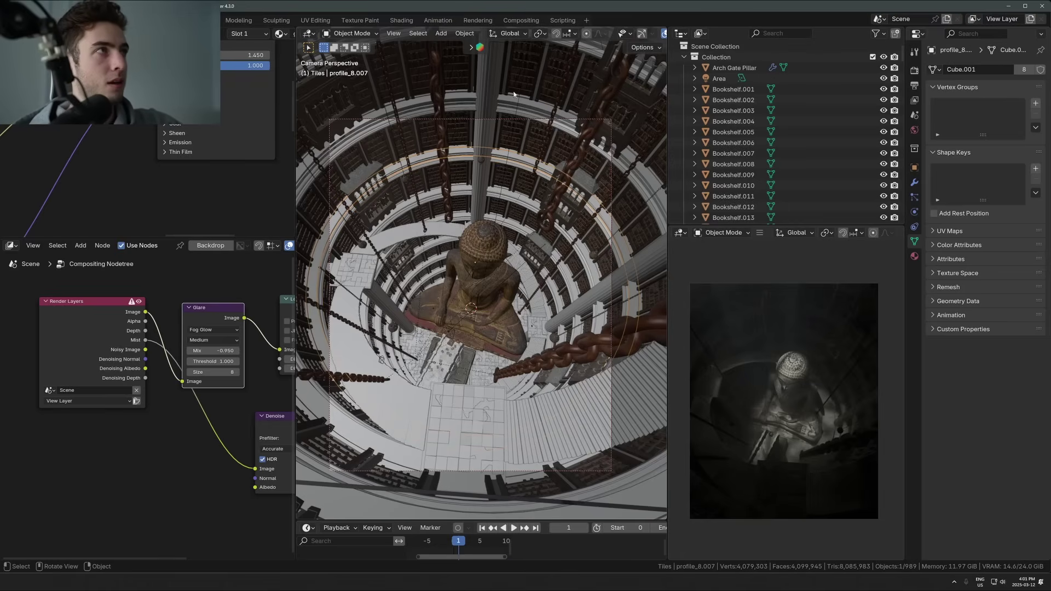
click(534, 170)
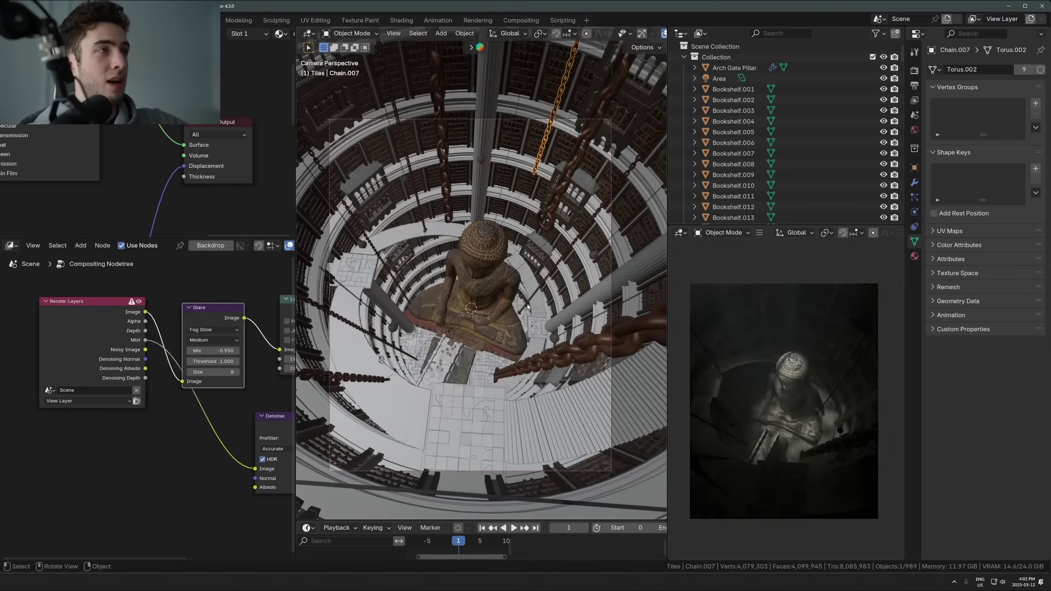
Select the spotlight above the dome and hide and unhide it to compare its effect in the rendered camera view
click(494, 120)
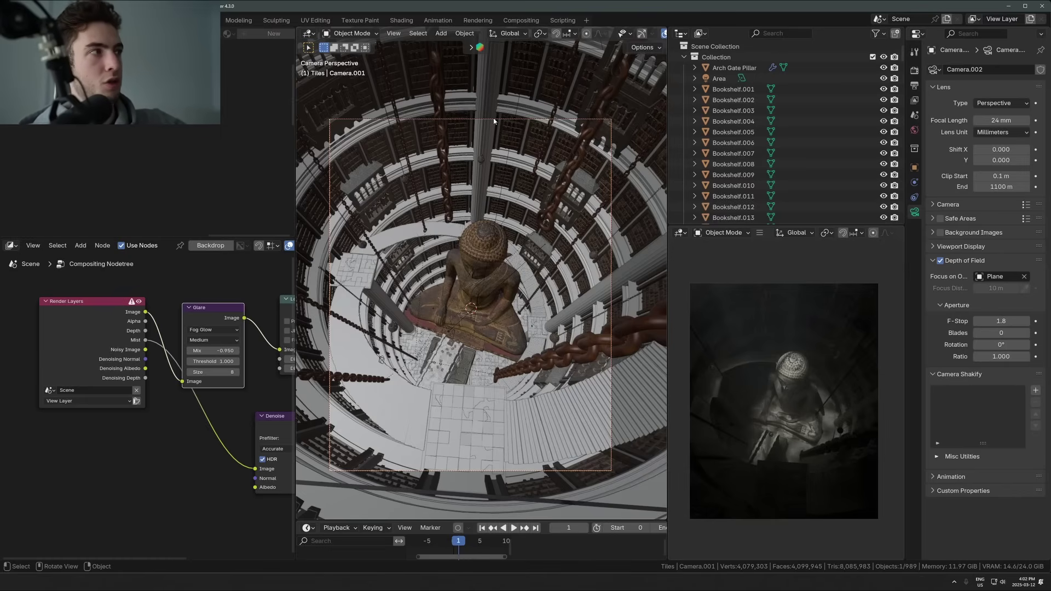
middle_drag(498, 231, 399, 258)
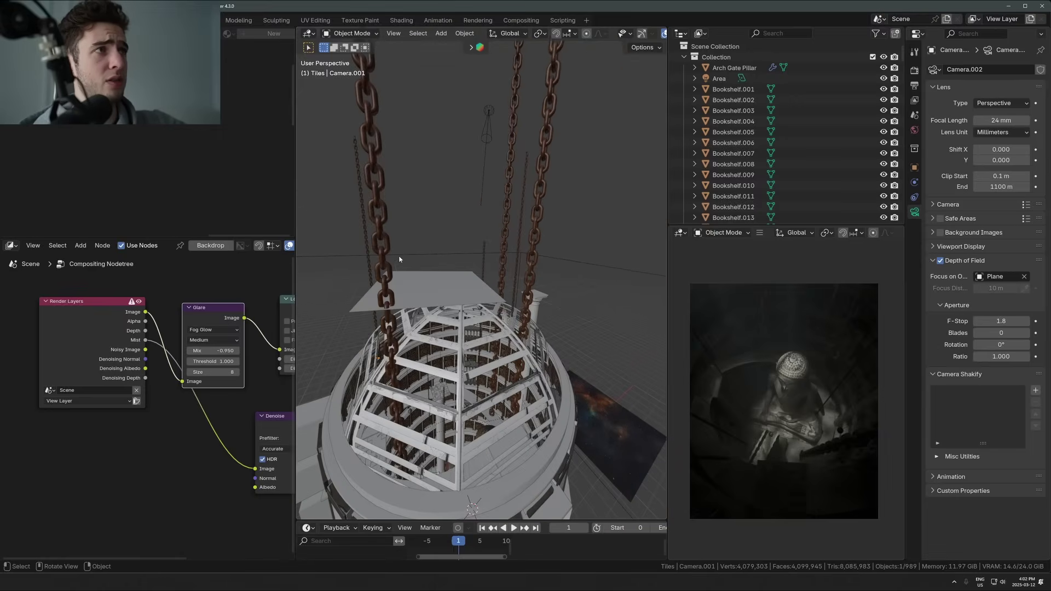
click(486, 110)
scroll(821, 148, down, 15)
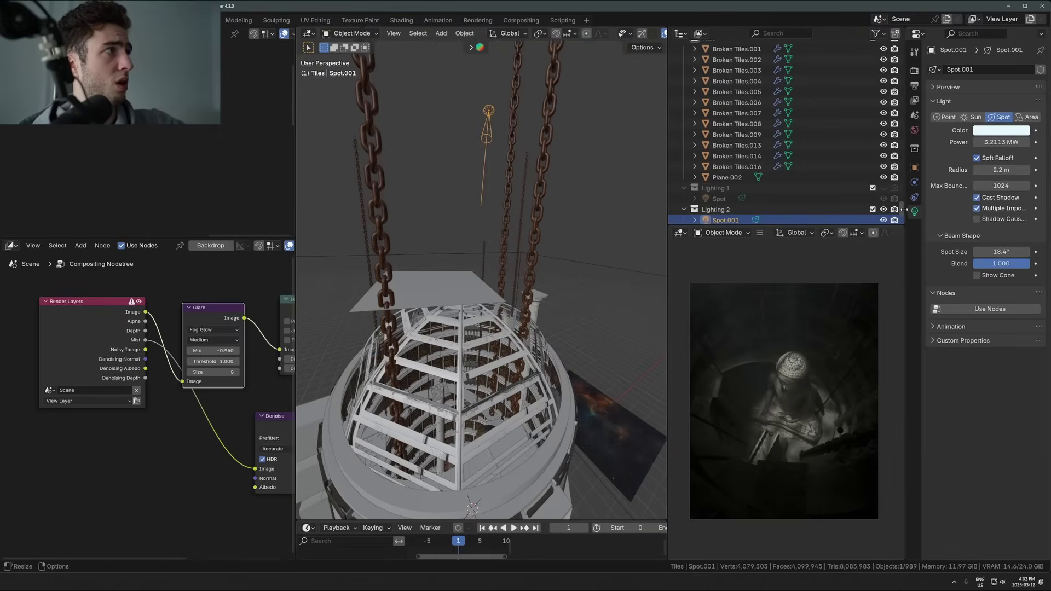
click(883, 220)
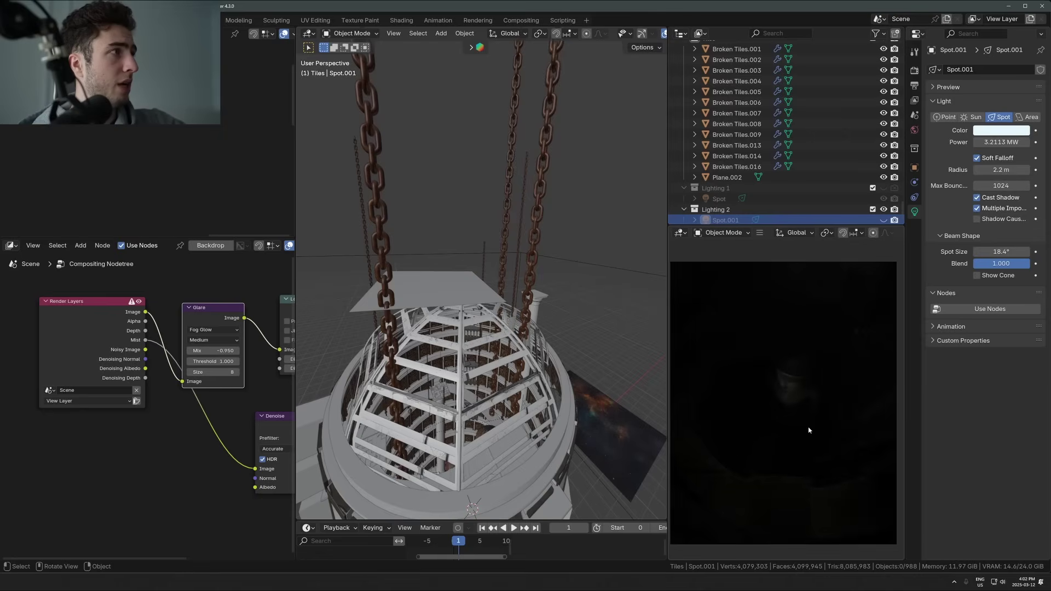
click(883, 220)
middle_drag(472, 389, 475, 349)
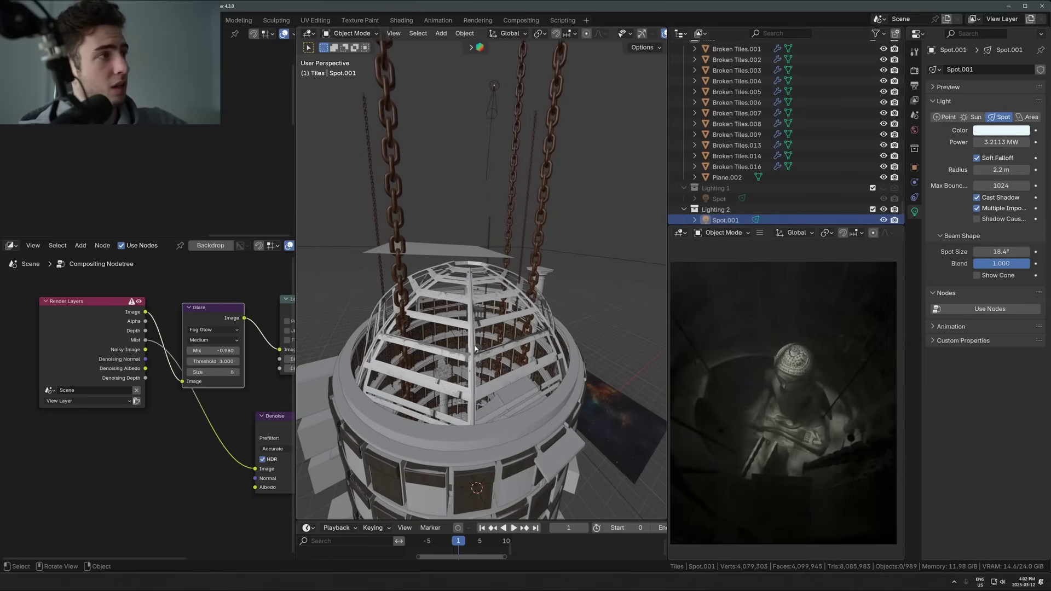
Select the area light at the statue from the camera view and examine its Volume Scatter ray visibility setting and outliner entry
key(KP_0)
click(459, 333)
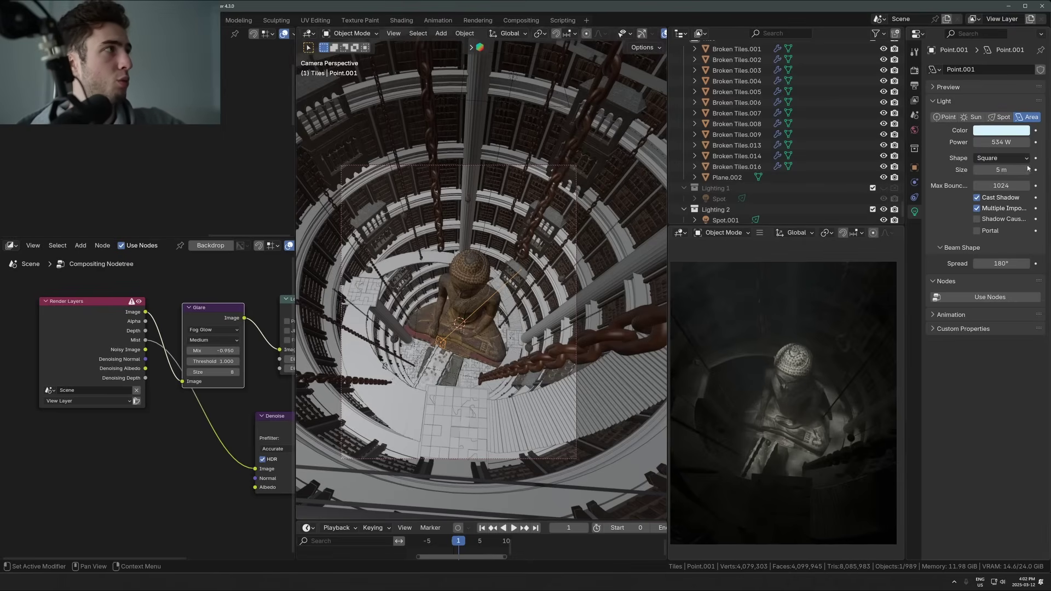
click(914, 167)
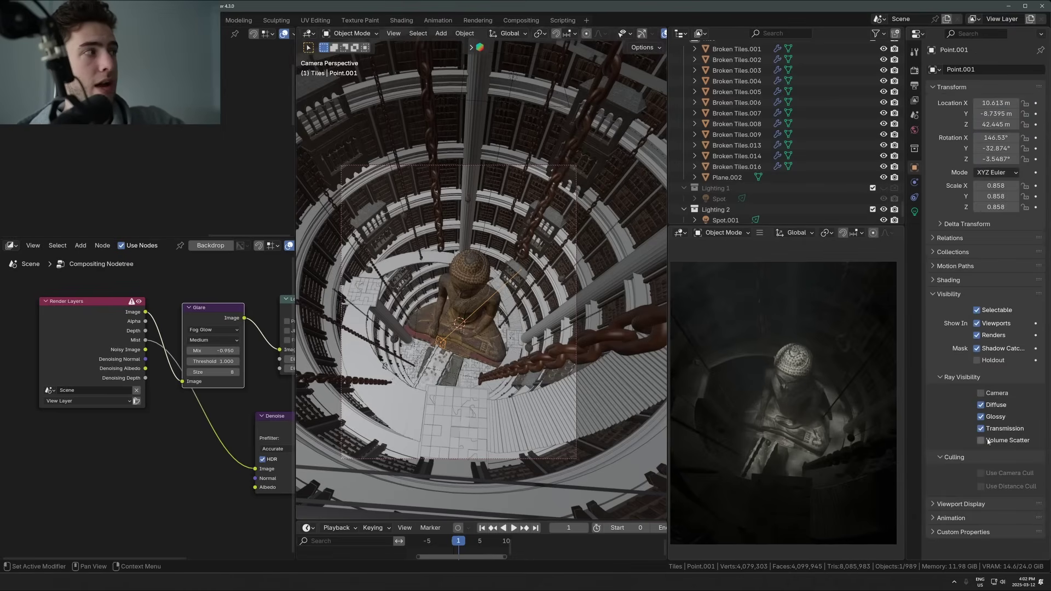
click(1010, 441)
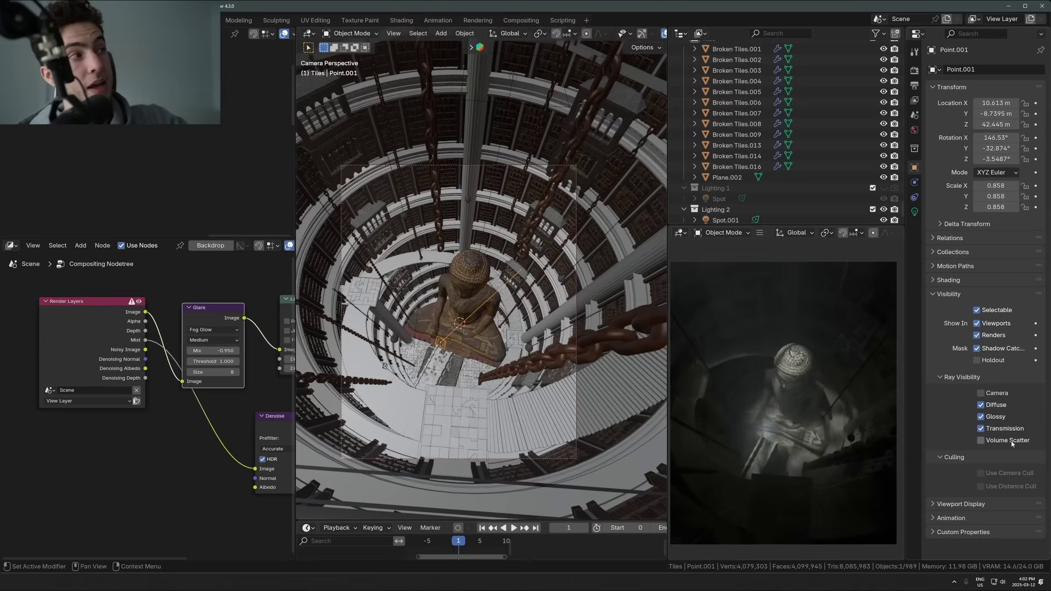
key(KP_Decimal)
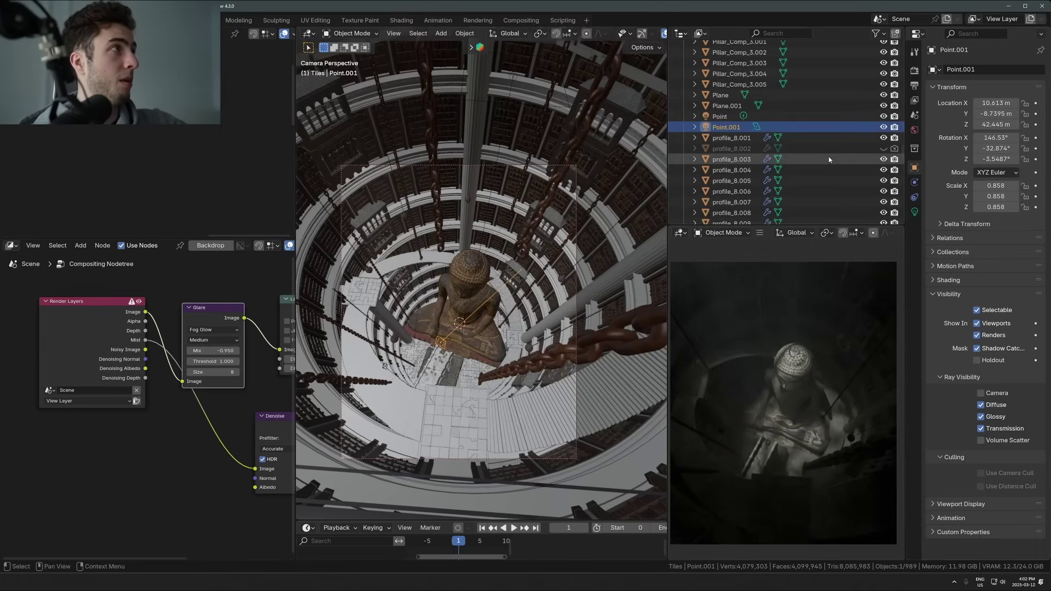
key(alt+a)
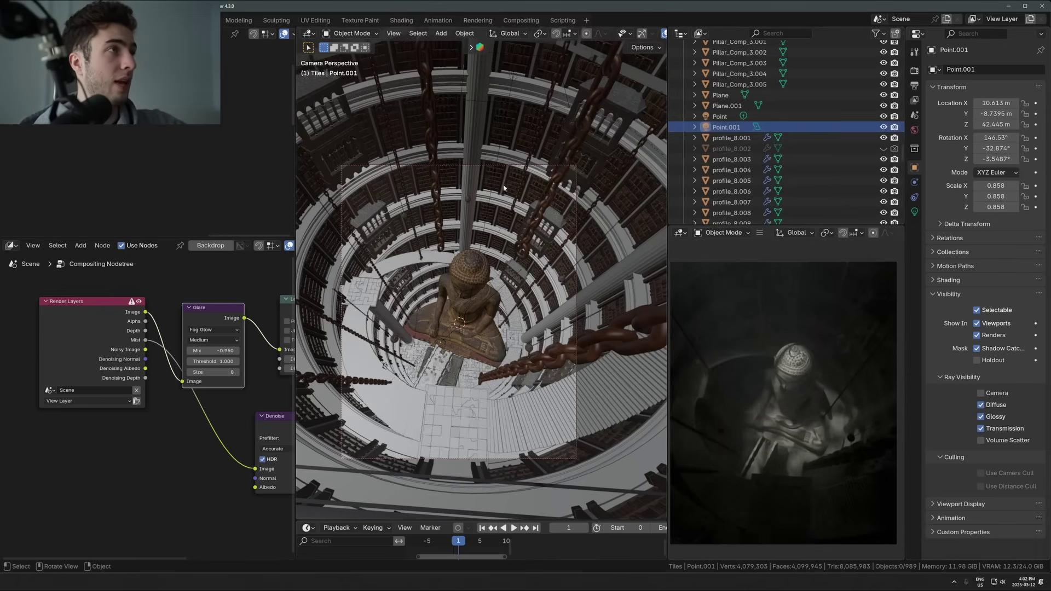
Select the plane above the dome and try moving it aside to compare its effect on the rendered view
middle_drag(504, 188, 482, 230)
click(502, 237)
key(KP_Decimal)
key(g)
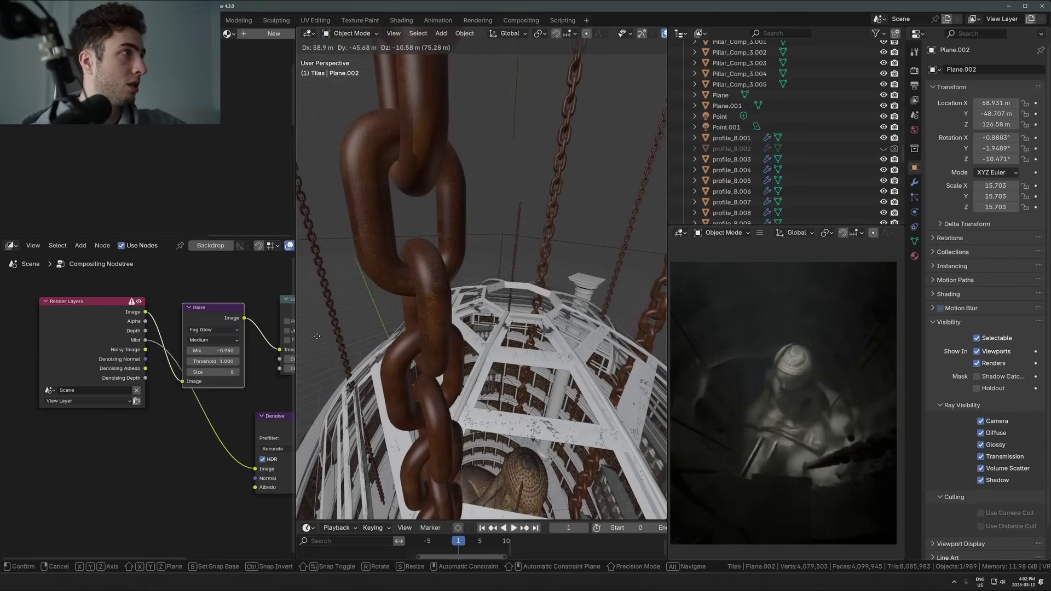
right_click(317, 337)
scroll(506, 346, down, 8)
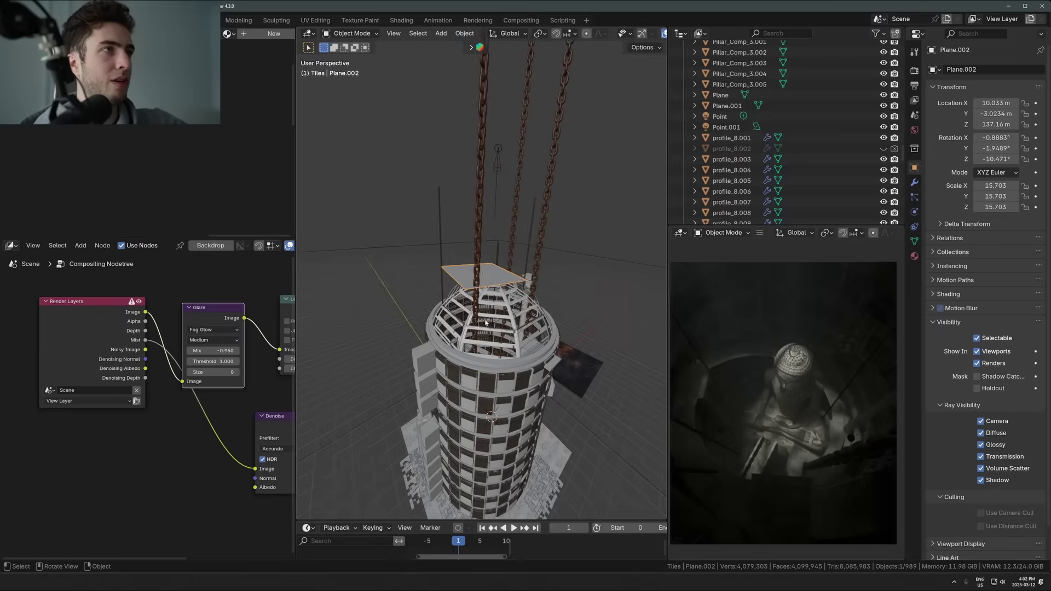
Switch the node editor to the Shader Editor and examine the plane above the dome against the rendered camera view
key(shift+F3)
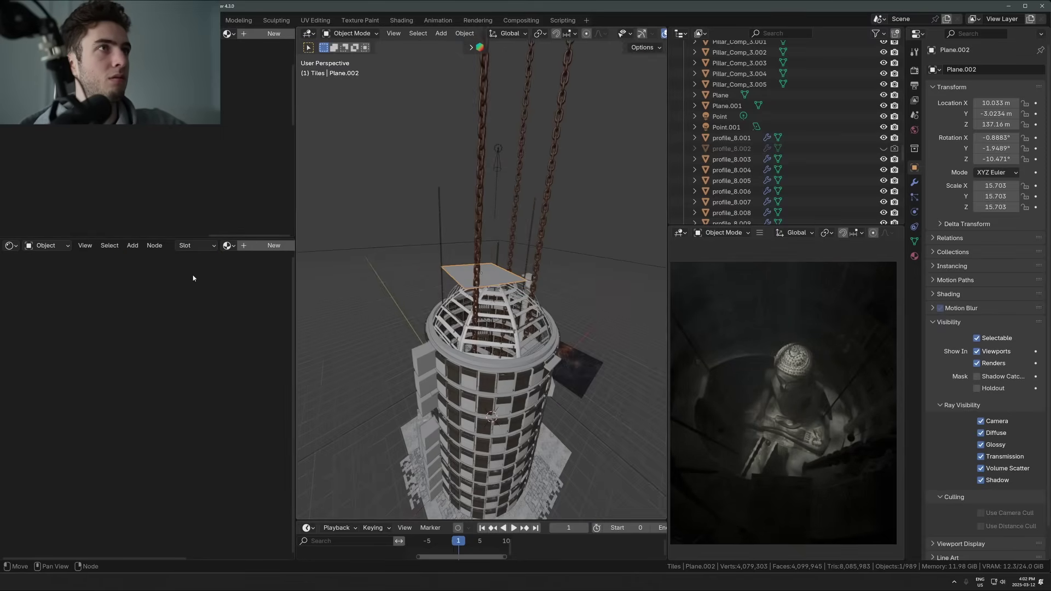
scroll(536, 285, up, 8)
middle_drag(533, 286, 441, 258)
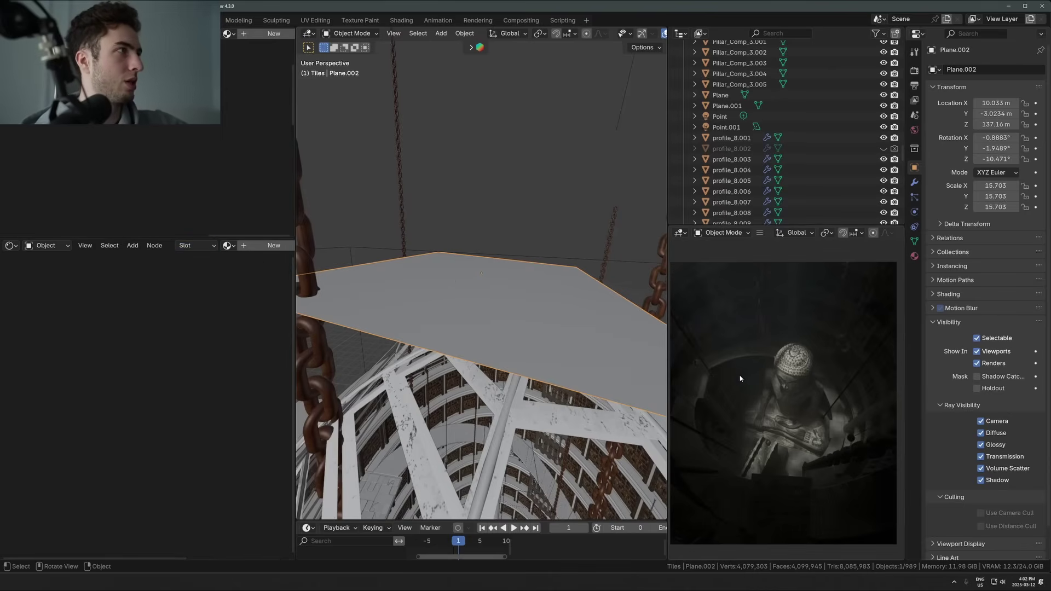
middle_drag(740, 378, 798, 363)
key(KP_0)
scroll(529, 315, down, 8)
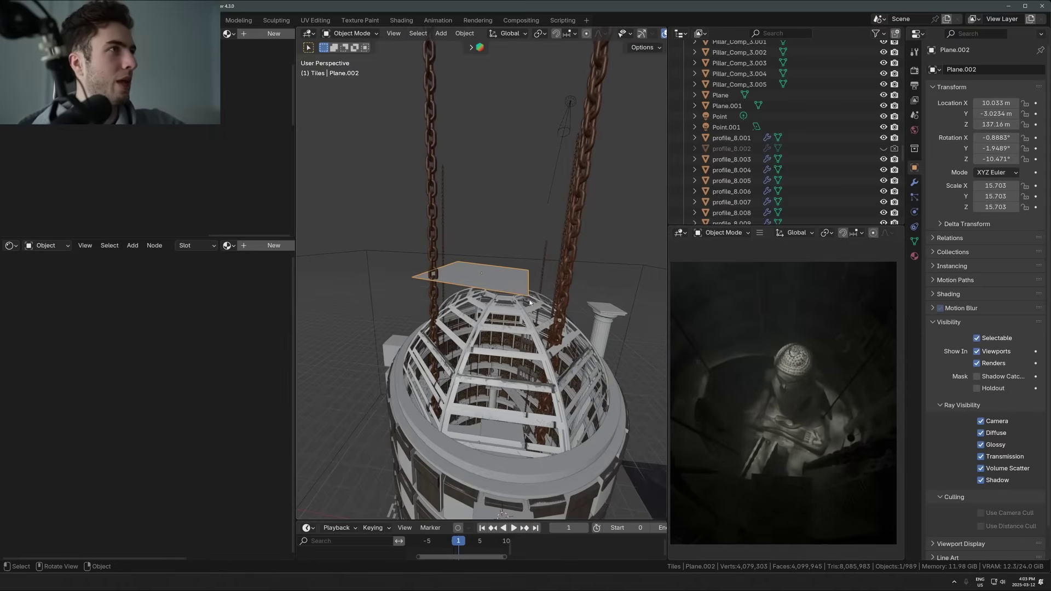
Select the dome frame and try moving it to compare how it shapes the light on the statue
middle_drag(530, 302, 485, 262)
click(462, 308)
scroll(461, 308, up, 4)
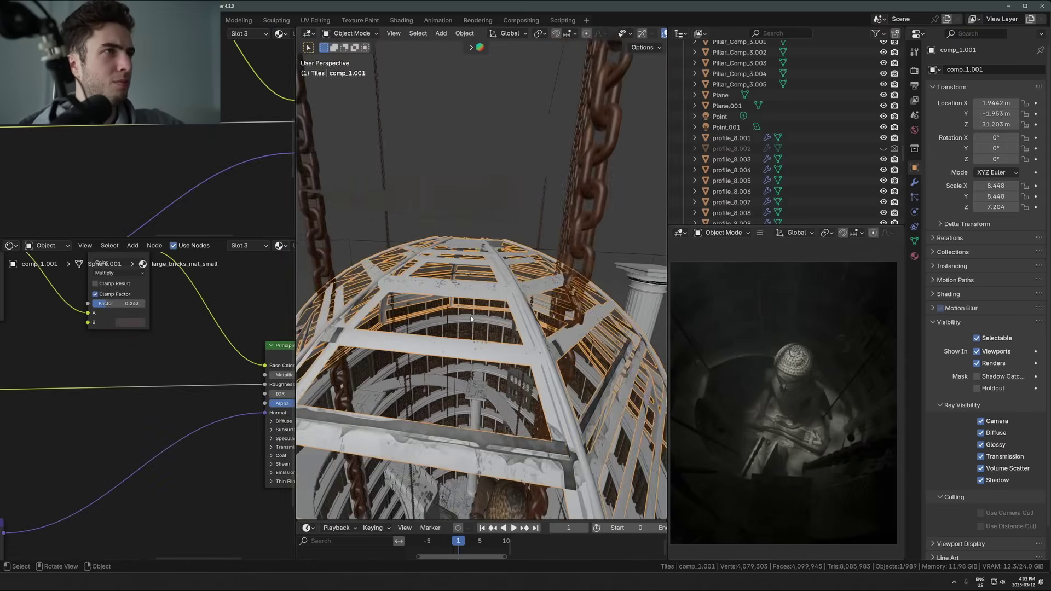
middle_drag(462, 308, 492, 290)
scroll(492, 290, down, 3)
key(g)
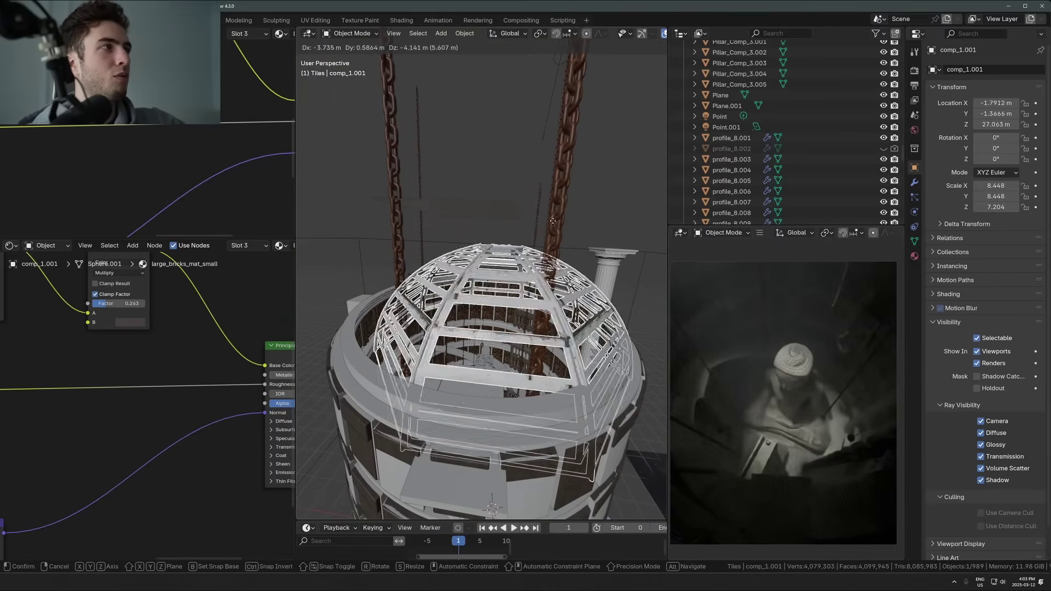
click(506, 176)
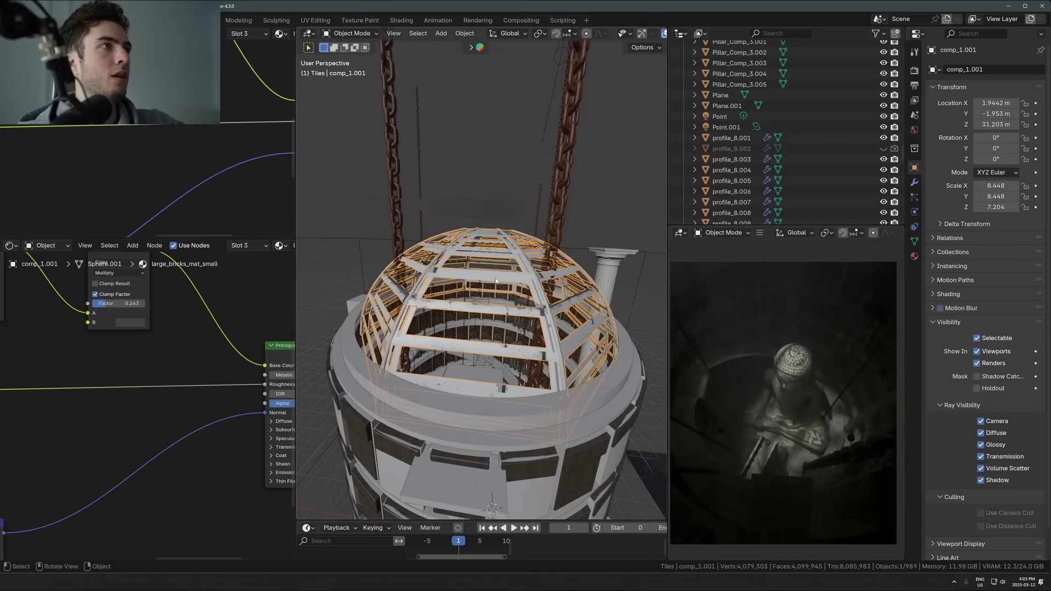
Hide and unhide the dome frame from the camera view to compare the shadows it casts on the statue
key(KP_0)
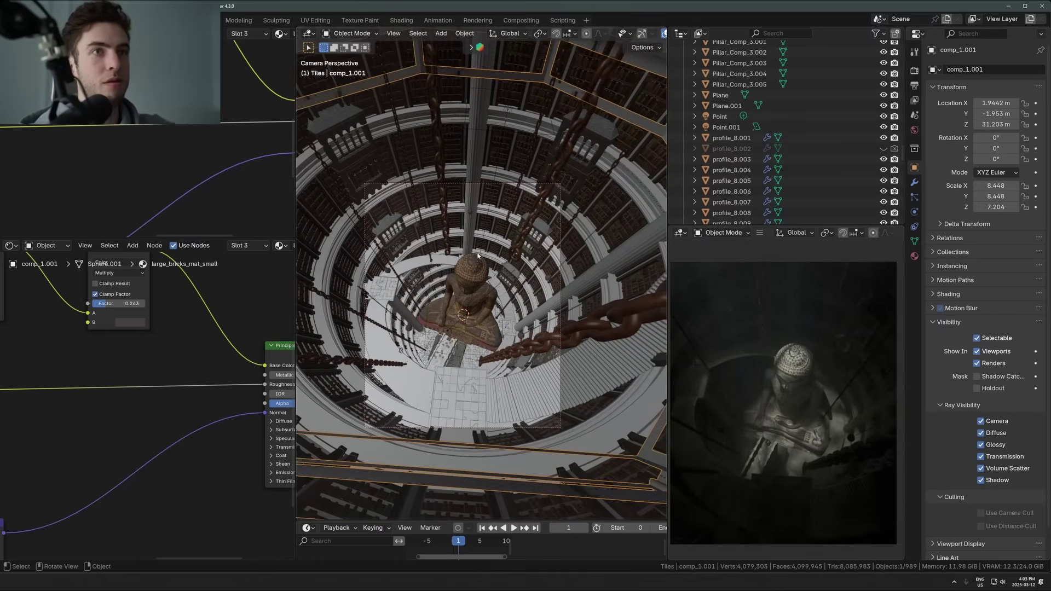
scroll(826, 328, up, 2)
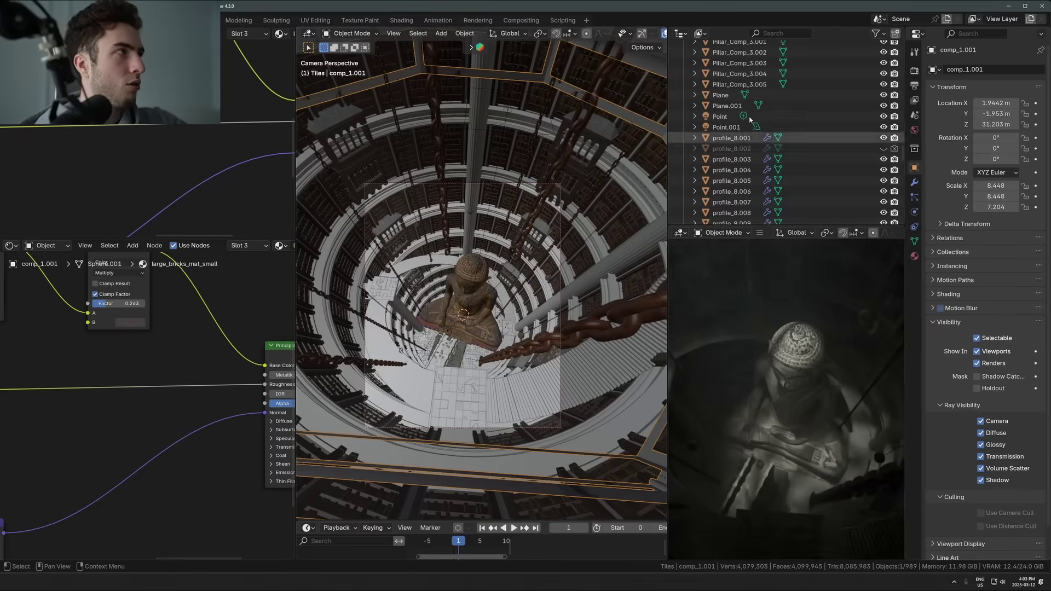
key(KP_Decimal)
click(884, 127)
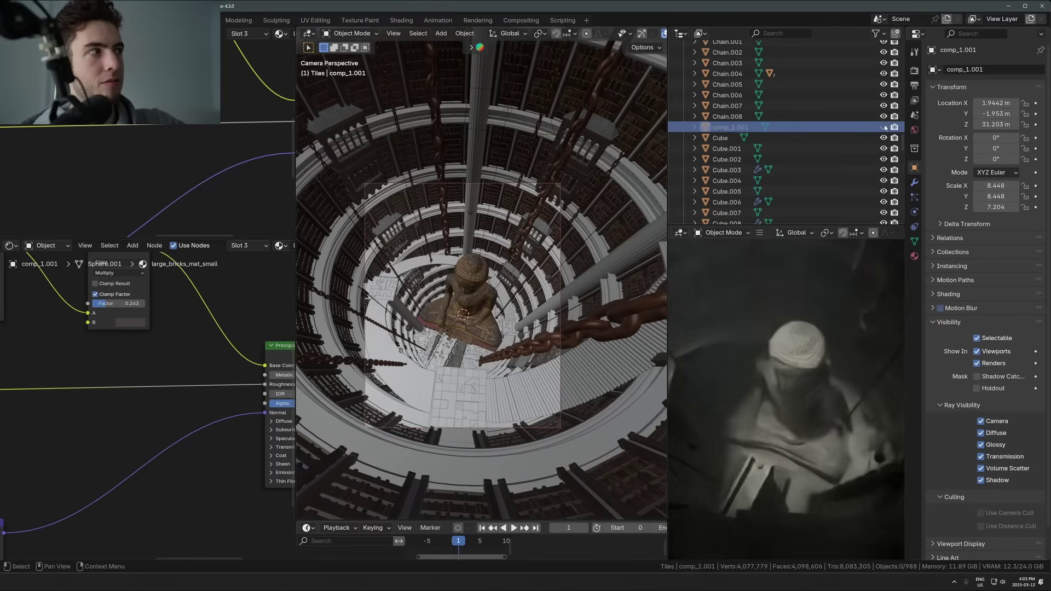
click(884, 127)
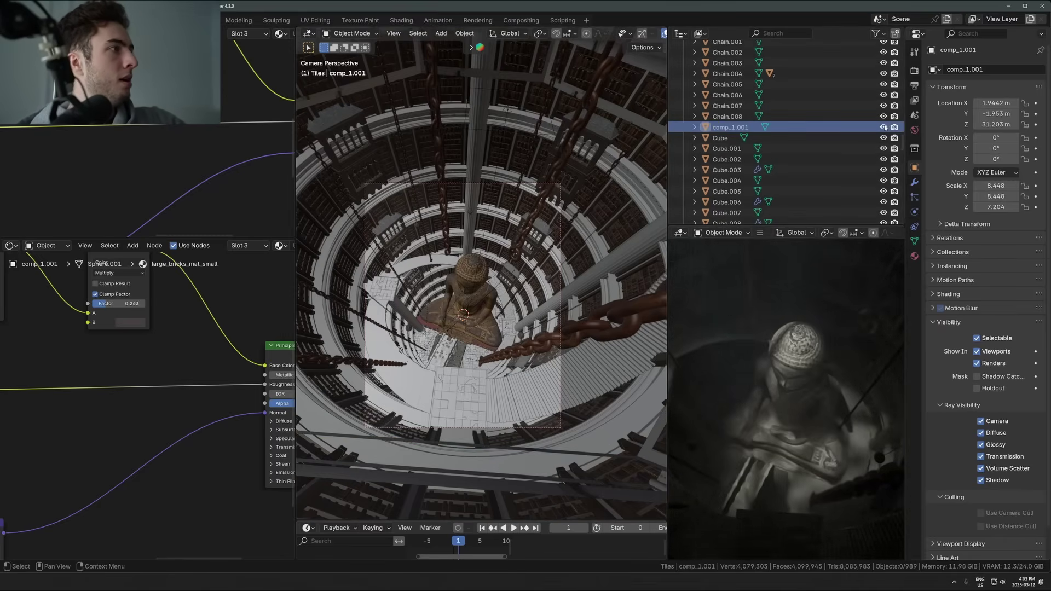
Select the spotlight above the tower and examine its radius, spot size and placement relative to the dome
middle_drag(476, 274, 464, 227)
scroll(489, 203, down, 5)
scroll(464, 227, up, 1)
click(473, 173)
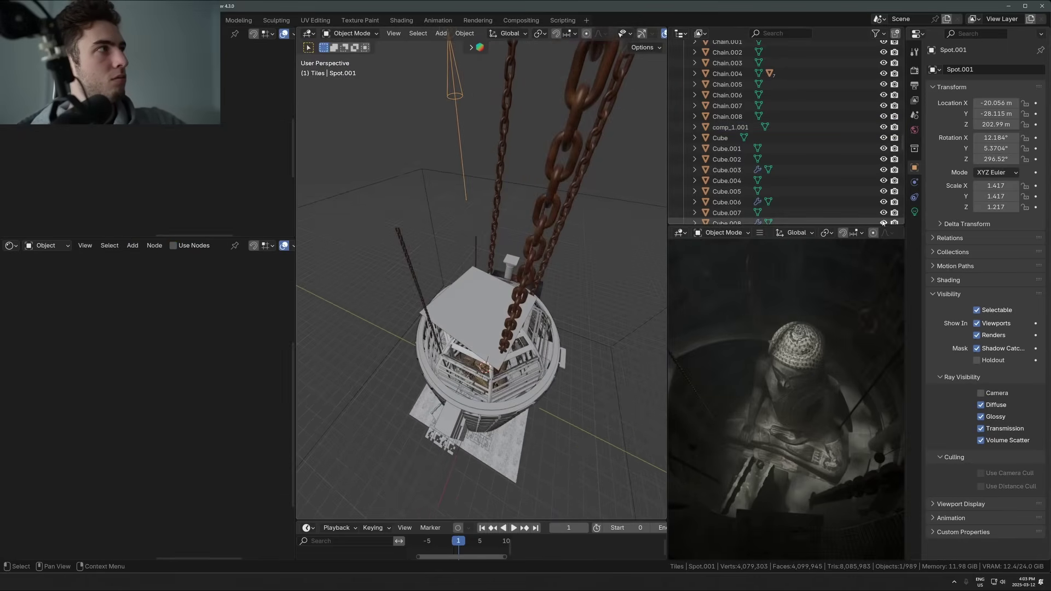
click(914, 212)
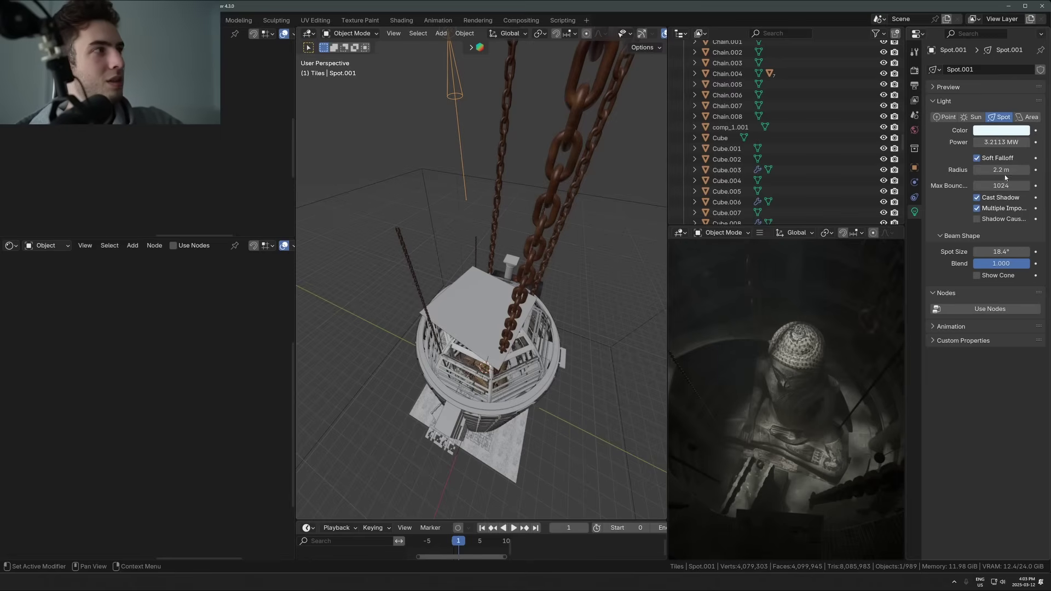
shift+middle_drag(491, 57, 500, 87)
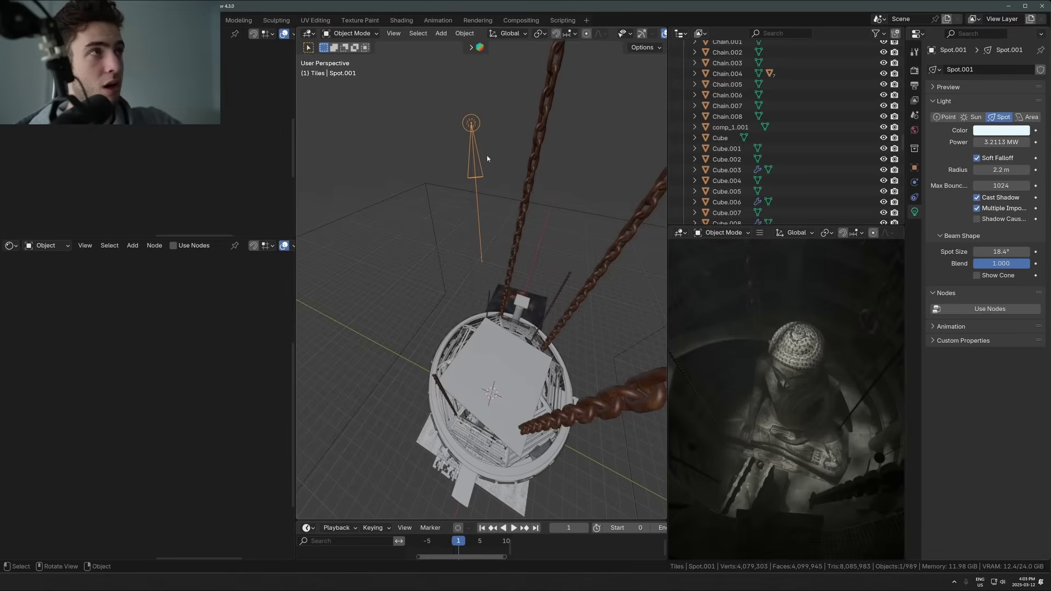
drag(1001, 251, 981, 252)
right_click(1001, 252)
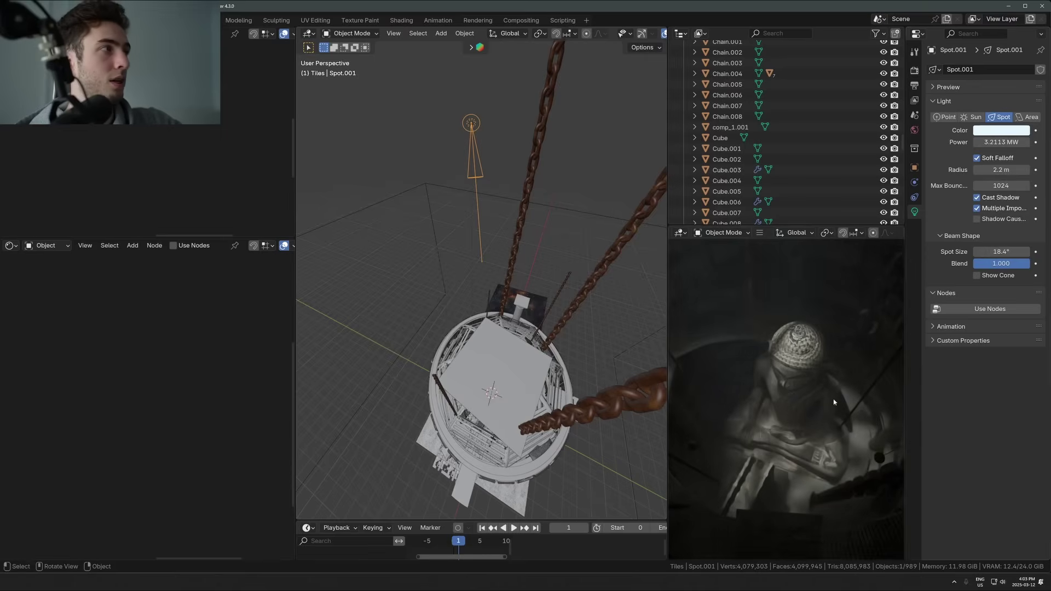
scroll(783, 421, down, 1)
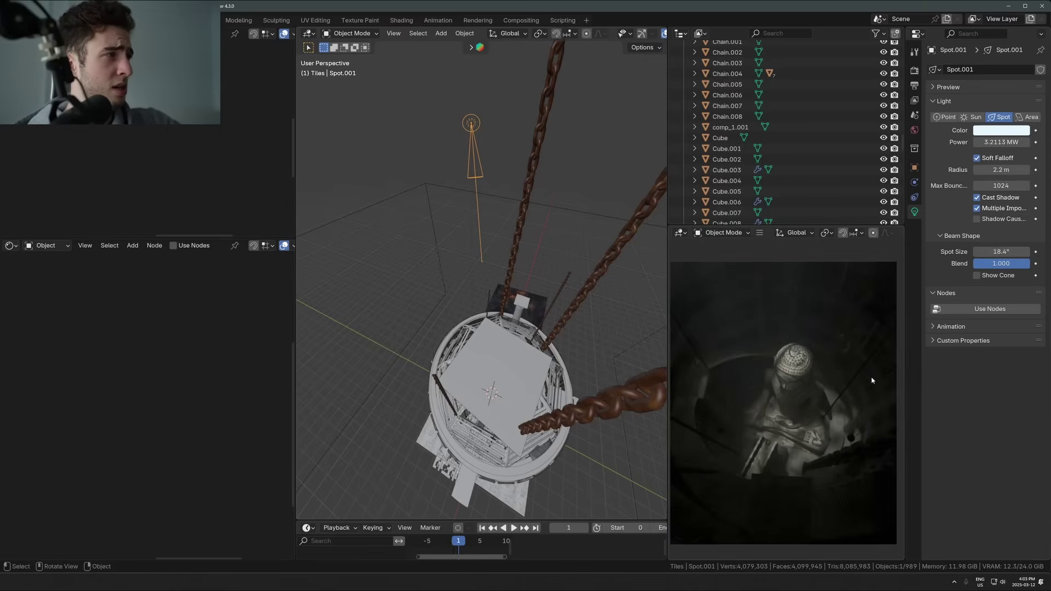
key(KP_Decimal)
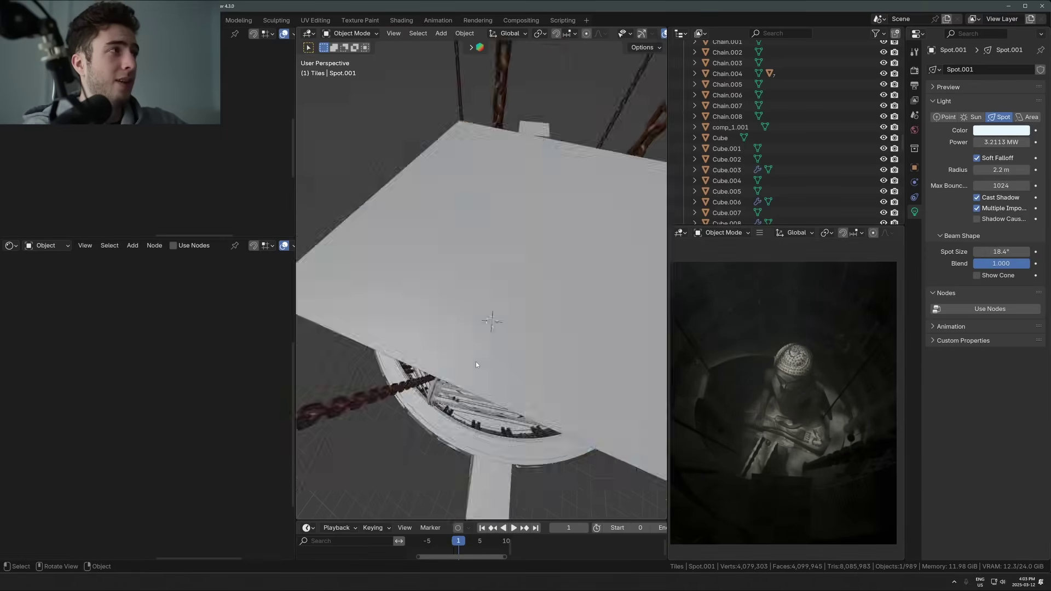
middle_drag(475, 361, 520, 268)
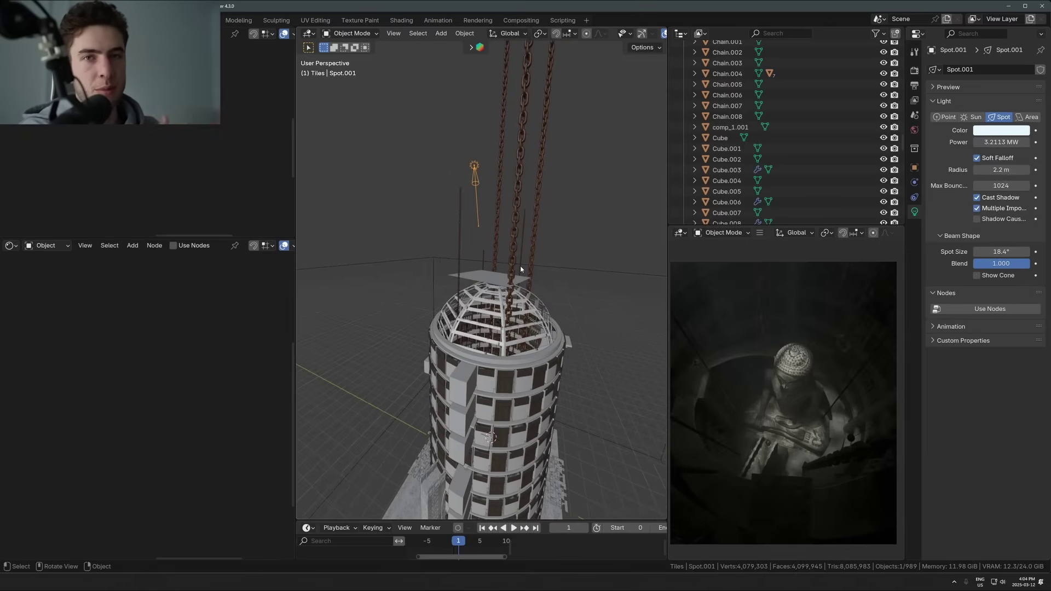
Switch to the course page in the browser and read the course outline from Section 1 through Section 5
scroll(520, 249, up, 4)
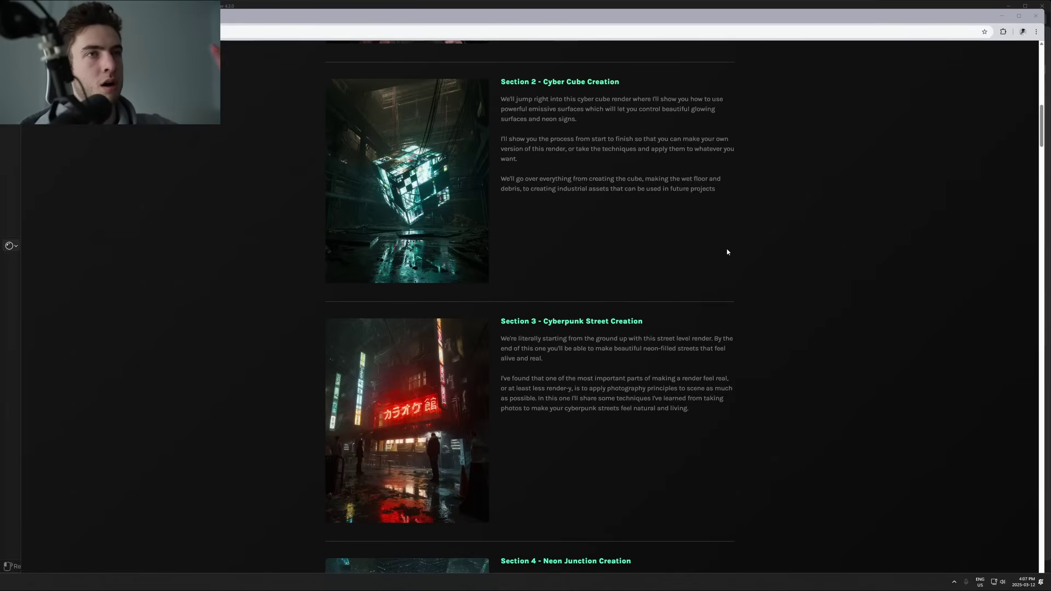
scroll(667, 272, up, 4)
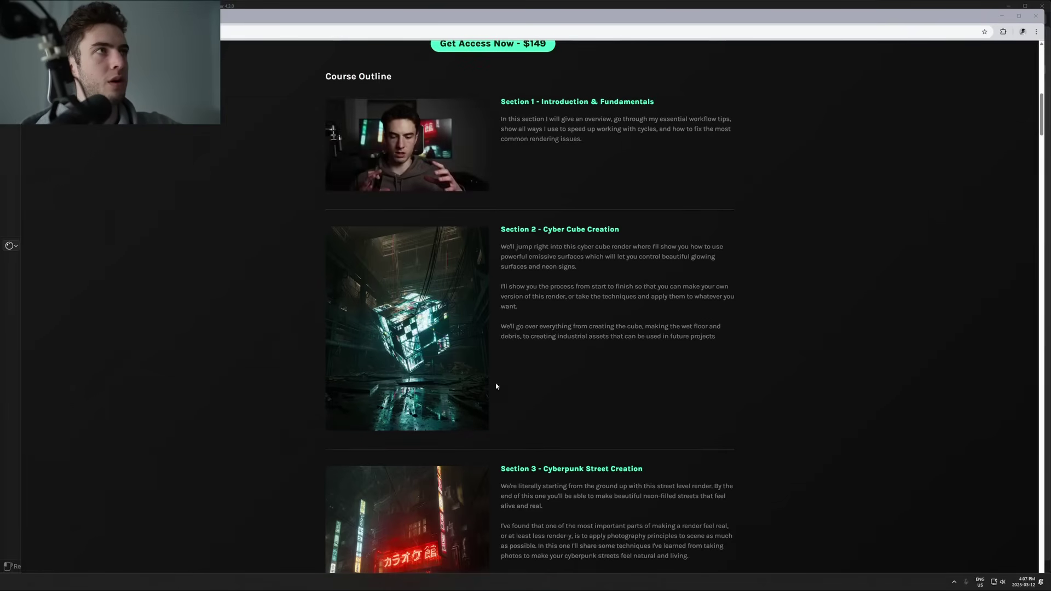
scroll(584, 400, down, 1)
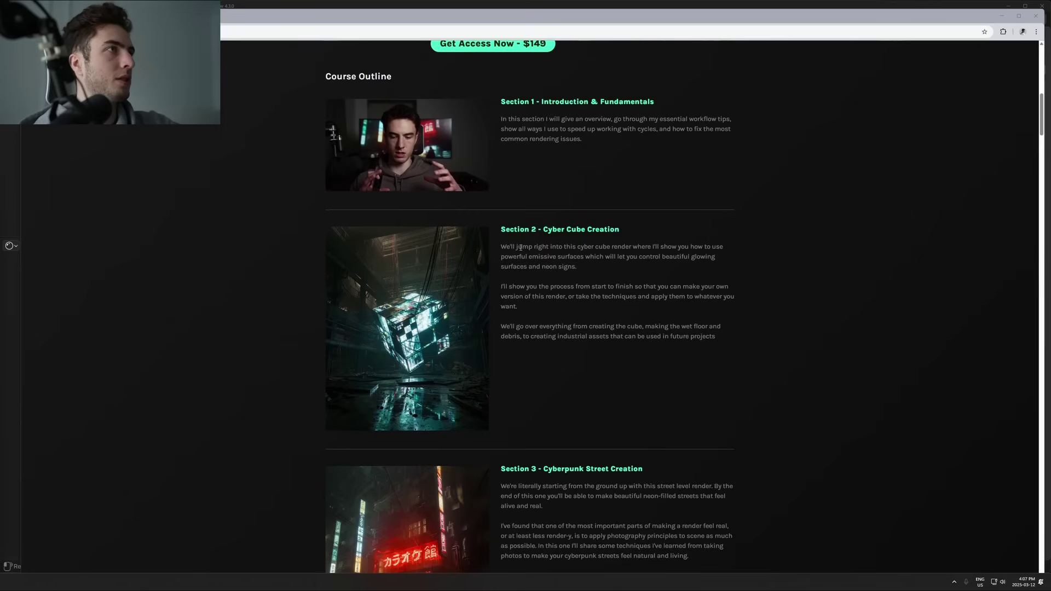
scroll(520, 248, down, 3)
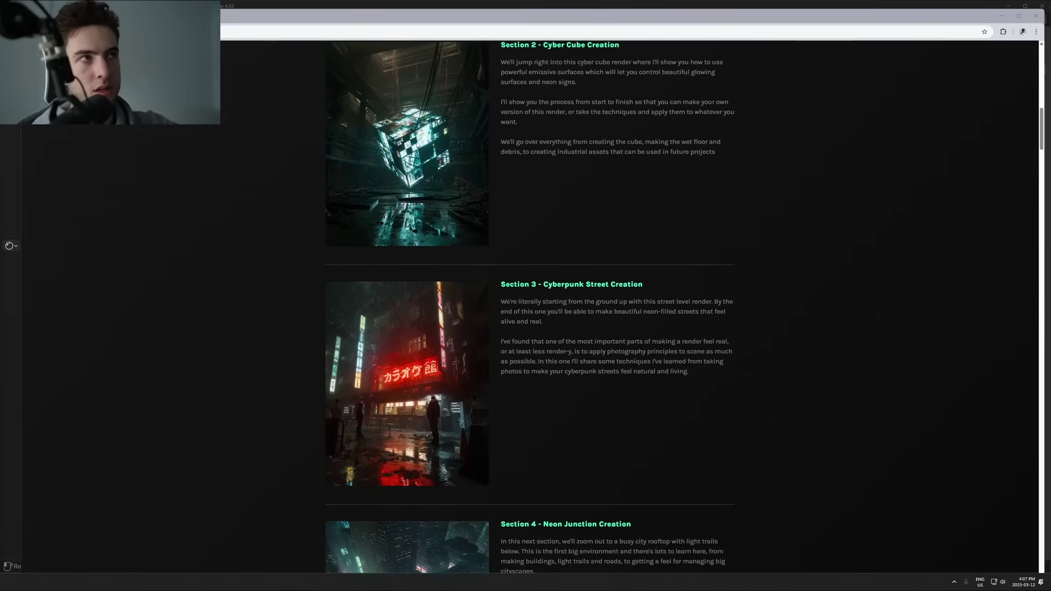
scroll(370, 313, down, 3)
scroll(427, 426, down, 2)
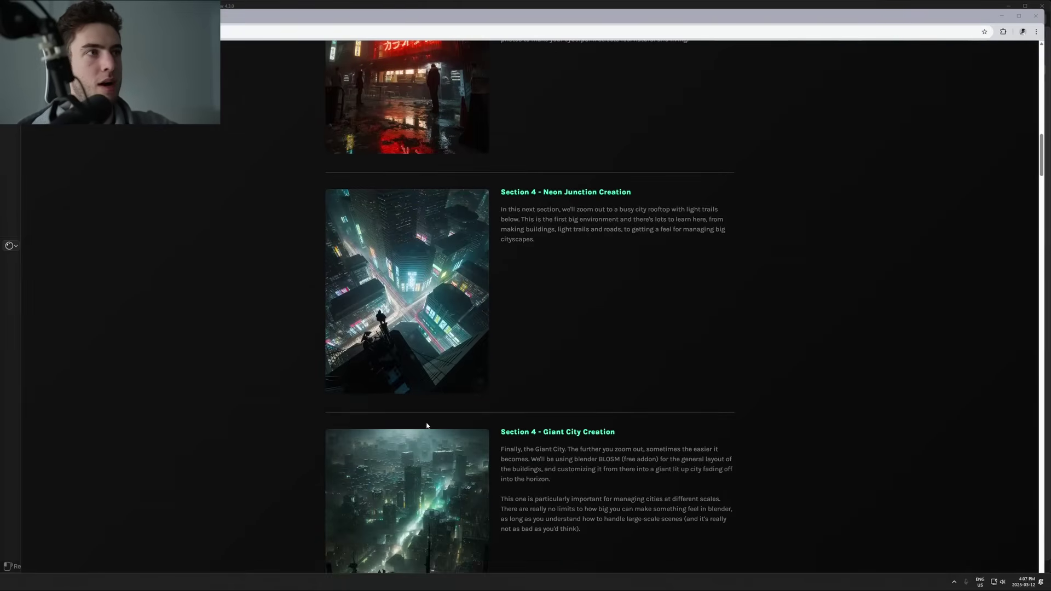
scroll(427, 426, down, 8)
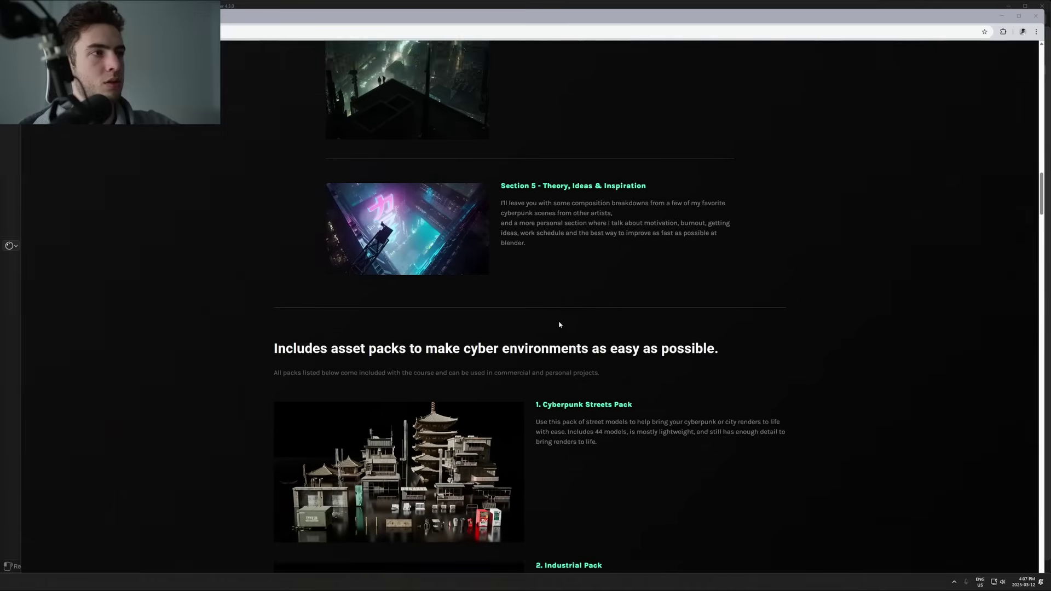
Examine the asset packs included with the course, from the Cyberpunk Streets Pack to the City Buildings Pack
scroll(487, 352, up, 1)
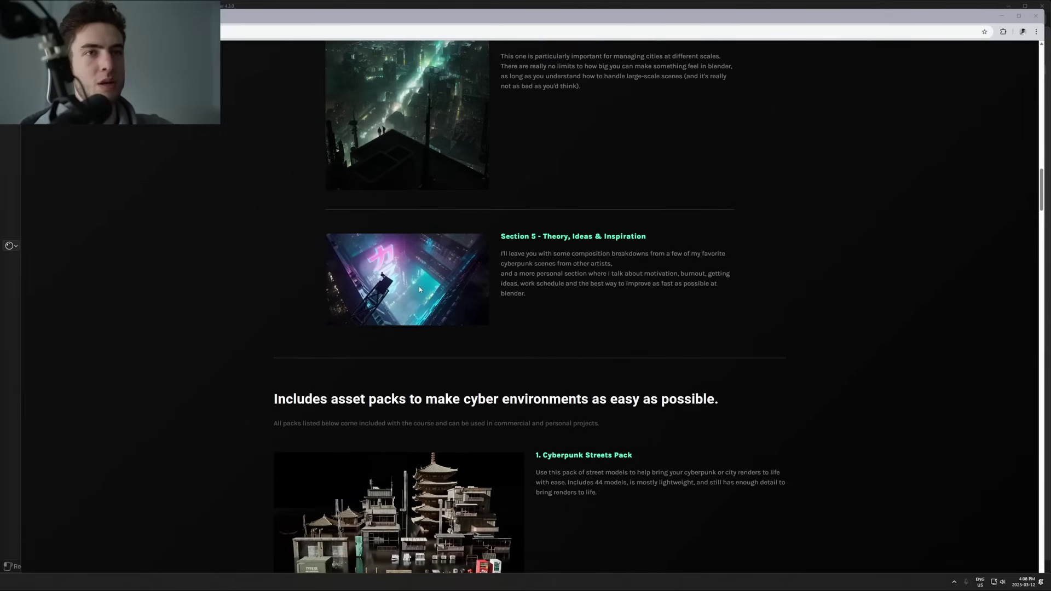
scroll(479, 347, down, 2)
scroll(515, 214, down, 2)
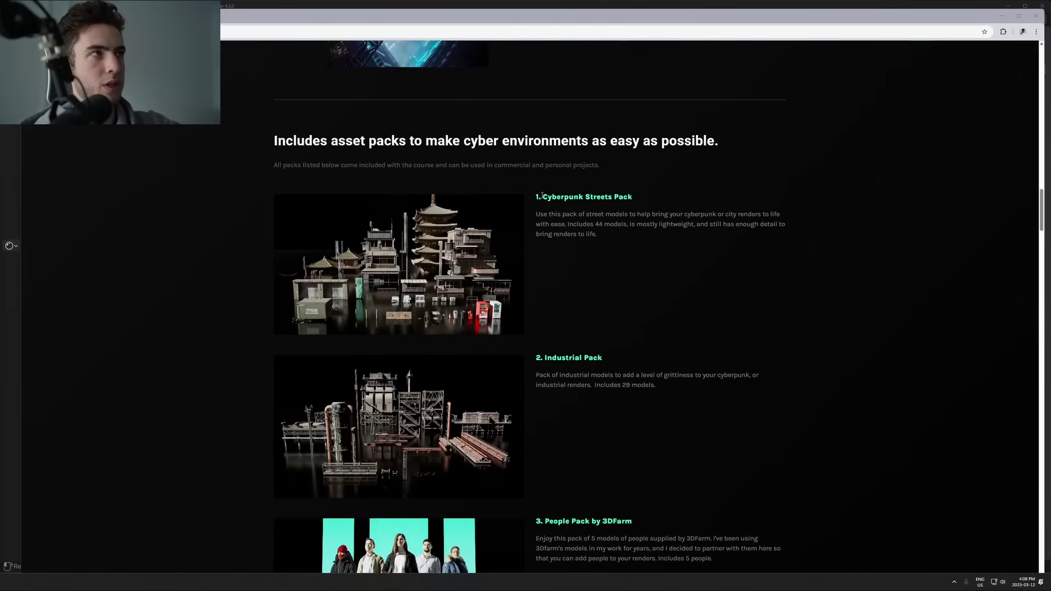
drag(541, 196, 632, 197)
click(625, 199)
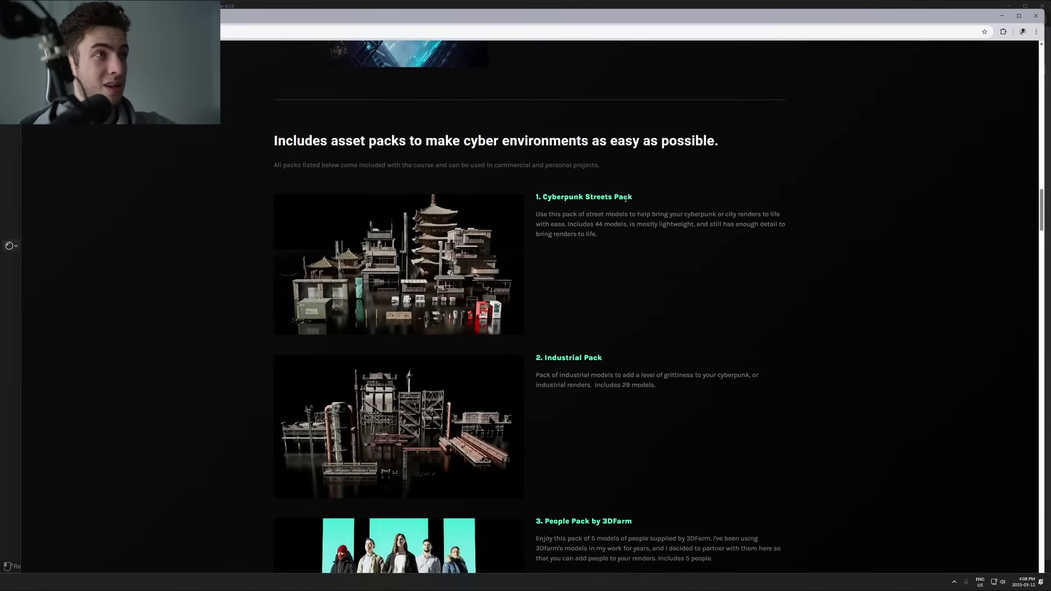
scroll(505, 176, down, 1)
scroll(501, 179, down, 2)
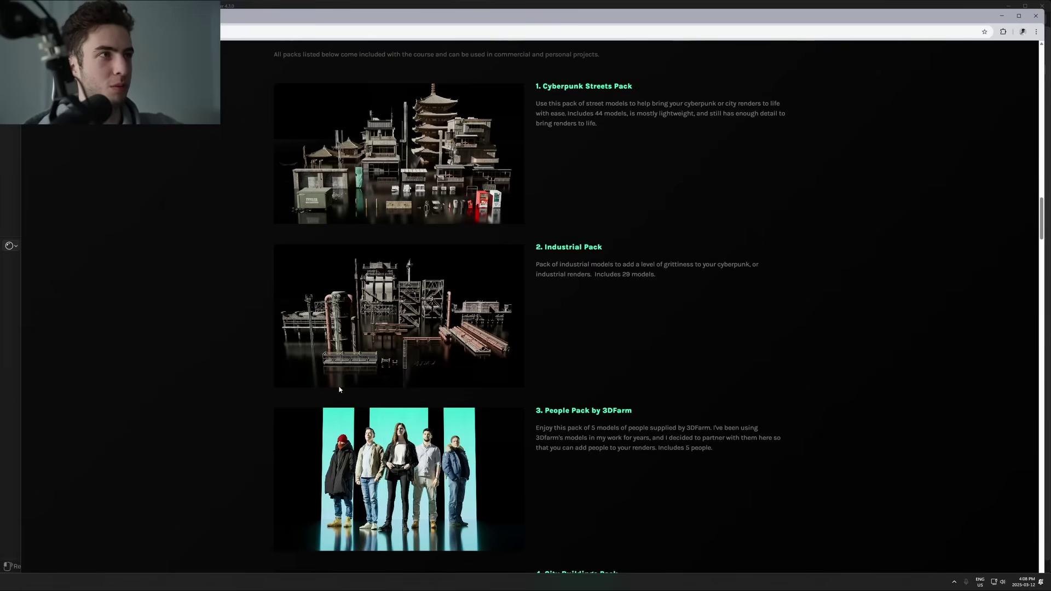
scroll(339, 390, down, 5)
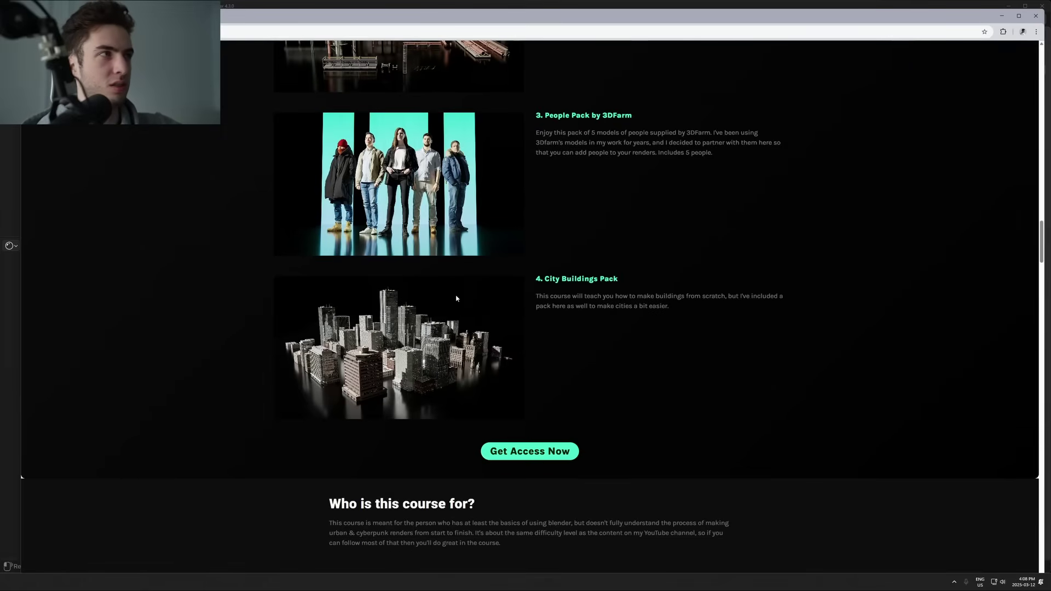
Look back through the included asset packs, from the City Buildings Pack up to the Cyberpunk Streets Pack
scroll(524, 371, up, 3)
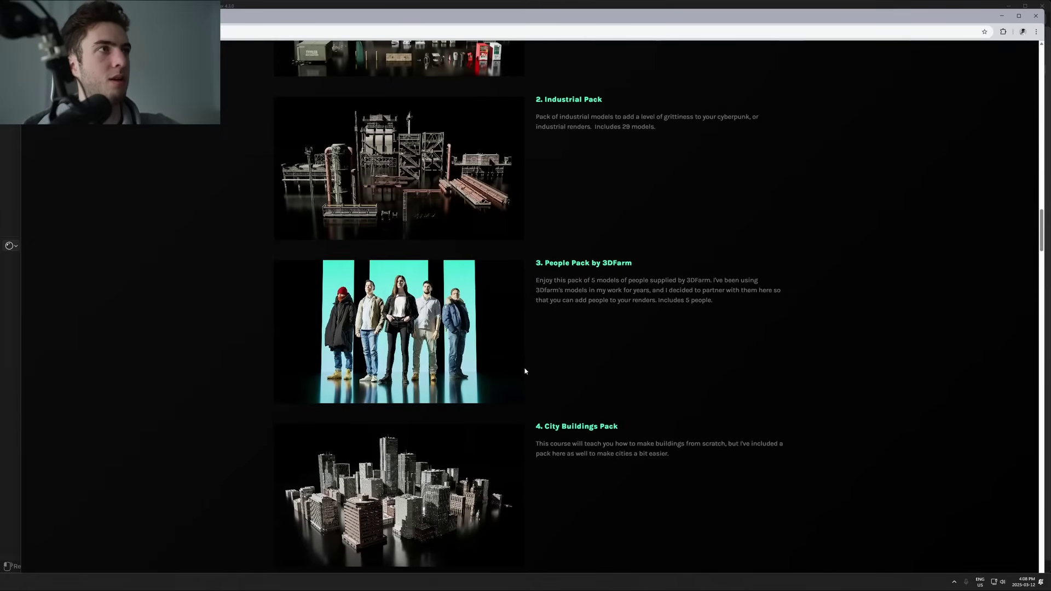
scroll(474, 323, up, 3)
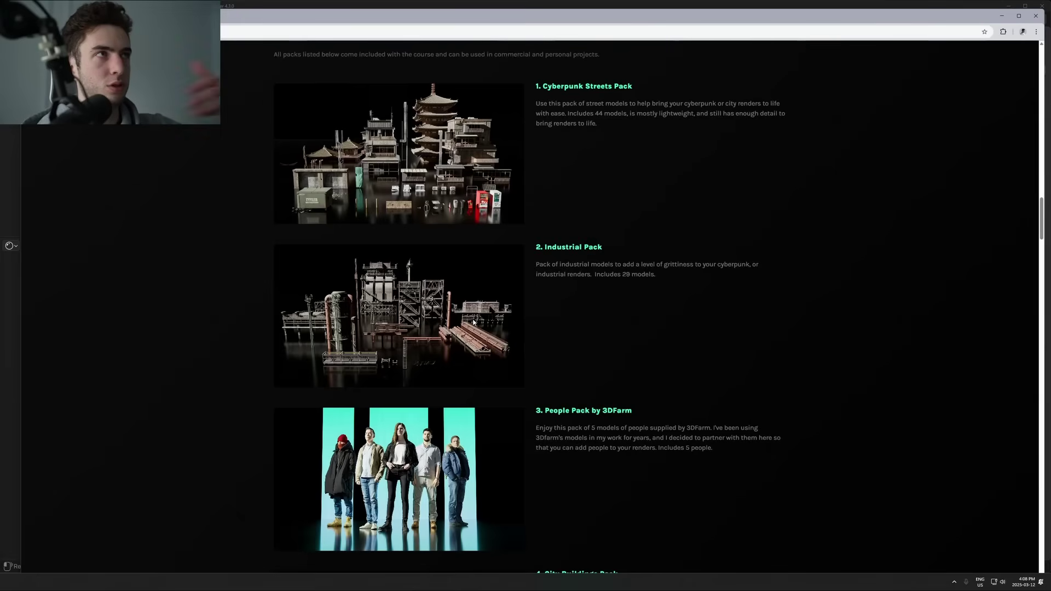
scroll(438, 300, up, 2)
scroll(438, 300, up, 2)
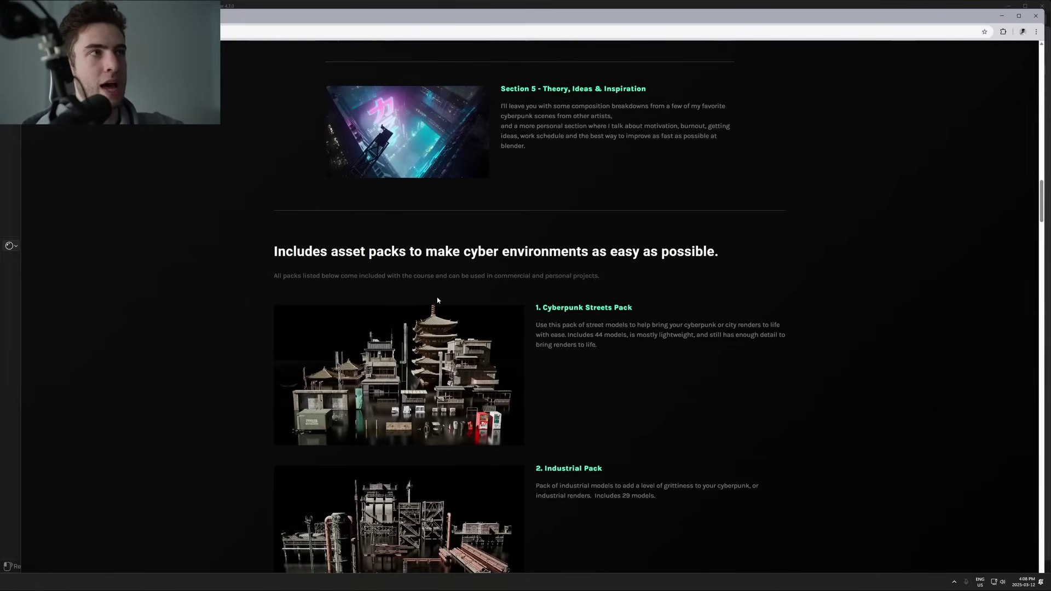
scroll(438, 300, down, 15)
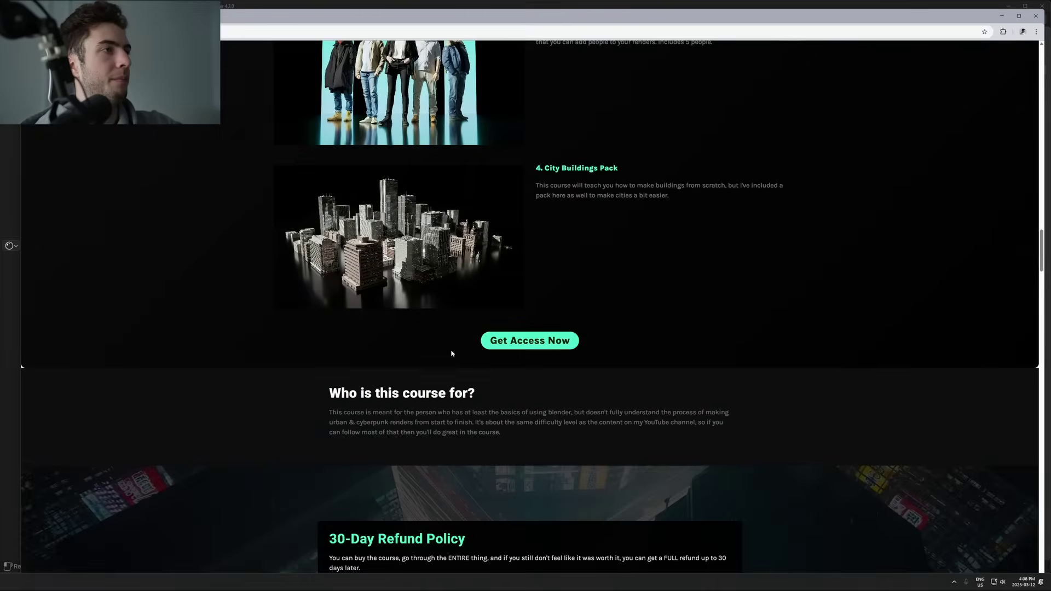
Review the course outline again, from the Giant City Creation section back to the Introduction & Fundamentals section
scroll(451, 353, up, 15)
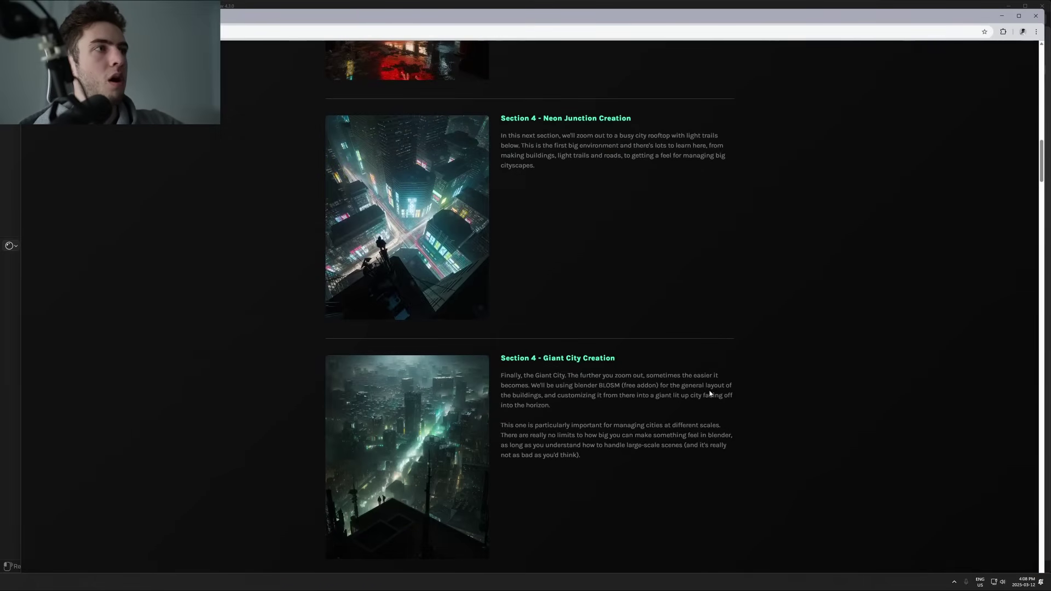
scroll(556, 405, up, 3)
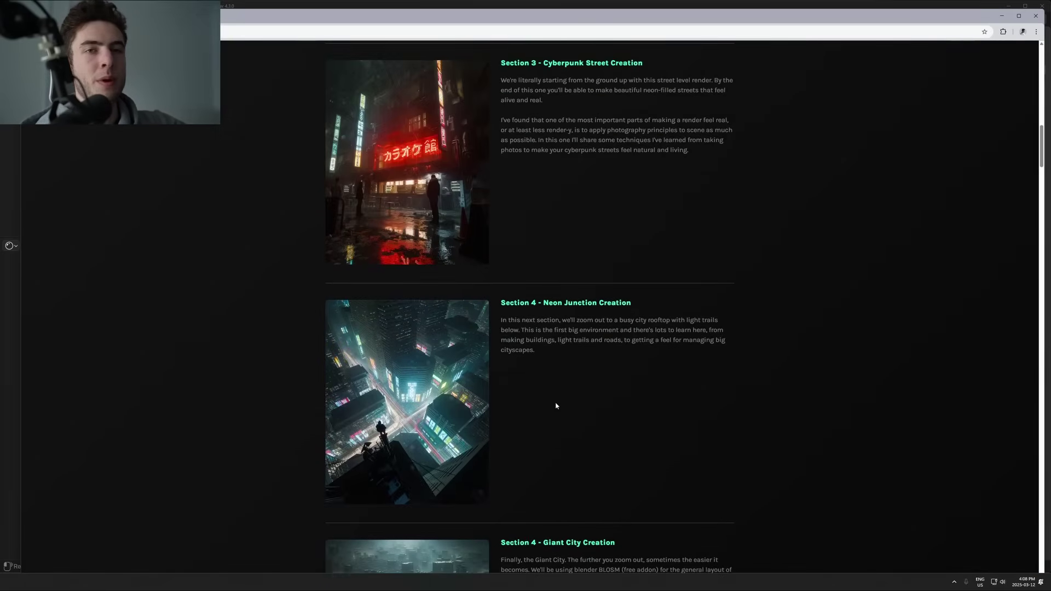
scroll(557, 405, up, 5)
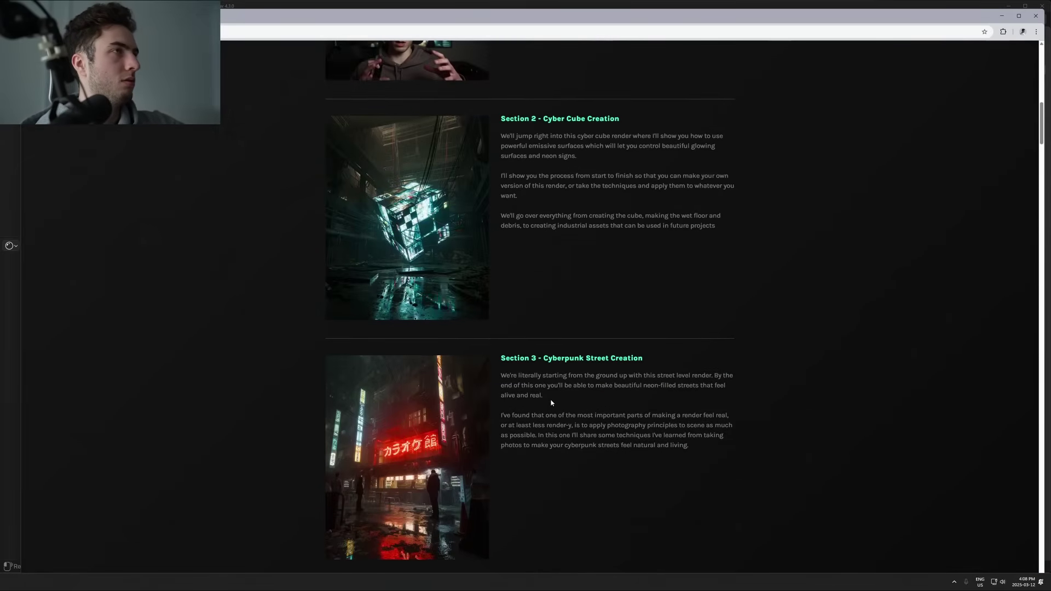
scroll(551, 403, up, 2)
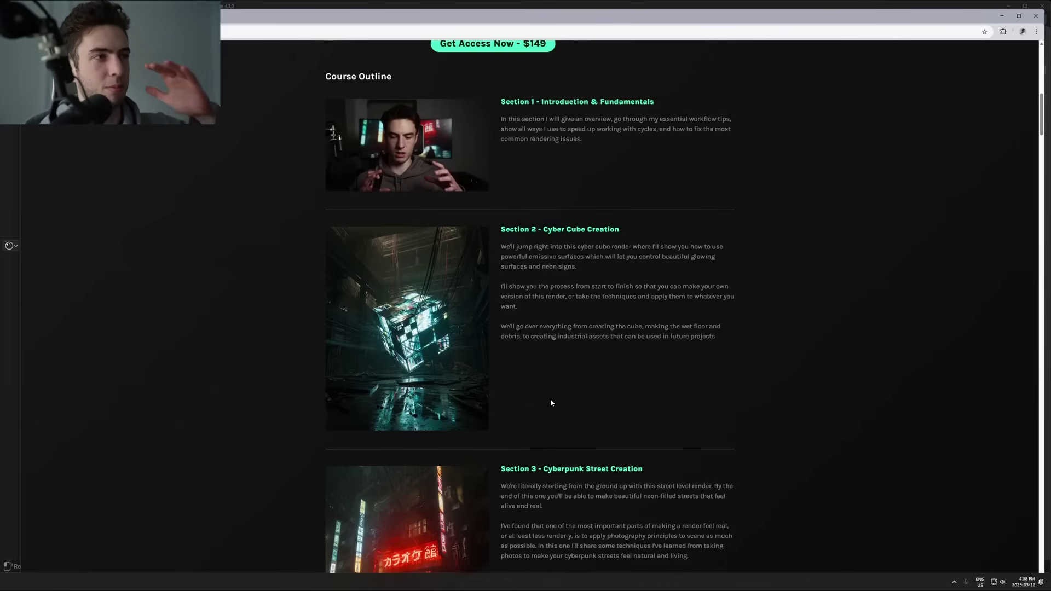
scroll(551, 403, up, 1)
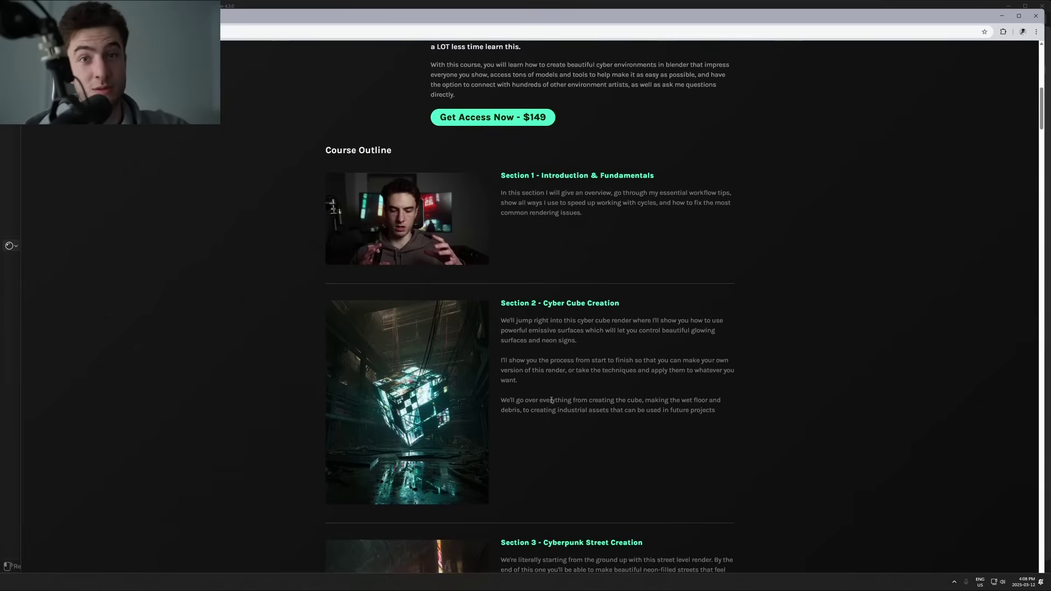
scroll(409, 337, down, 2)
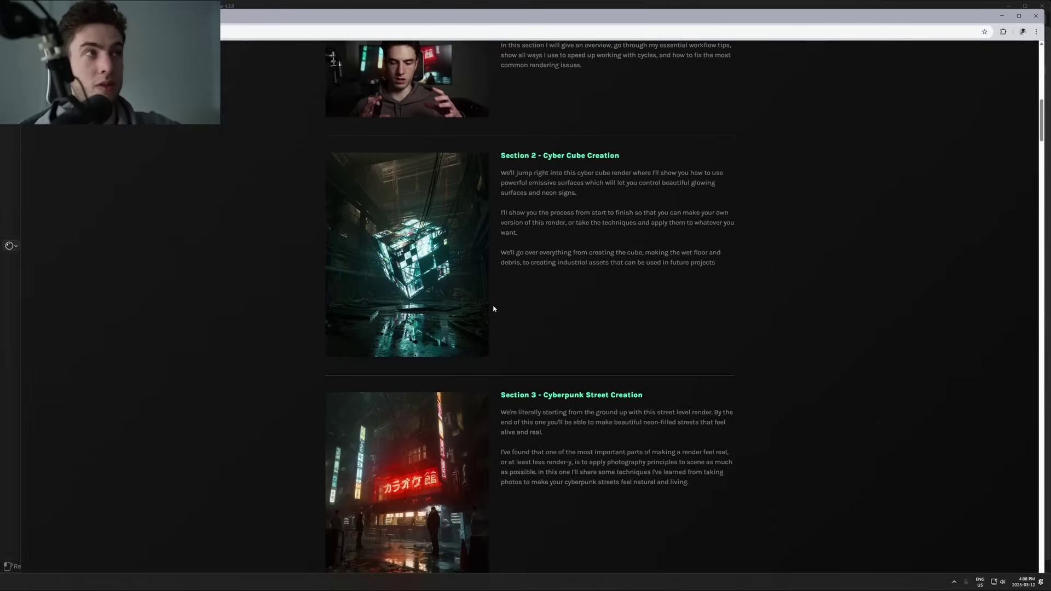
scroll(547, 251, down, 1)
scroll(534, 279, down, 1)
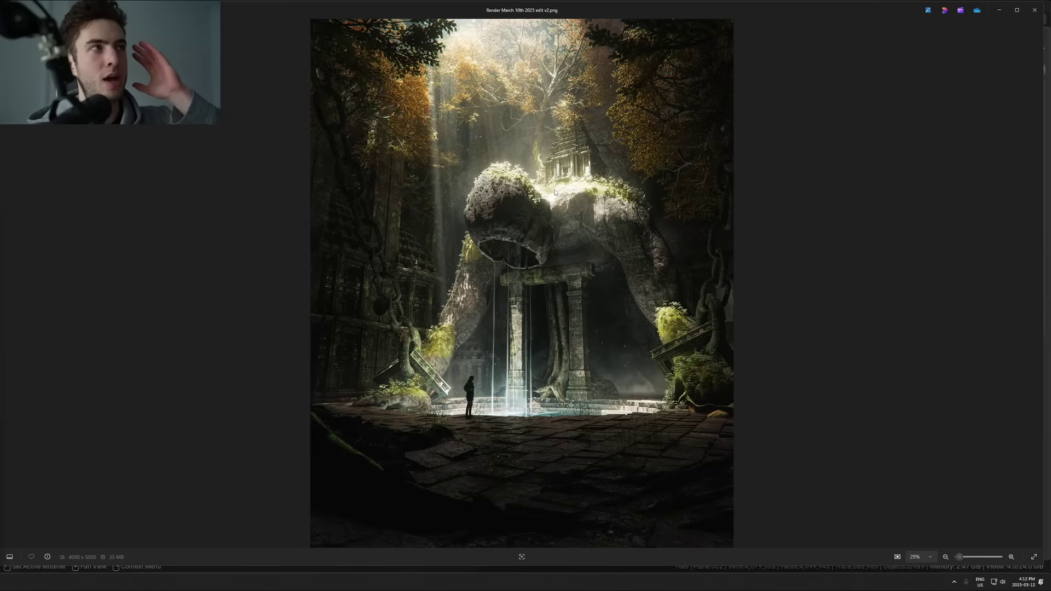
Switch to the finished render "Render March 10th 2025 edit v2.png" and examine the statue's composition, light shafts and surrounding trees
scroll(679, 325, up, 3)
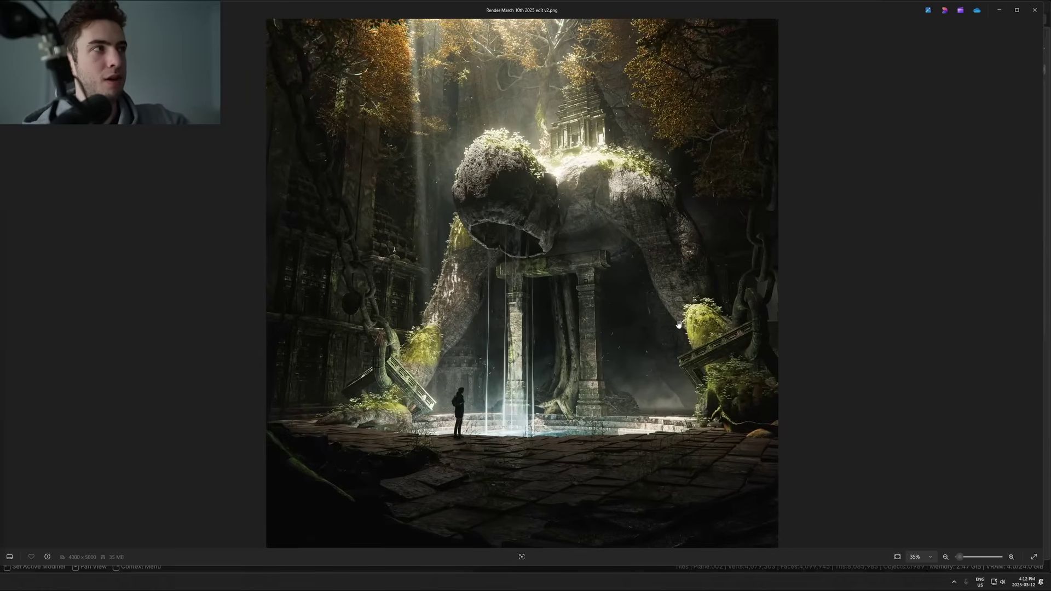
scroll(679, 326, down, 3)
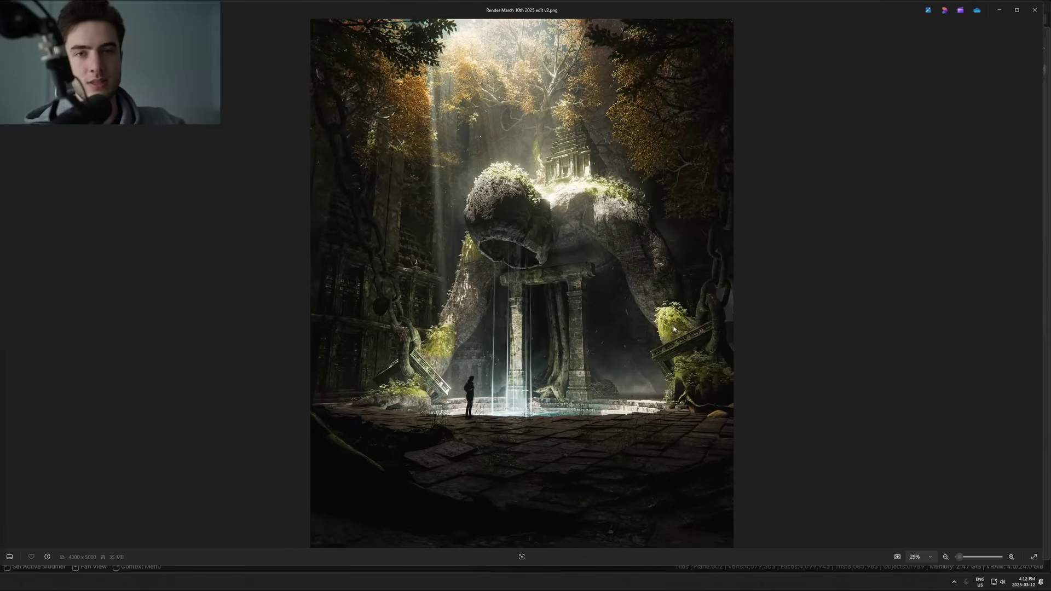
scroll(672, 327, up, 4)
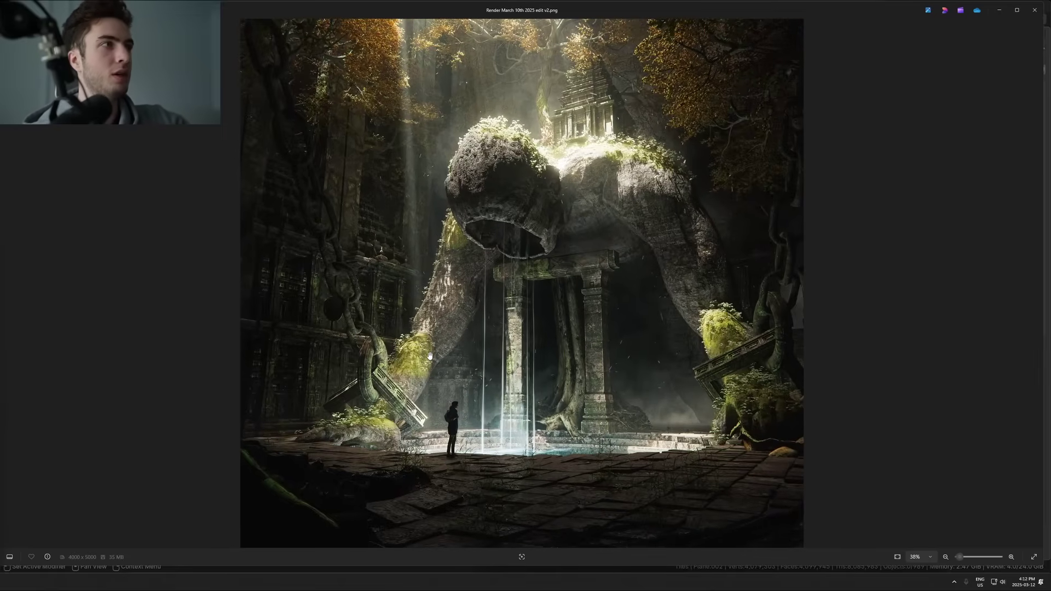
scroll(430, 356, up, 1)
scroll(430, 355, down, 3)
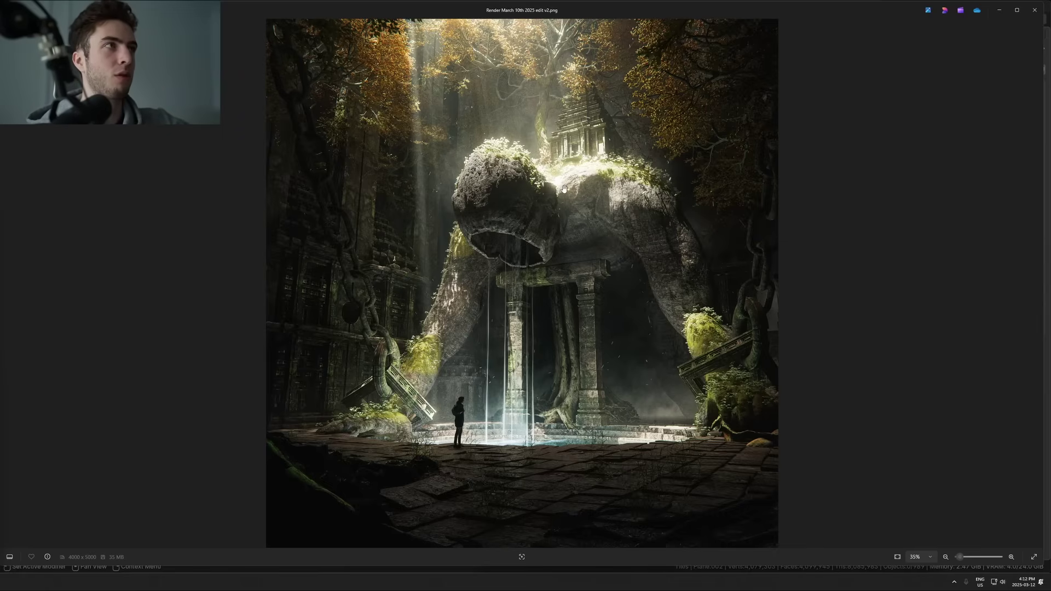
scroll(570, 186, down, 2)
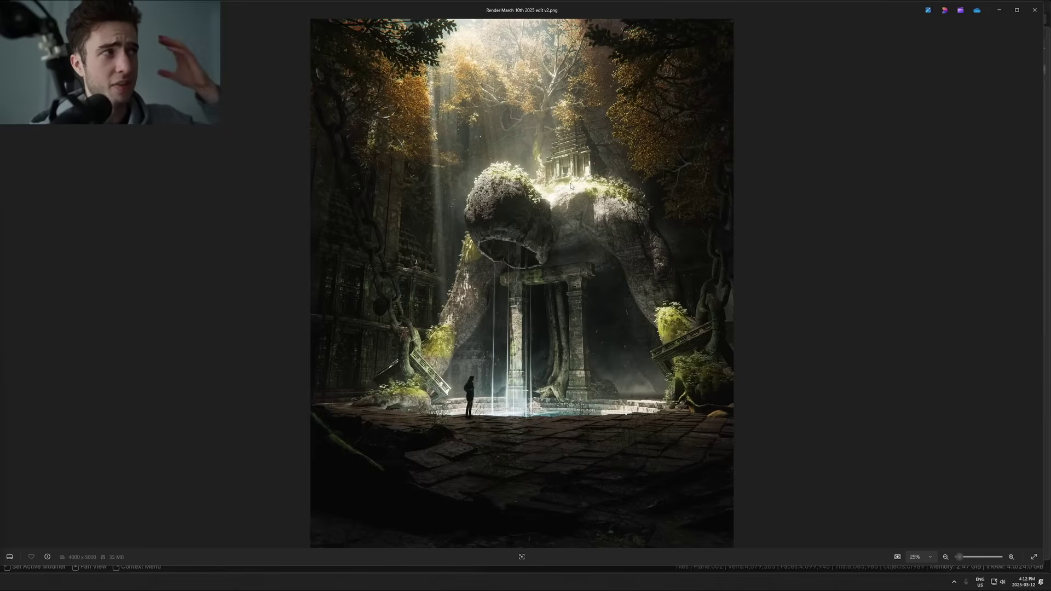
scroll(610, 195, up, 1)
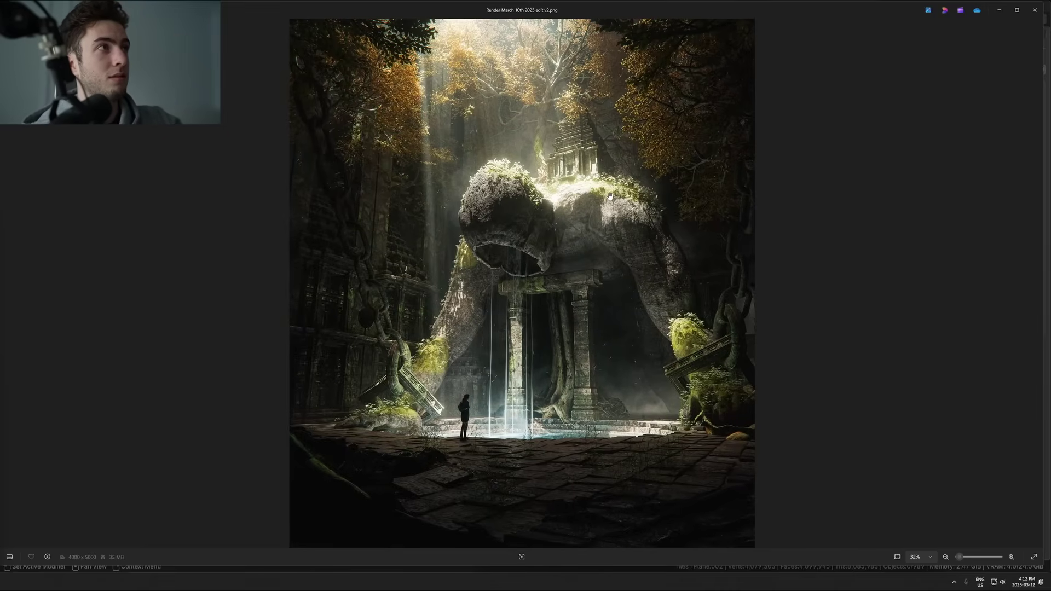
scroll(553, 256, up, 2)
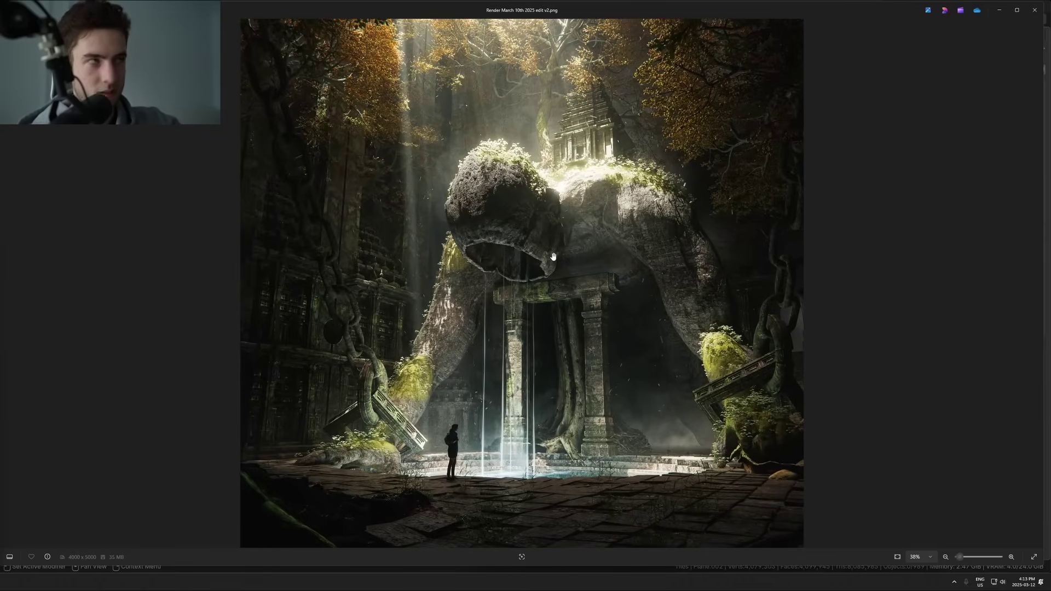
scroll(558, 258, down, 2)
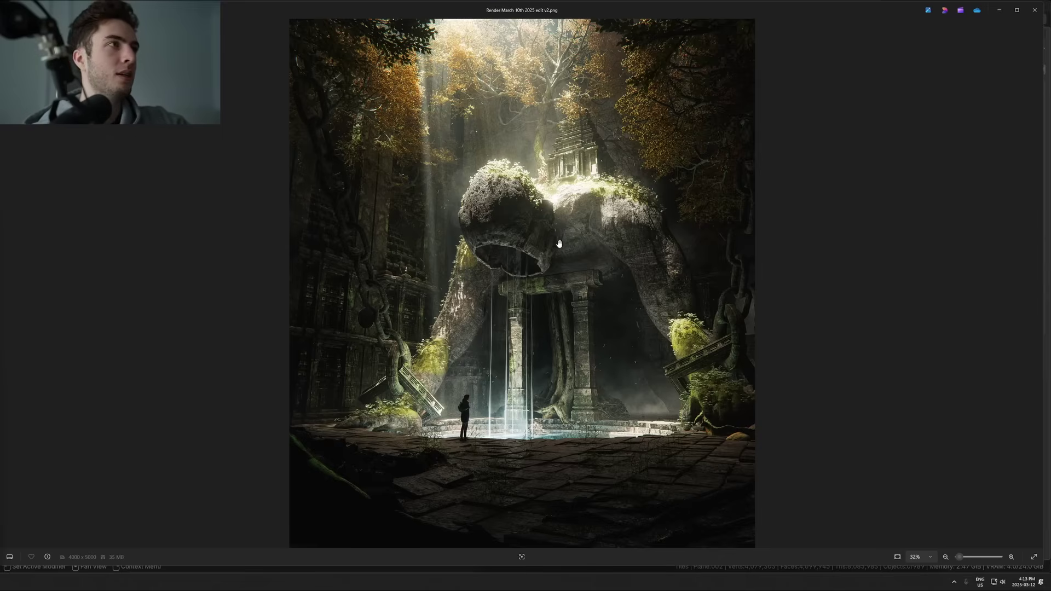
scroll(558, 246, up, 1)
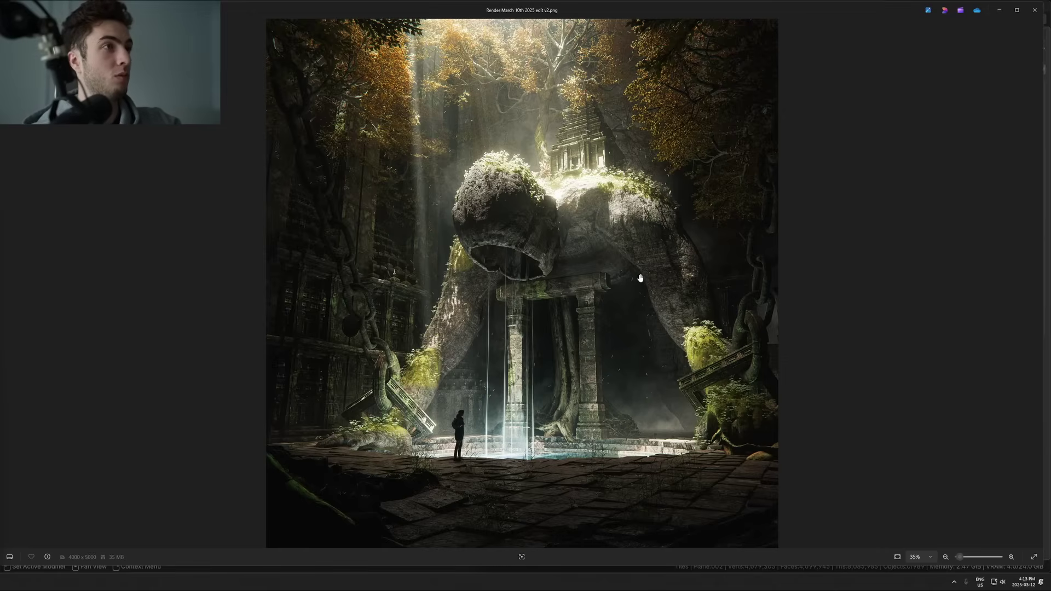
scroll(635, 354, up, 1)
scroll(629, 350, down, 1)
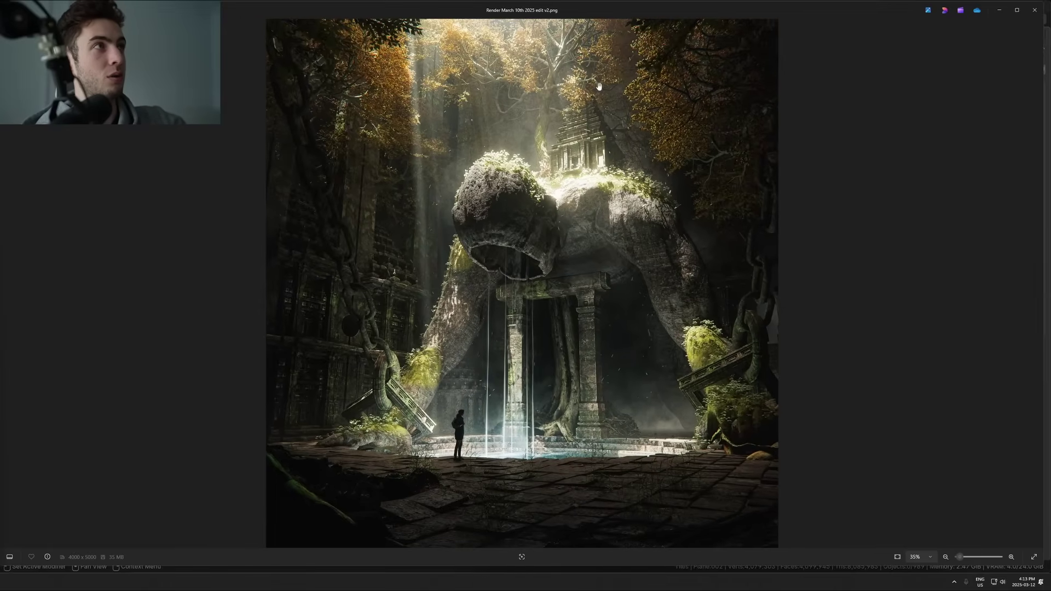
scroll(380, 73, down, 1)
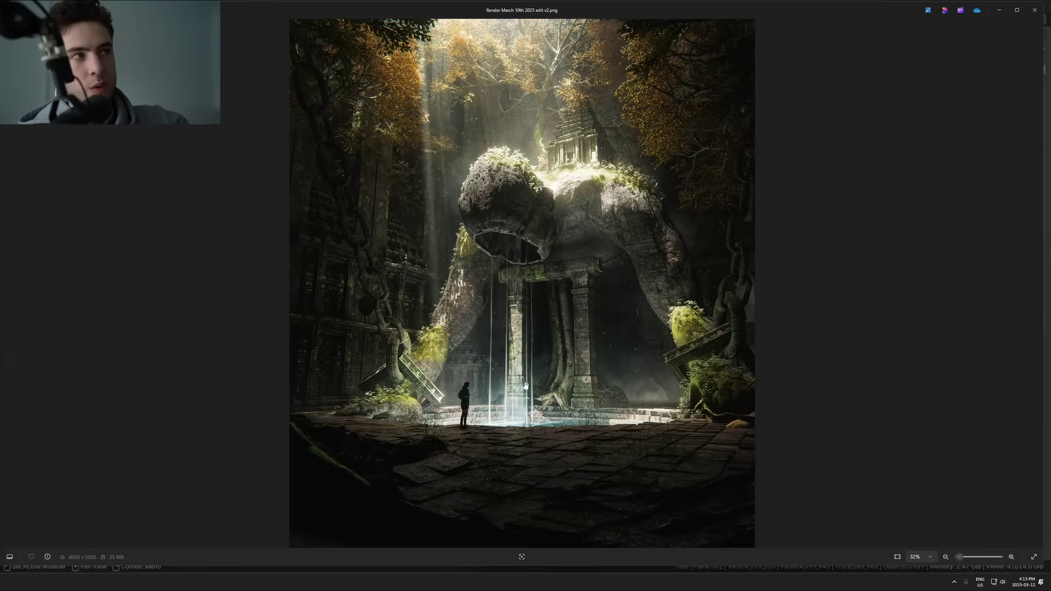
Examine the small figure, waterfall and pool up close, and compare them with the full render's framing
scroll(468, 419, up, 2)
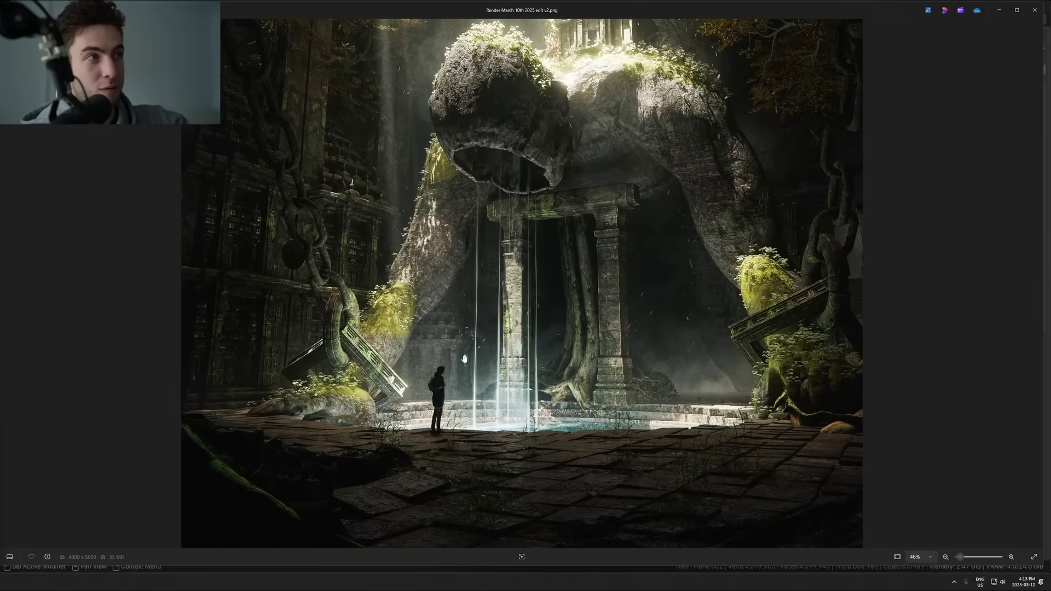
scroll(468, 399, up, 2)
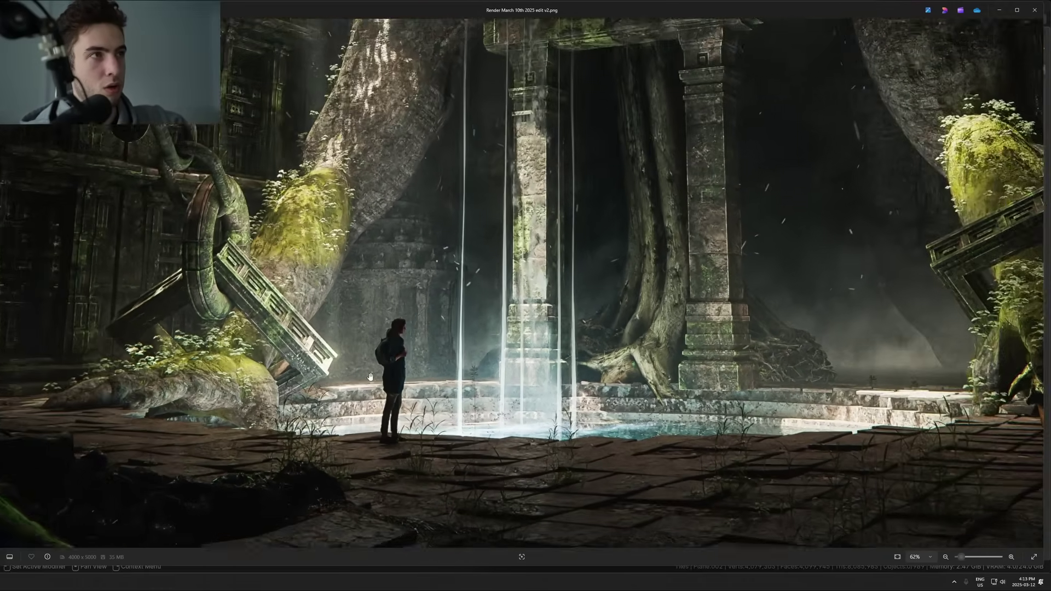
scroll(370, 377, down, 3)
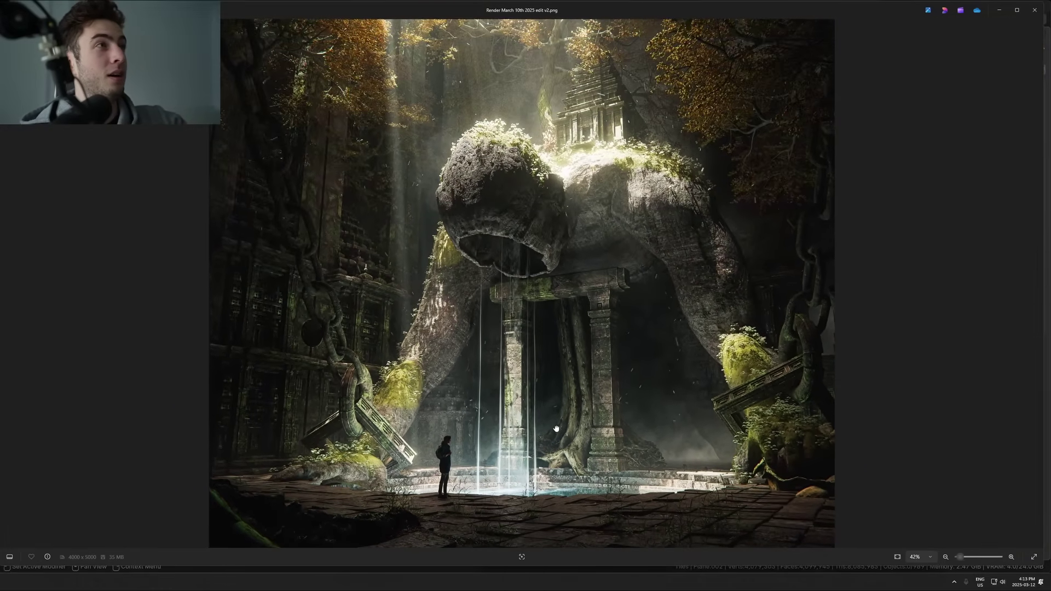
scroll(459, 418, down, 2)
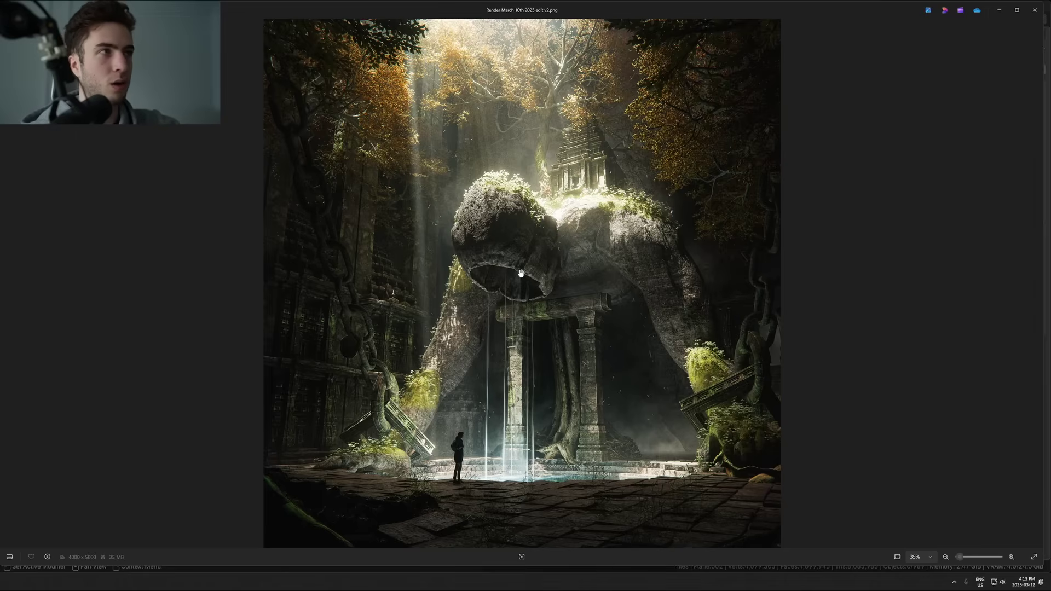
scroll(552, 208, down, 2)
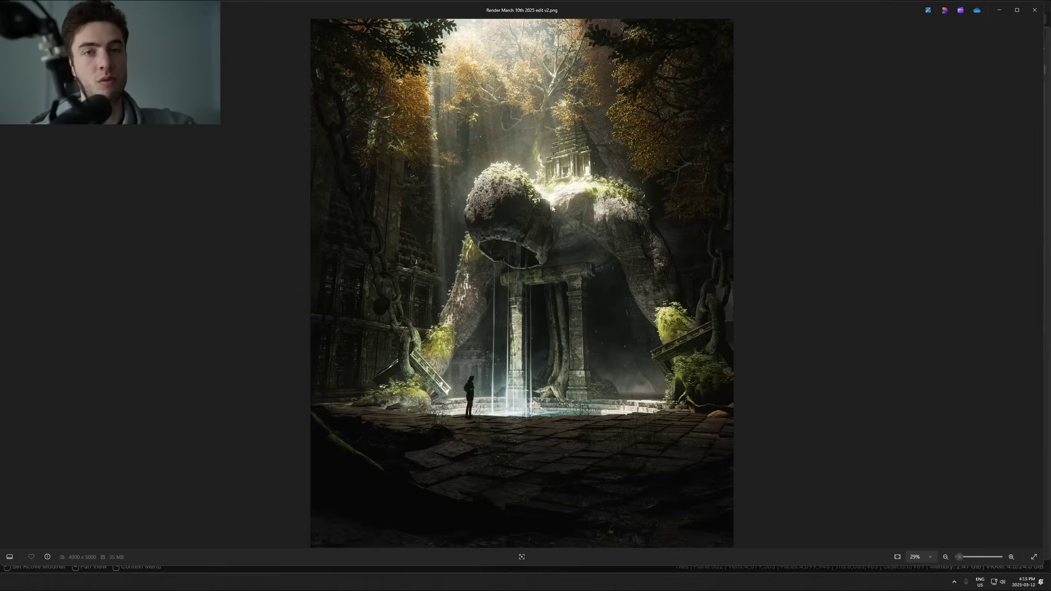
scroll(646, 299, up, 1)
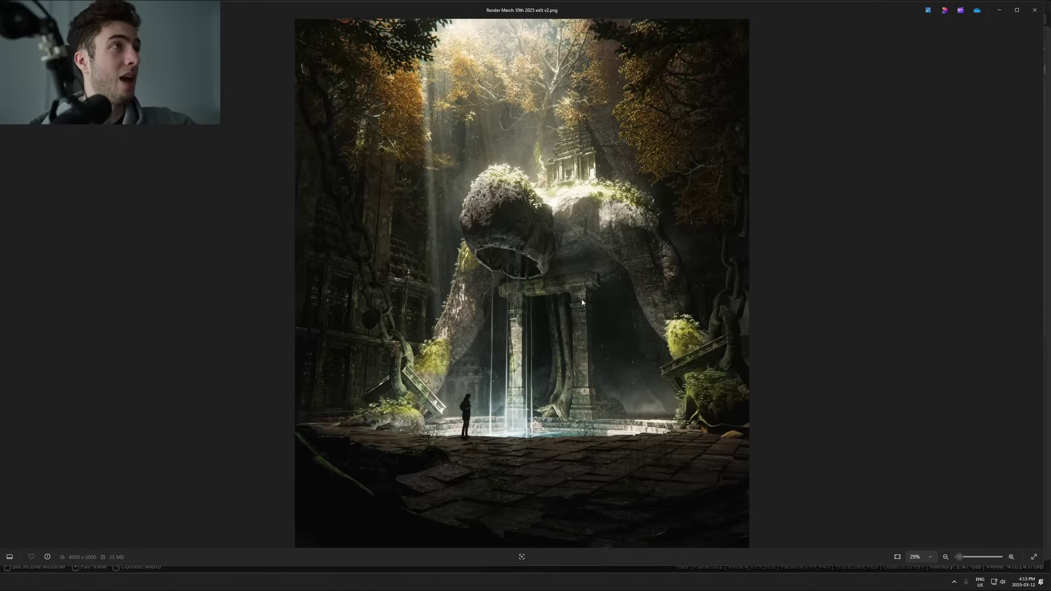
scroll(583, 302, down, 1)
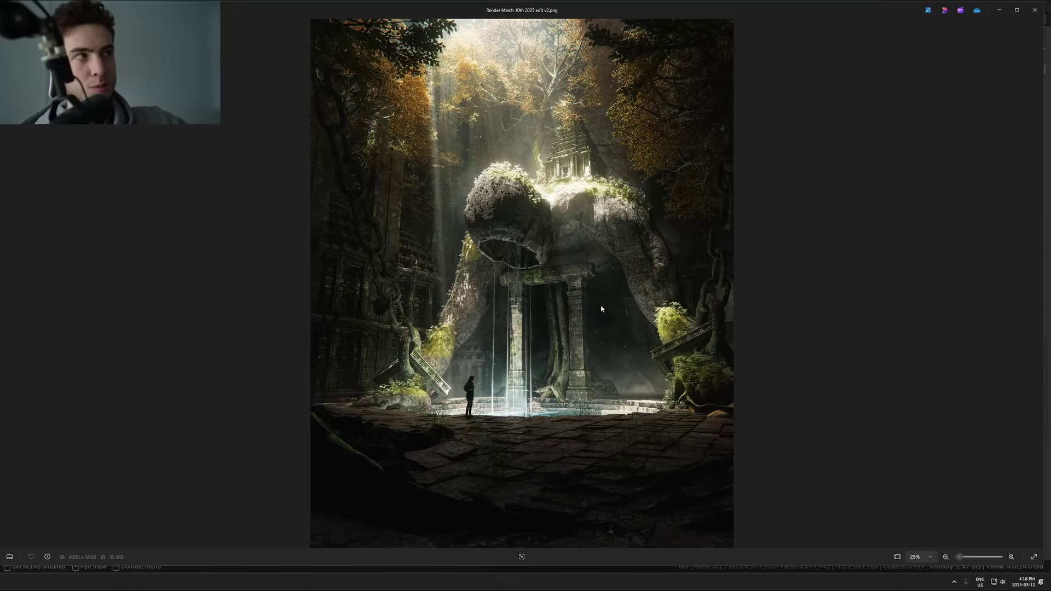
Inspect the render's foreground figure, stone floor, hanging chains and temple walls for scale and detail
scroll(526, 336, up, 8)
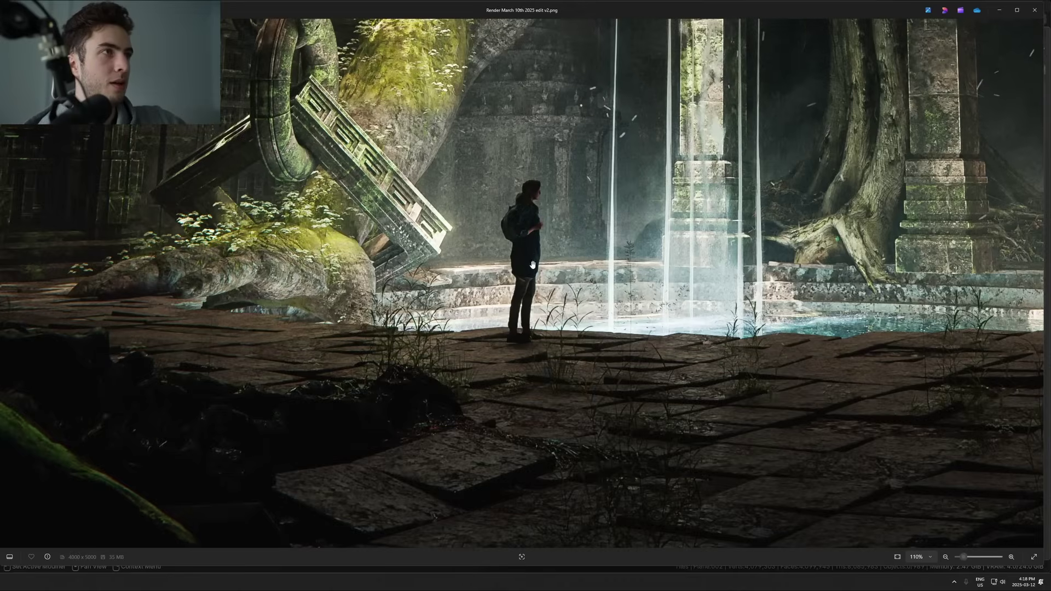
scroll(532, 265, up, 1)
drag(590, 226, 554, 284)
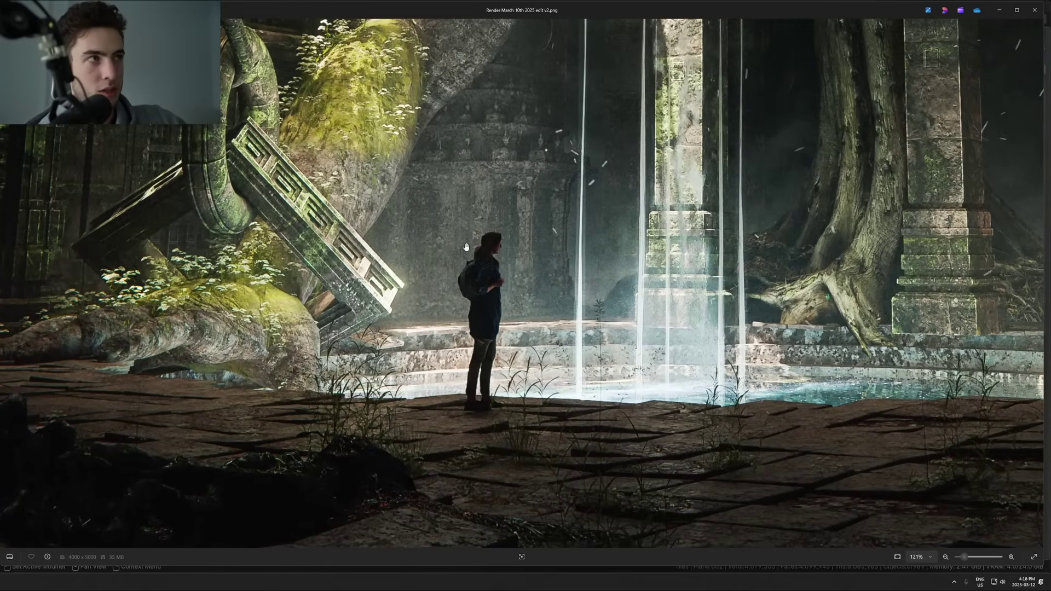
scroll(460, 388, down, 5)
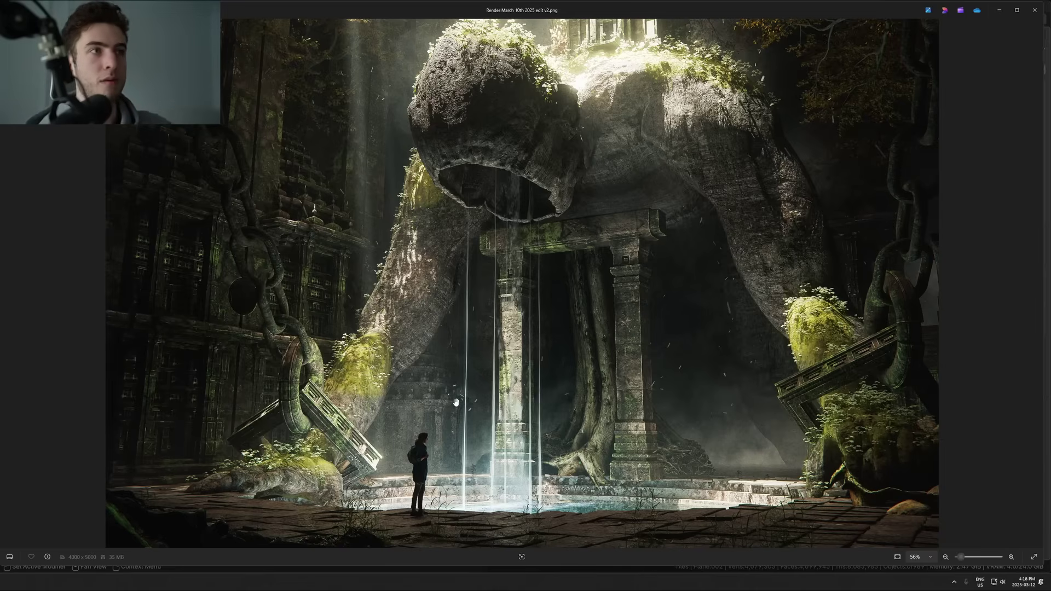
scroll(520, 402, down, 1)
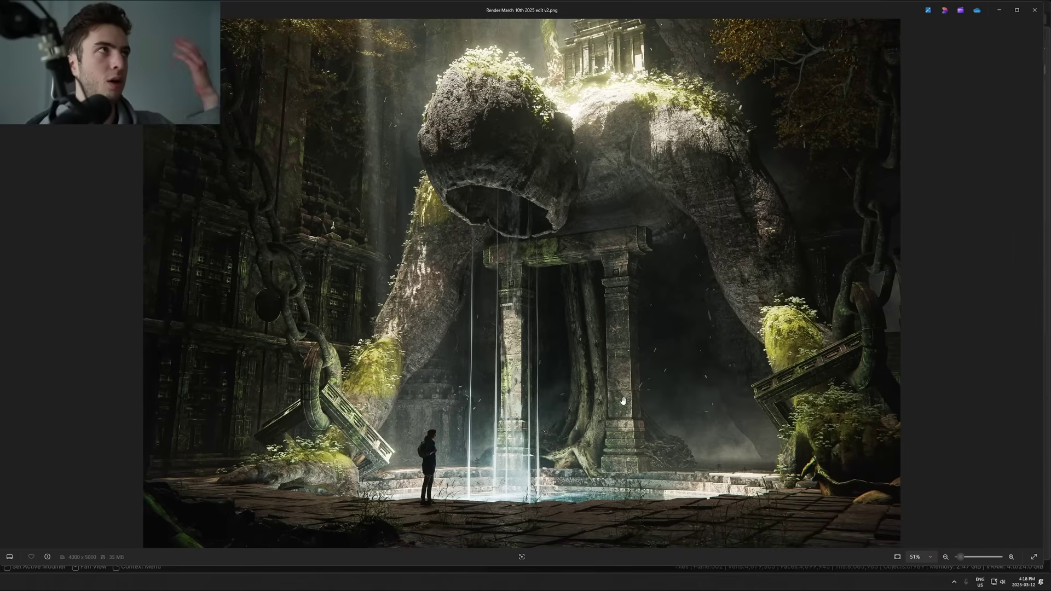
scroll(646, 404, down, 2)
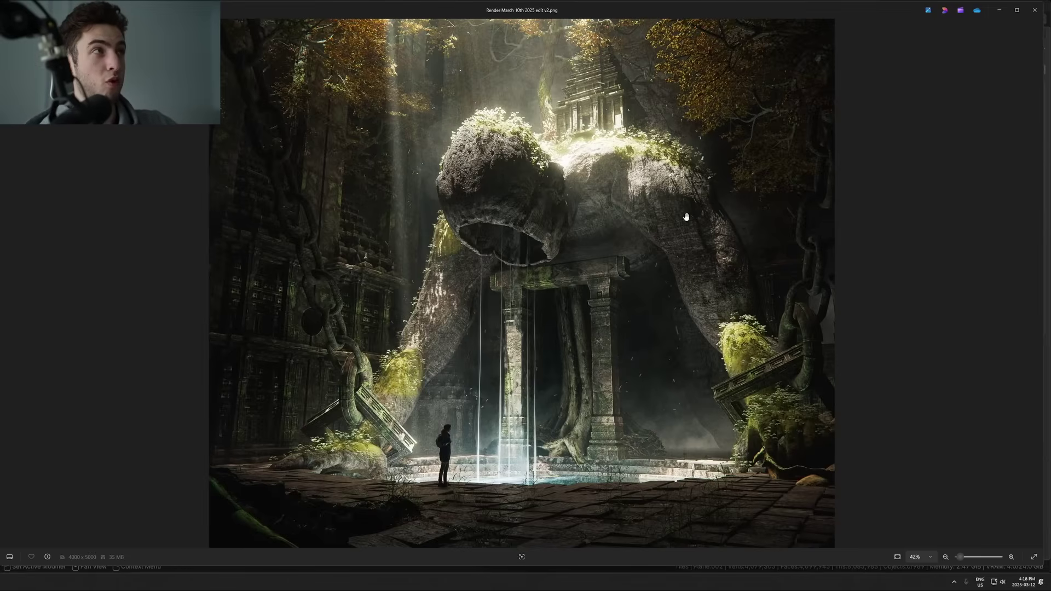
scroll(408, 350, up, 7)
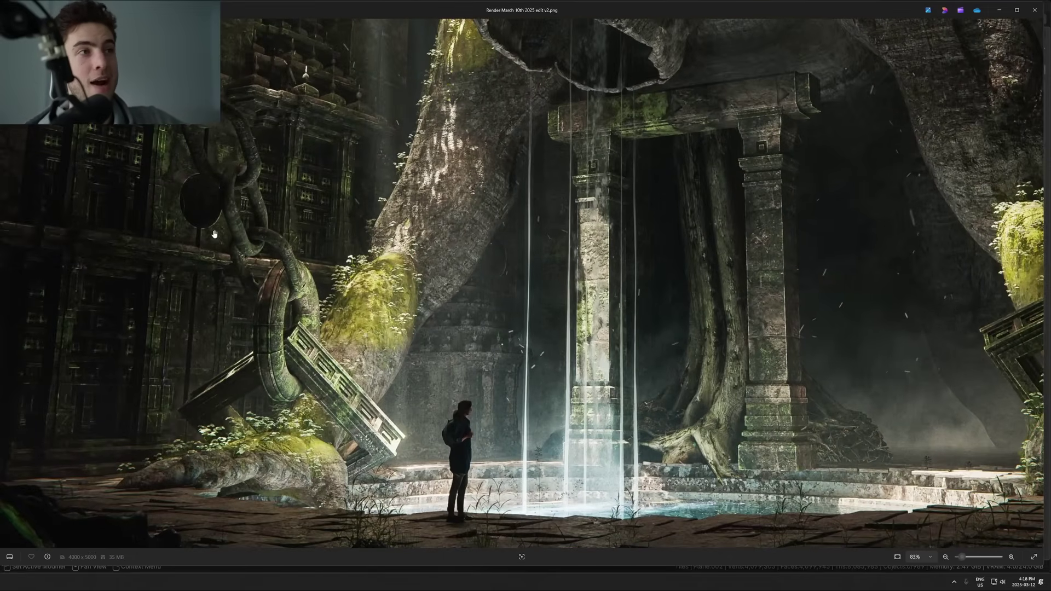
Examine the hanging chain, the fallen stone railing and the statue's mossy arm up close and within the wider scene
scroll(274, 320, down, 4)
scroll(273, 318, up, 7)
drag(249, 317, 257, 405)
scroll(286, 377, down, 3)
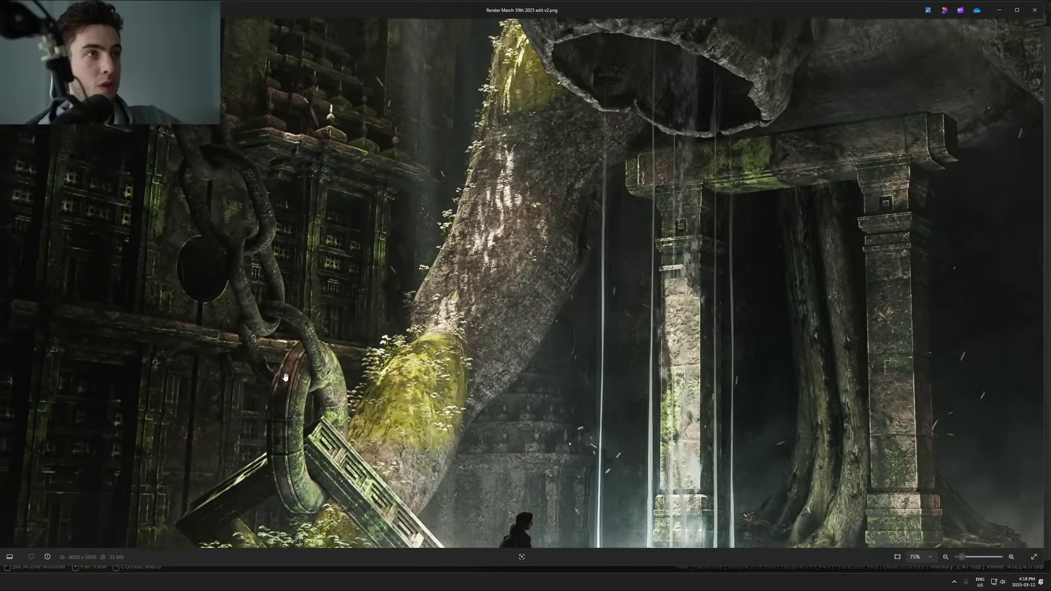
scroll(285, 377, down, 2)
scroll(246, 217, down, 2)
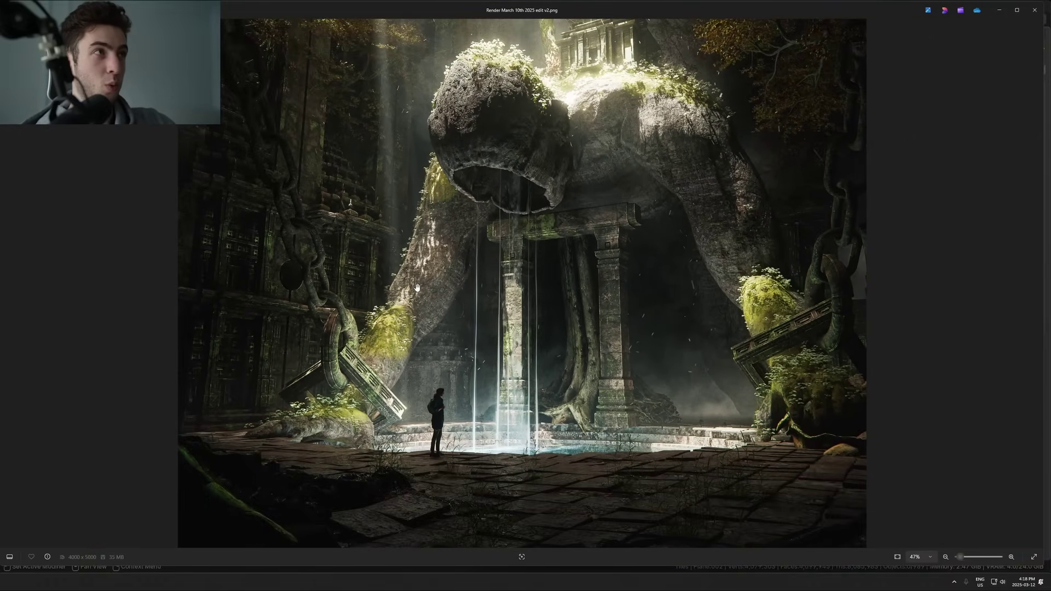
scroll(424, 367, down, 1)
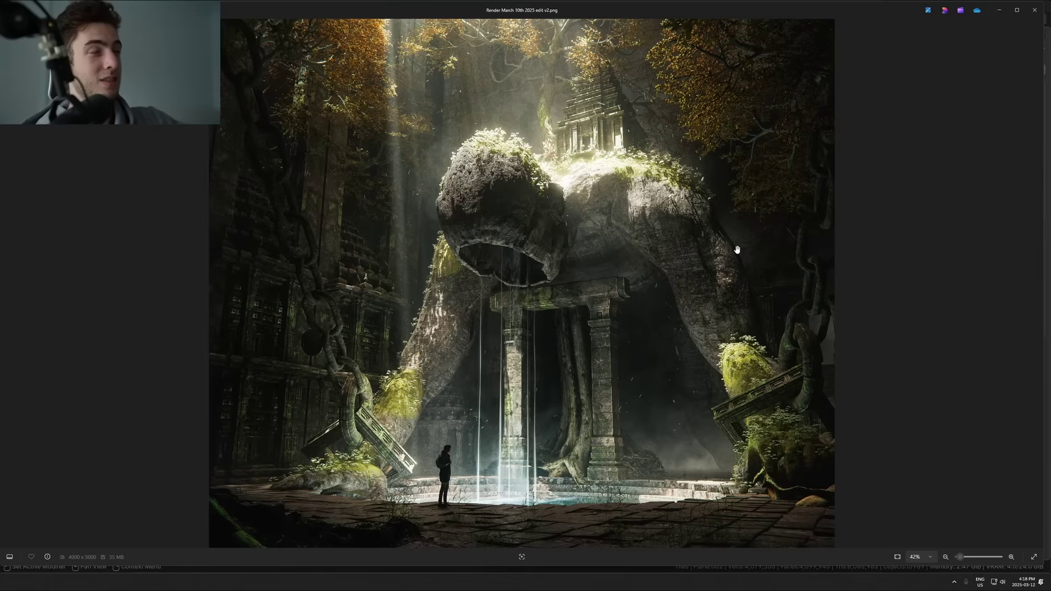
Inspect the small temple on the statue's back, the hollow head, the surrounding trees and the chain beside the pool
scroll(535, 267, up, 4)
scroll(540, 274, down, 5)
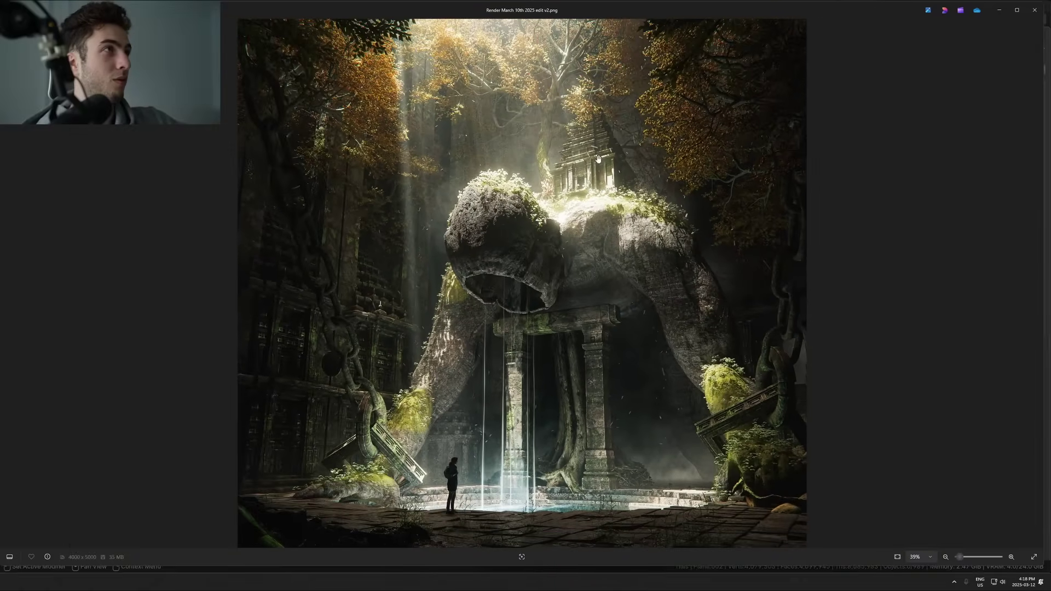
scroll(598, 159, up, 4)
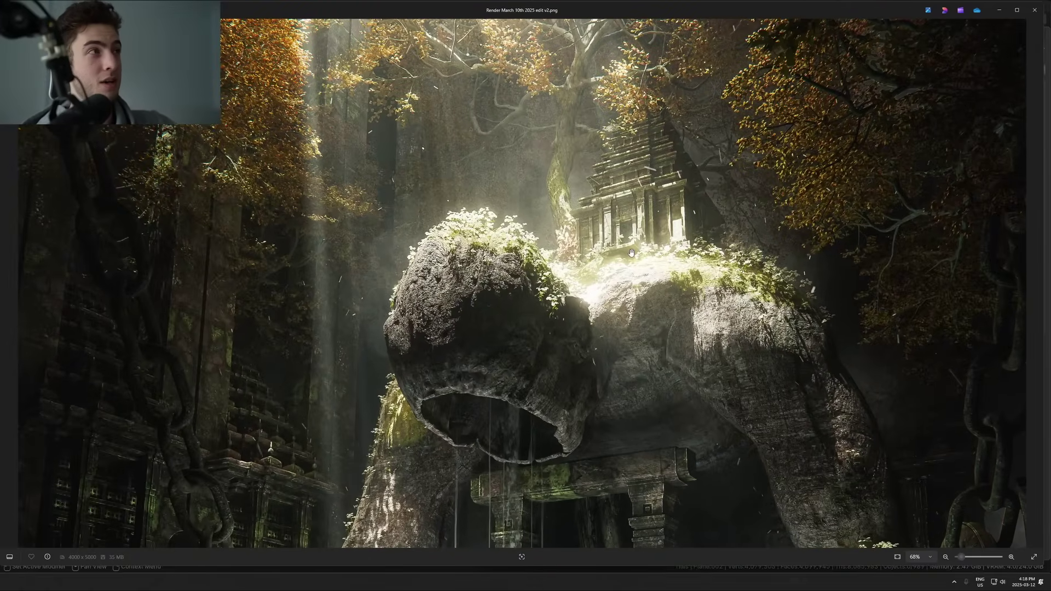
scroll(763, 183, down, 3)
drag(763, 183, 767, 86)
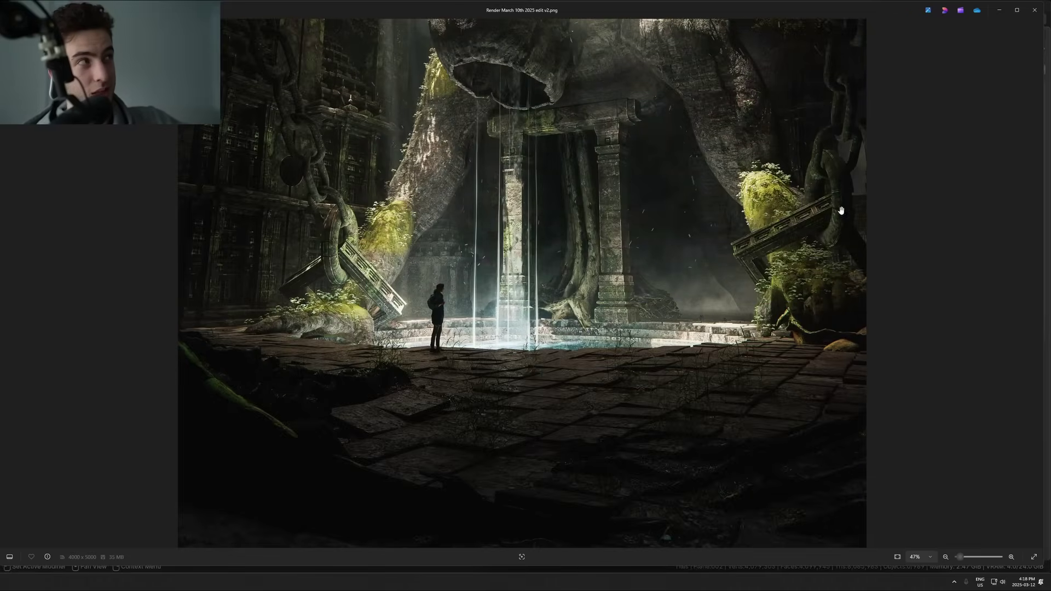
scroll(694, 368, down, 2)
drag(591, 279, 567, 404)
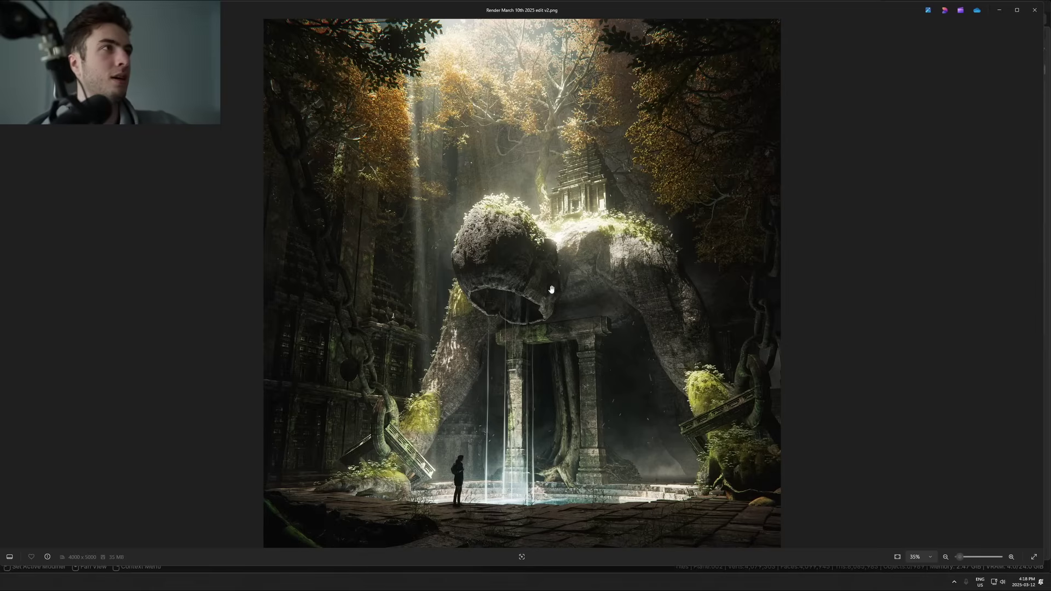
Study the full render's overall framing and compare it with closer views of the statue and its lighting
scroll(551, 289, down, 2)
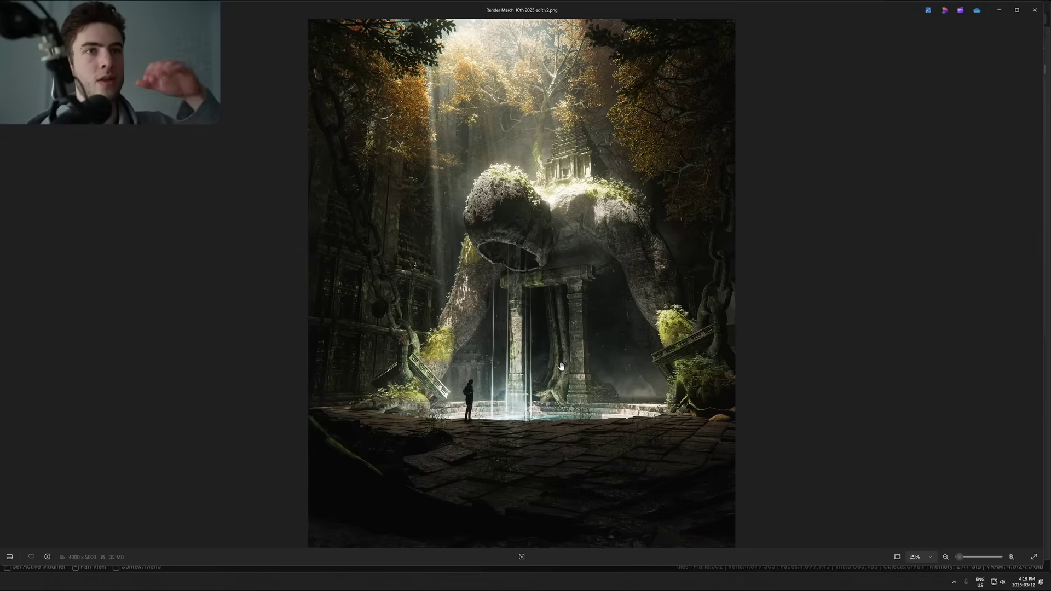
scroll(523, 244, up, 2)
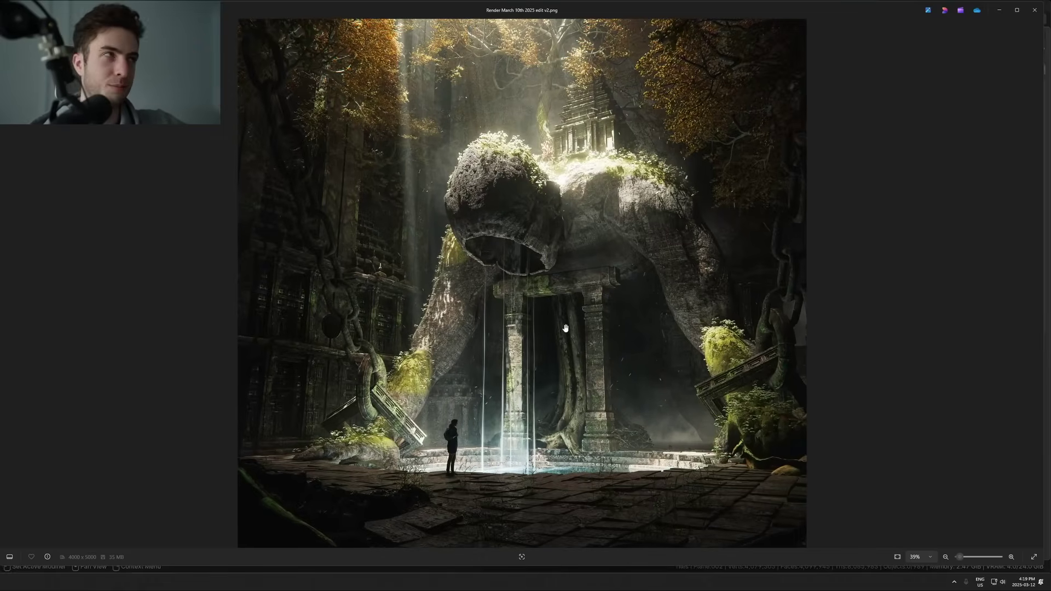
scroll(610, 203, up, 1)
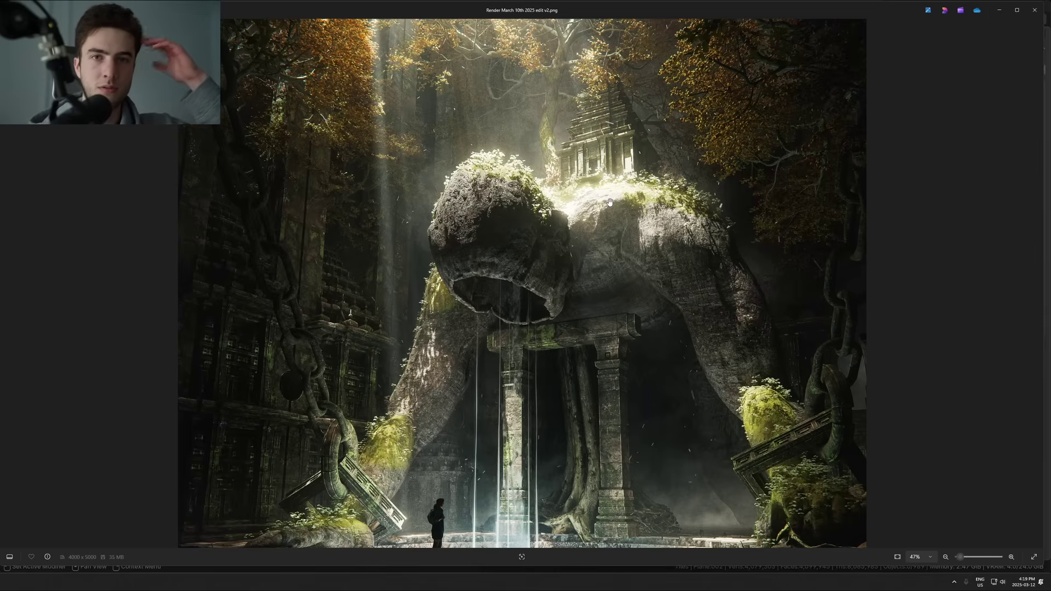
scroll(614, 196, down, 1)
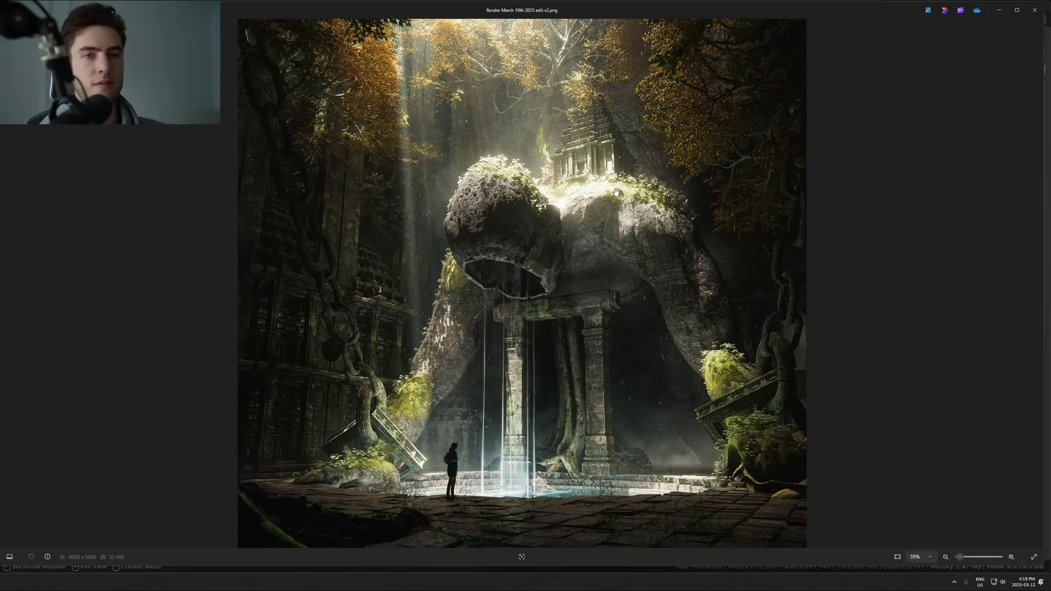